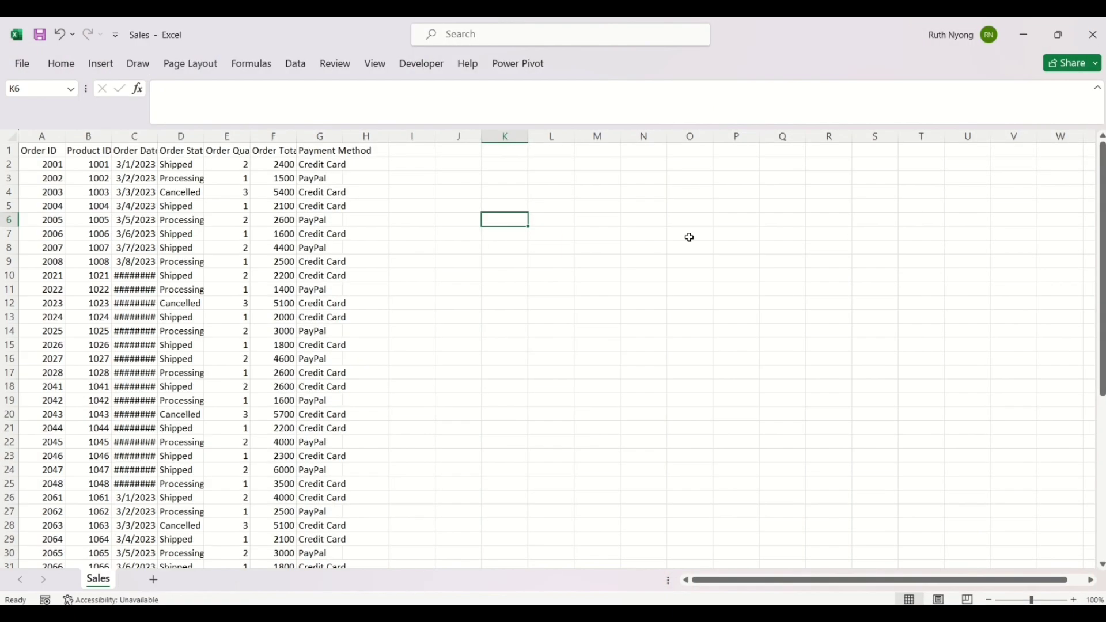
# Step: Look through the order records in the Sales worksheet
pyautogui.scroll(-1, 1093, 213)
pyautogui.scroll(1, 1093, 212)
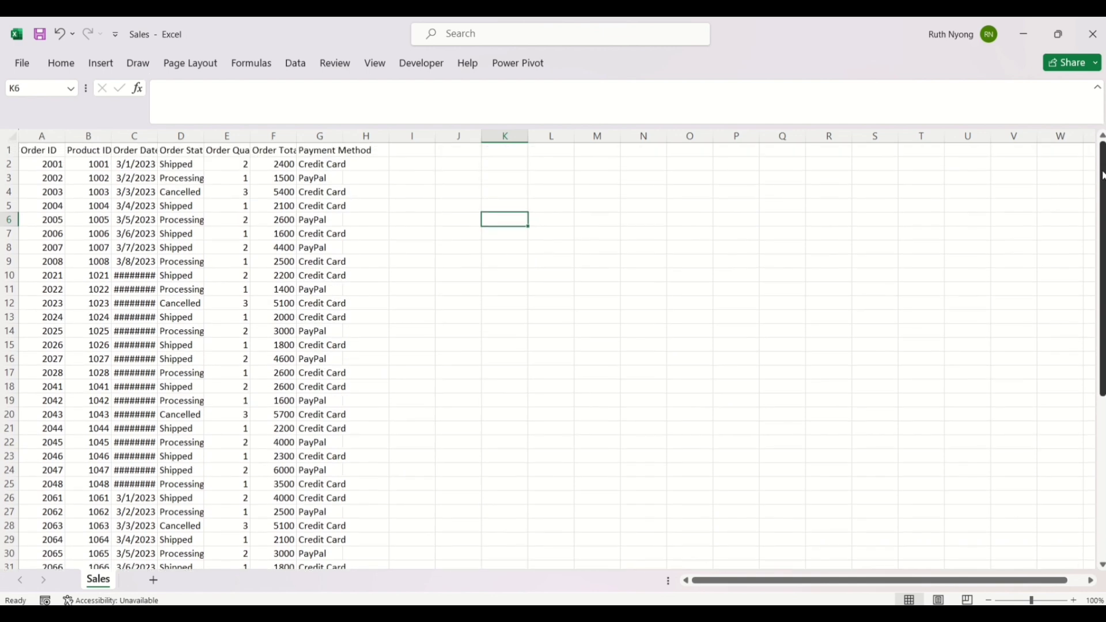
pyautogui.scroll(-6, 1093, 213)
pyautogui.scroll(6, 1095, 209)
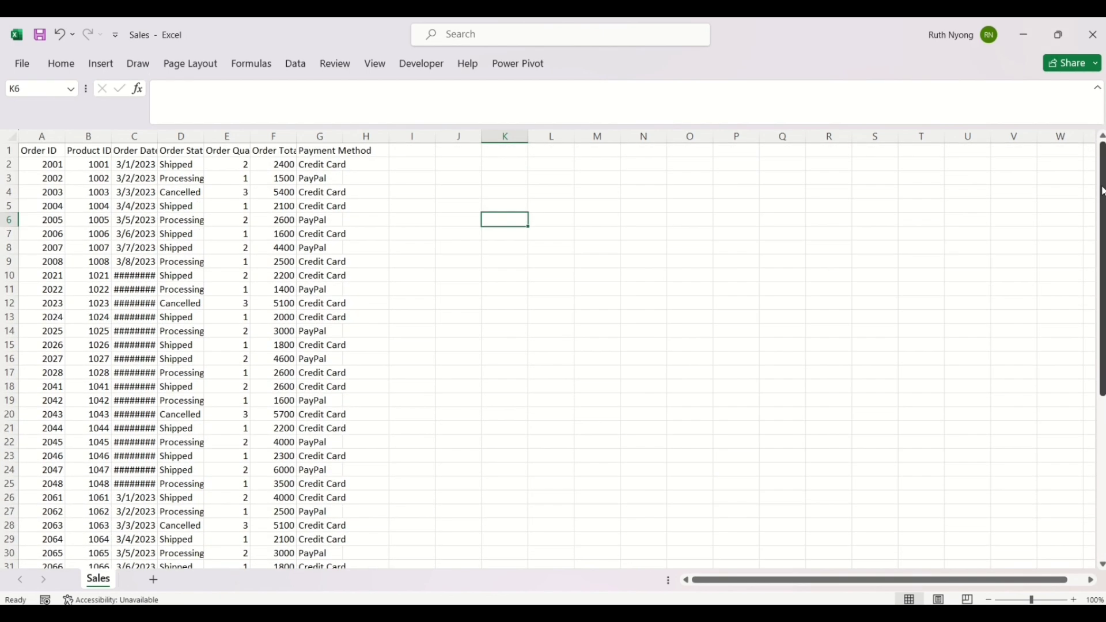
pyautogui.scroll(-6, 1096, 210)
pyautogui.scroll(5, 1095, 210)
pyautogui.scroll(1, 1096, 210)
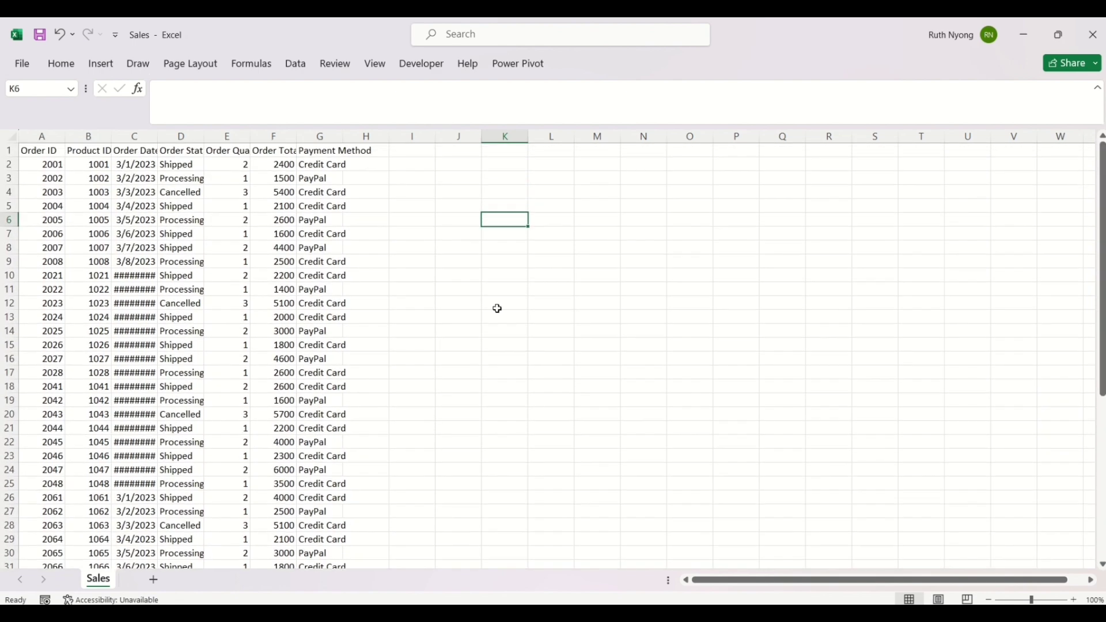
# Step: Create a blank workbook and import the Sales CSV file into it as far as the data preview
pyautogui.hotkey('ctrl', 'n')
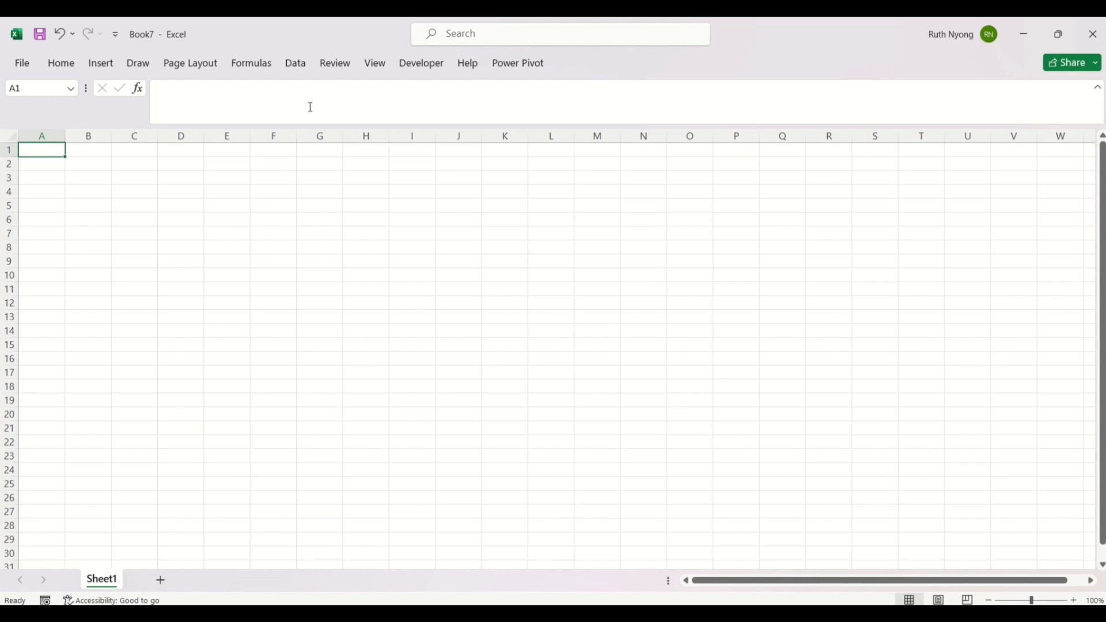
pyautogui.click(299, 69)
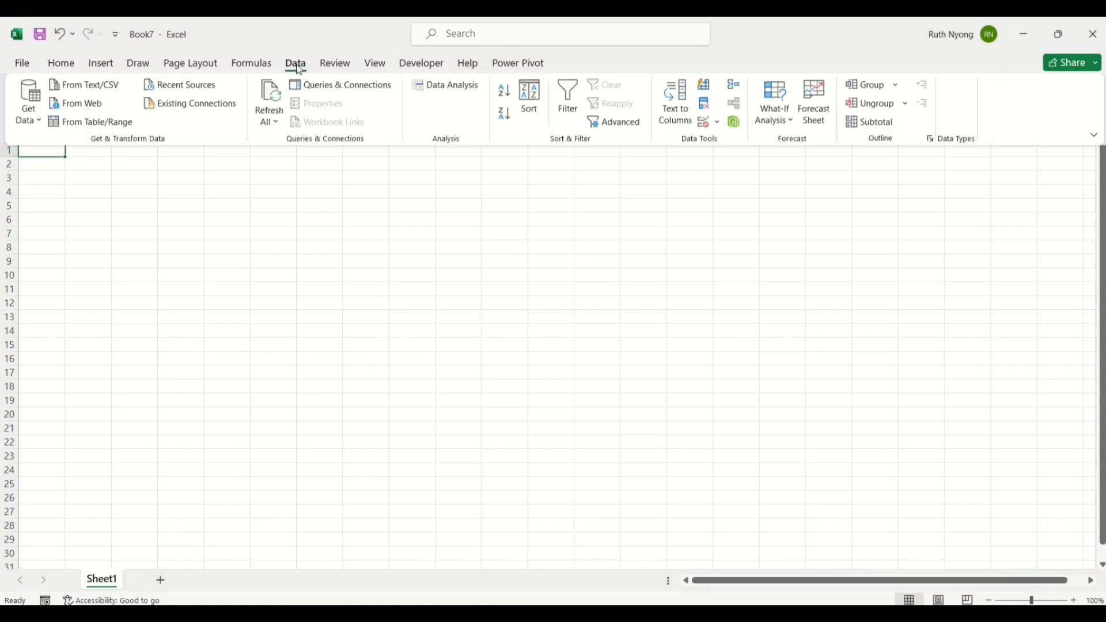
pyautogui.click(38, 124)
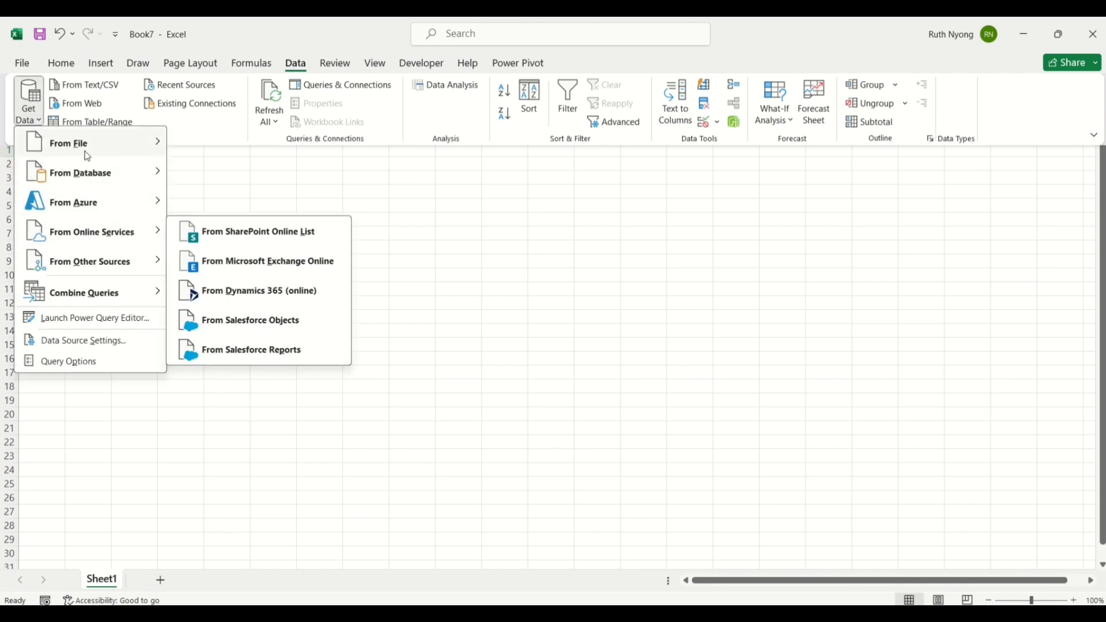
pyautogui.moveTo(100, 154)
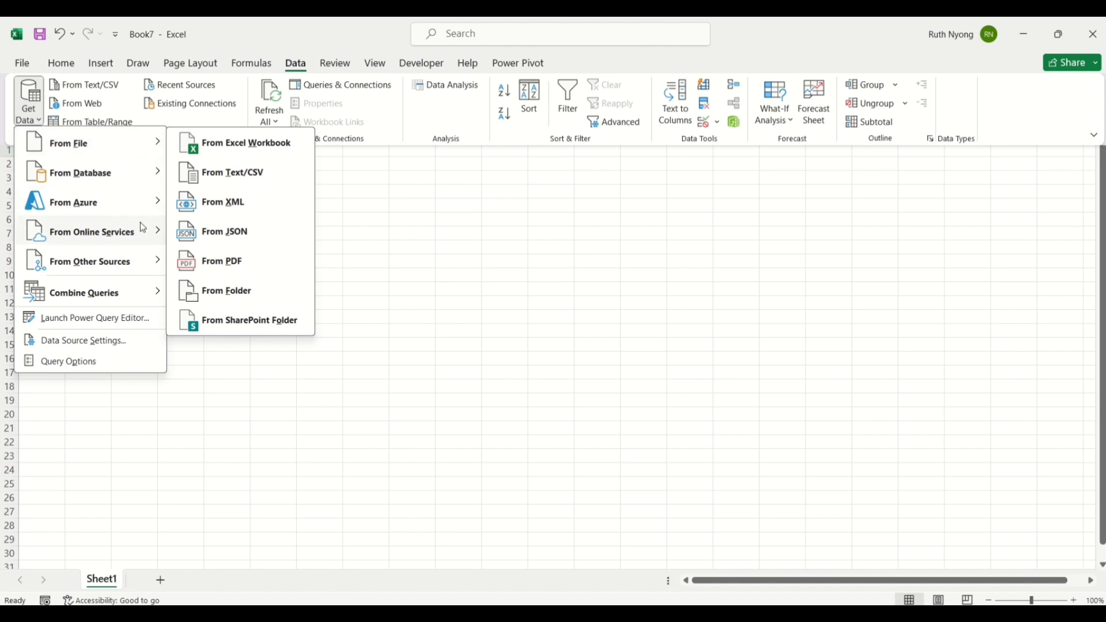
pyautogui.moveTo(130, 144)
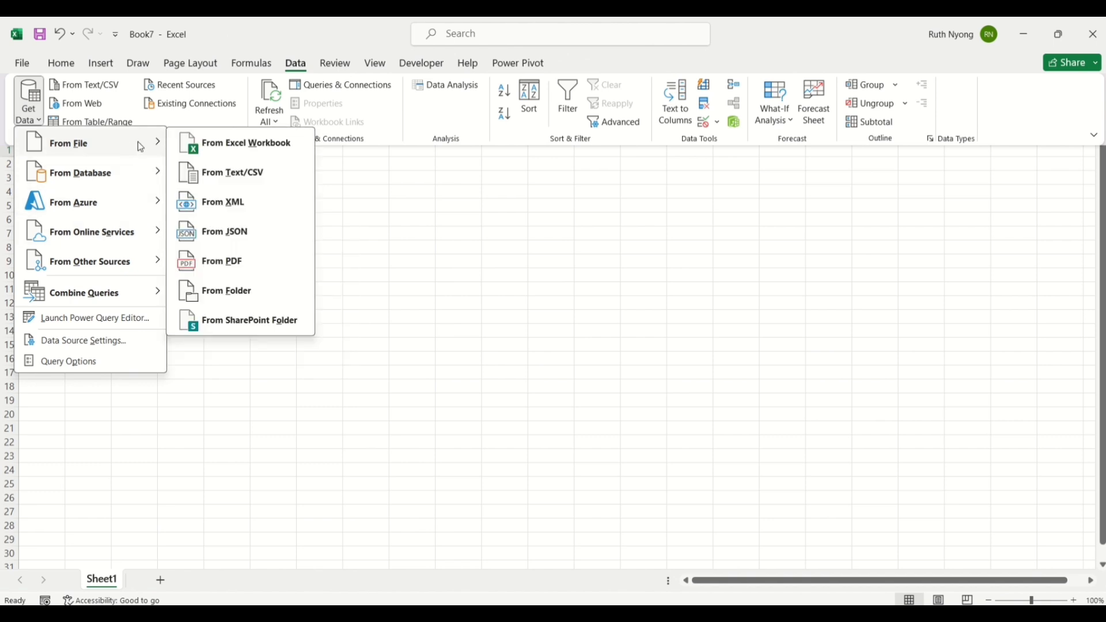
pyautogui.click(226, 178)
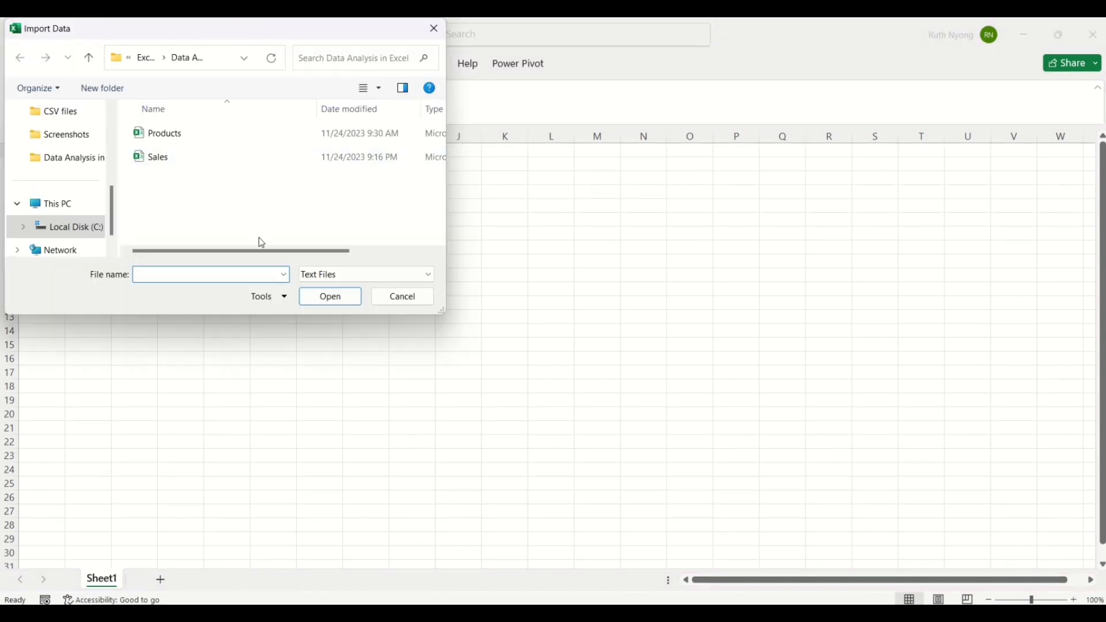
pyautogui.click(184, 159)
pyautogui.click(333, 303)
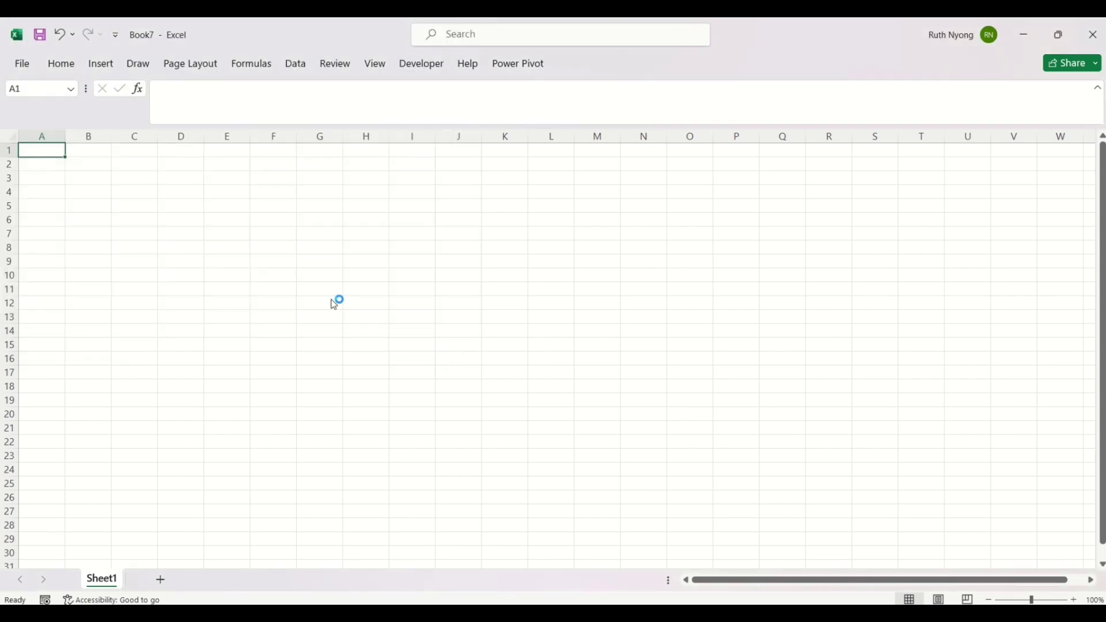
# Step: Review the Sales.csv preview and open the data for transformation in the Power Query Editor
pyautogui.moveTo(844, 188); pyautogui.dragTo(842, 257)
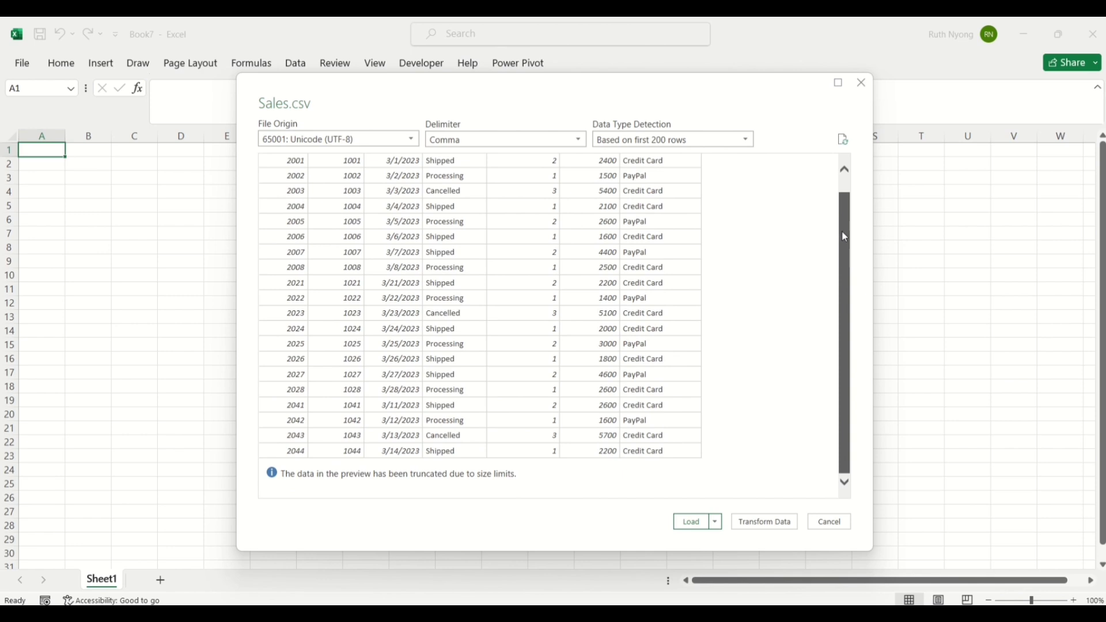
pyautogui.moveTo(842, 206); pyautogui.dragTo(840, 176)
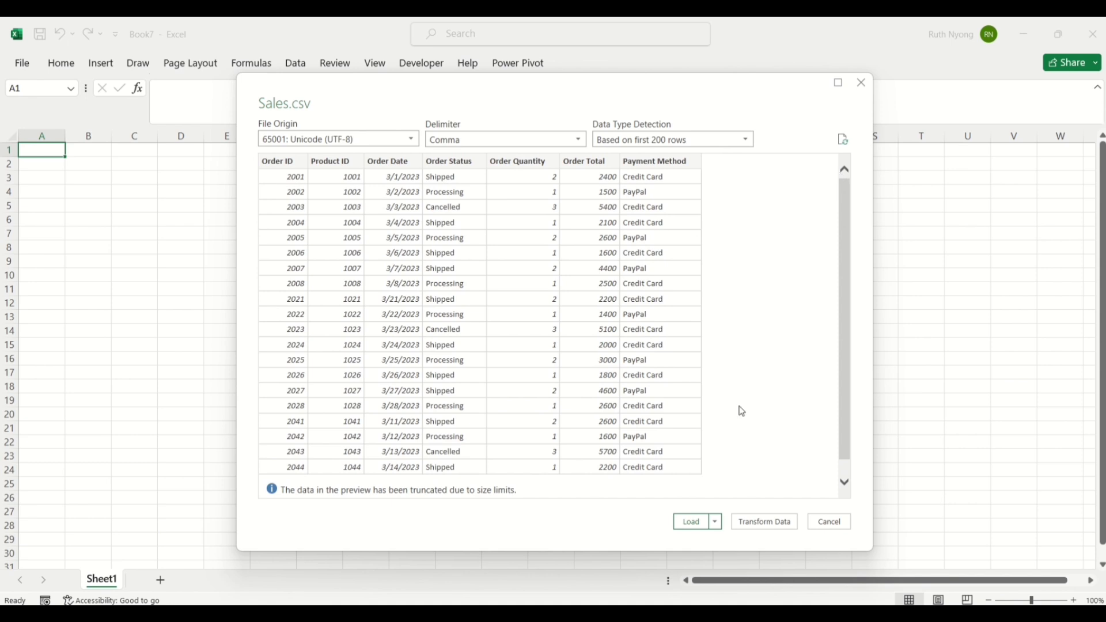
pyautogui.click(749, 522)
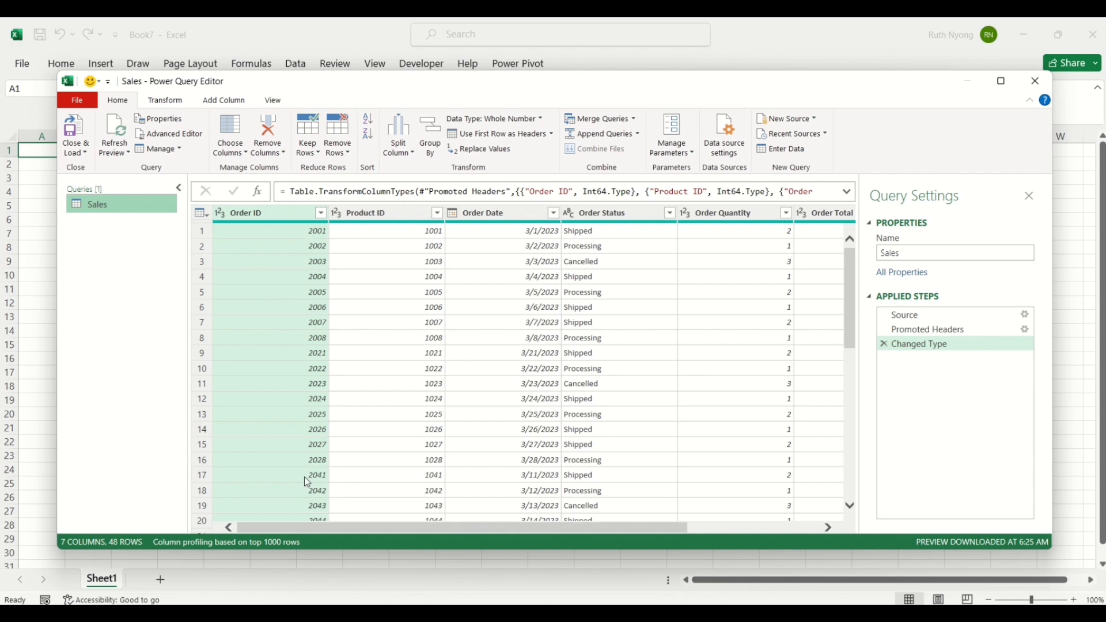
# Step: Check the Order Status column's distinct values and apply its filter with Cancelled, Processing and Shipped all selected
pyautogui.moveTo(284, 532); pyautogui.dragTo(426, 518)
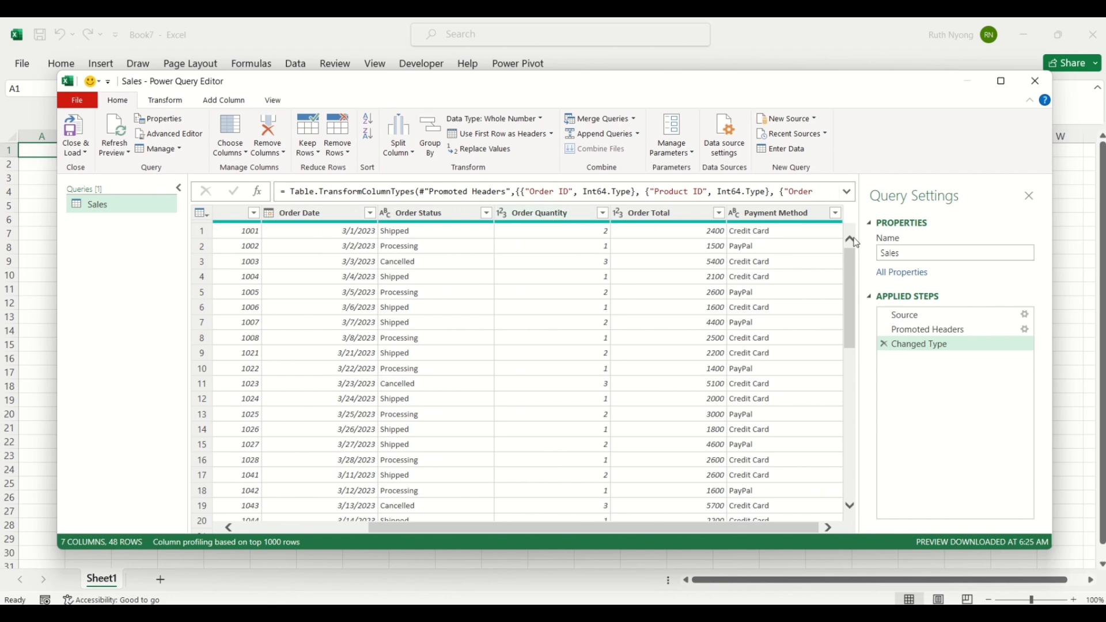
pyautogui.moveTo(572, 532); pyautogui.dragTo(403, 509)
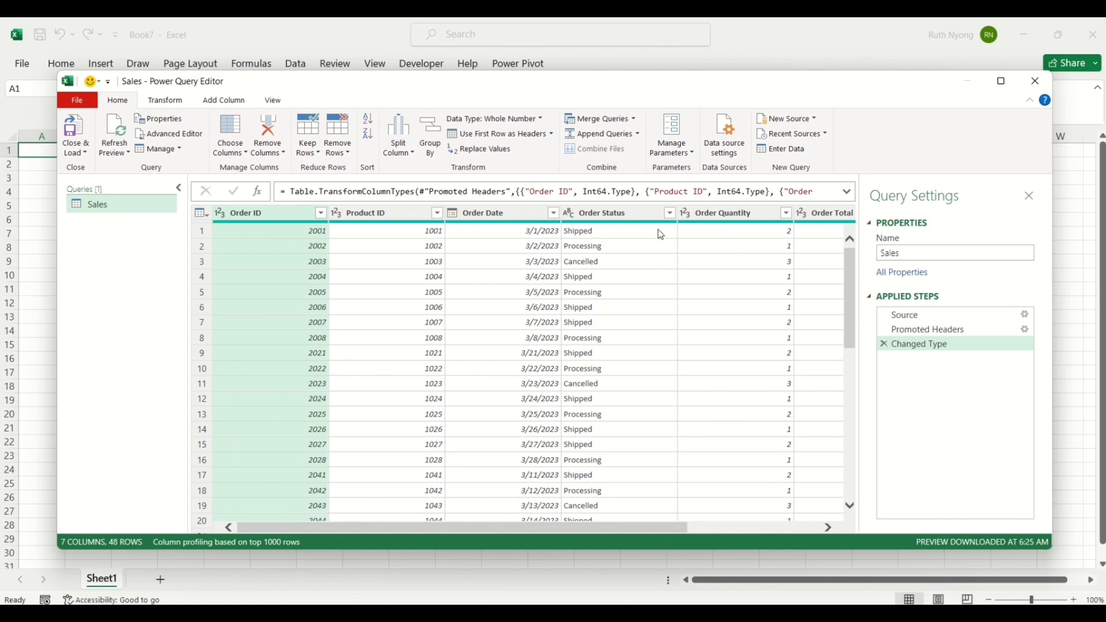
pyautogui.click(670, 215)
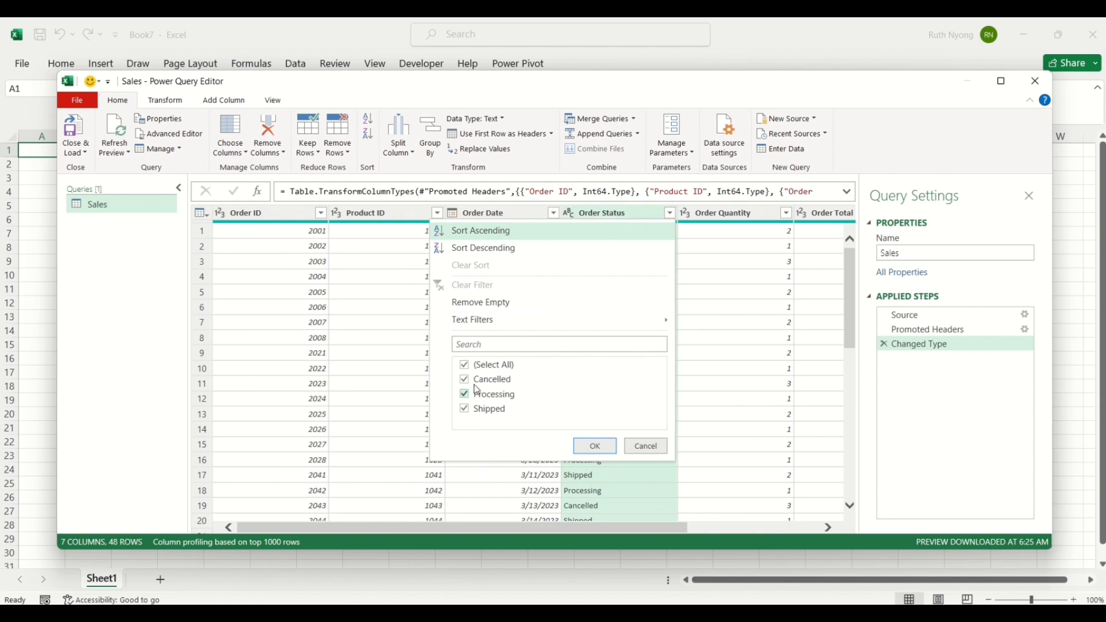
pyautogui.click(597, 447)
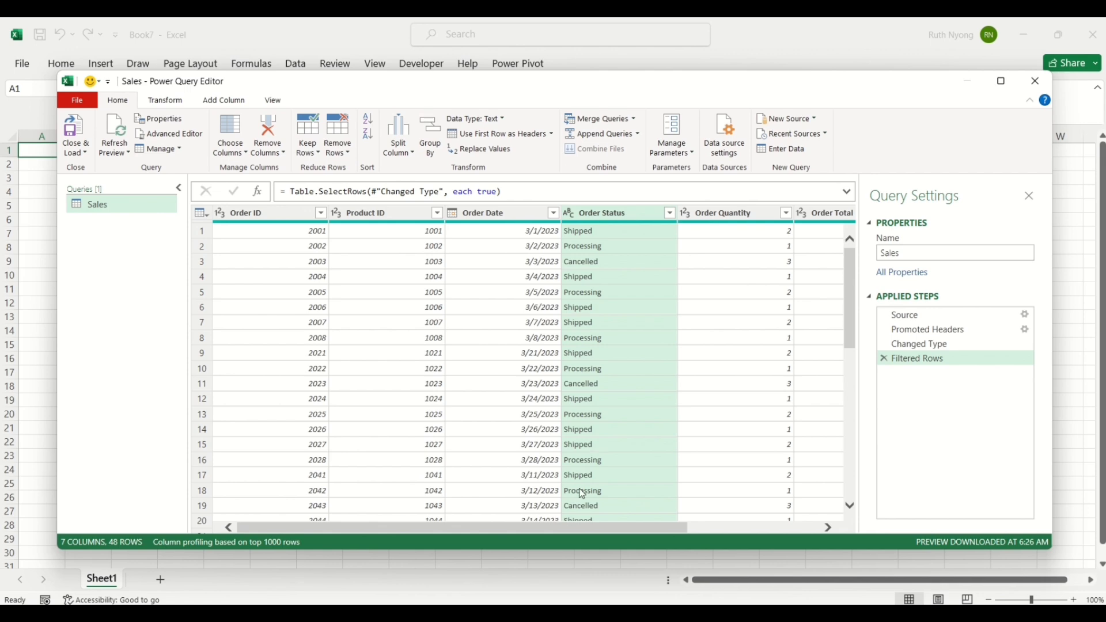
# Step: Check the Payment Method column's distinct values and accept its filter with Credit Card and PayPal both selected
pyautogui.moveTo(558, 528); pyautogui.dragTo(763, 526)
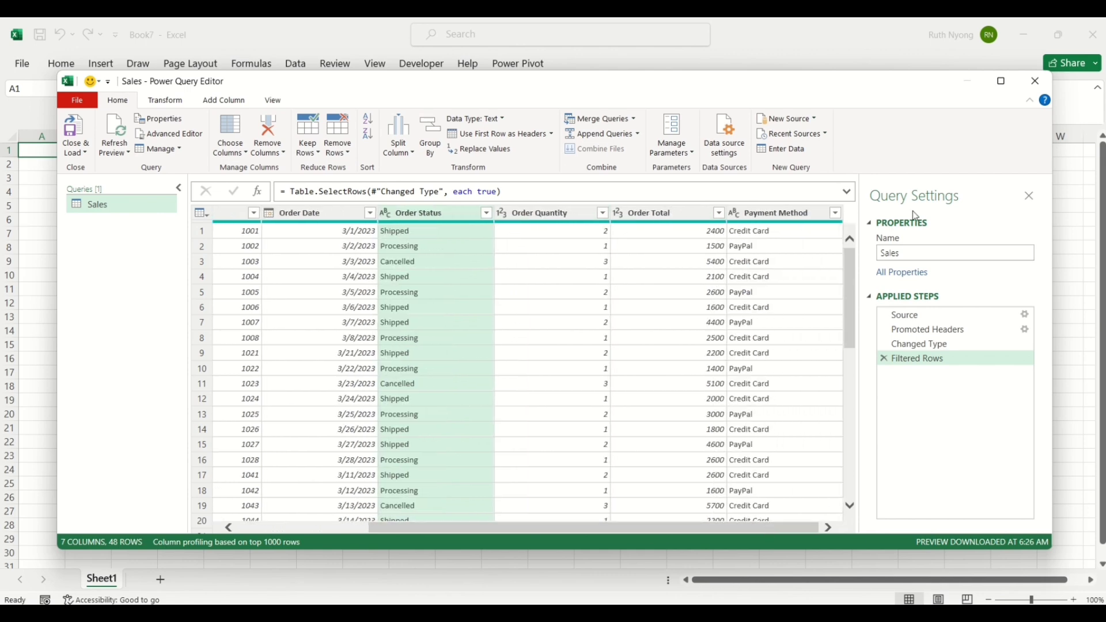
pyautogui.click(836, 214)
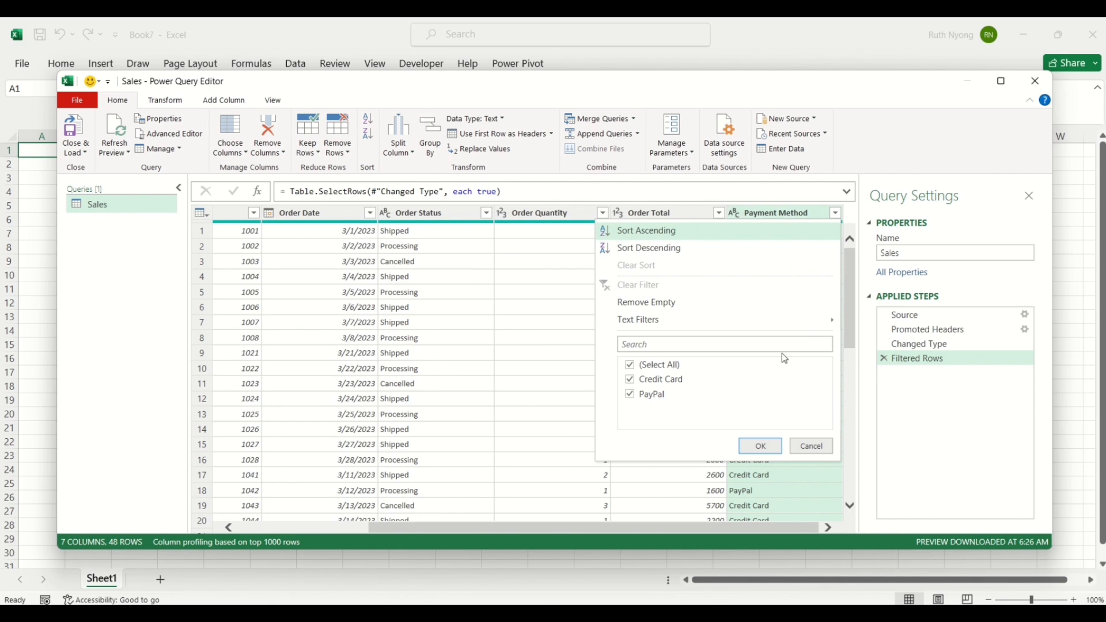
pyautogui.click(758, 449)
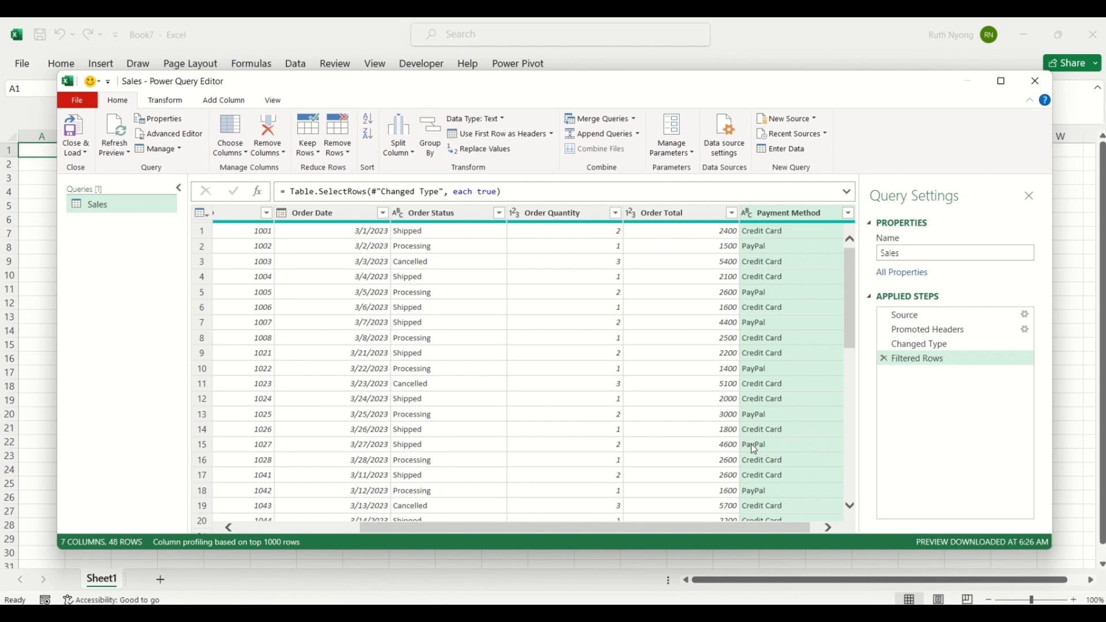
# Step: Close and load the Sales query as a connection only, adding its data to the Data Model
pyautogui.click(83, 154)
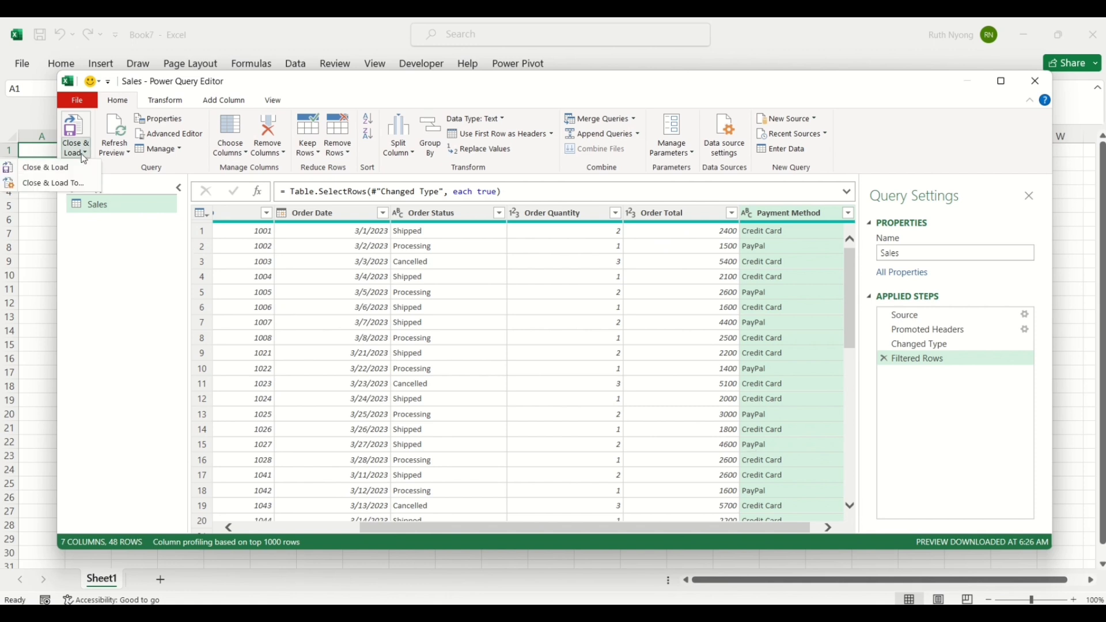
pyautogui.click(69, 188)
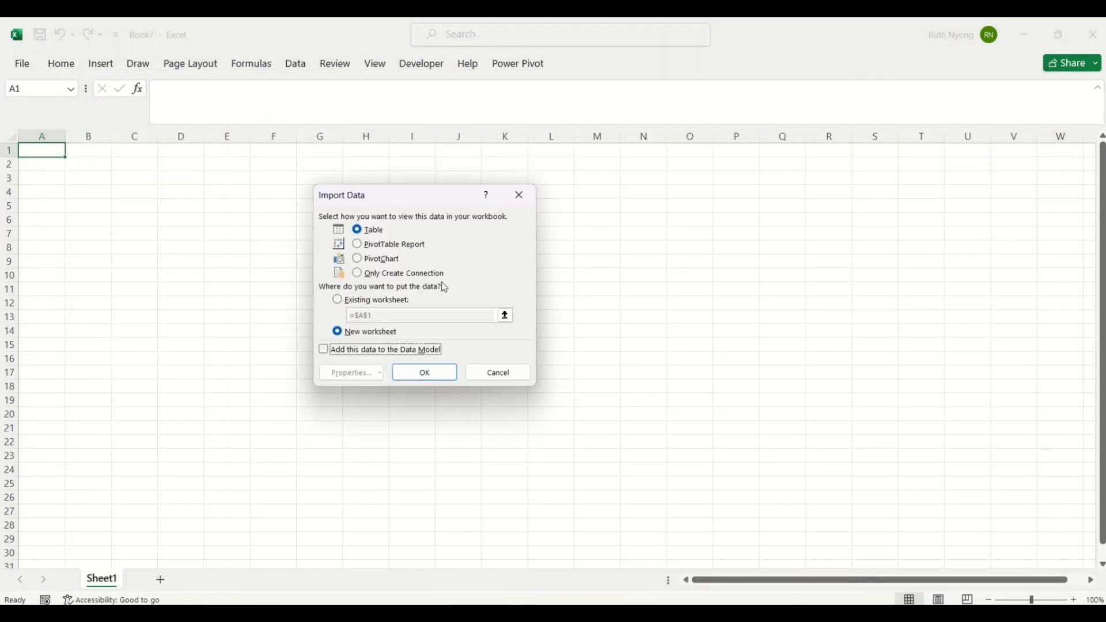
pyautogui.click(357, 276)
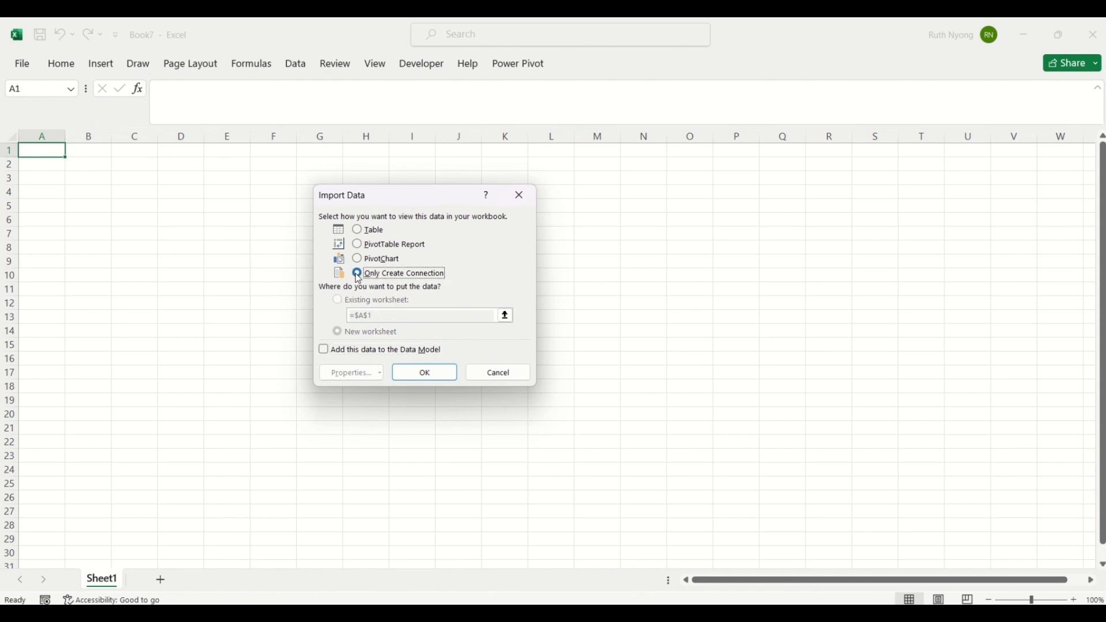
pyautogui.click(324, 352)
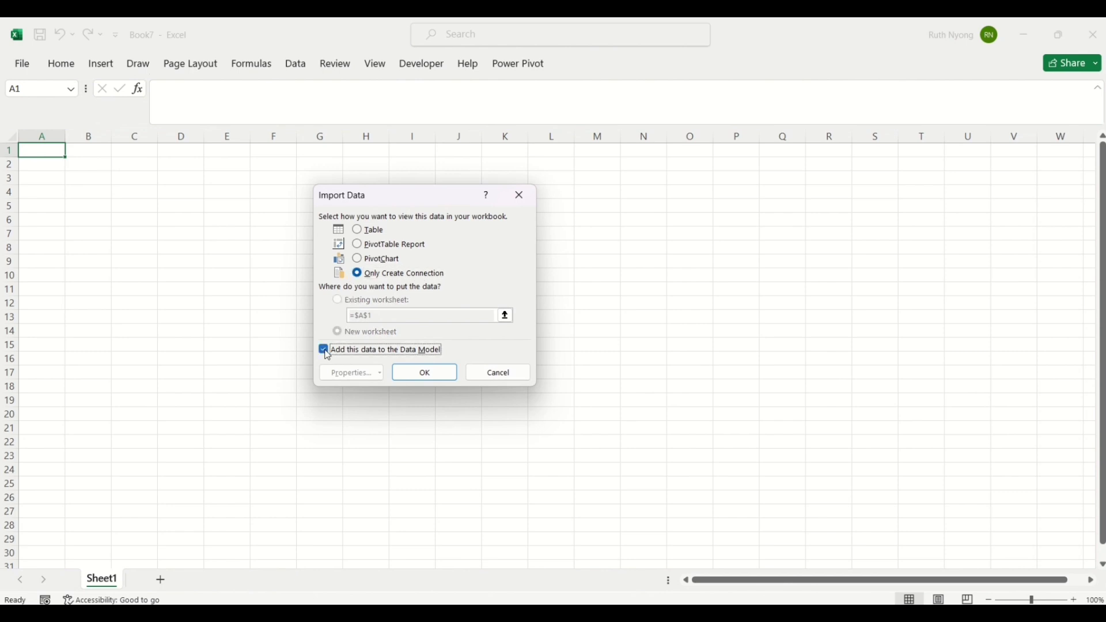
pyautogui.click(425, 375)
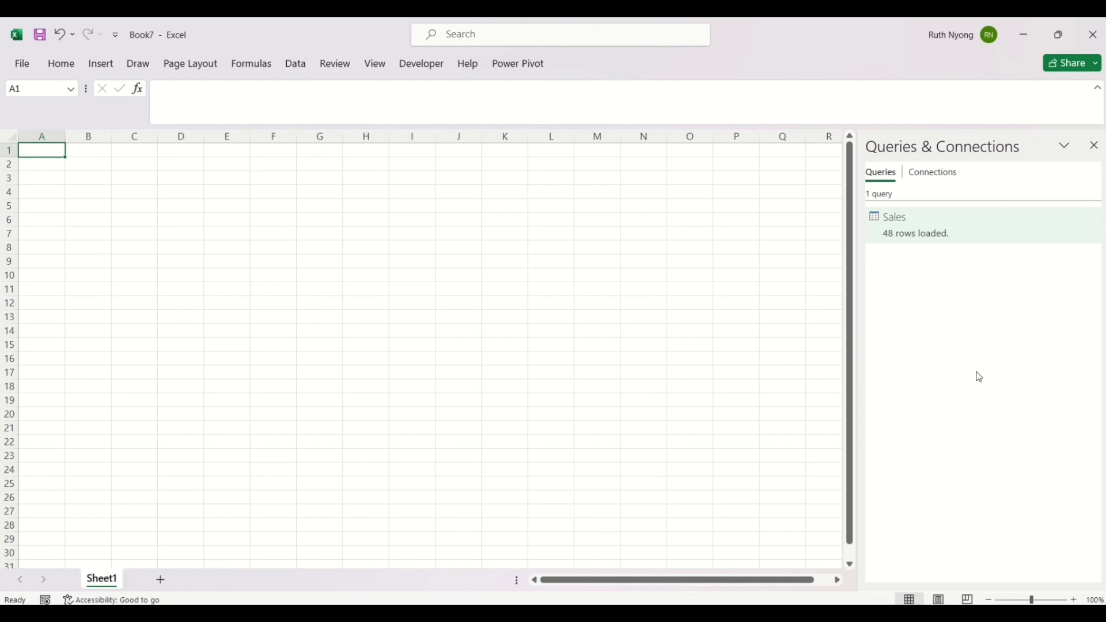
# Step: Import the Products CSV file, review its preview and open the data for transformation in the Power Query Editor
pyautogui.click(296, 64)
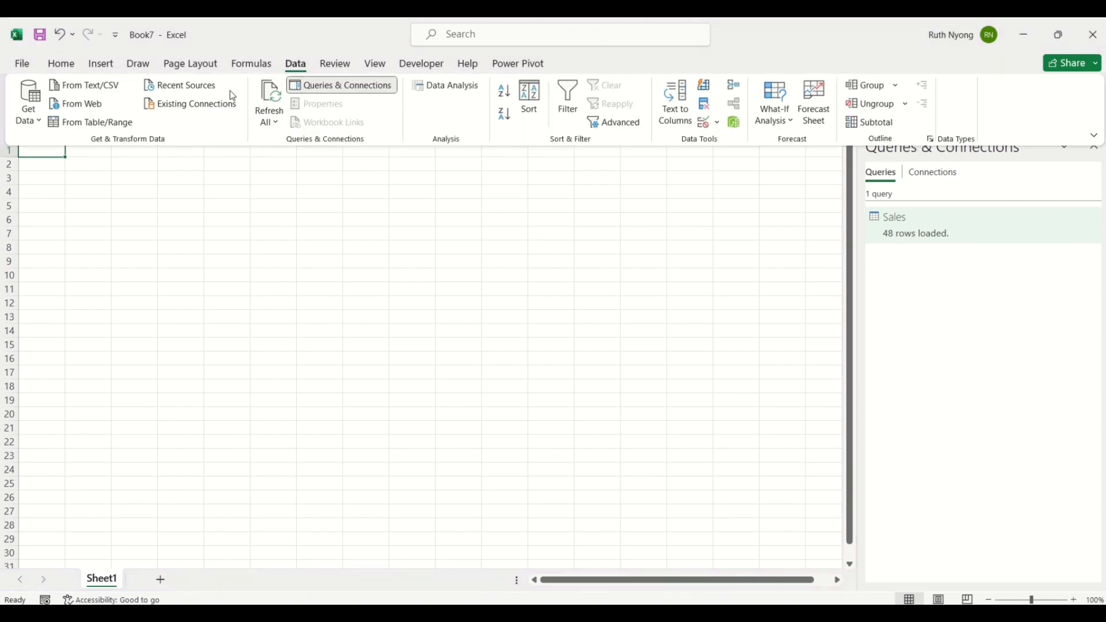
pyautogui.click(85, 86)
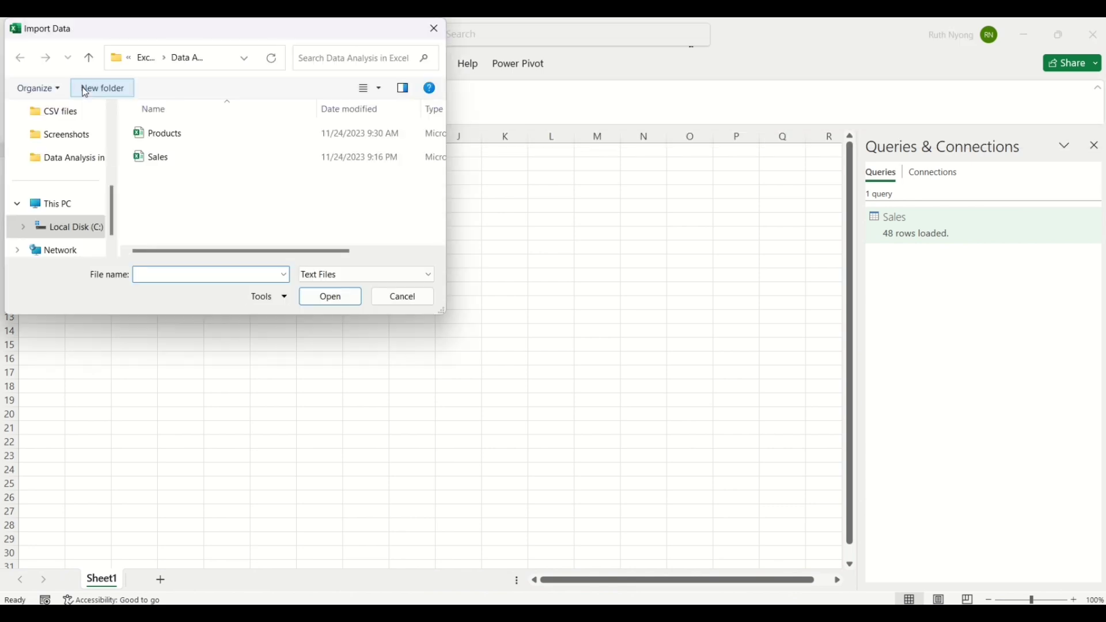
pyautogui.click(149, 141)
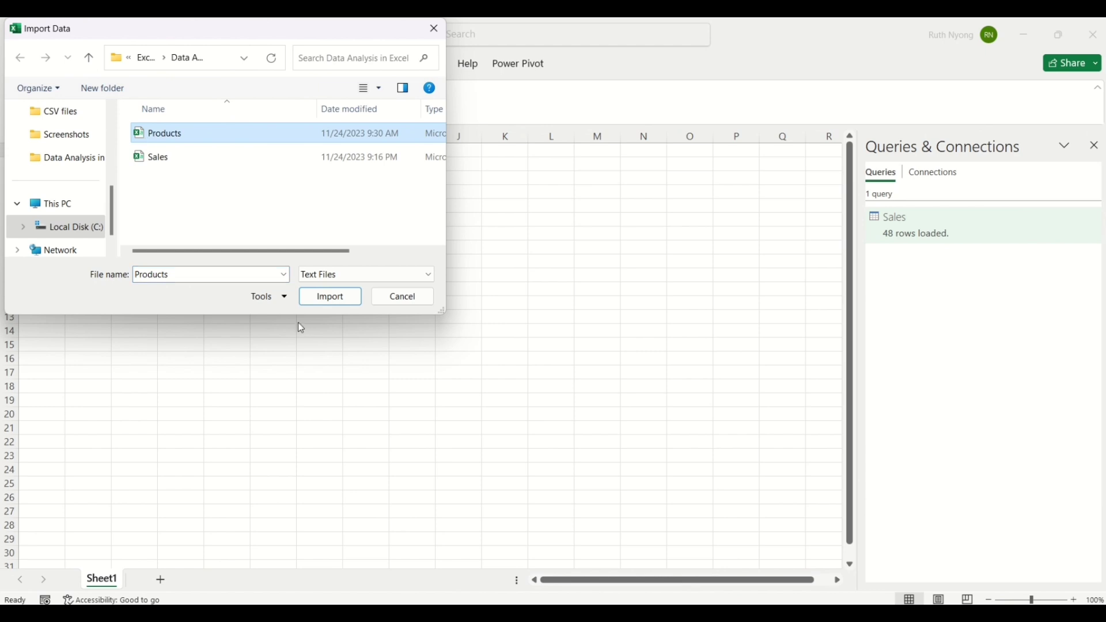
pyautogui.click(338, 303)
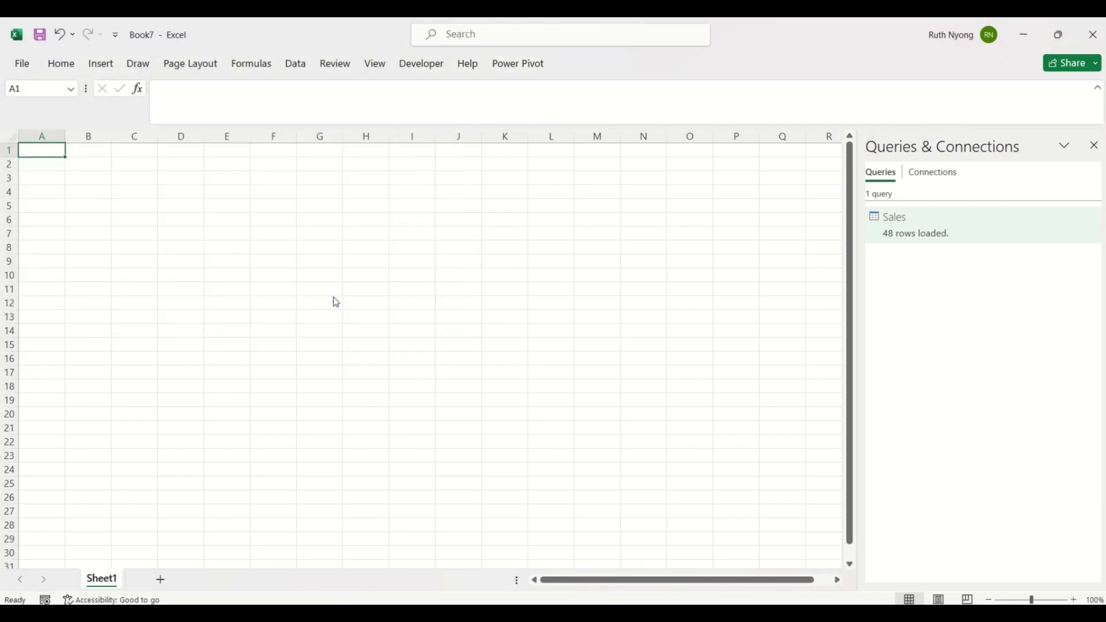
pyautogui.moveTo(302, 492); pyautogui.dragTo(503, 476)
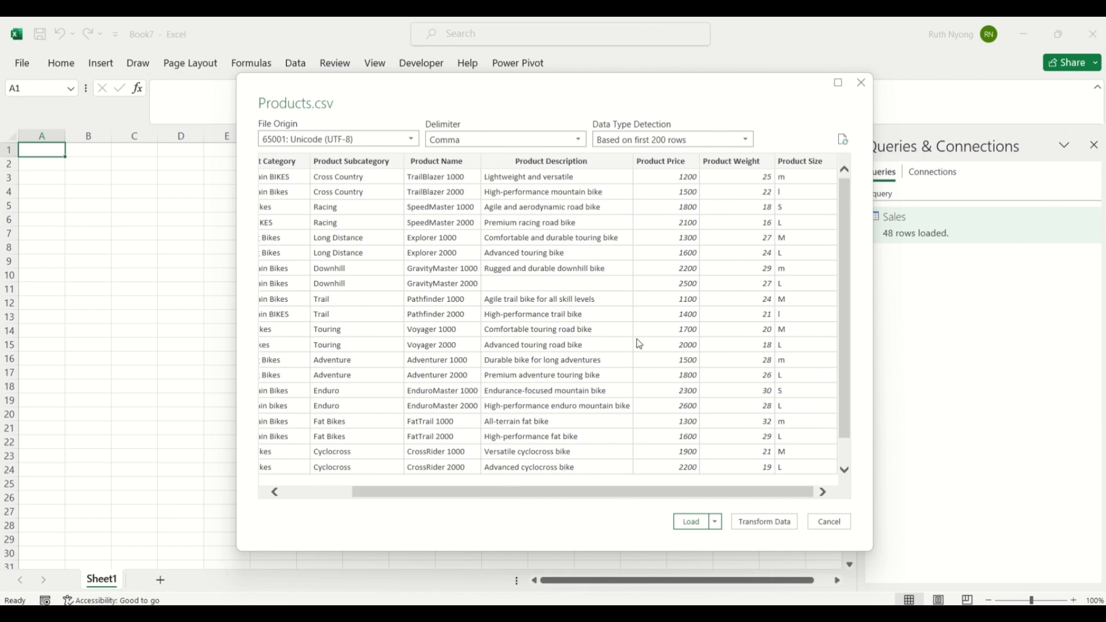
pyautogui.click(761, 519)
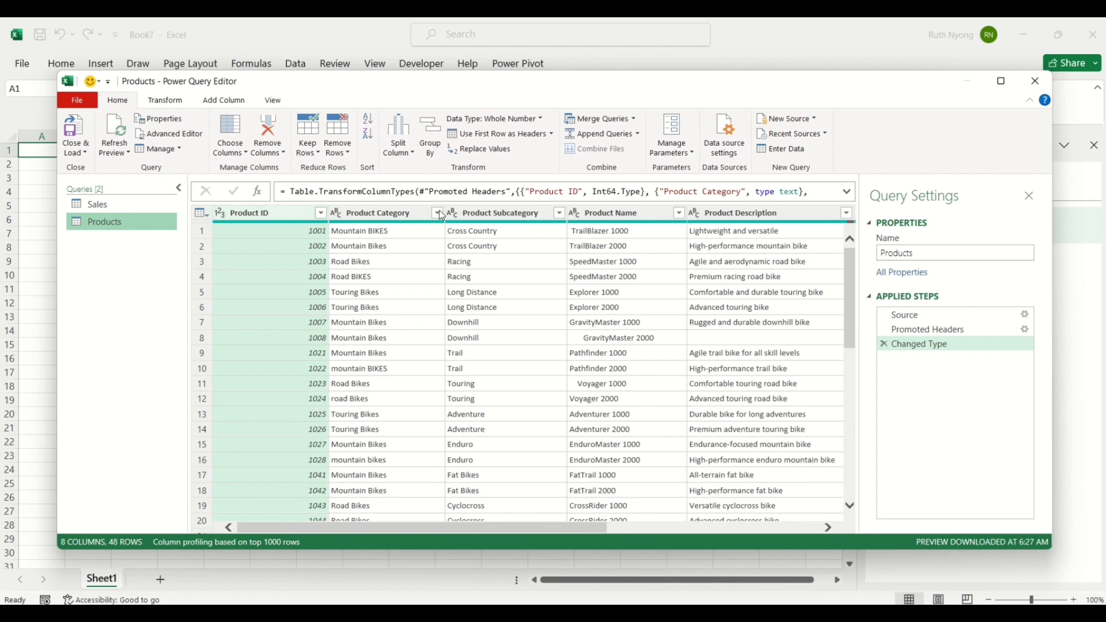
# Step: Check the Product Size column's distinct values in the Products query and apply its filter with all sizes selected
pyautogui.click(167, 102)
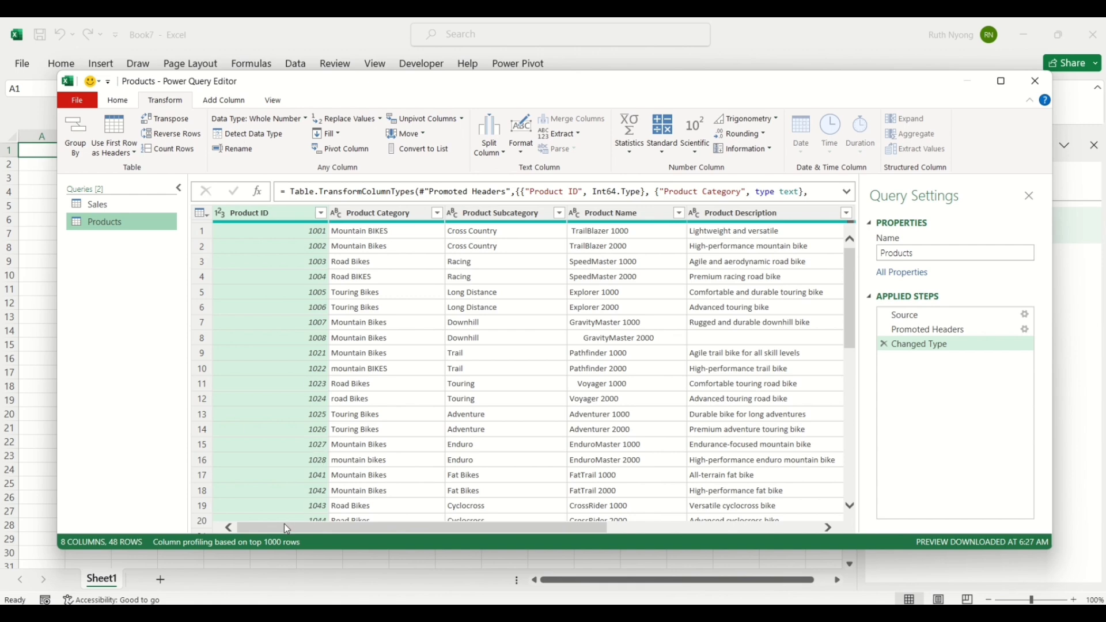
pyautogui.moveTo(278, 525); pyautogui.dragTo(508, 527)
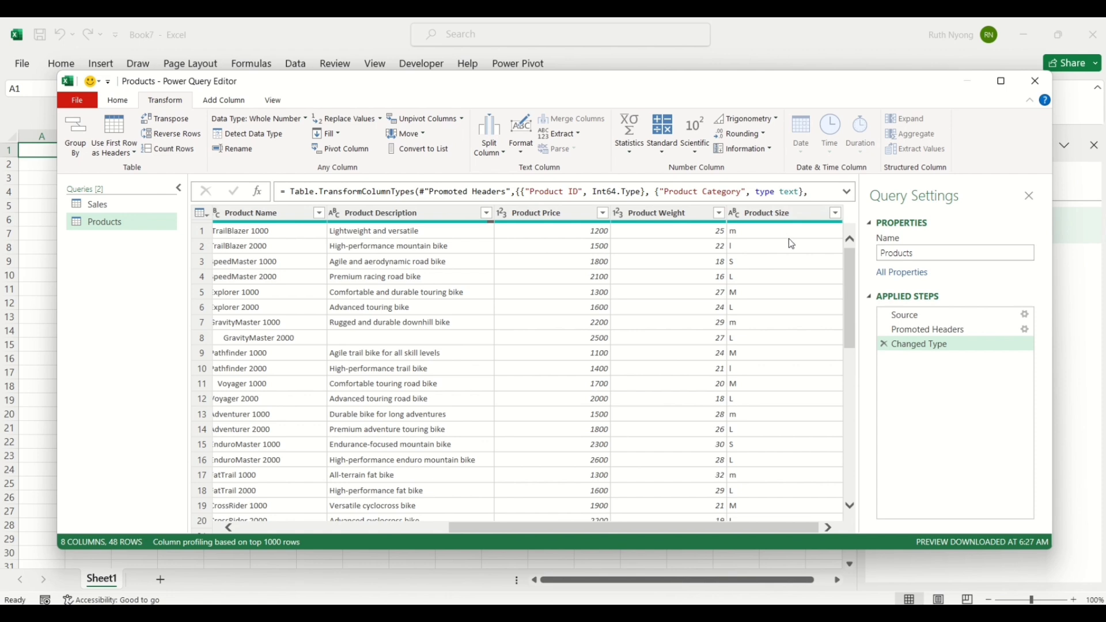
pyautogui.click(835, 213)
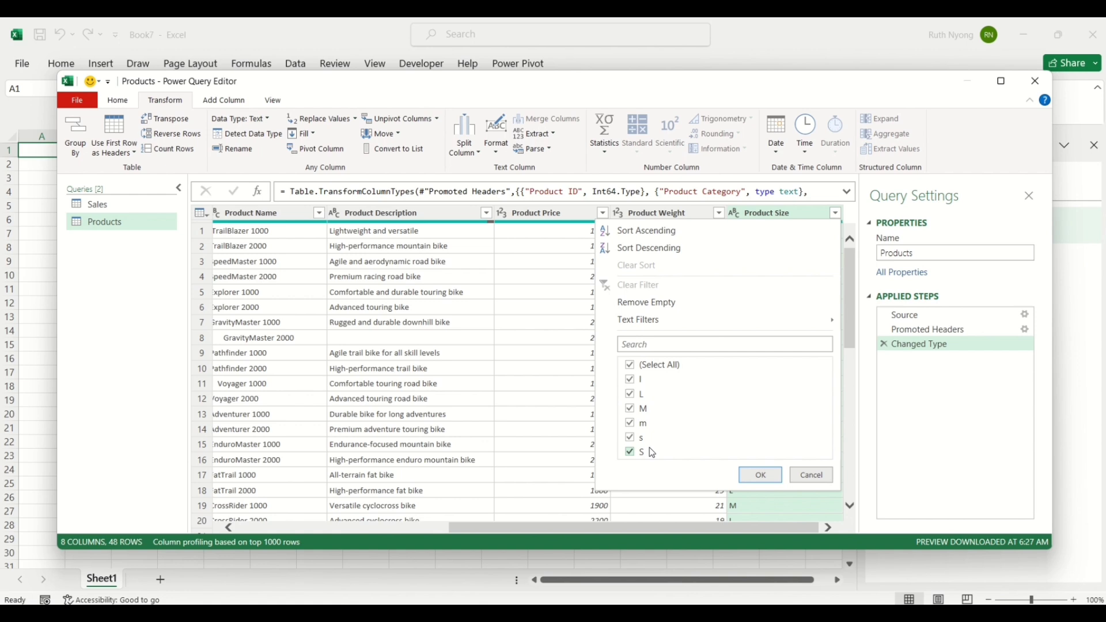
pyautogui.click(760, 476)
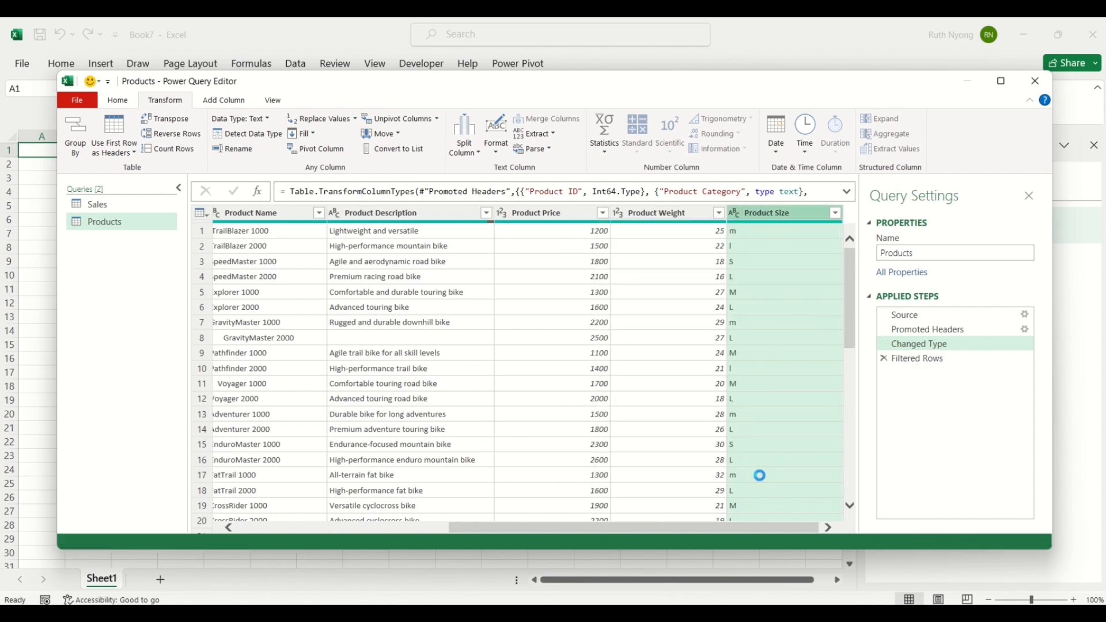
# Step: Convert the Product Size column to uppercase, and accept its filter with sizes L, M and S all selected
pyautogui.click(803, 220)
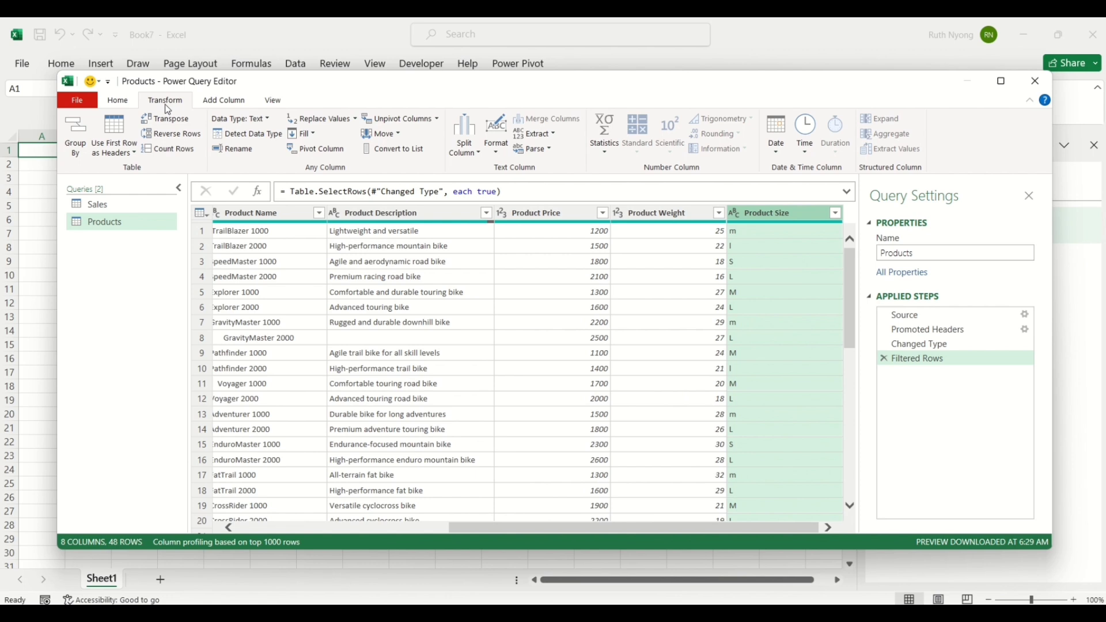
pyautogui.click(497, 151)
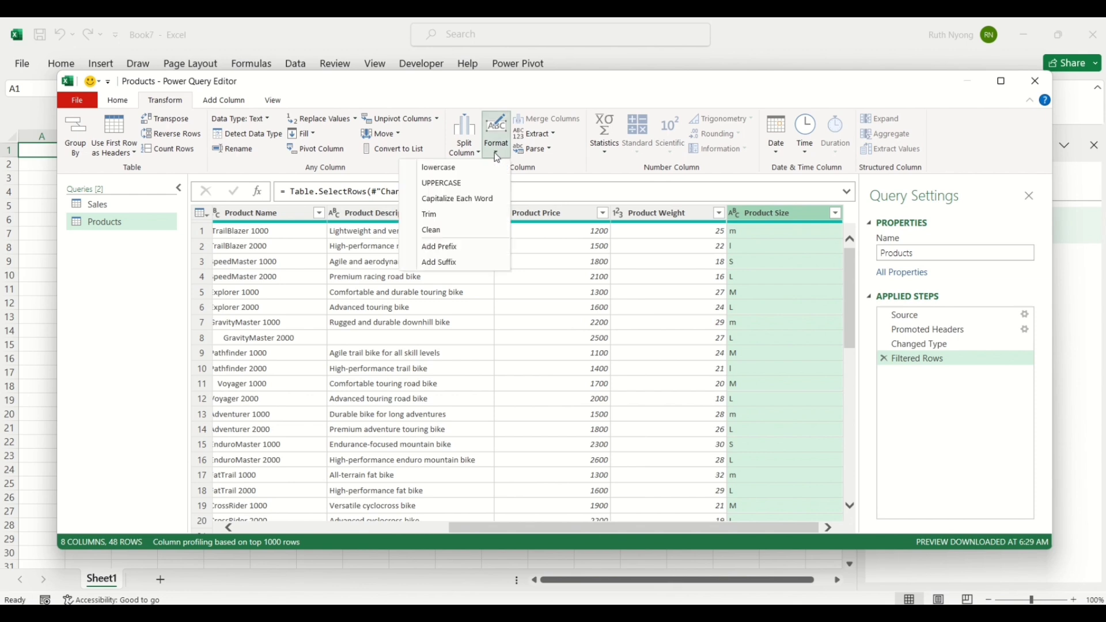
pyautogui.click(455, 183)
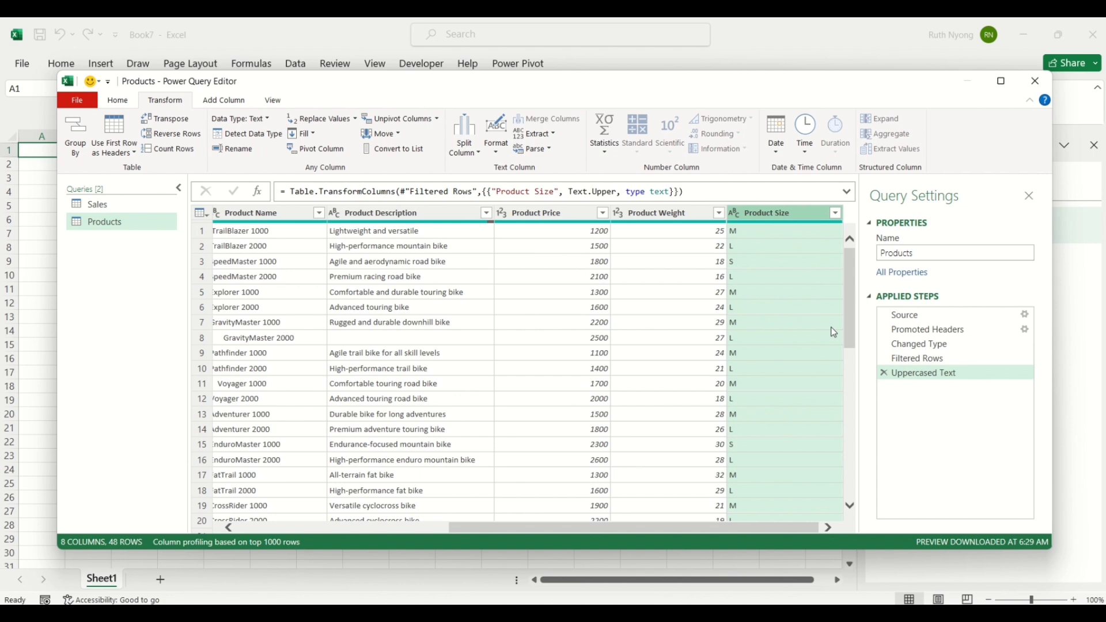
pyautogui.click(836, 214)
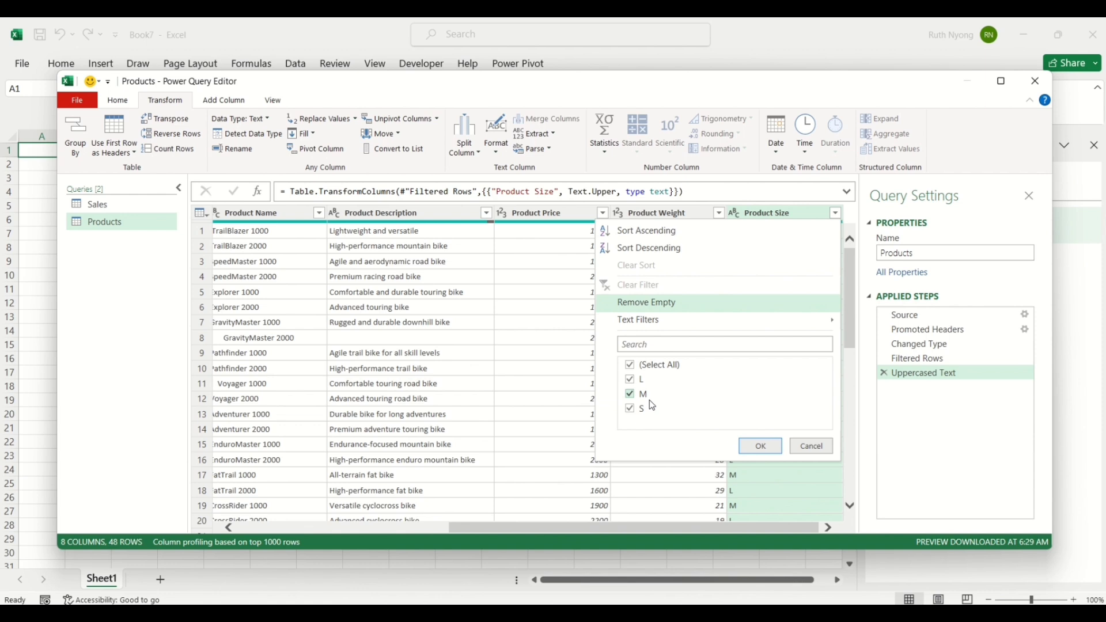
pyautogui.click(750, 445)
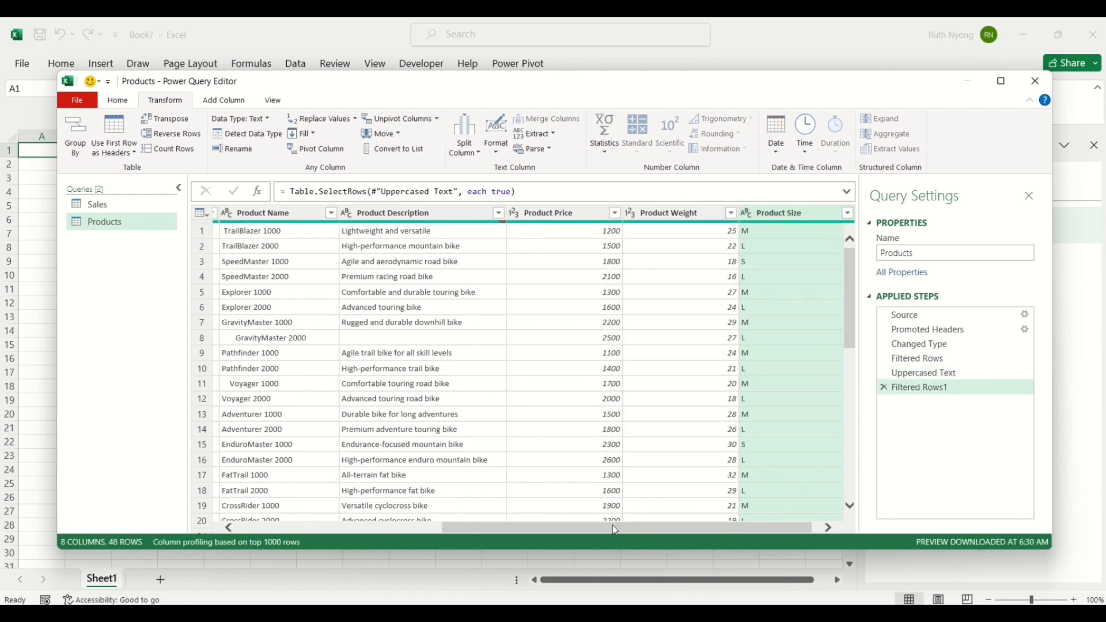
# Step: Check the Product Category column's distinct values for inconsistent capitalization and accept its filter with all categories selected
pyautogui.moveTo(614, 528); pyautogui.dragTo(357, 526)
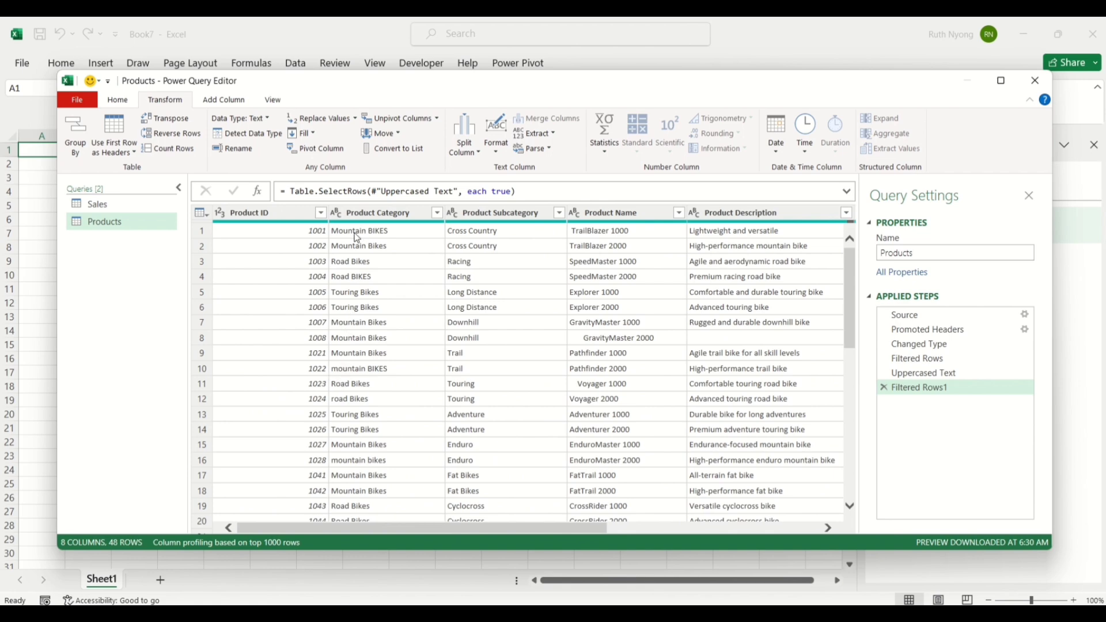
pyautogui.click(437, 213)
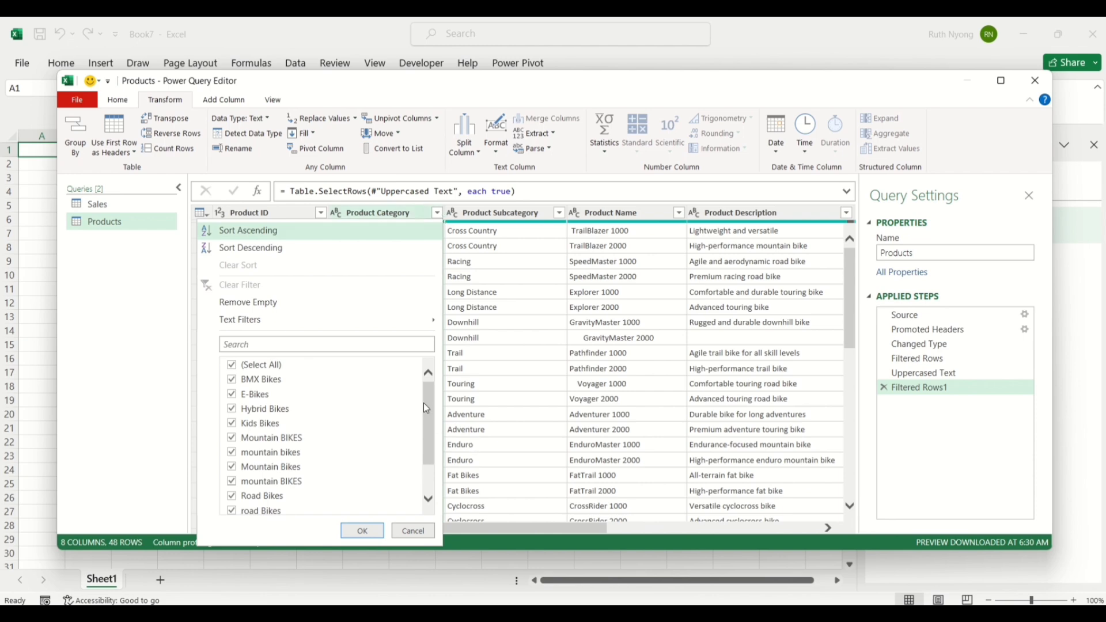
pyautogui.moveTo(431, 397); pyautogui.dragTo(436, 436)
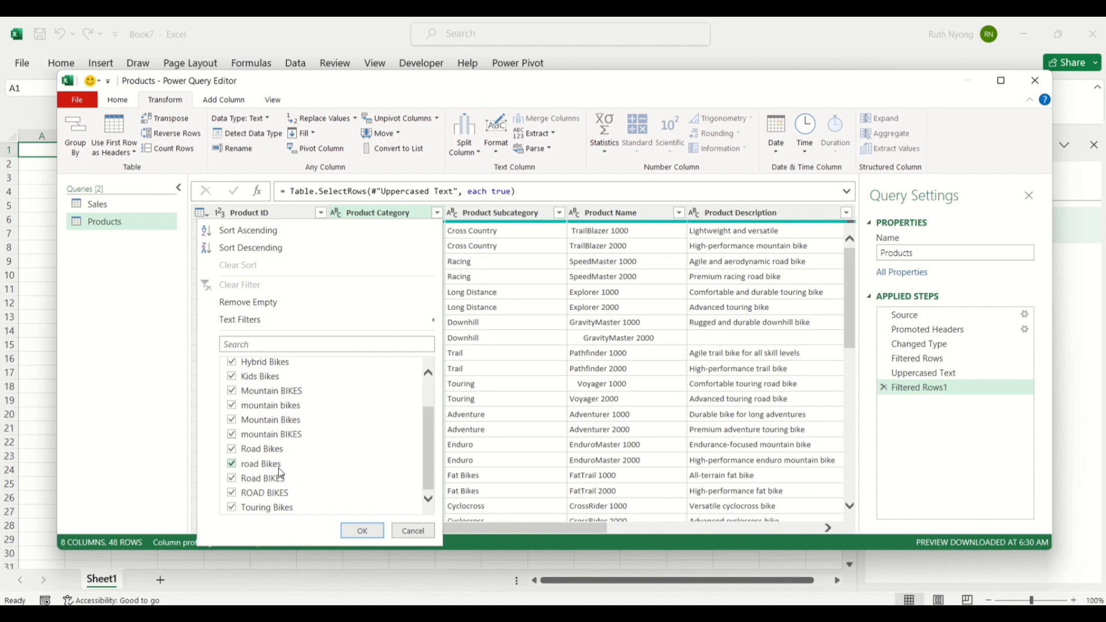
pyautogui.click(362, 530)
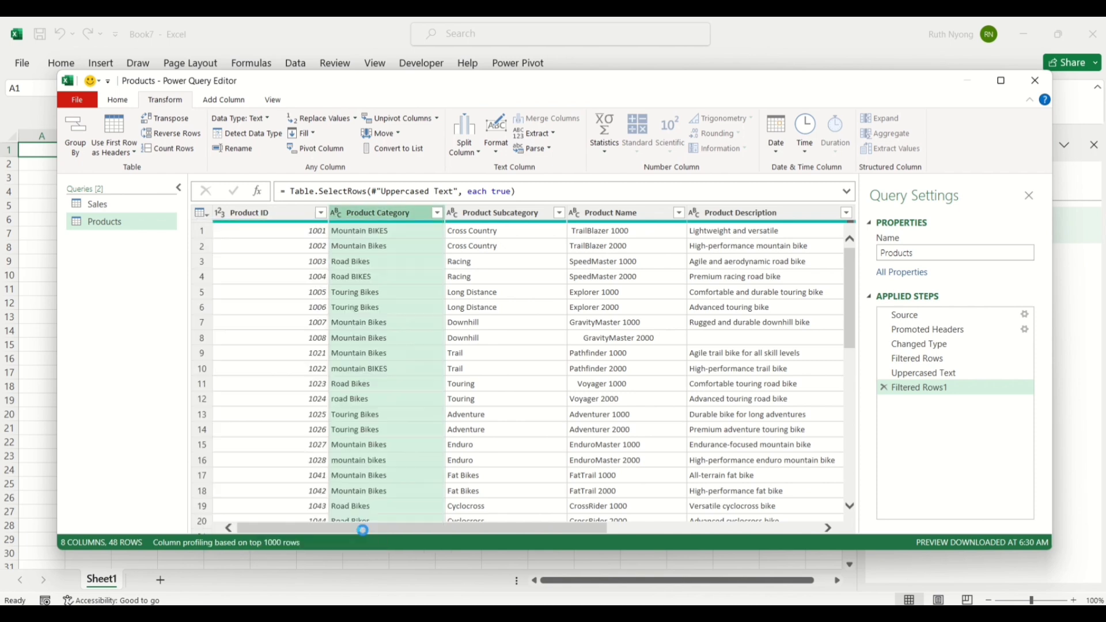
# Step: Capitalize each word in the Product Category column and accept its filter with all categories selected
pyautogui.click(401, 214)
pyautogui.click(501, 153)
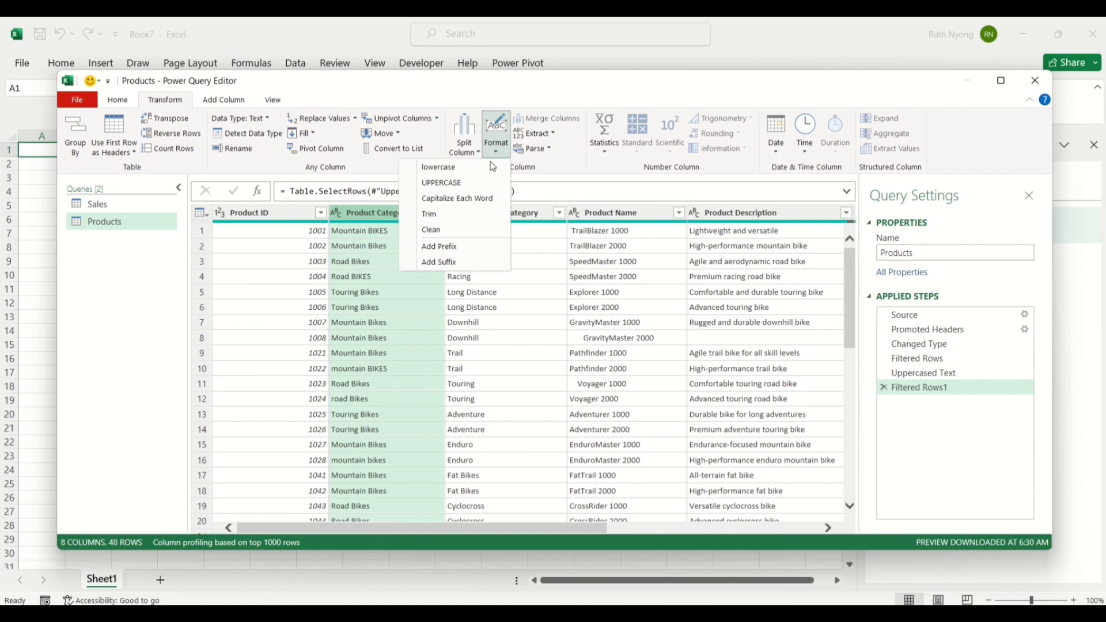
pyautogui.click(469, 198)
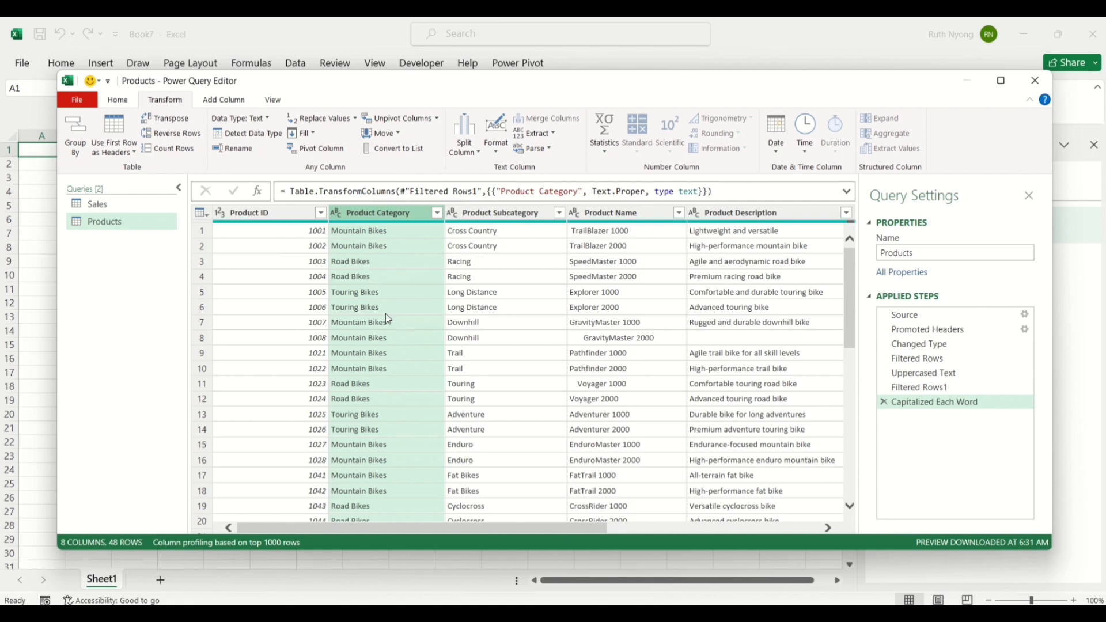
pyautogui.click(437, 213)
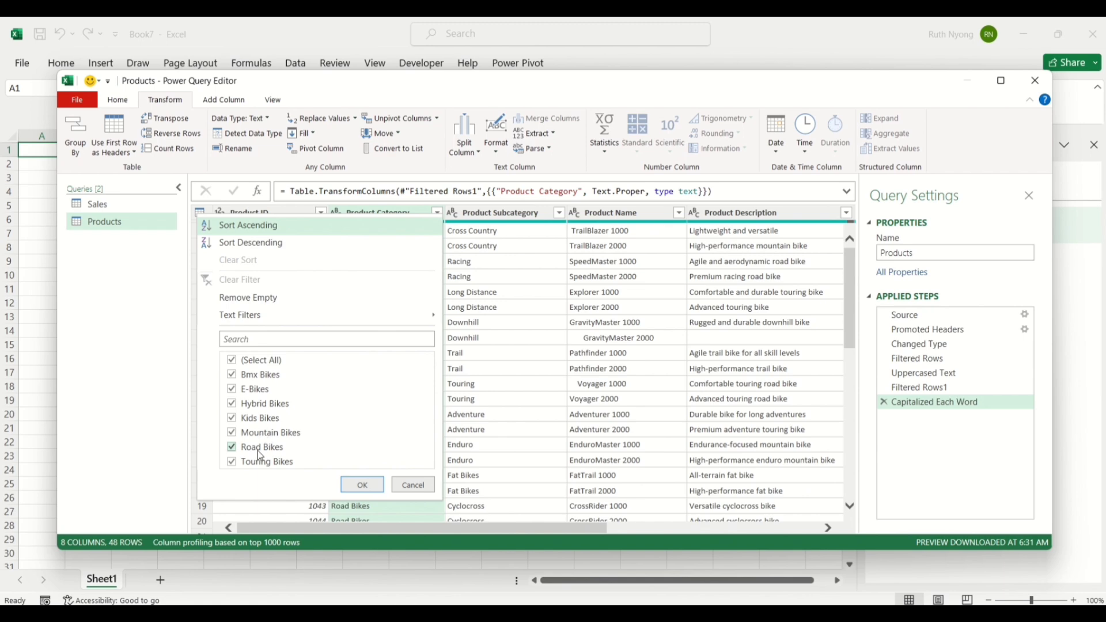
pyautogui.click(359, 485)
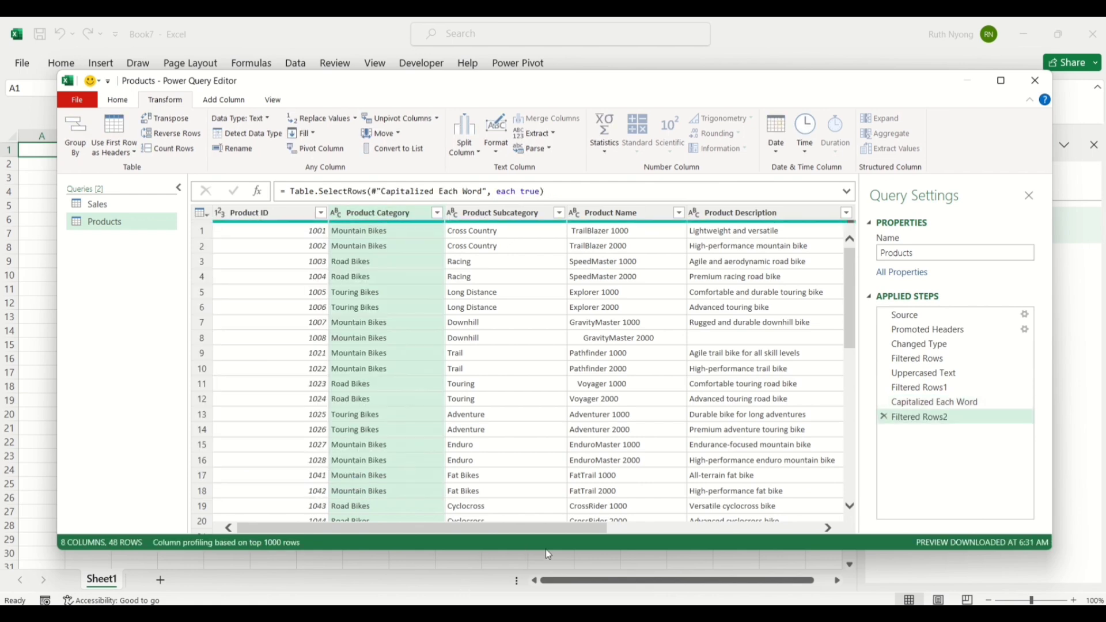
# Step: Trim the extra spaces from the Product Name column
pyautogui.moveTo(520, 534); pyautogui.dragTo(604, 538)
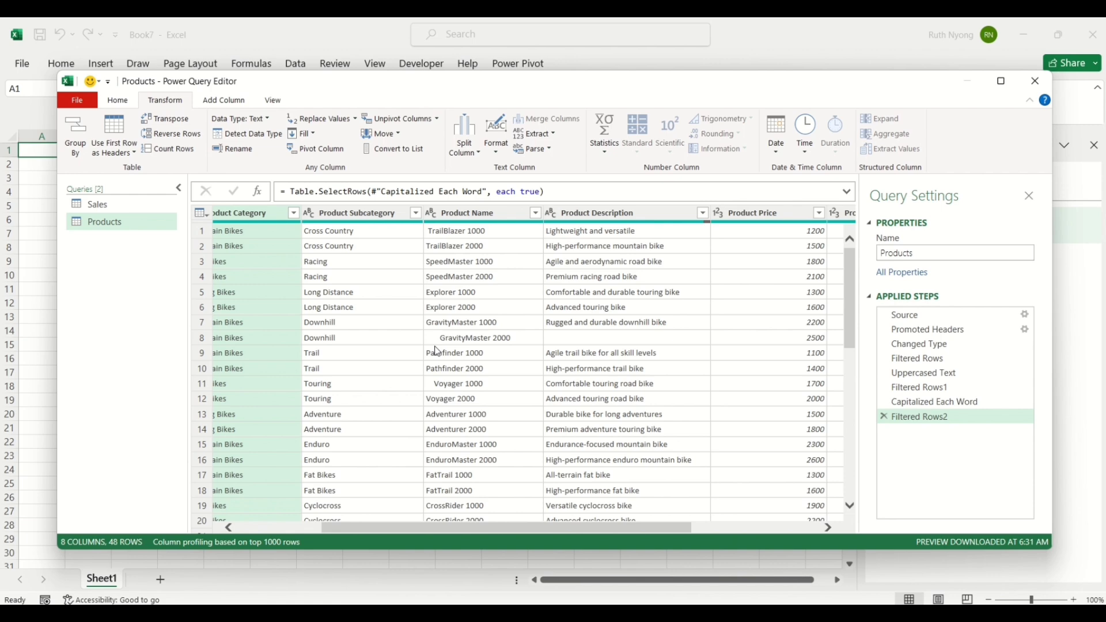
pyautogui.click(500, 217)
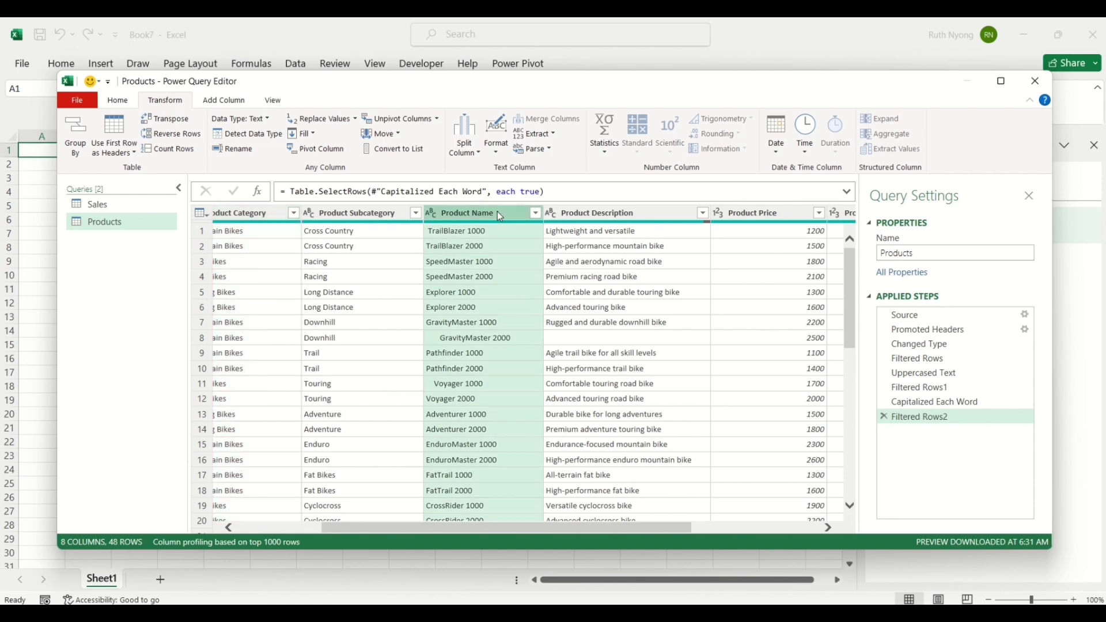
pyautogui.click(496, 154)
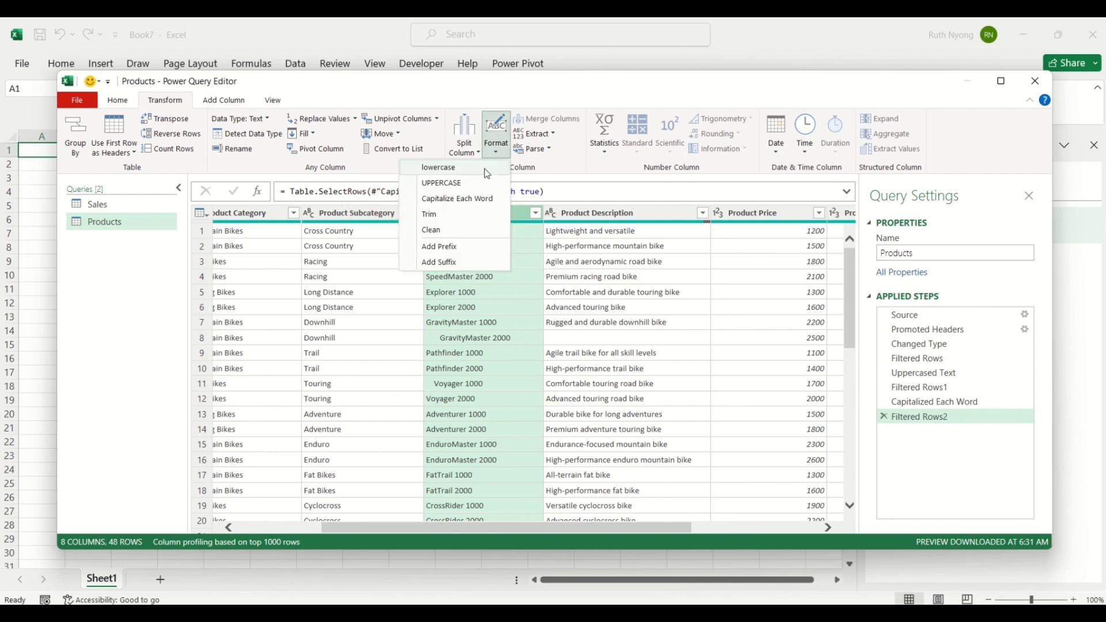
pyautogui.click(440, 219)
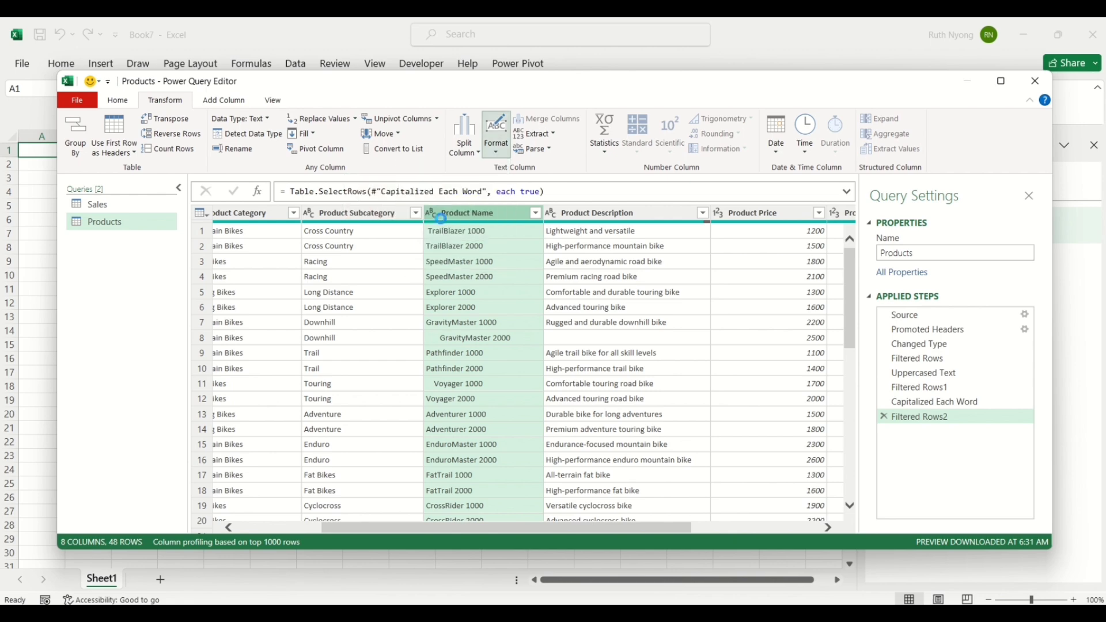
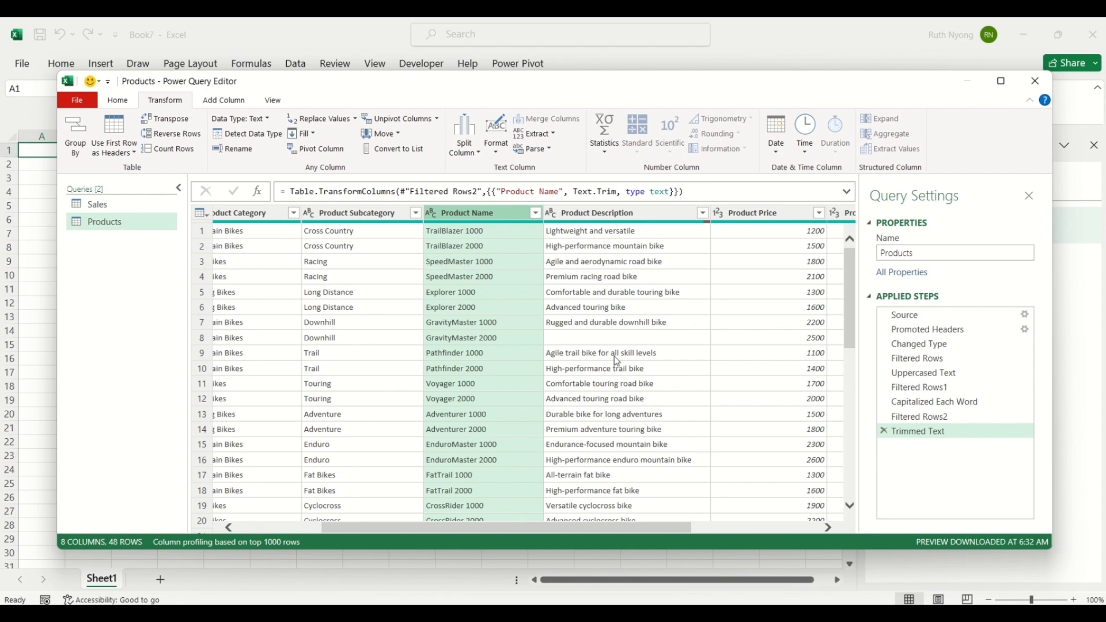
# Step: Replace the empty values in the Product Description column with "Not Provided"
pyautogui.click(614, 344)
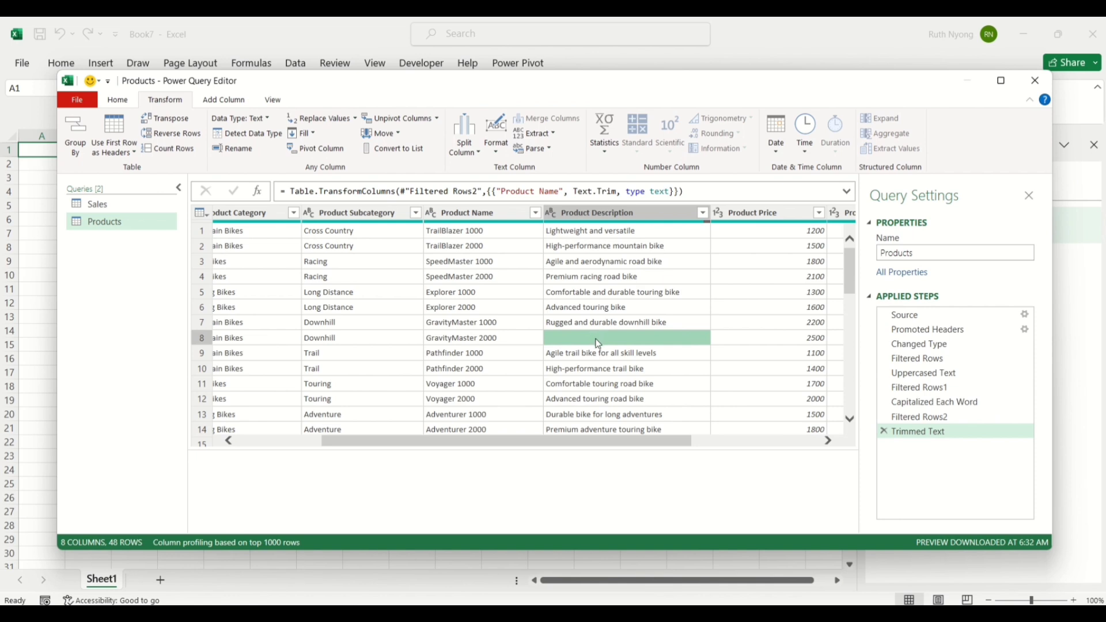
pyautogui.click(596, 218)
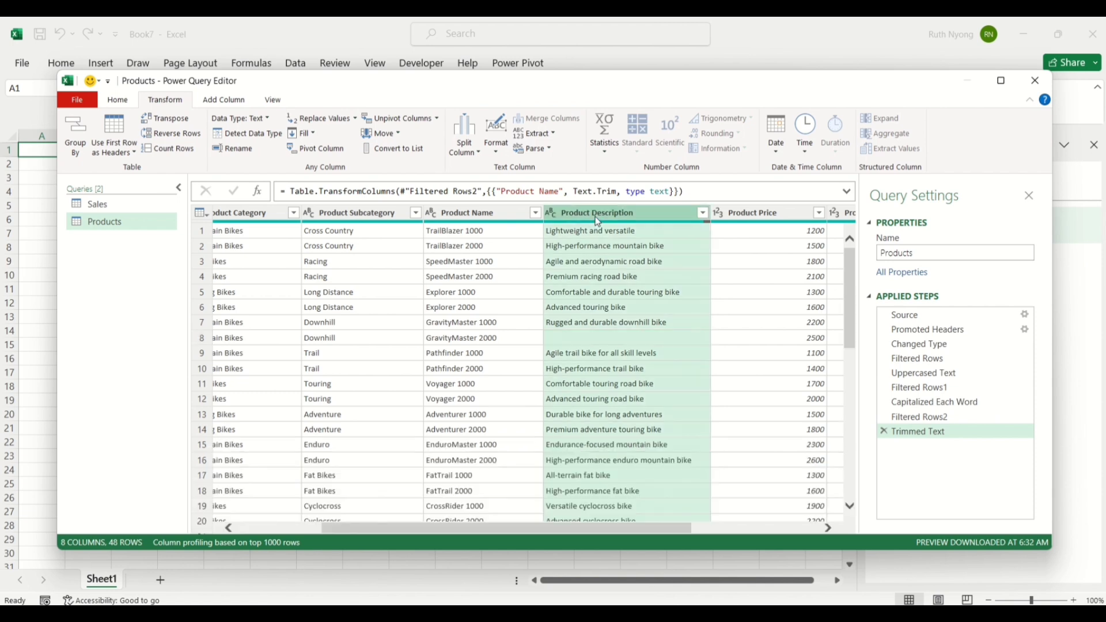
pyautogui.click(319, 124)
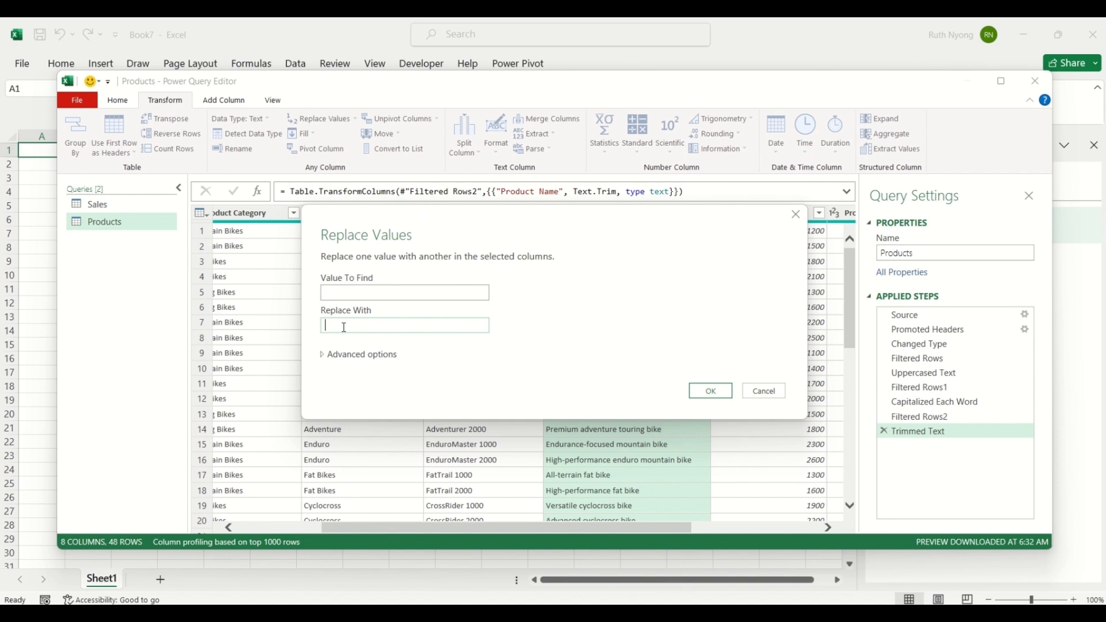
pyautogui.write('Not Provided')
pyautogui.click(711, 391)
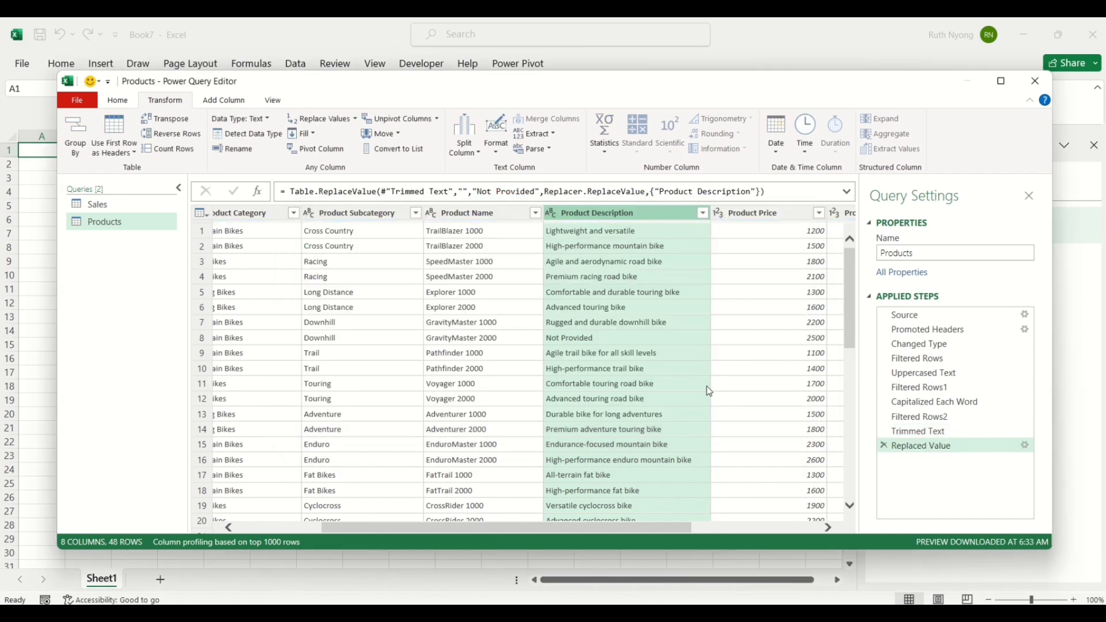
pyautogui.click(583, 350)
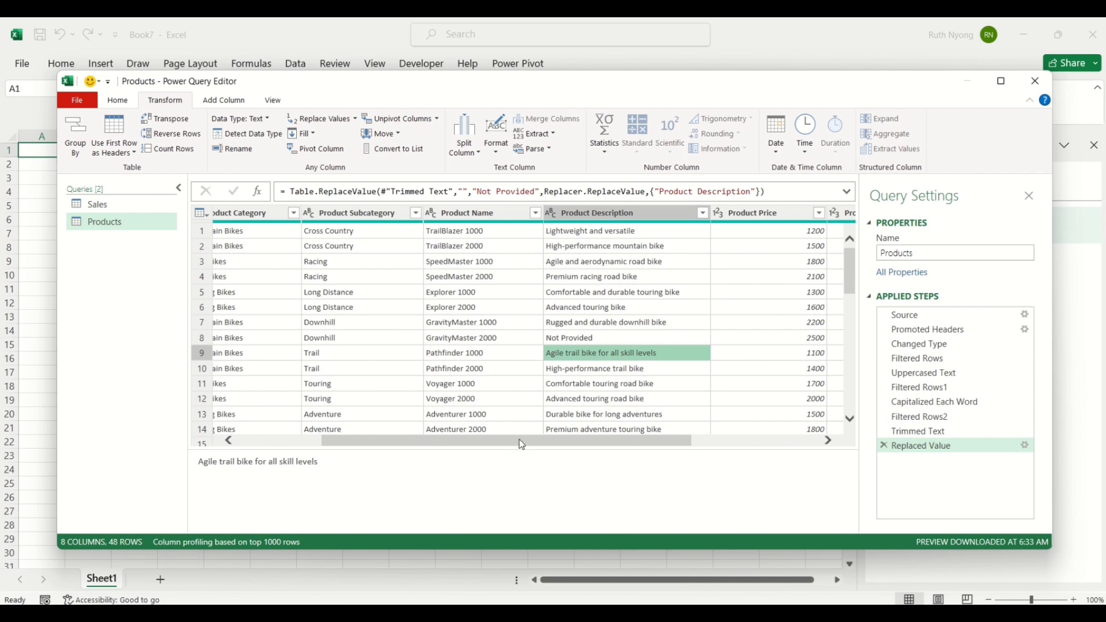
pyautogui.moveTo(502, 441); pyautogui.dragTo(434, 462)
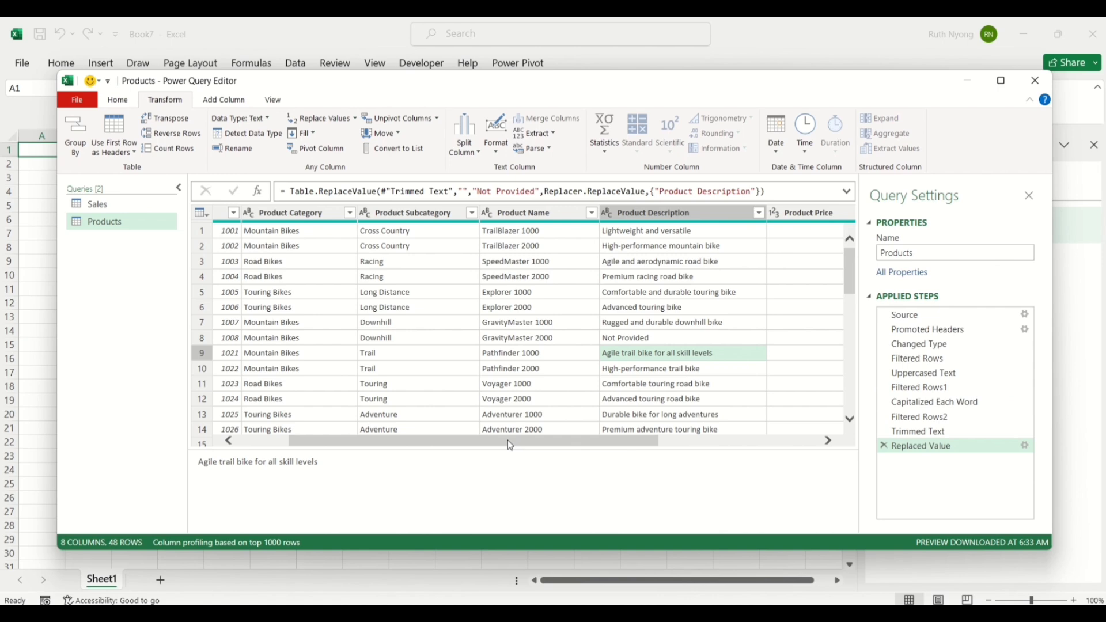
# Step: Close and load the Products query as a connection only, adding its data to the Data Model
pyautogui.click(118, 100)
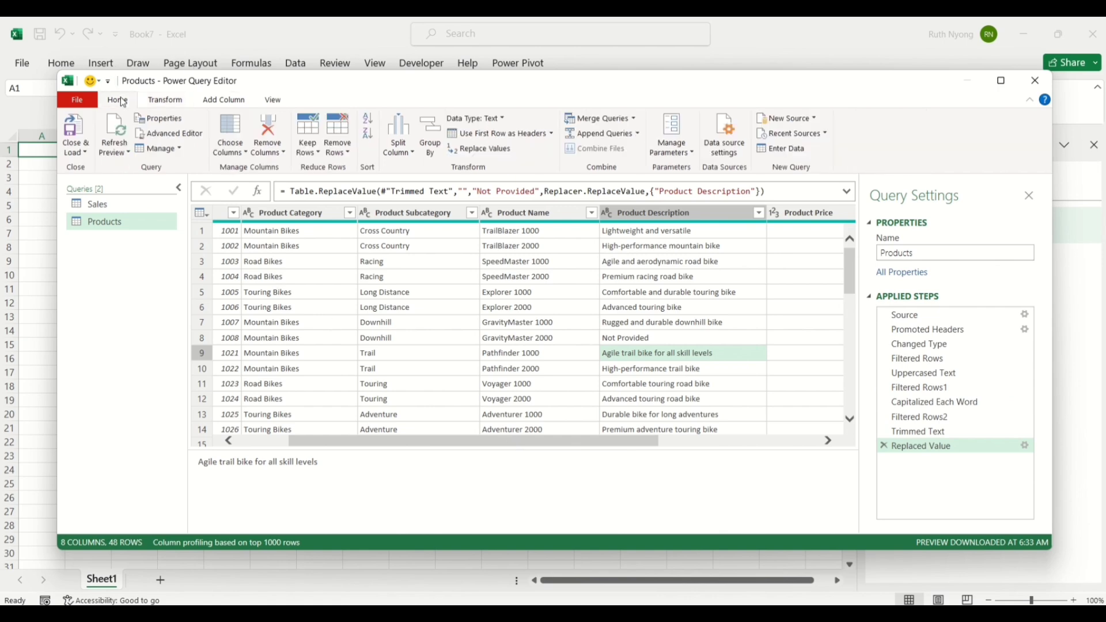
pyautogui.click(81, 154)
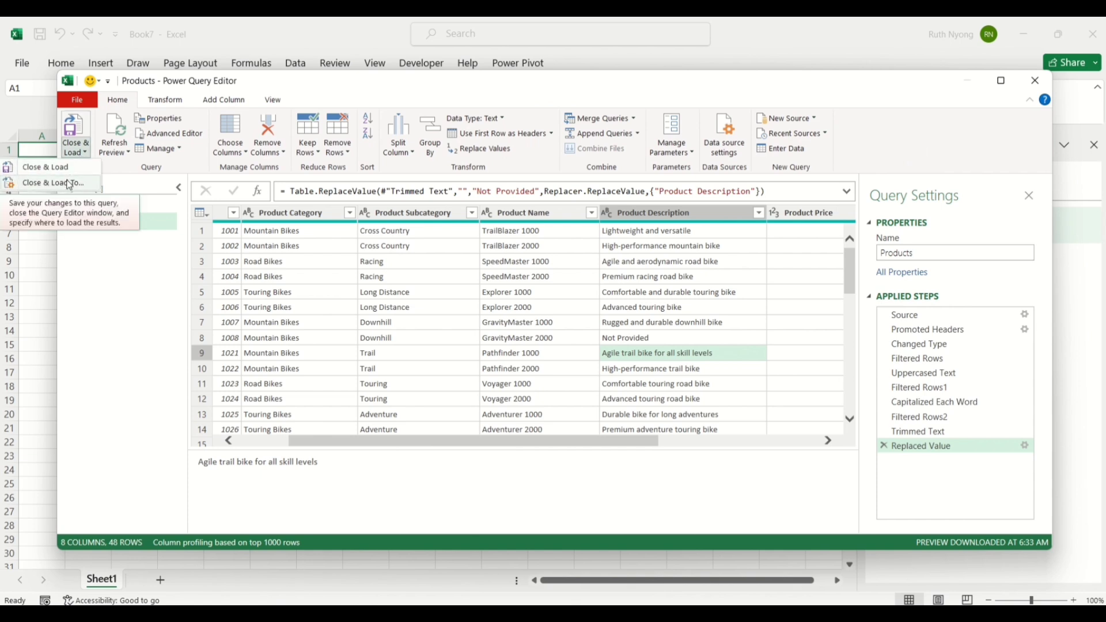
pyautogui.click(70, 183)
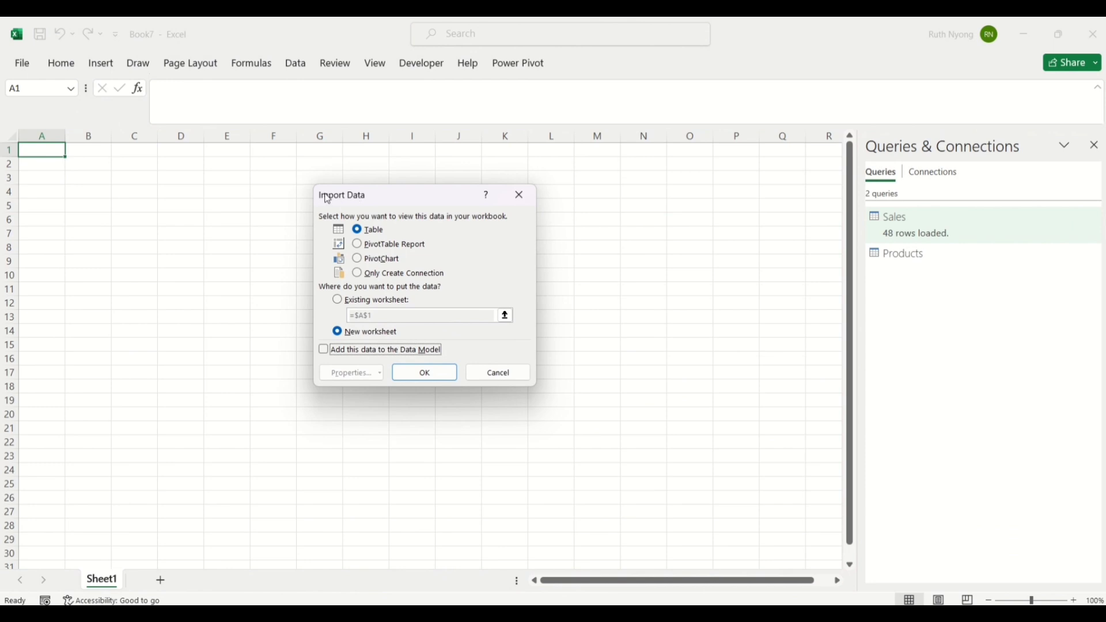
pyautogui.click(362, 279)
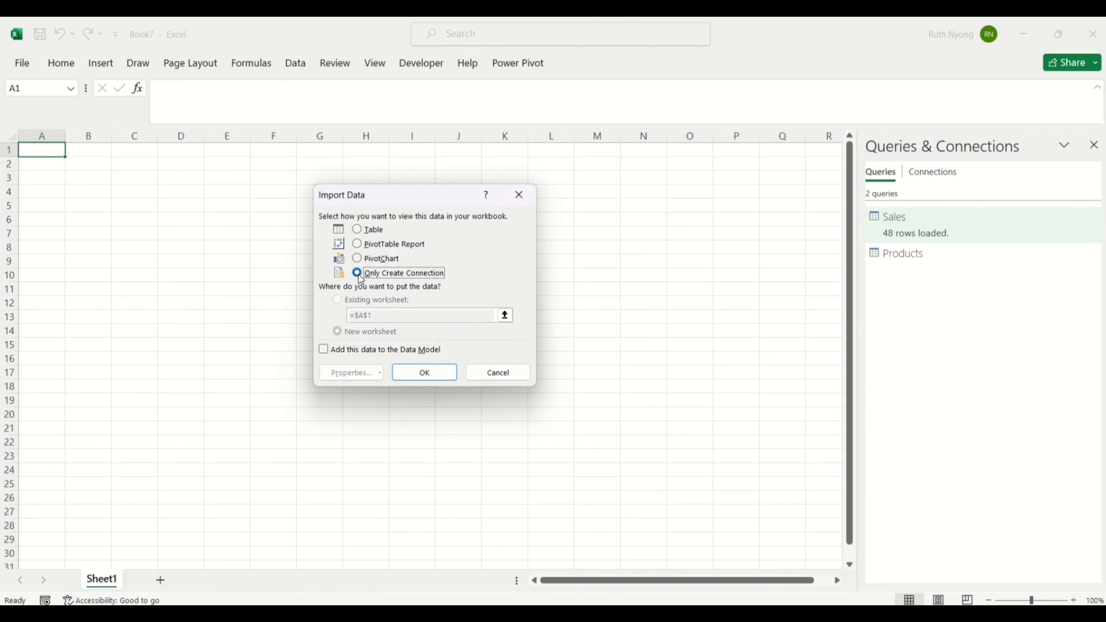
pyautogui.click(324, 353)
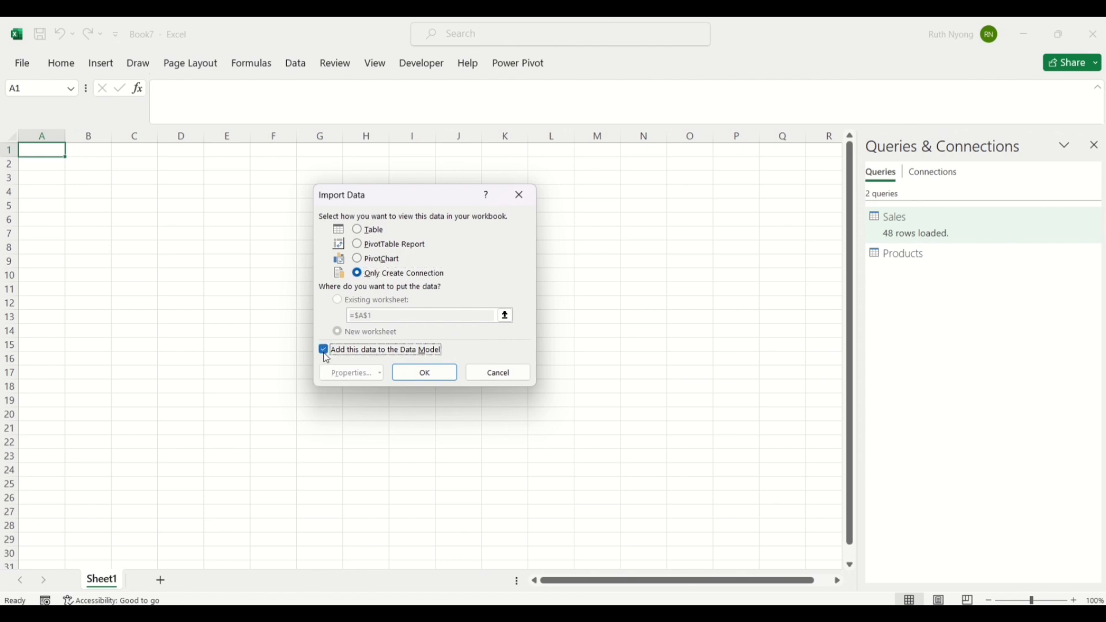
pyautogui.click(436, 374)
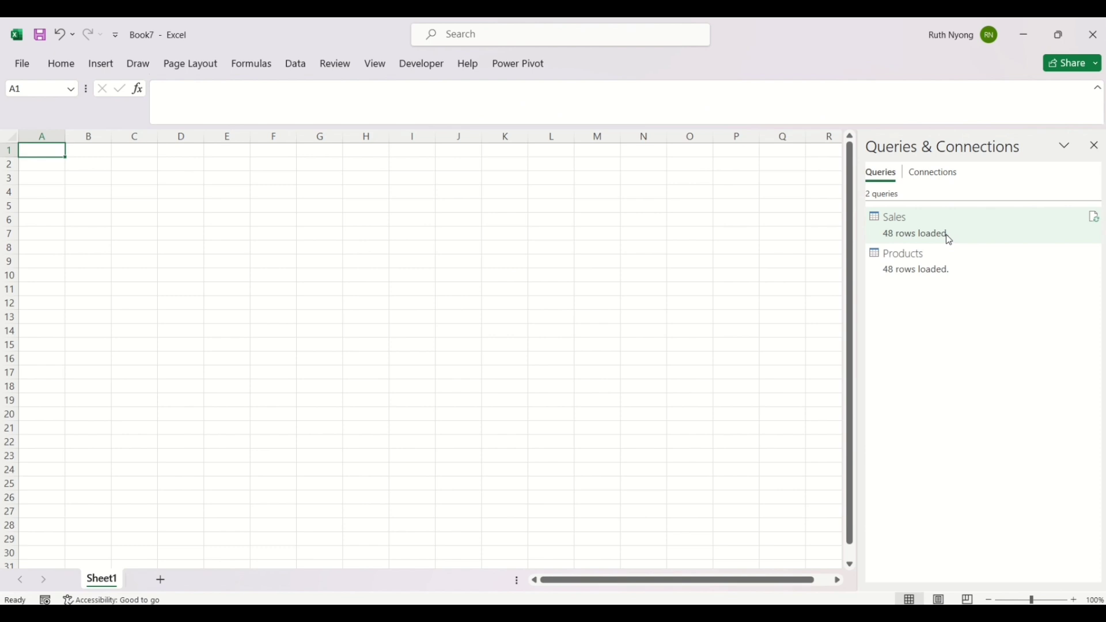
# Step: Open the Data Model in a maximized Power Pivot window and view the Products table's loaded data
pyautogui.moveTo(949, 239)
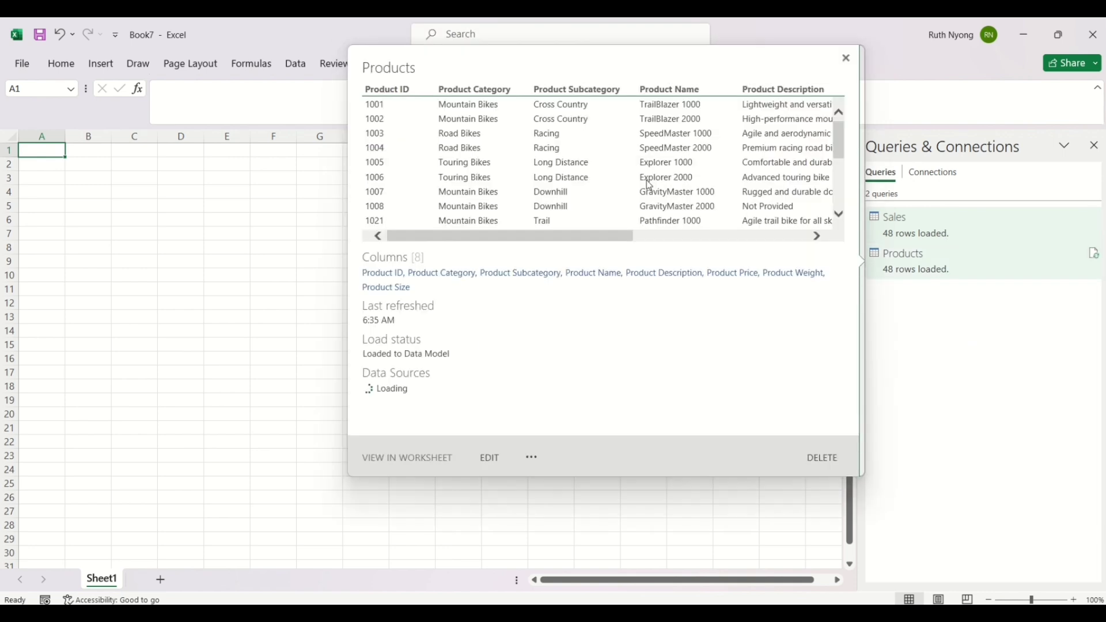
pyautogui.click(296, 64)
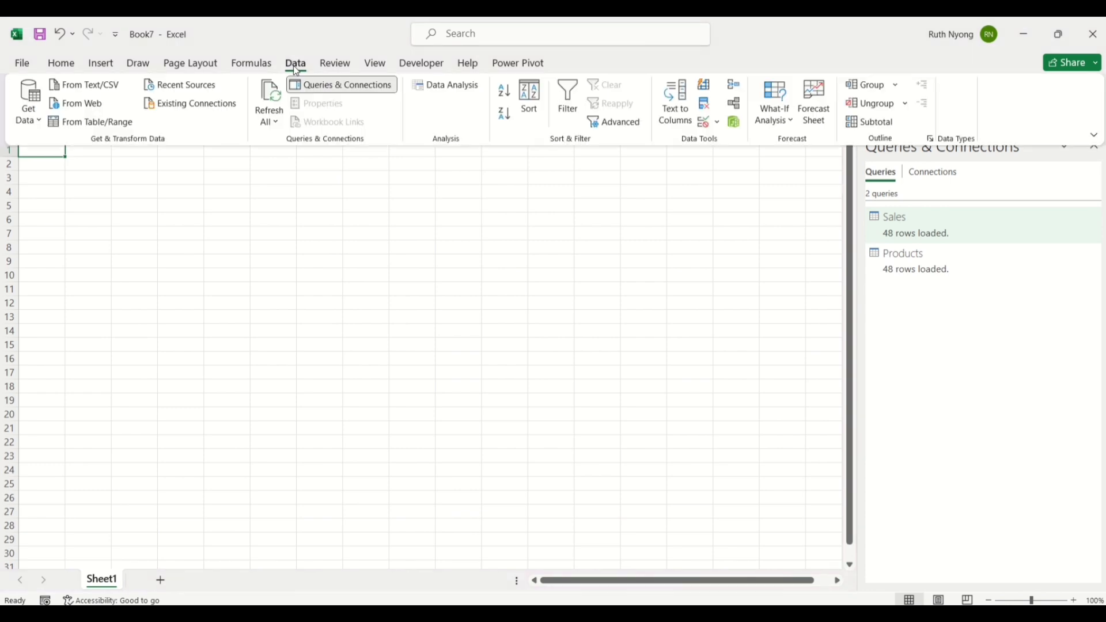
pyautogui.click(736, 124)
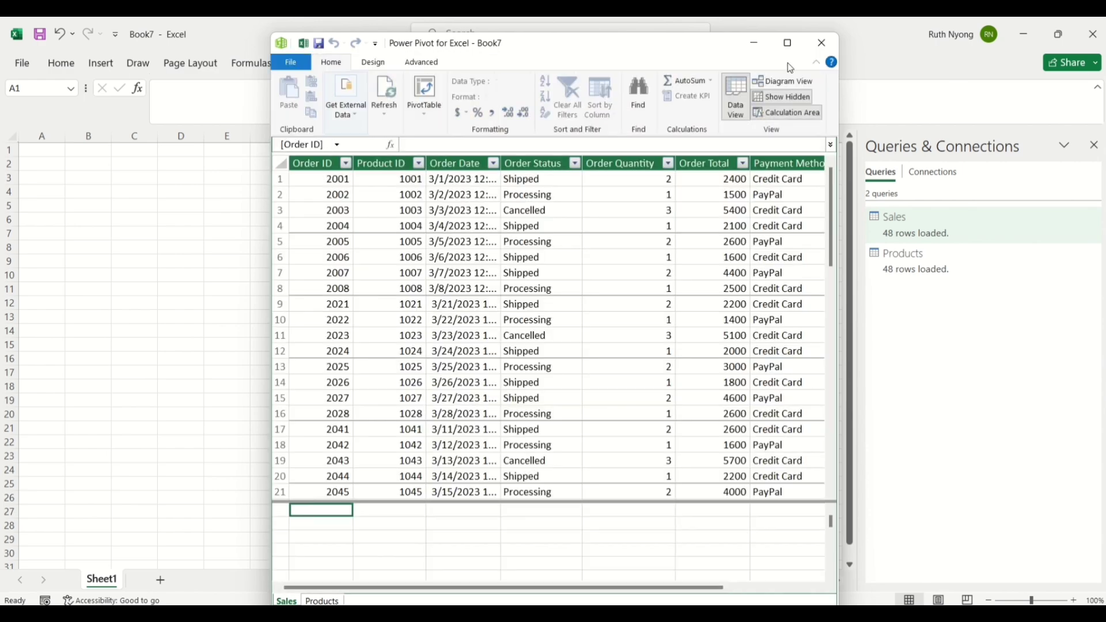
pyautogui.click(788, 43)
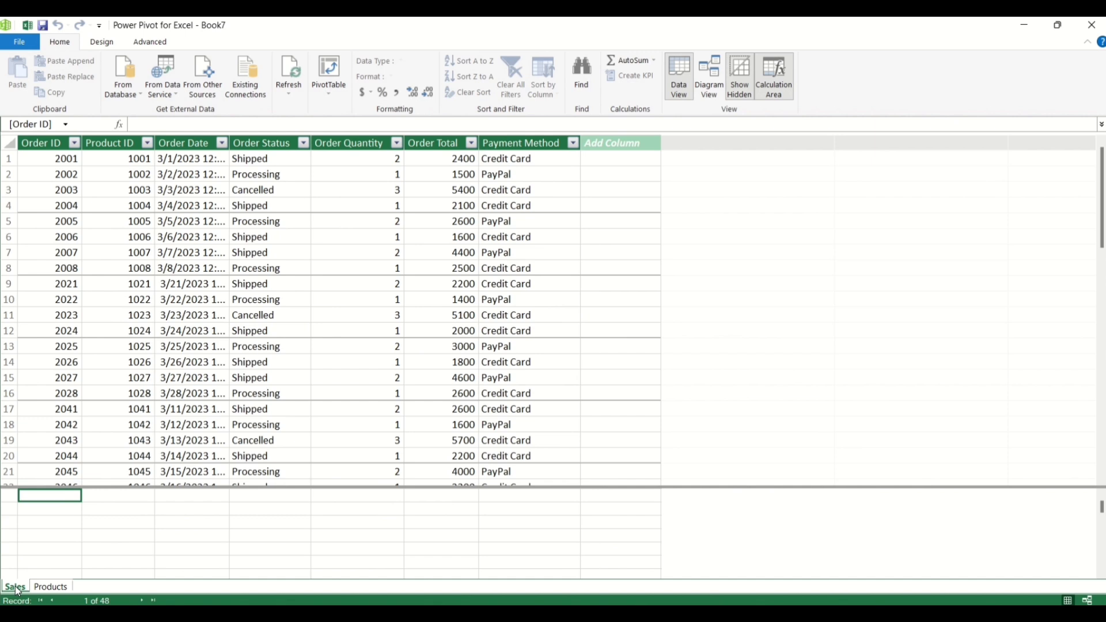
pyautogui.click(46, 587)
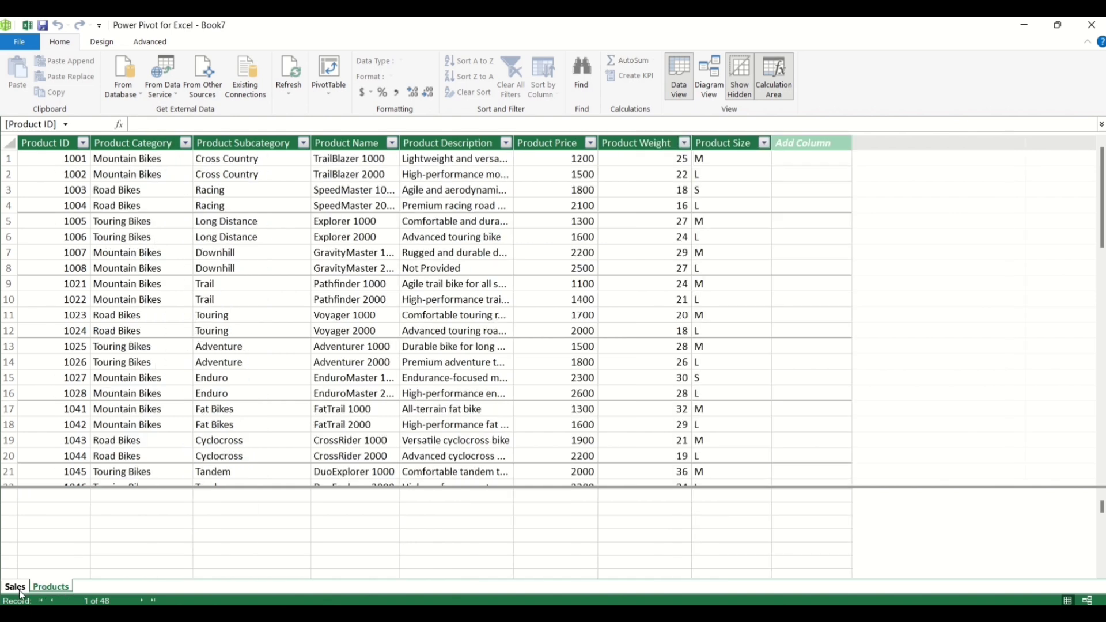
# Step: View the Sales table's data, switch to the diagram view and arrange the Products table to the left of the Sales table
pyautogui.click(20, 590)
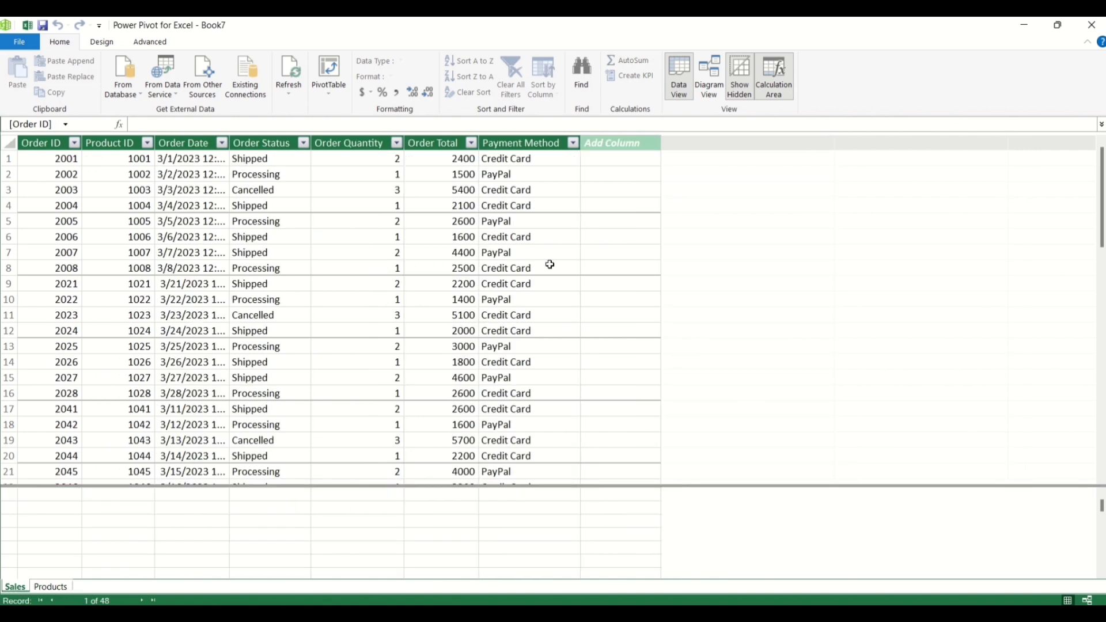
pyautogui.click(714, 87)
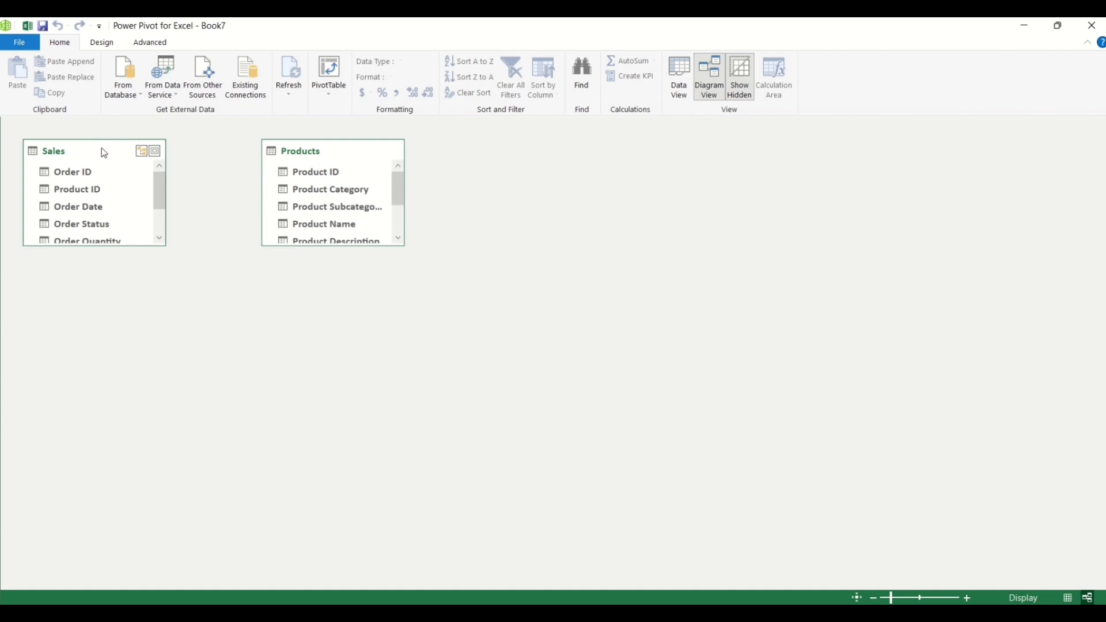
pyautogui.moveTo(101, 147); pyautogui.dragTo(291, 243)
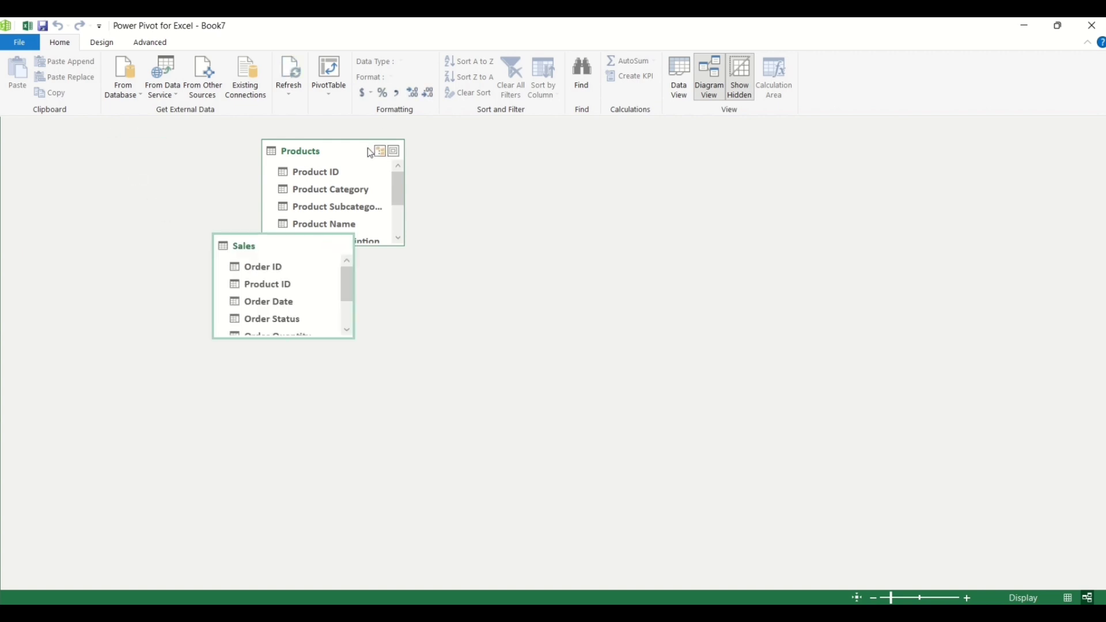
pyautogui.moveTo(360, 144); pyautogui.dragTo(153, 145)
pyautogui.click(292, 247)
pyautogui.moveTo(292, 246); pyautogui.dragTo(311, 153)
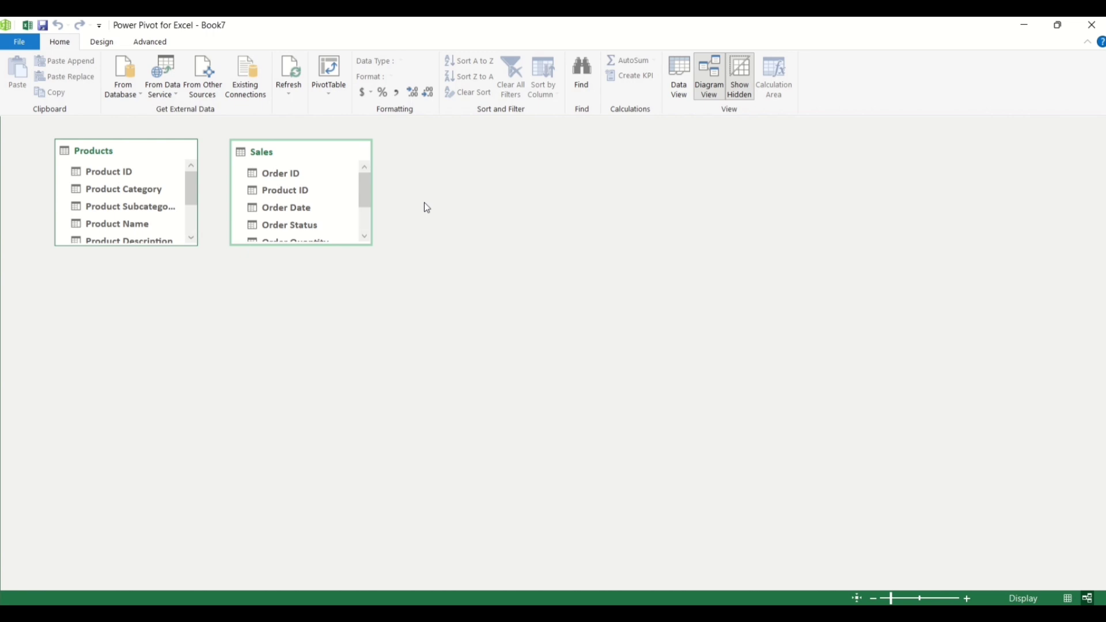
# Step: Create a new date table in the Data Model and look through its Calendar fields
pyautogui.click(102, 44)
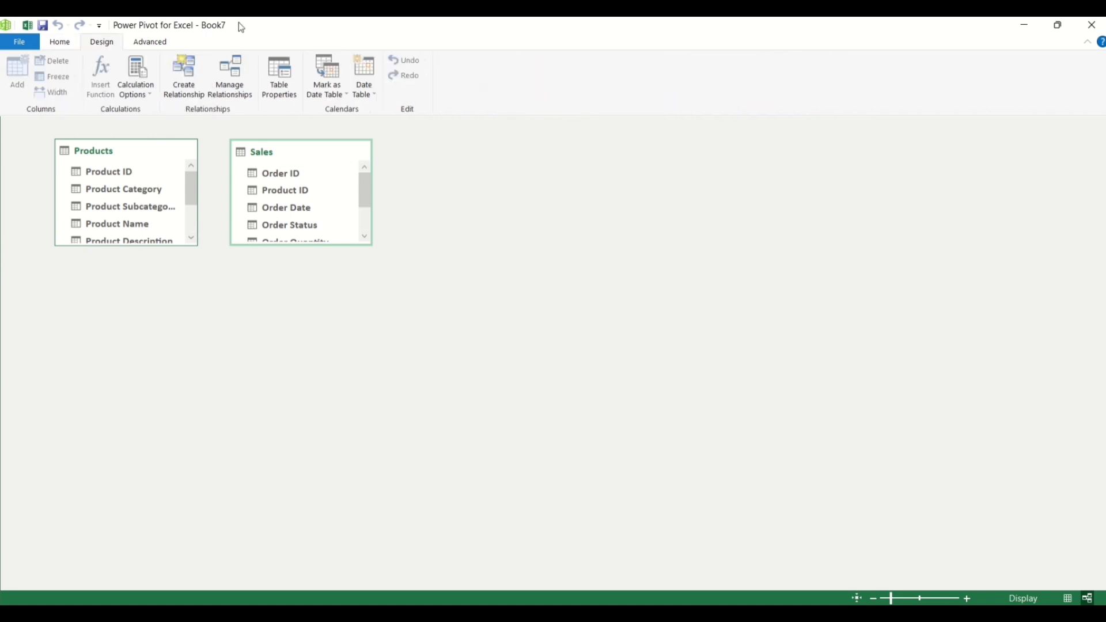
pyautogui.click(365, 88)
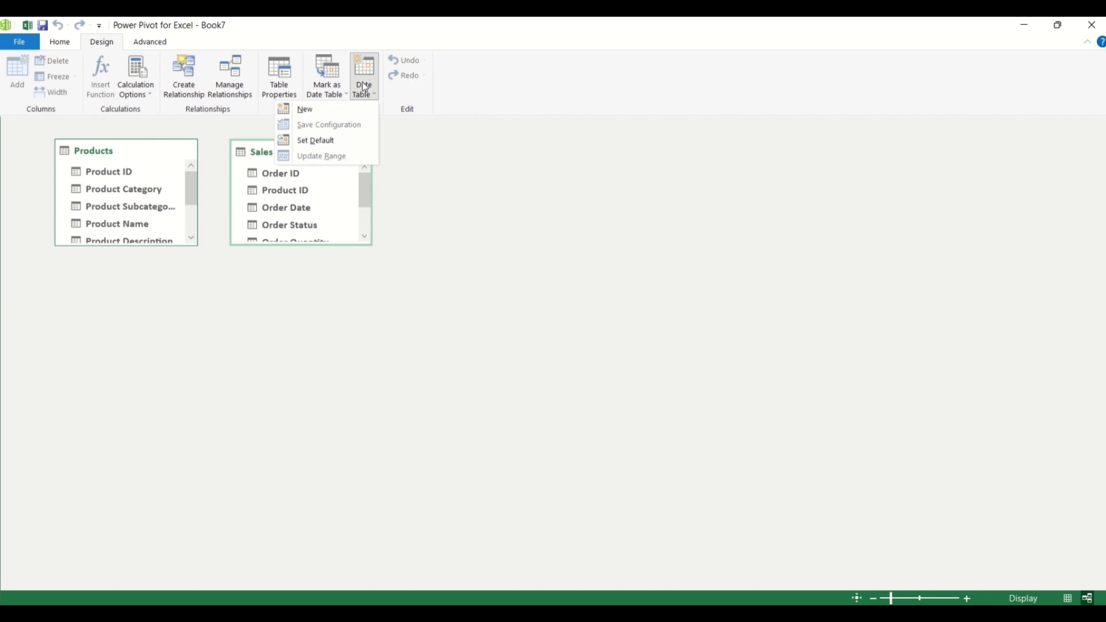
pyautogui.click(306, 111)
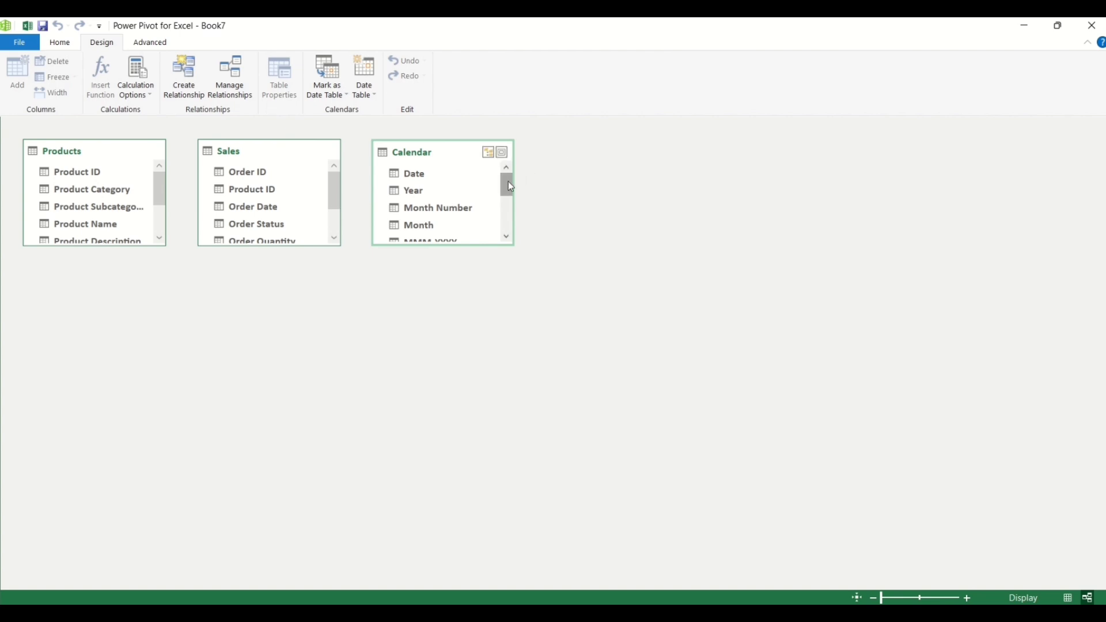
pyautogui.moveTo(506, 186)
pyautogui.mouseDown()
pyautogui.moveTo(506, 232)
pyautogui.moveTo(502, 174)
pyautogui.mouseUp()
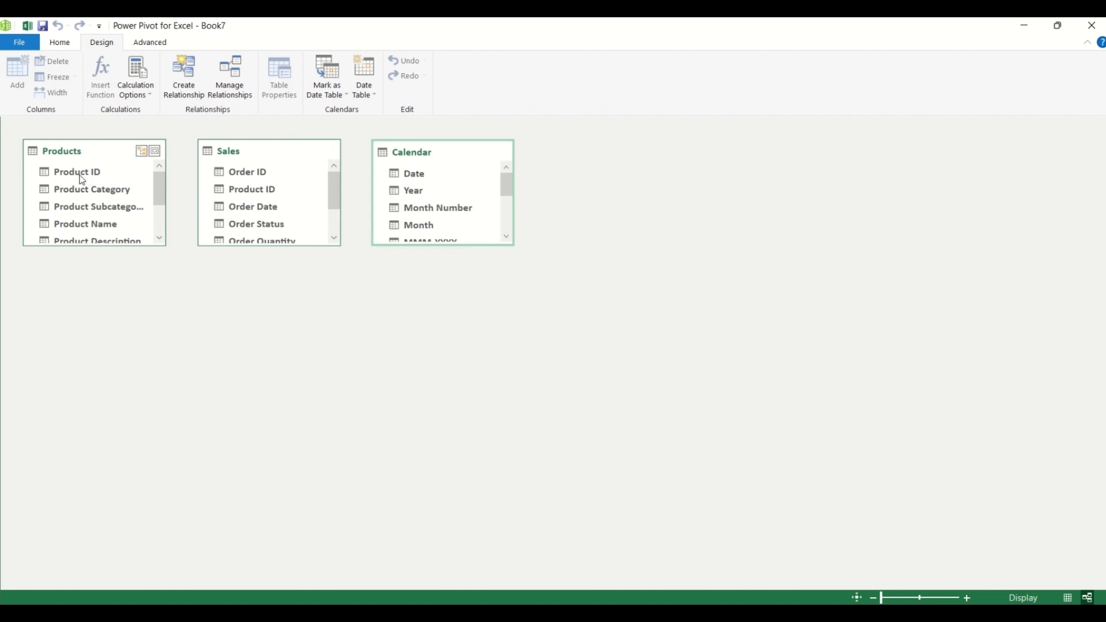
# Step: Create relationships from the Products Product ID to the Sales Product ID and from the Calendar Date to the Sales Order Date
pyautogui.moveTo(83, 180); pyautogui.dragTo(248, 190)
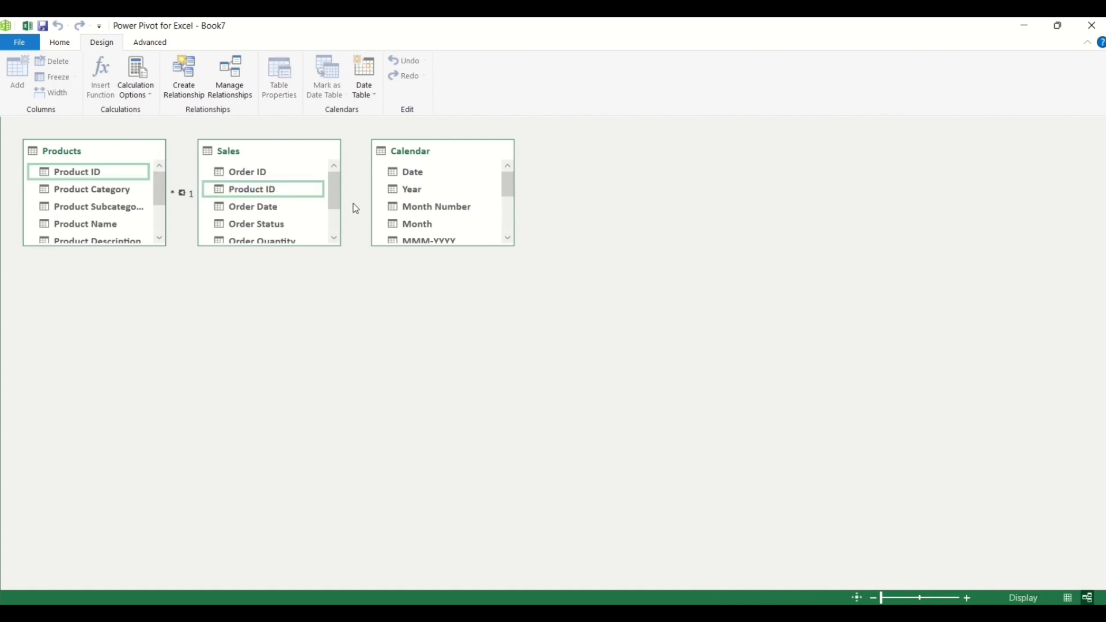
pyautogui.click(323, 305)
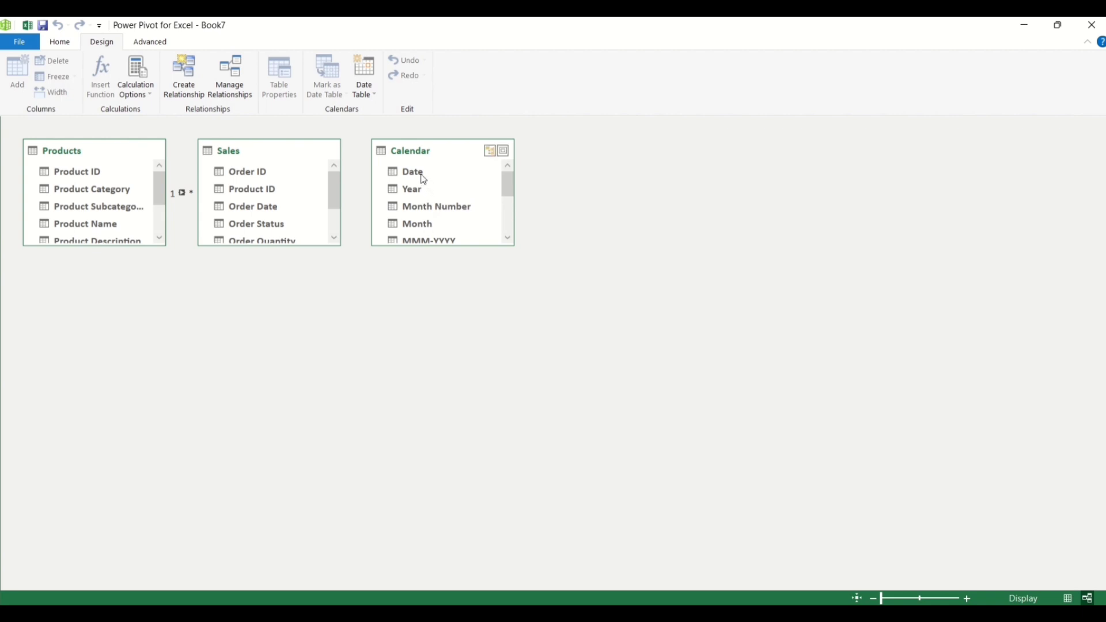
pyautogui.moveTo(424, 177); pyautogui.dragTo(262, 208)
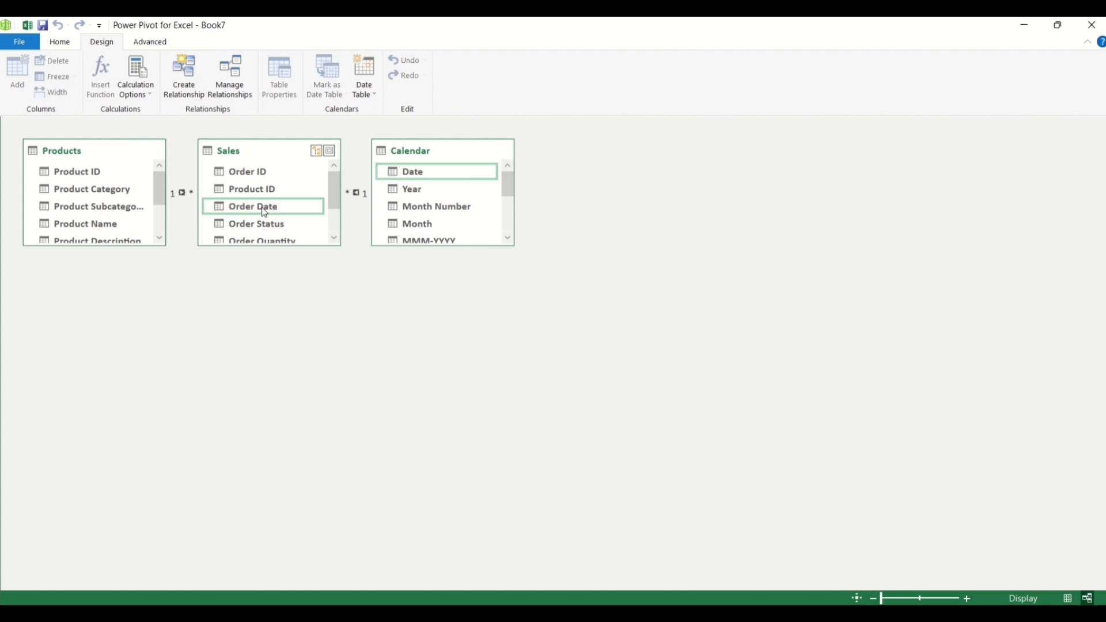
# Step: Move the Sales table below and between Products and Calendar, and inspect the relationship linking Products to Sales
pyautogui.click(275, 163)
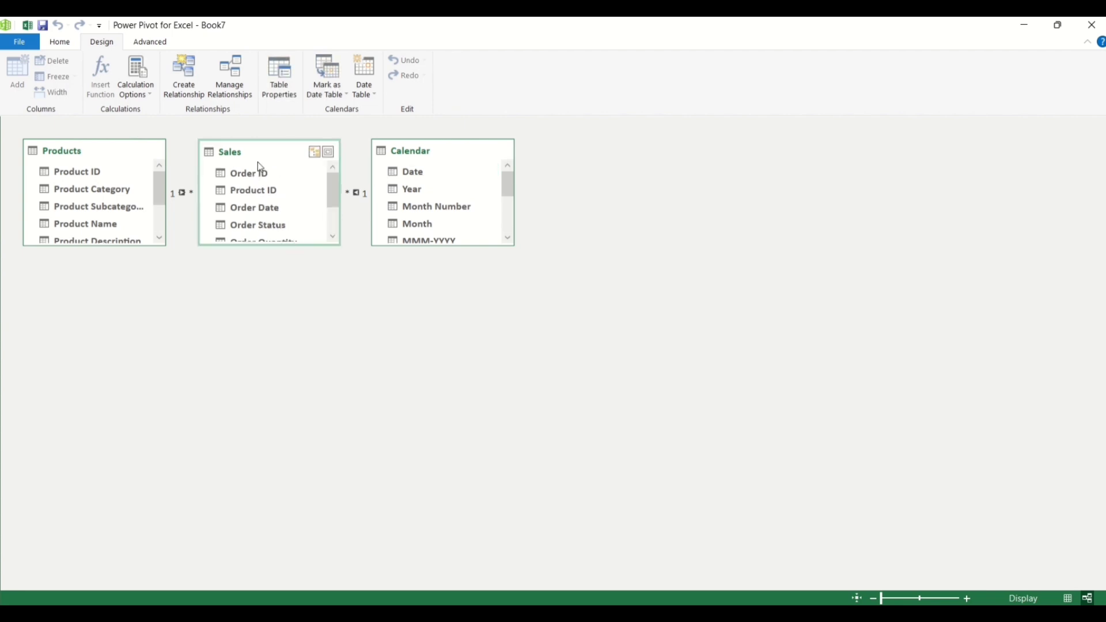
pyautogui.moveTo(267, 150); pyautogui.dragTo(280, 254)
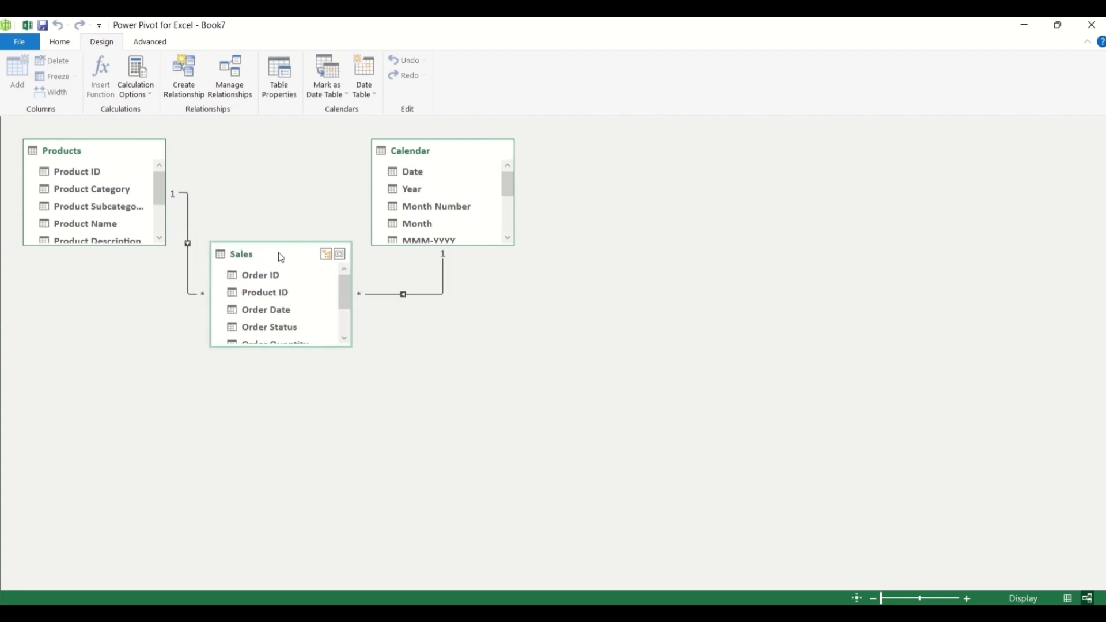
pyautogui.click(188, 246)
pyautogui.click(208, 241)
pyautogui.click(189, 245)
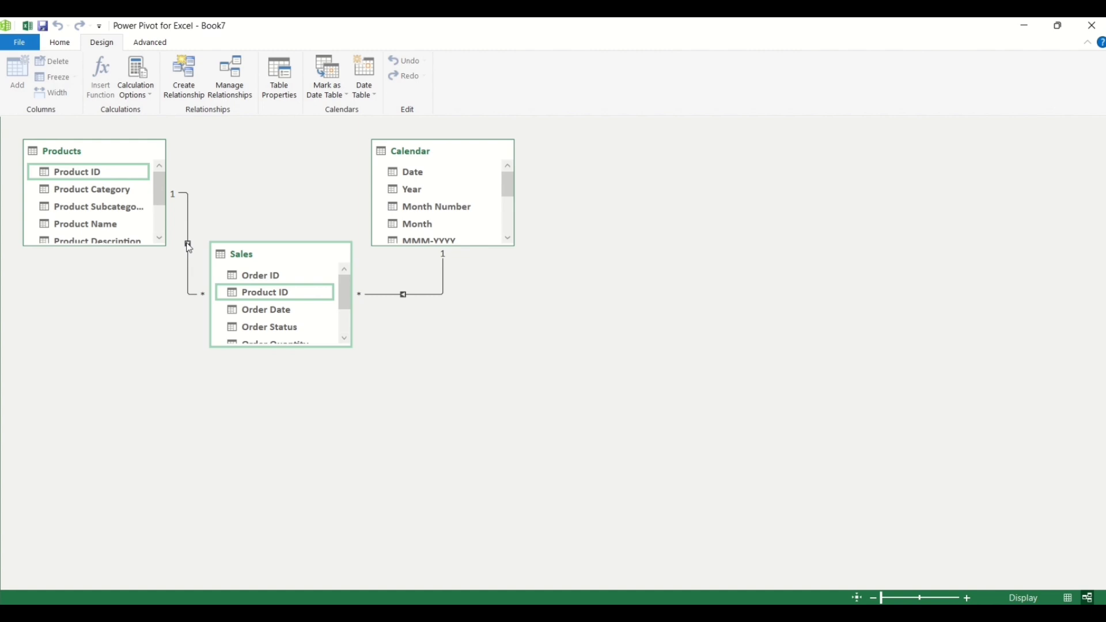
pyautogui.click(200, 255)
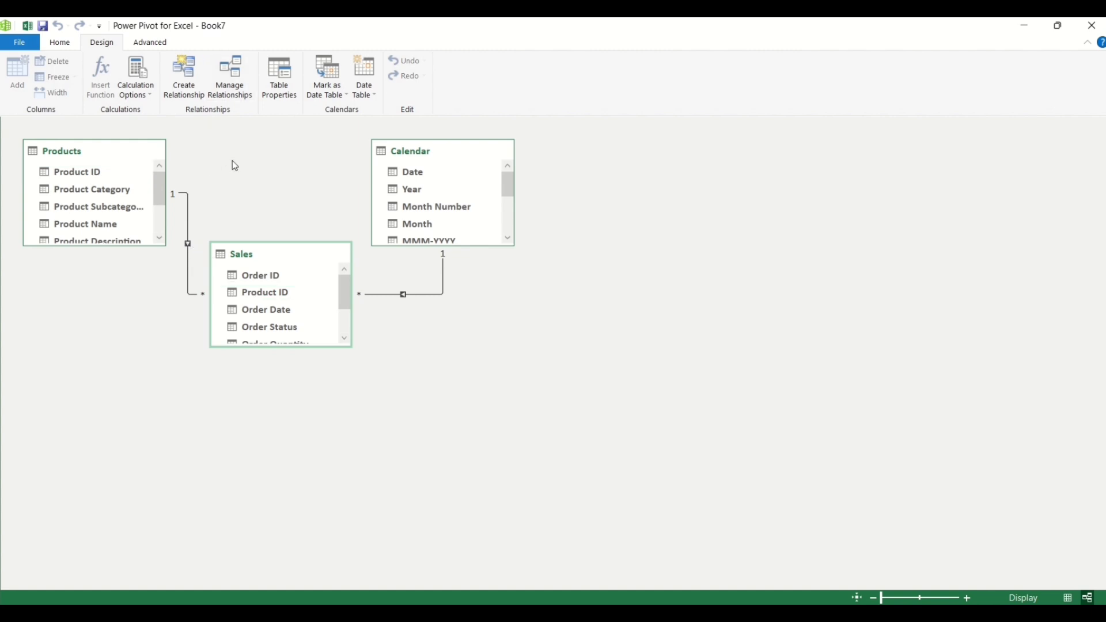
# Step: Return to the data view and review the Calendar and Sales tables
pyautogui.click(73, 47)
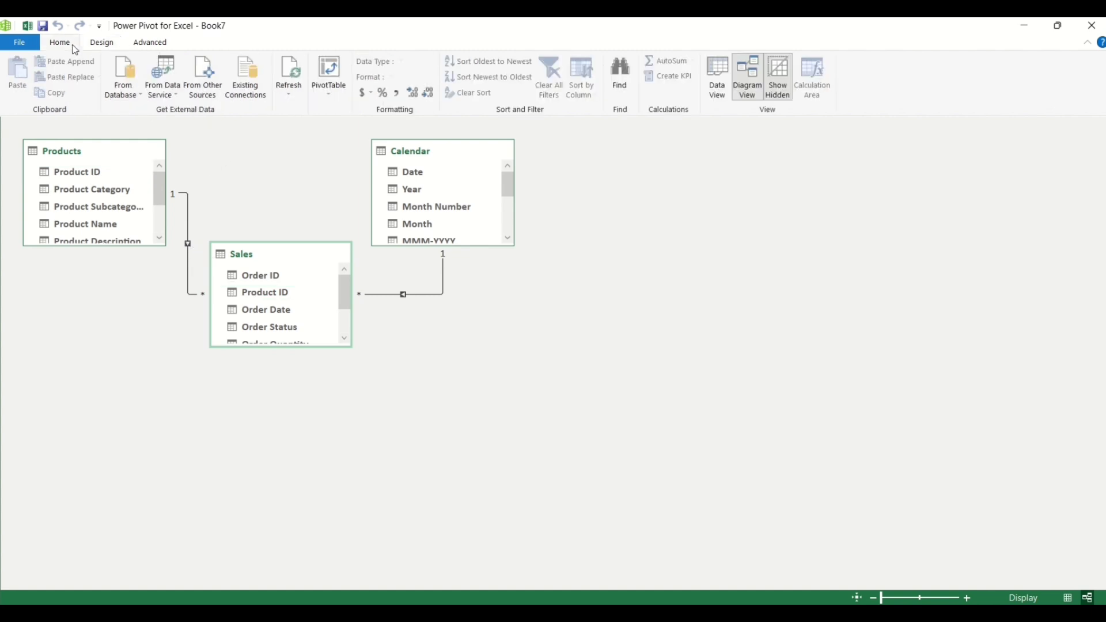
pyautogui.click(717, 91)
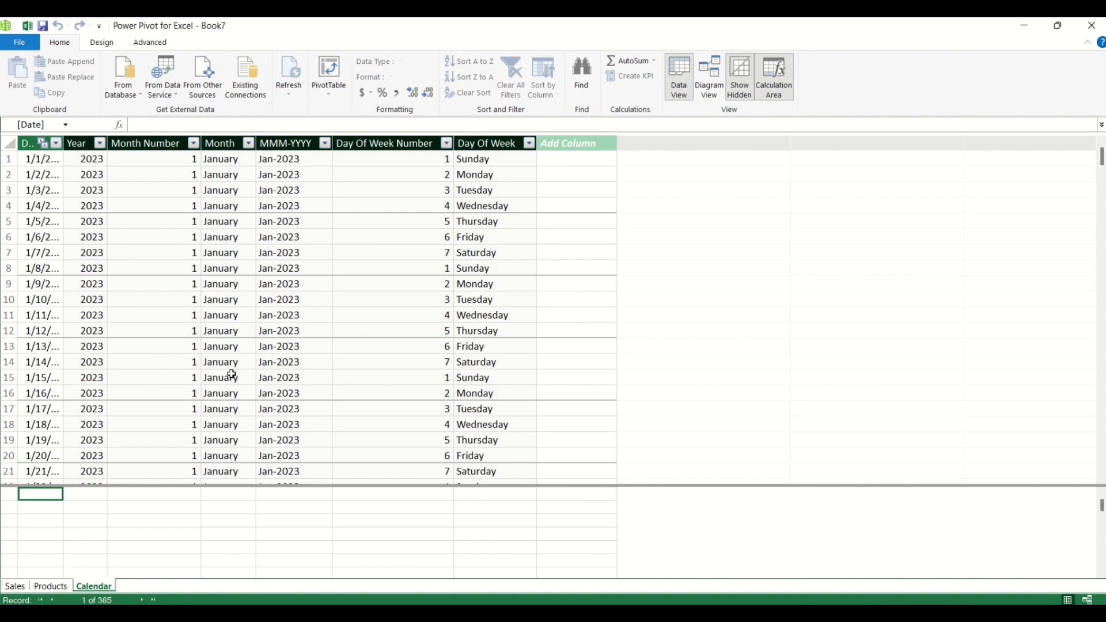
pyautogui.click(16, 585)
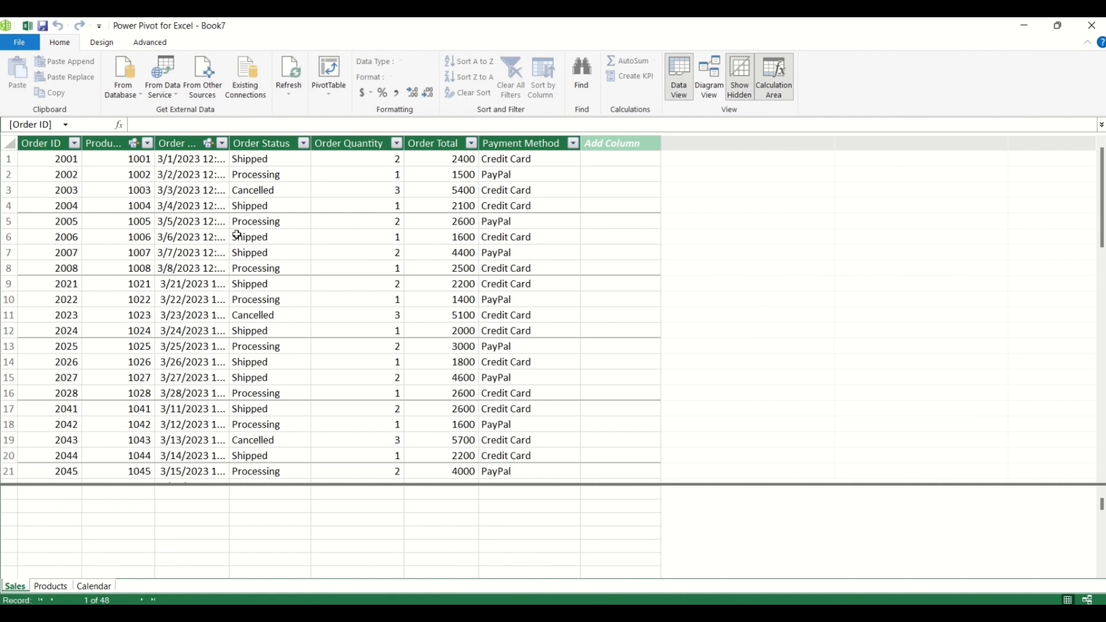
# Step: Insert a PivotTable from the Data Model on a new worksheet
pyautogui.click(334, 92)
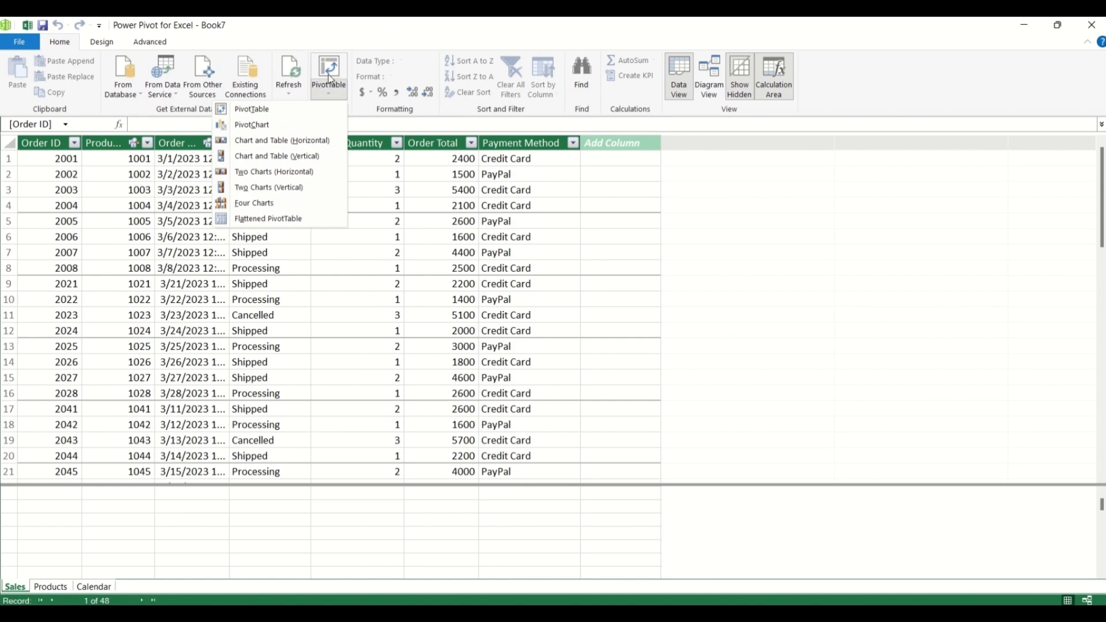
pyautogui.click(328, 75)
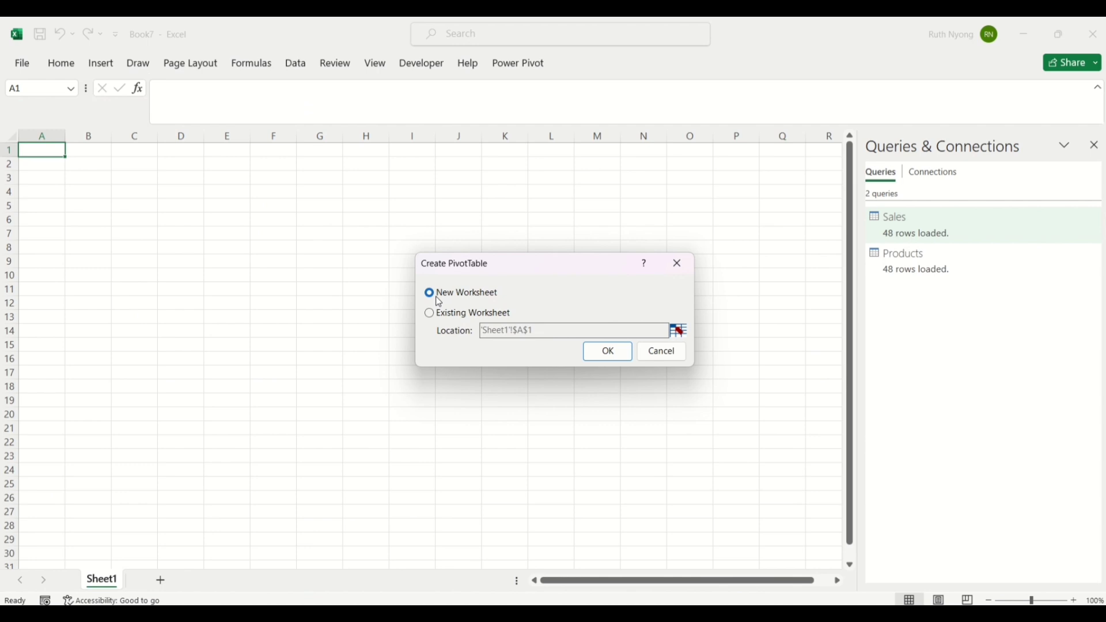
pyautogui.click(606, 352)
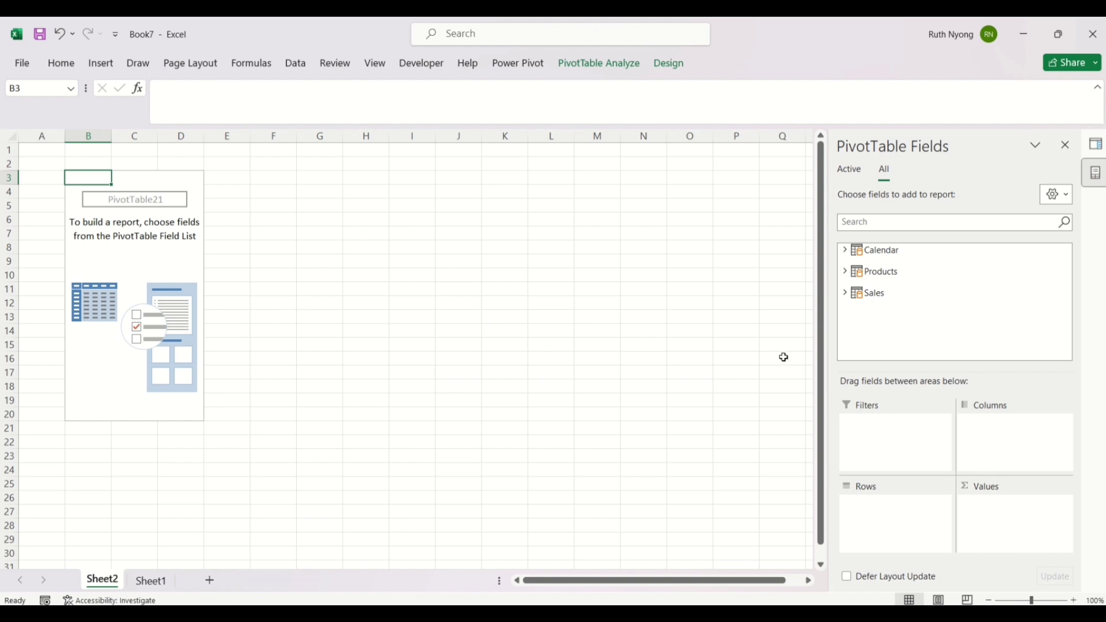
# Step: Add a measure named "Total Sales" to the Sales table with the formula =SUM([Order Total])
pyautogui.rightClick(882, 294)
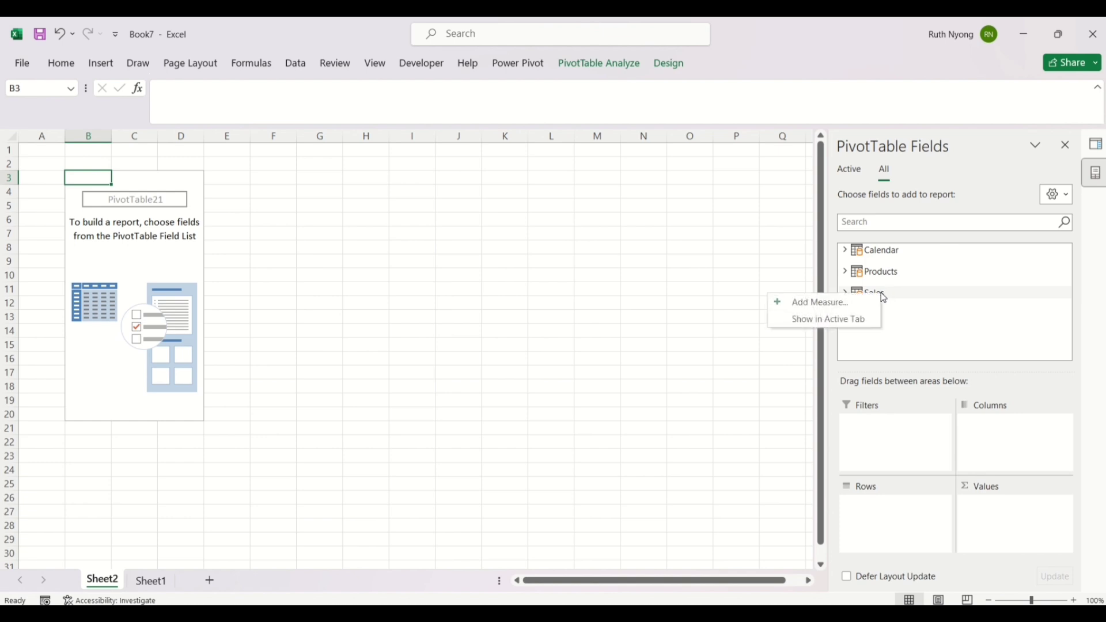
pyautogui.click(801, 302)
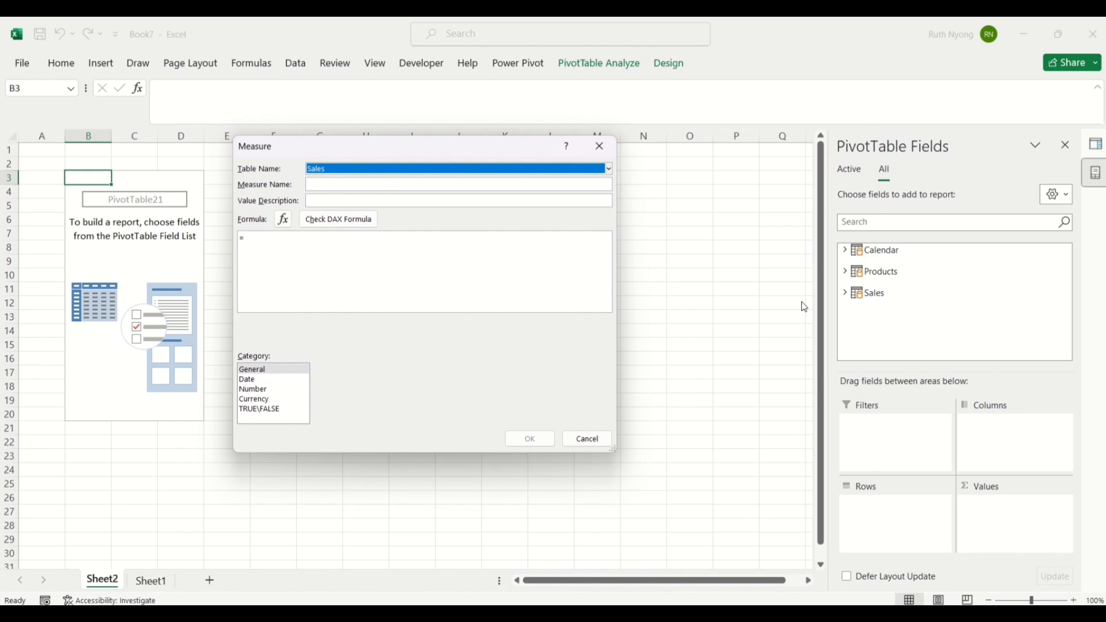
pyautogui.click(331, 185)
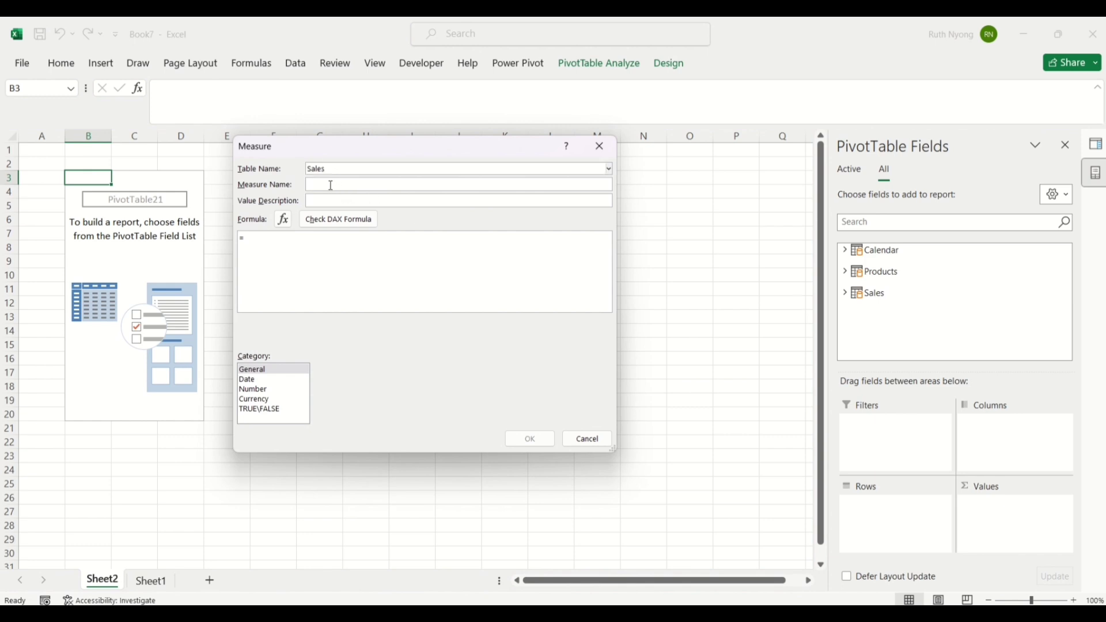
pyautogui.write('Total Sales')
pyautogui.click(289, 244)
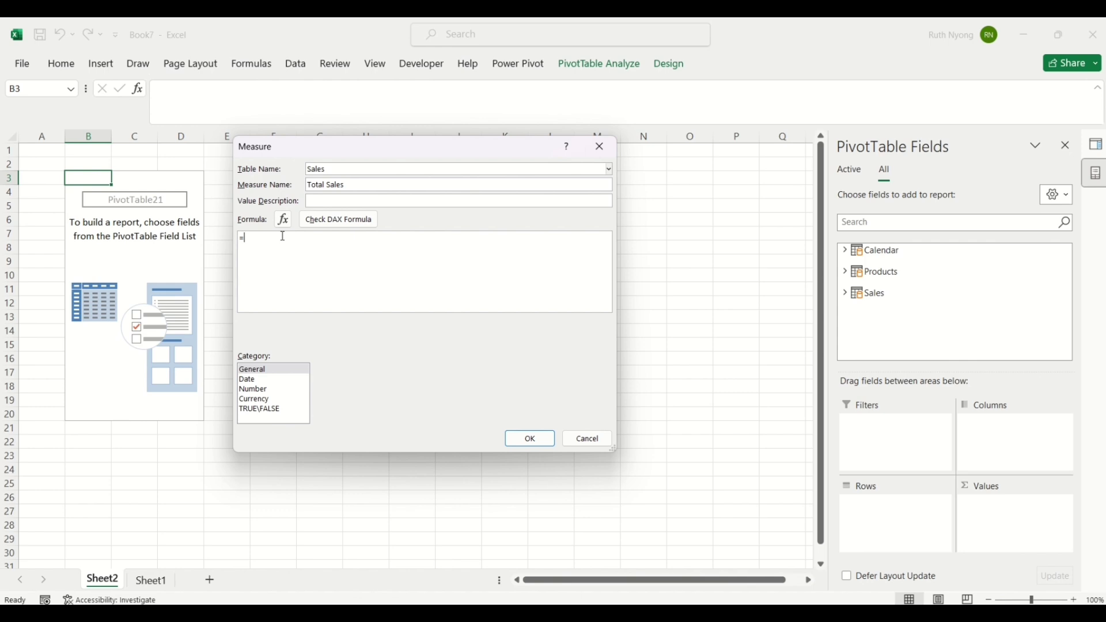
pyautogui.write('SUM')
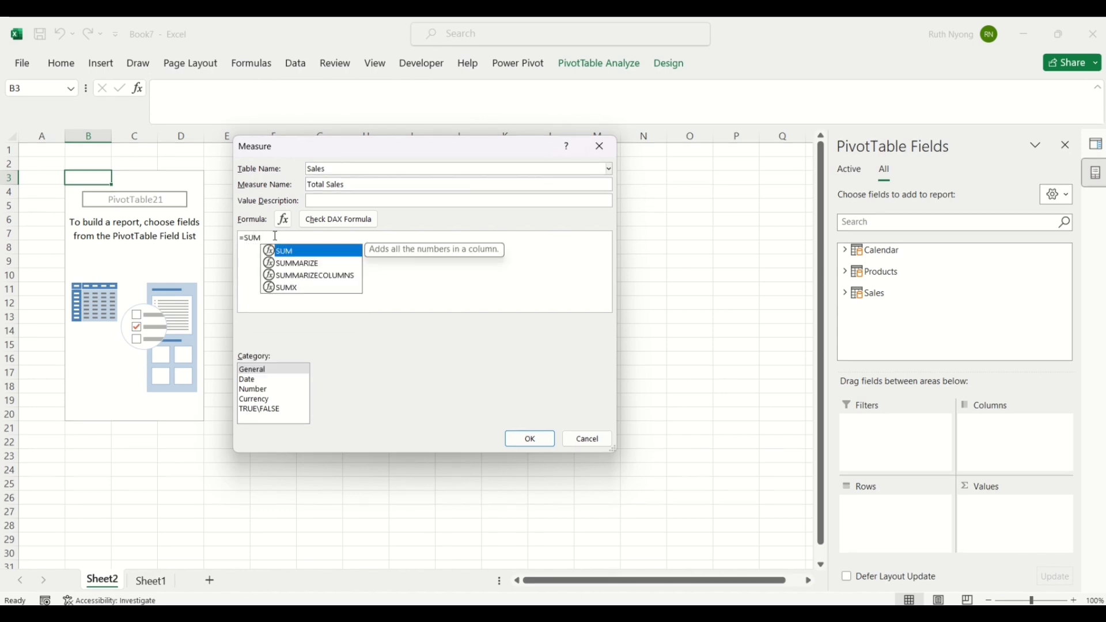
pyautogui.write('(')
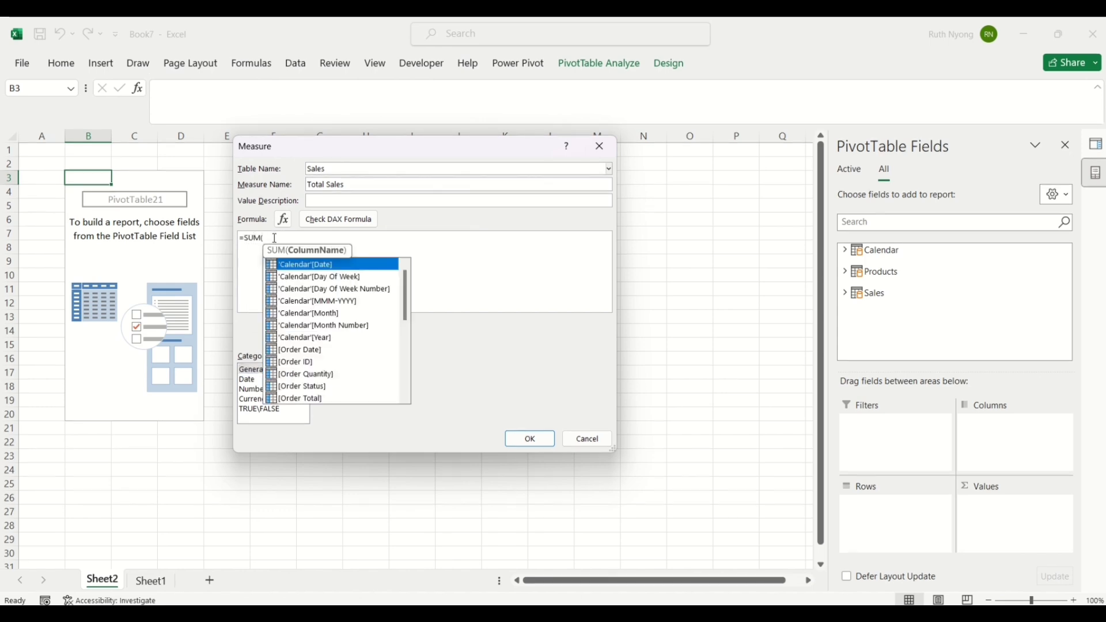
pyautogui.write('TOTA')
pyautogui.press('Tab')
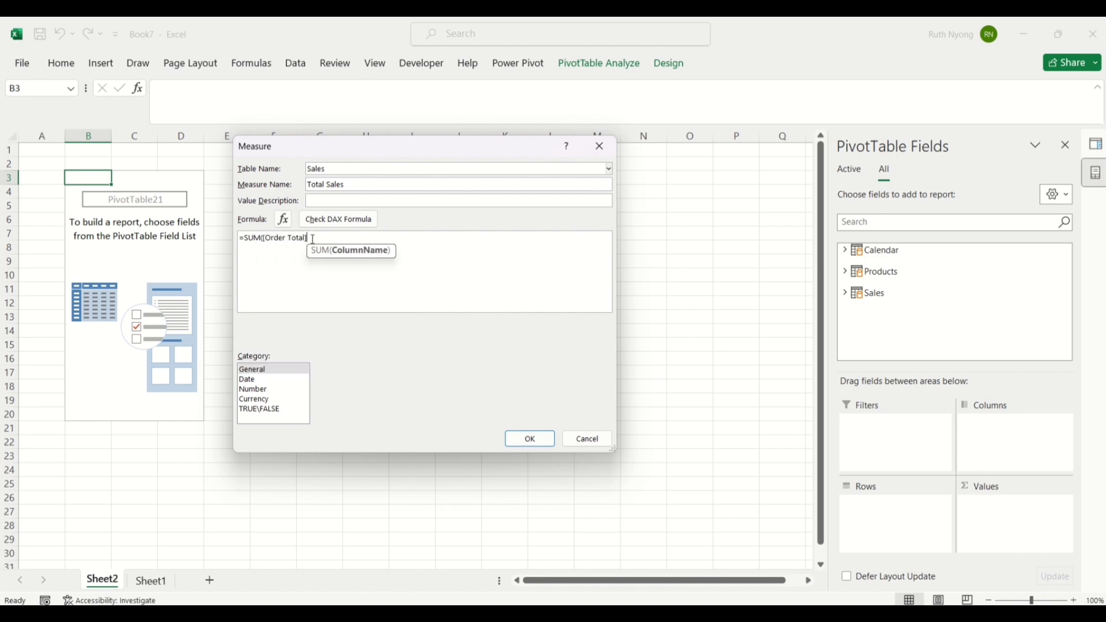
pyautogui.write(')')
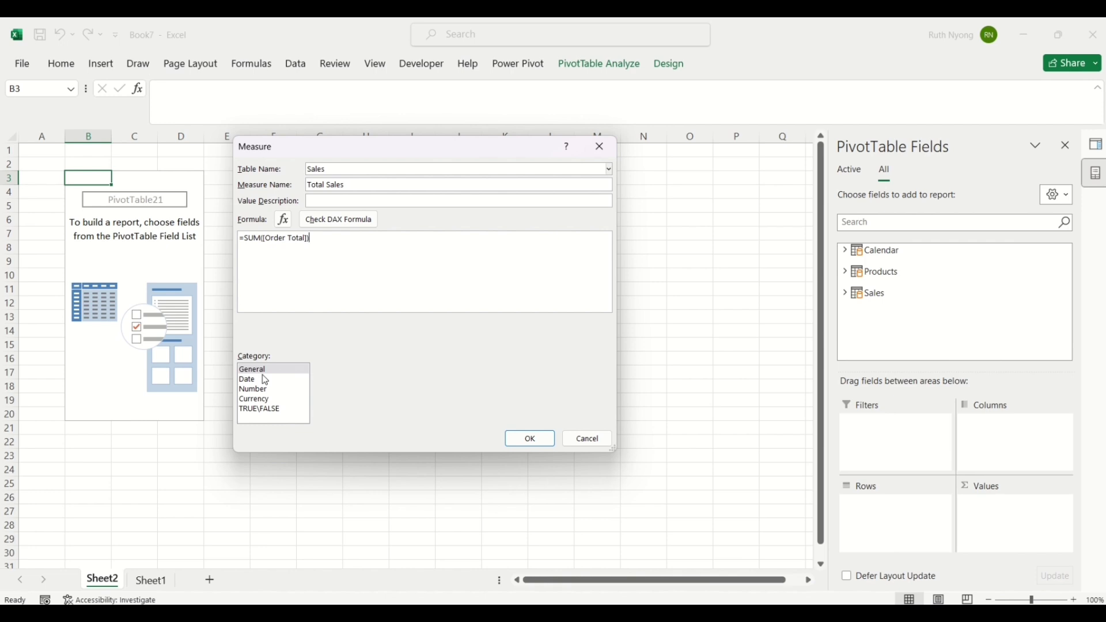
# Step: Format the measure as Currency with the $ symbol and 0 decimal places, check its DAX formula and save it
pyautogui.click(259, 402)
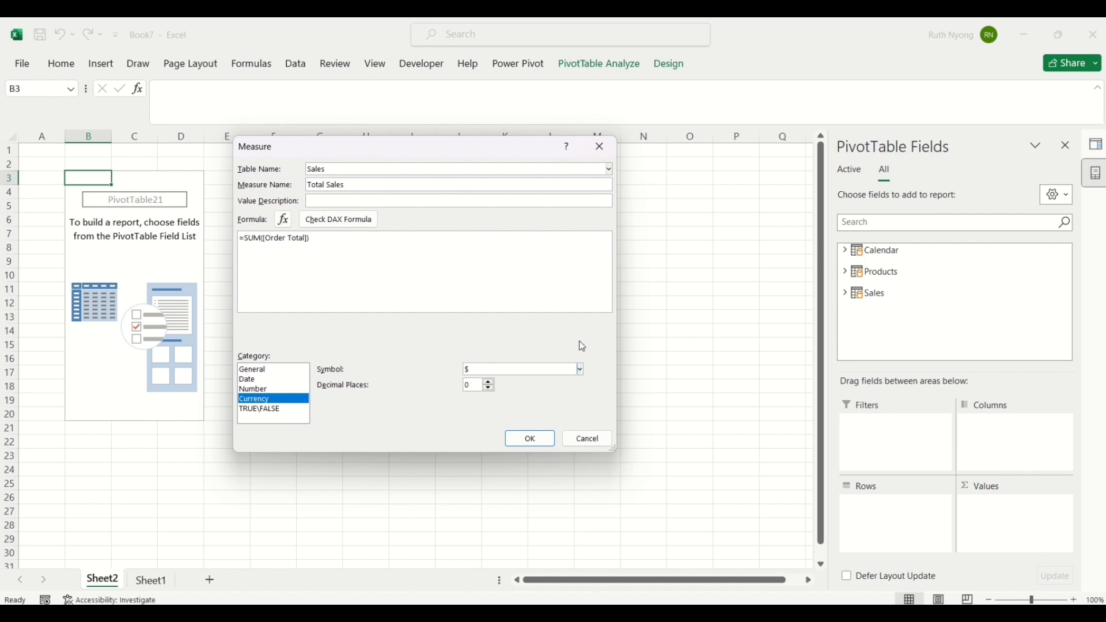
pyautogui.click(581, 371)
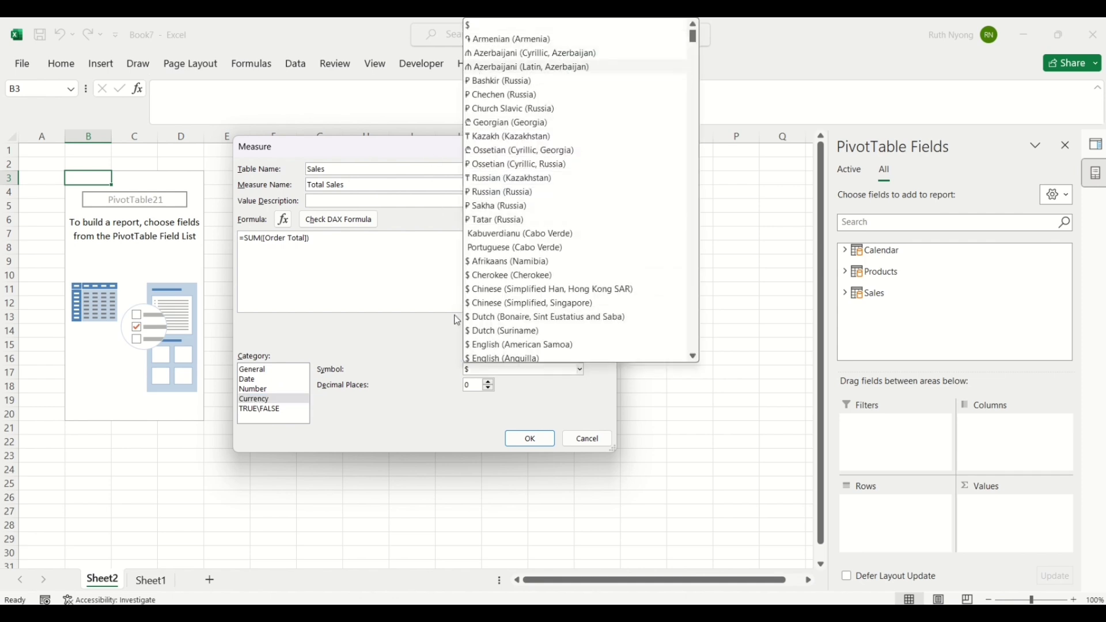
pyautogui.click(433, 346)
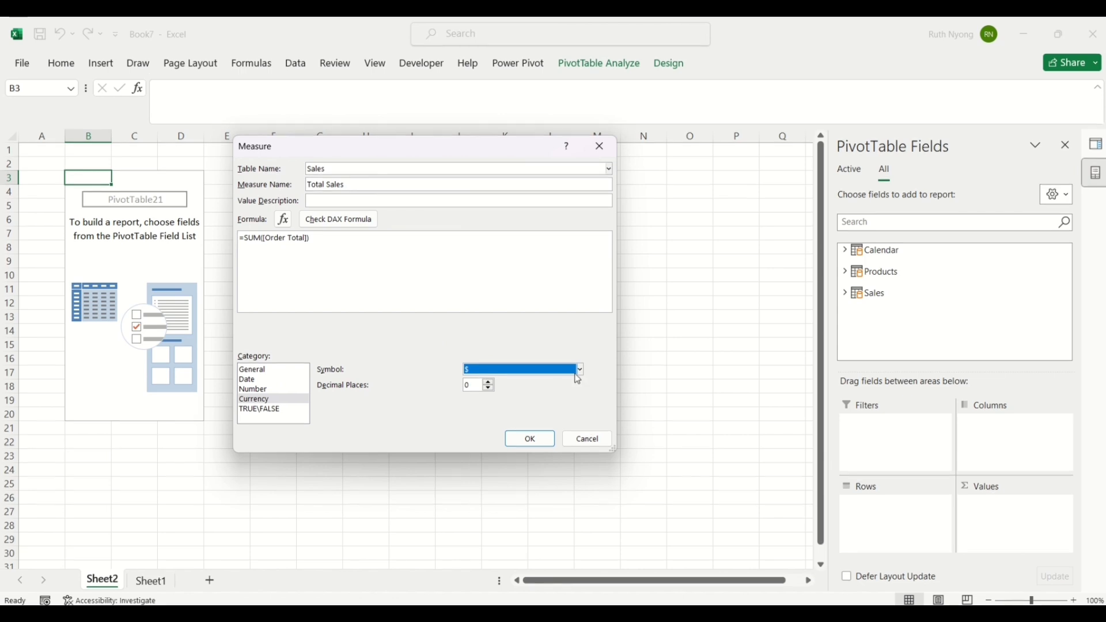
pyautogui.click(347, 222)
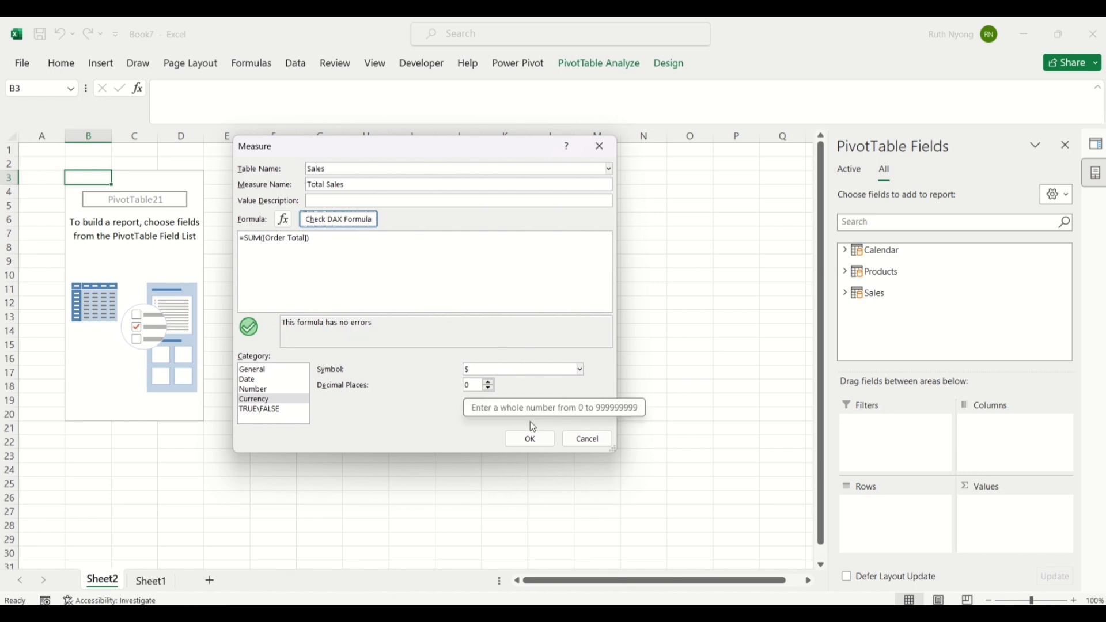
pyautogui.click(526, 439)
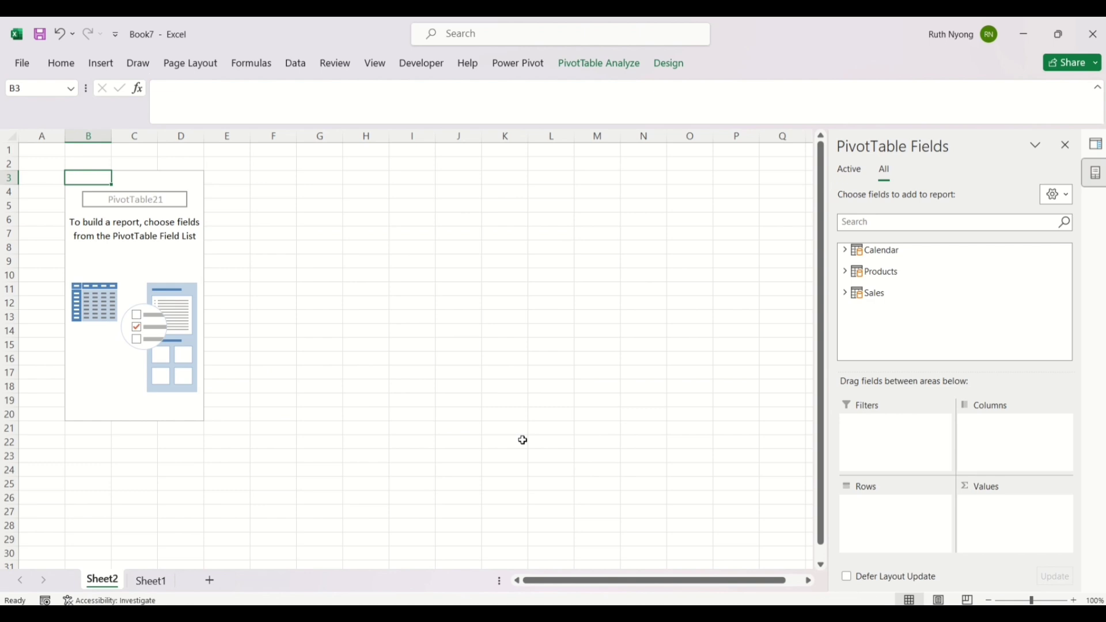
# Step: Start a new measure in the Sales table and name it "Average Order Qty"
pyautogui.click(845, 292)
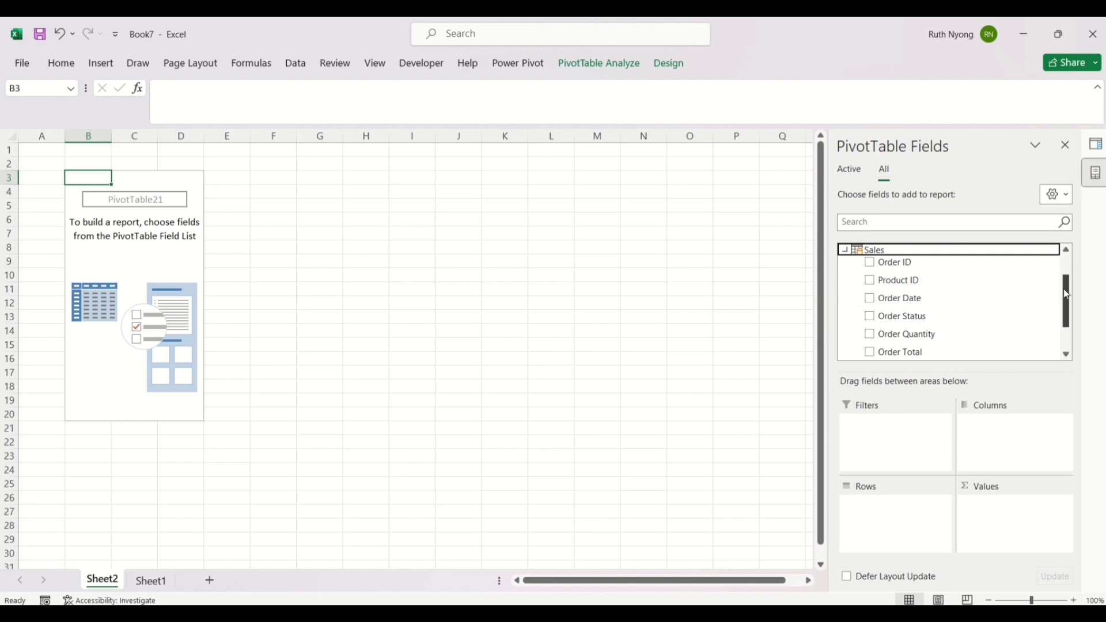
pyautogui.moveTo(1069, 293); pyautogui.dragTo(1069, 314)
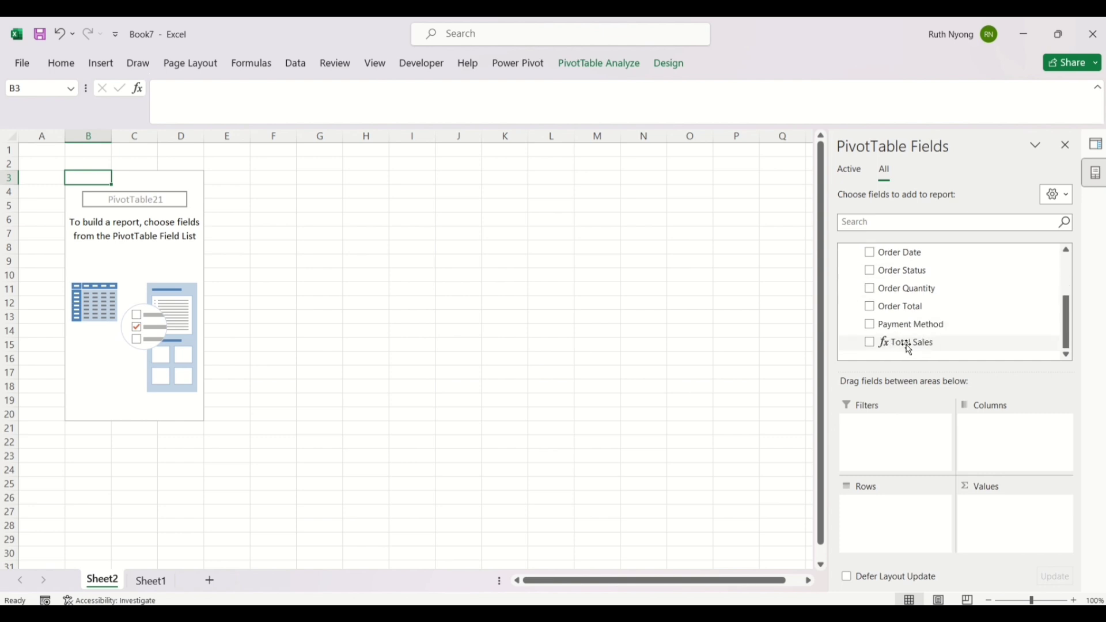
pyautogui.moveTo(1064, 327); pyautogui.dragTo(1024, 294)
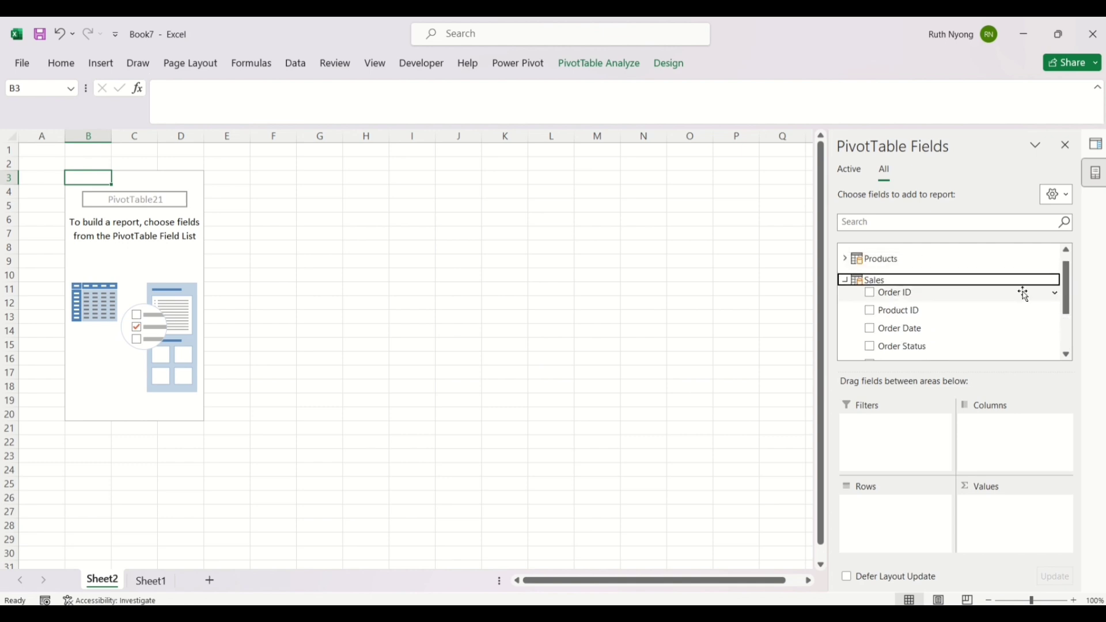
pyautogui.rightClick(856, 282)
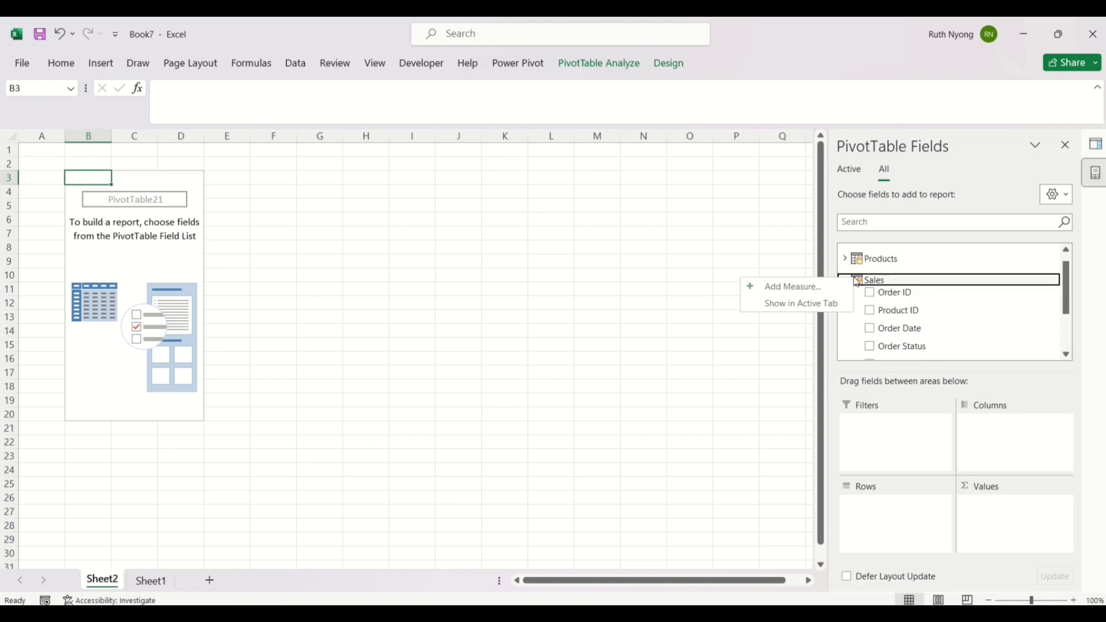
pyautogui.click(816, 284)
pyautogui.click(325, 186)
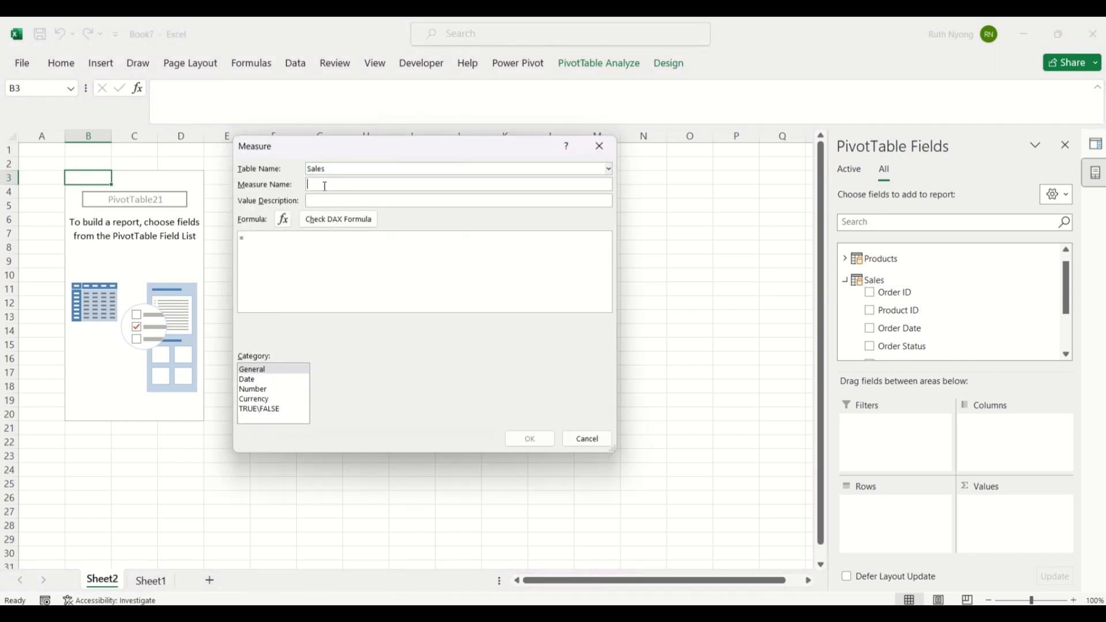
pyautogui.write('Average Order Qty')
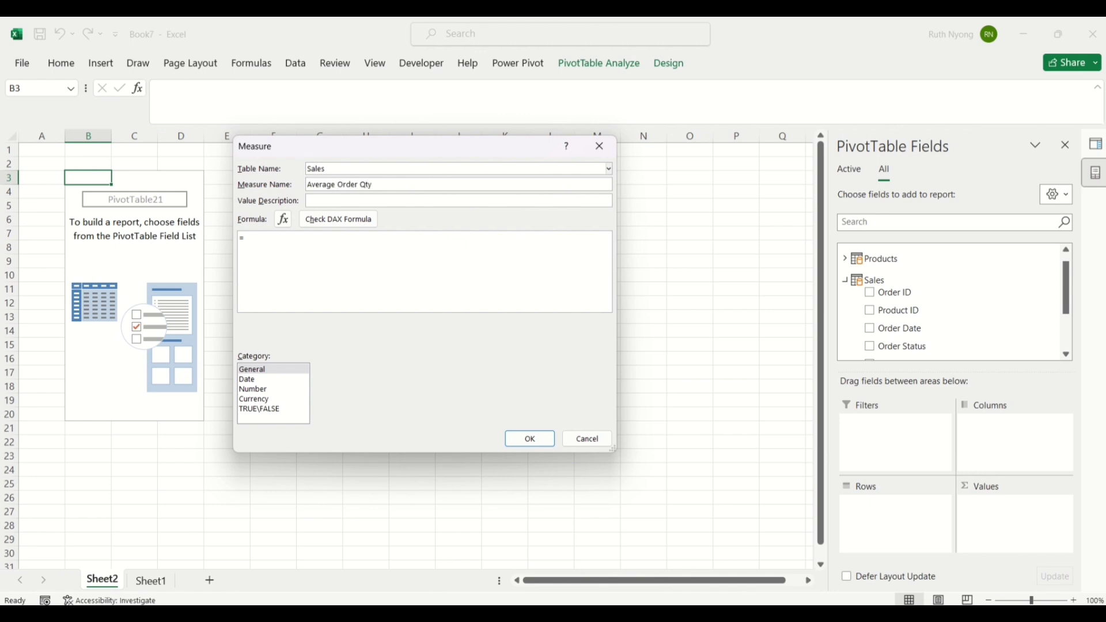
# Step: Give the measure the formula =AVERAGE([Order Quantity]), save it and check that it is listed under Sales
pyautogui.write('AVERAGE(')
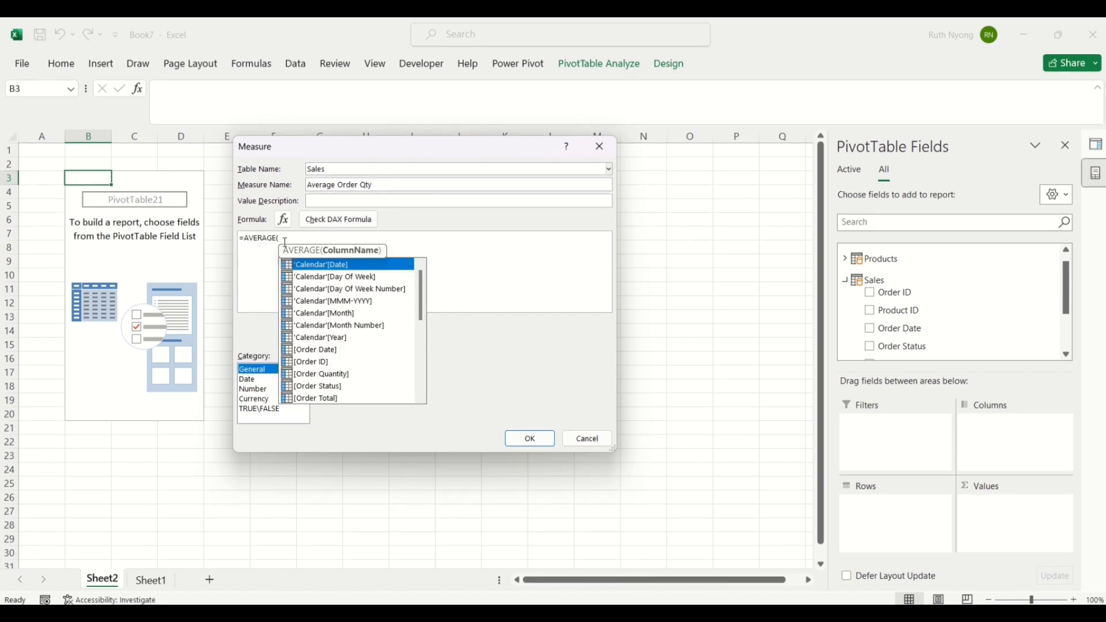
pyautogui.write('QUA')
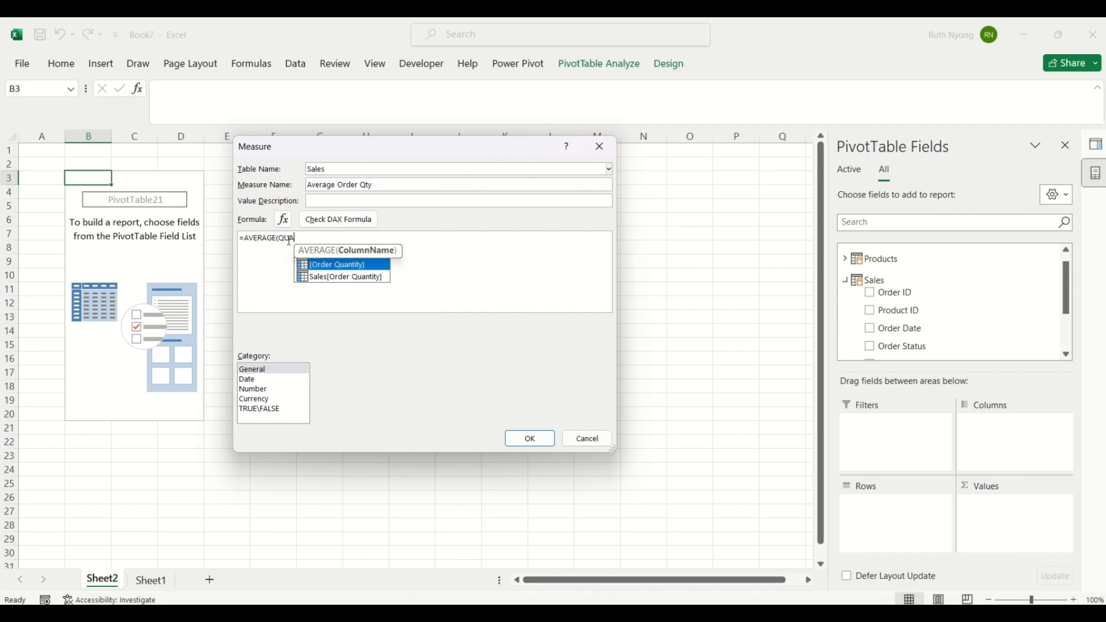
pyautogui.press('Tab')
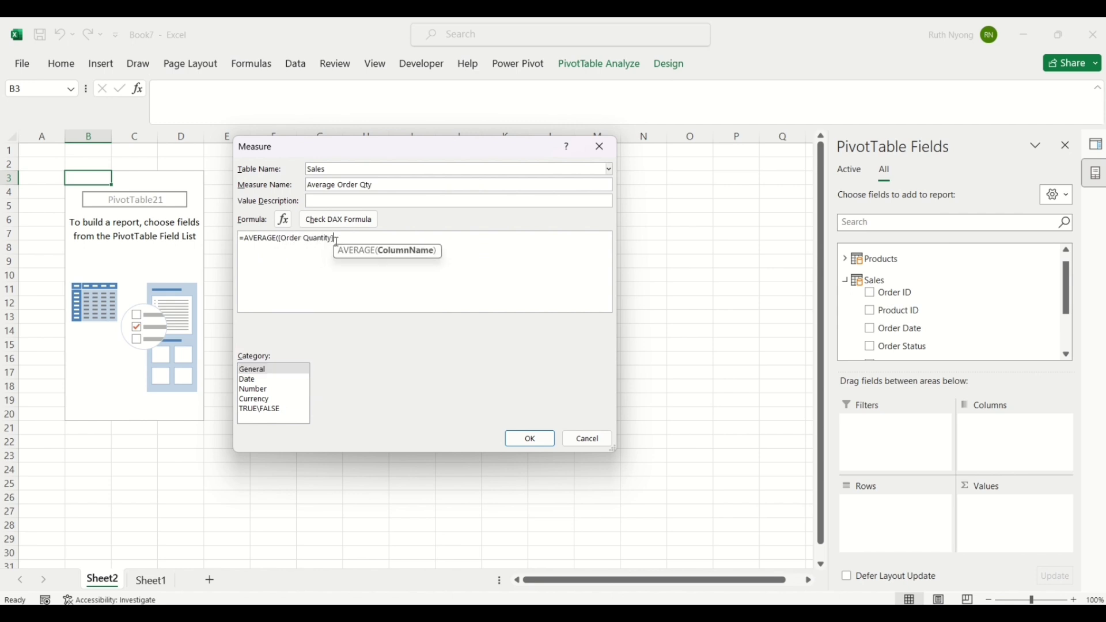
pyautogui.write(')')
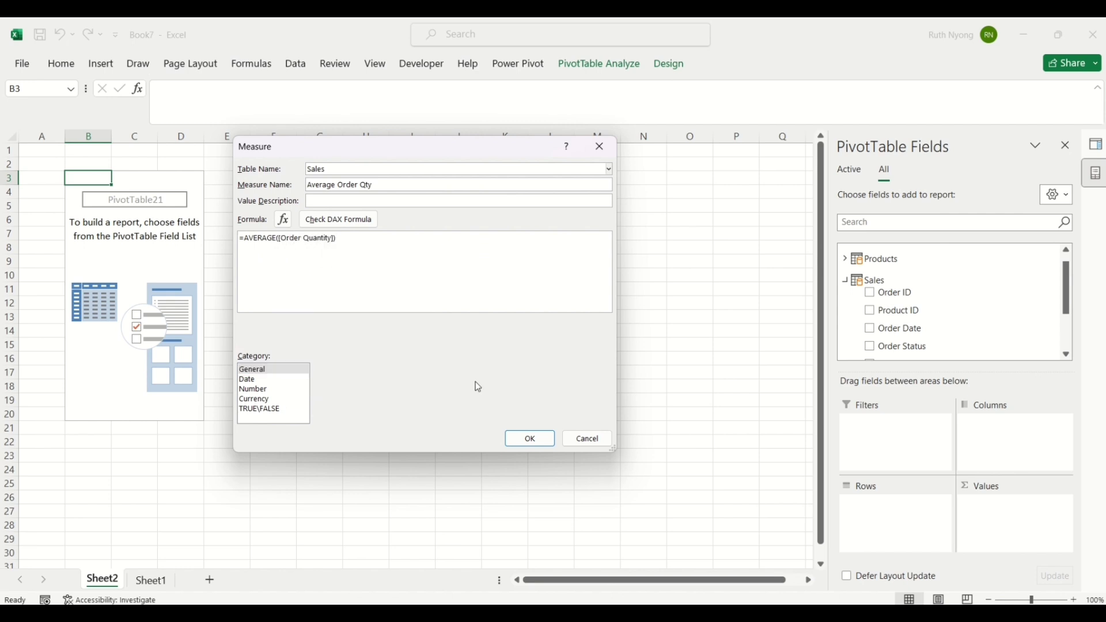
pyautogui.click(531, 439)
pyautogui.scroll(-3, 1067, 322)
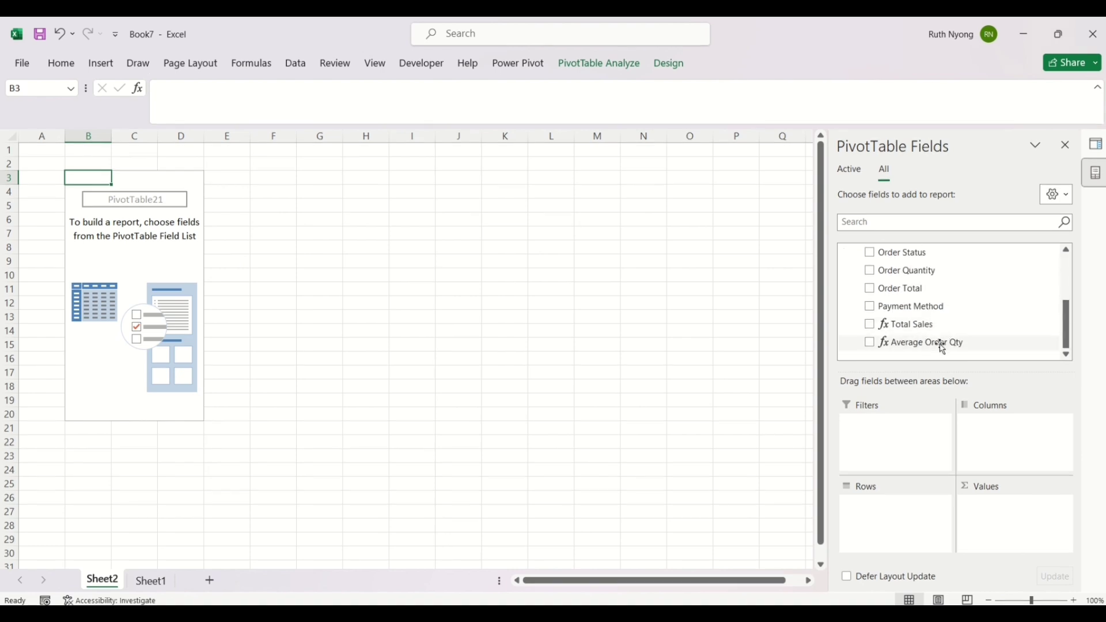
pyautogui.moveTo(1067, 325); pyautogui.dragTo(1067, 299)
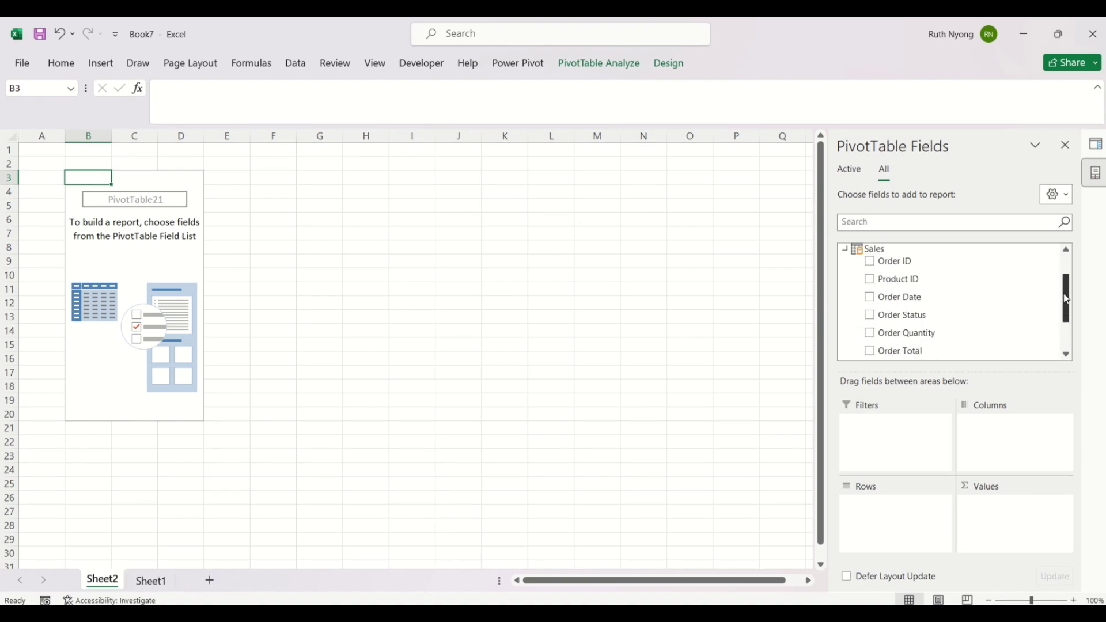
pyautogui.scroll(2, 852, 262)
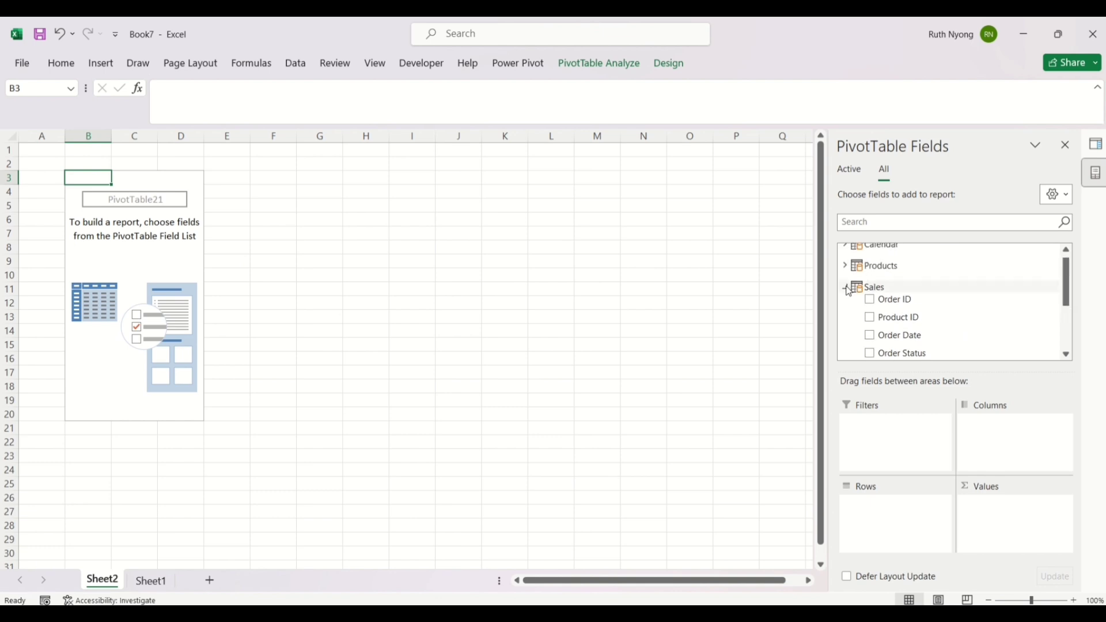
pyautogui.click(847, 288)
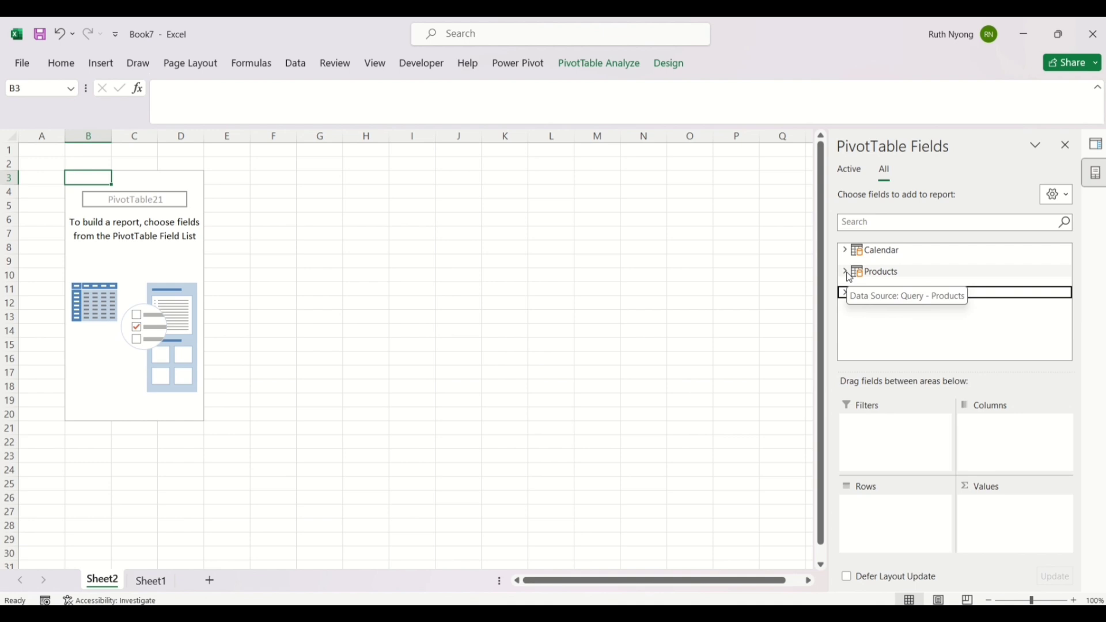
# Step: Start a new measure in the Products table and name it "Total no. of Products"
pyautogui.rightClick(849, 277)
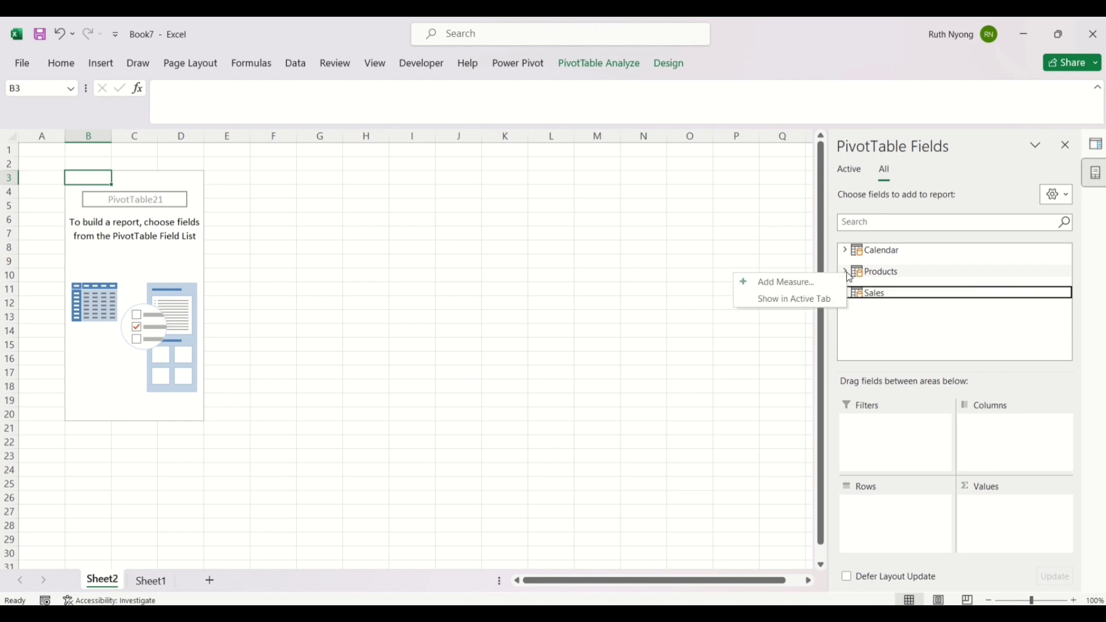
pyautogui.click(807, 279)
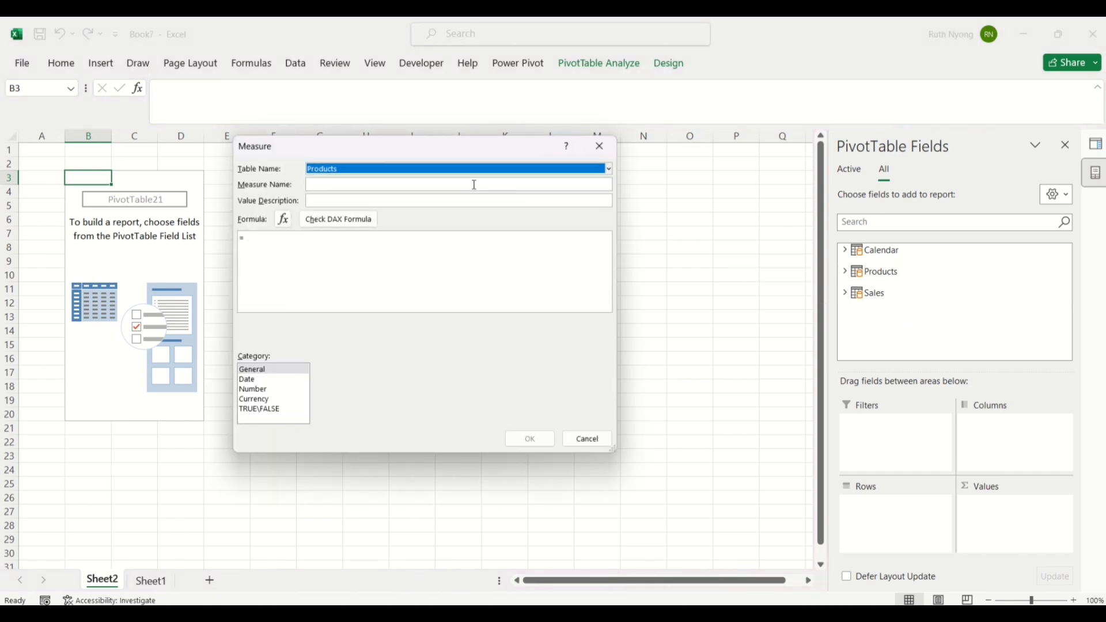
pyautogui.click(461, 184)
pyautogui.write('T')
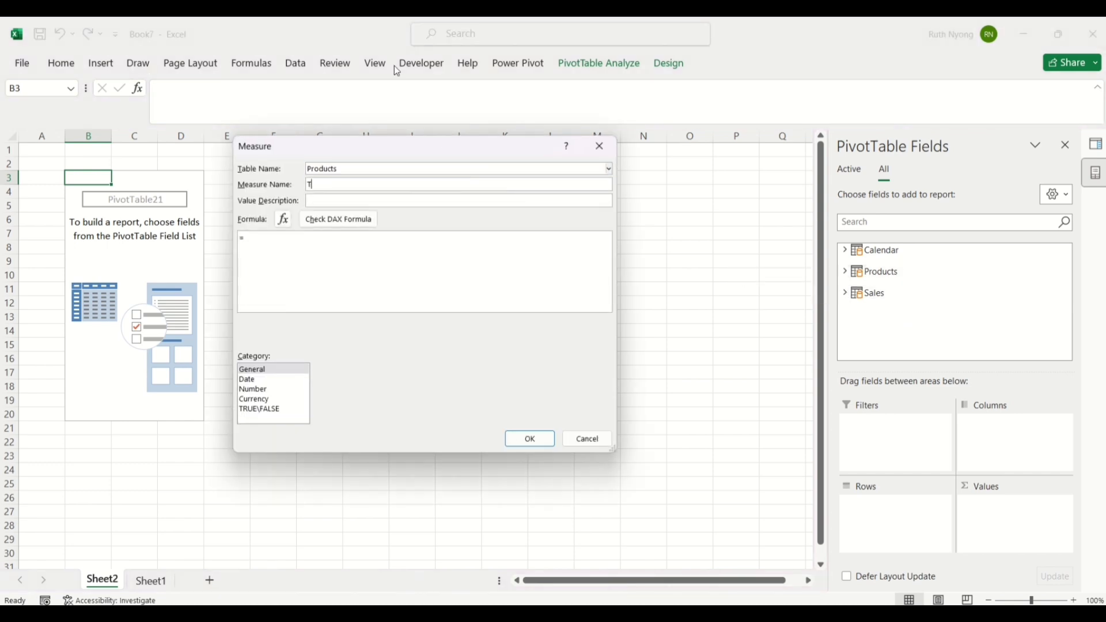
pyautogui.write('otal no. of Products')
# Step: Give the measure the formula =DISTINCTCOUNT([Product ID]), save it and check that it is listed under Products
pyautogui.click(255, 246)
pyautogui.write('DIS')
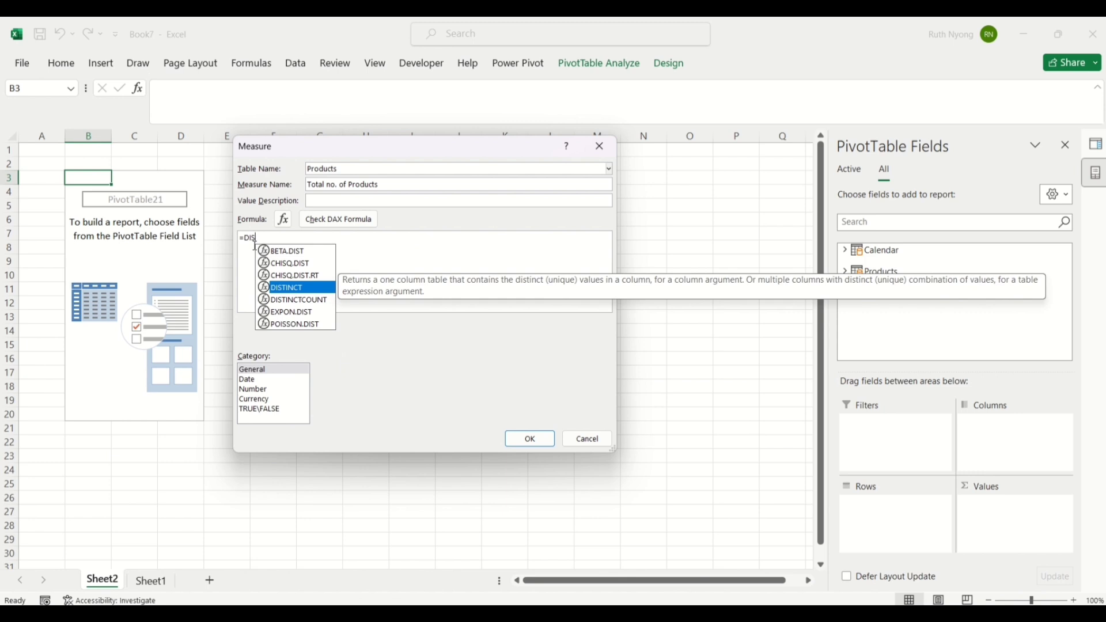
pyautogui.press('Down')
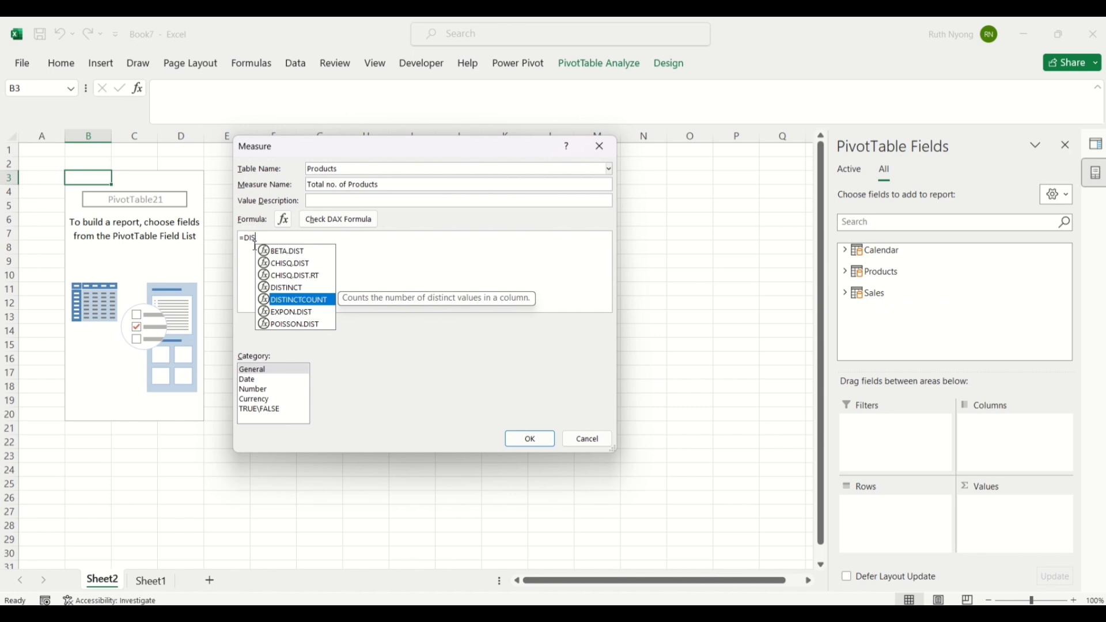
pyautogui.press('Tab')
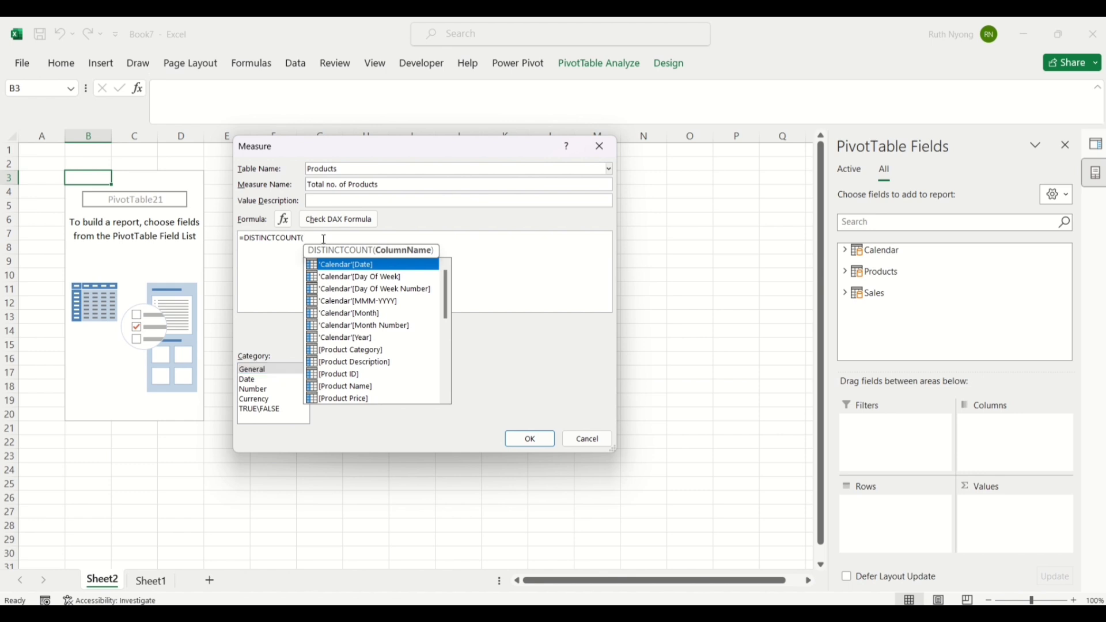
pyautogui.write('Produ')
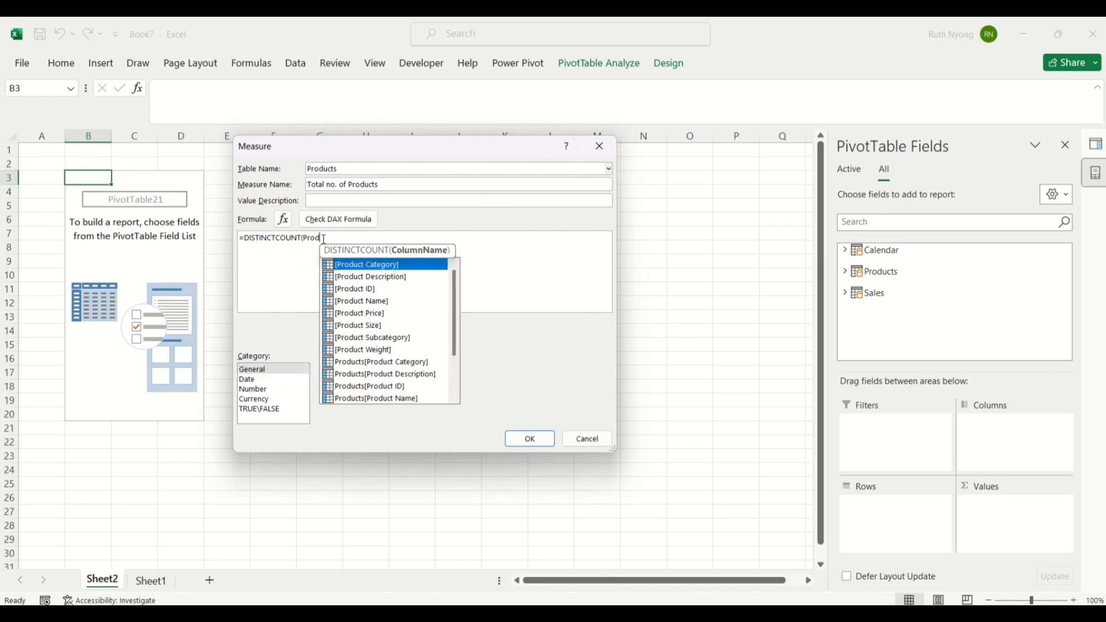
pyautogui.press('Down')
pyautogui.press('Down')
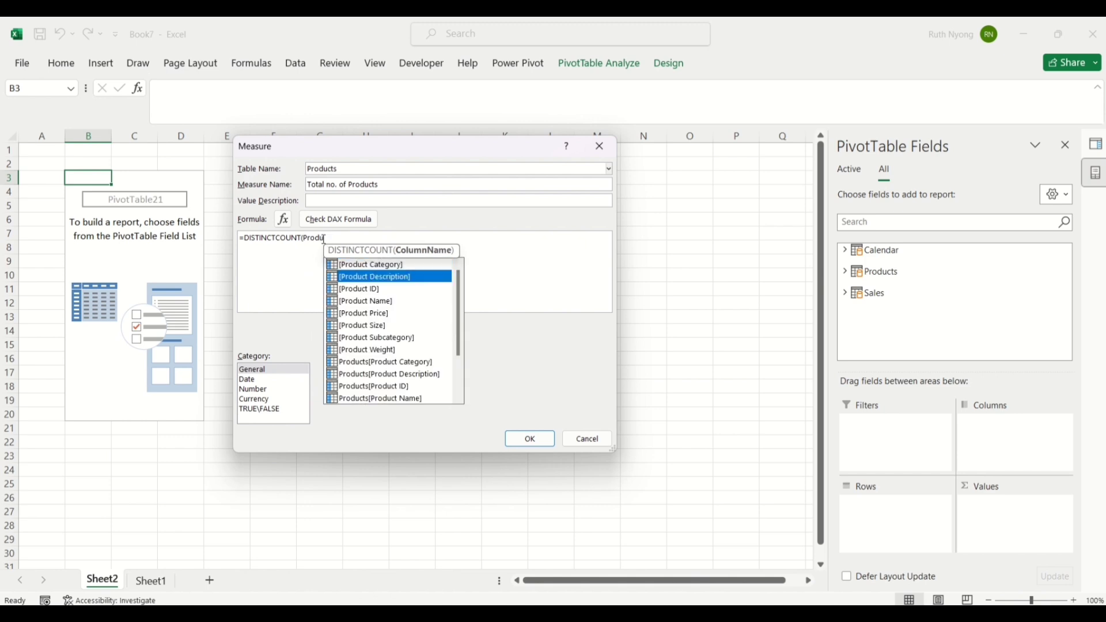
pyautogui.press('Tab')
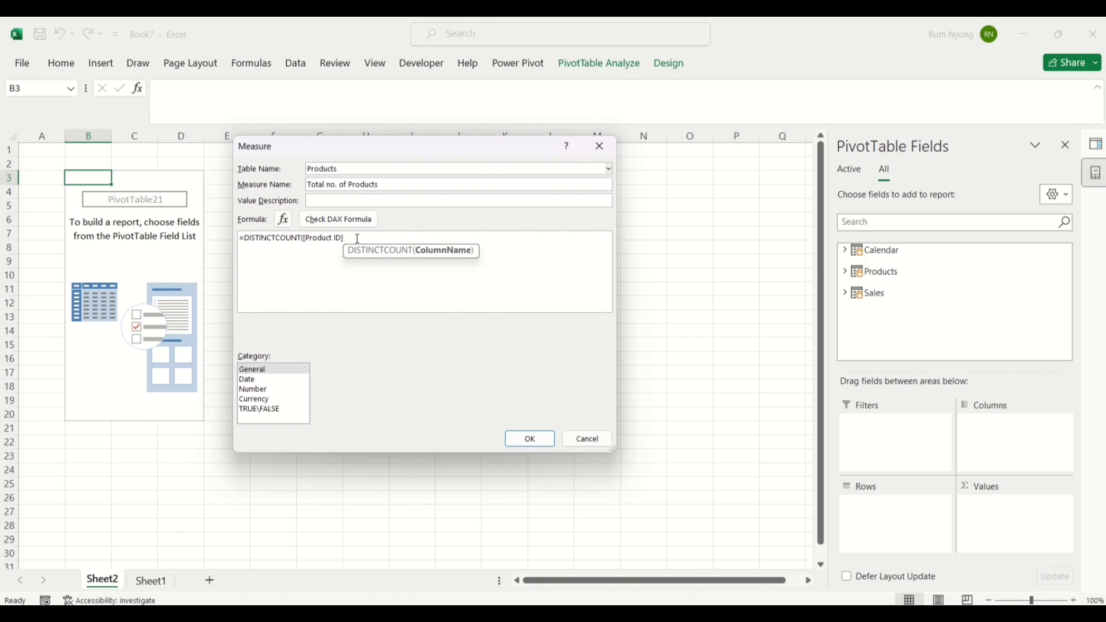
pyautogui.write(')')
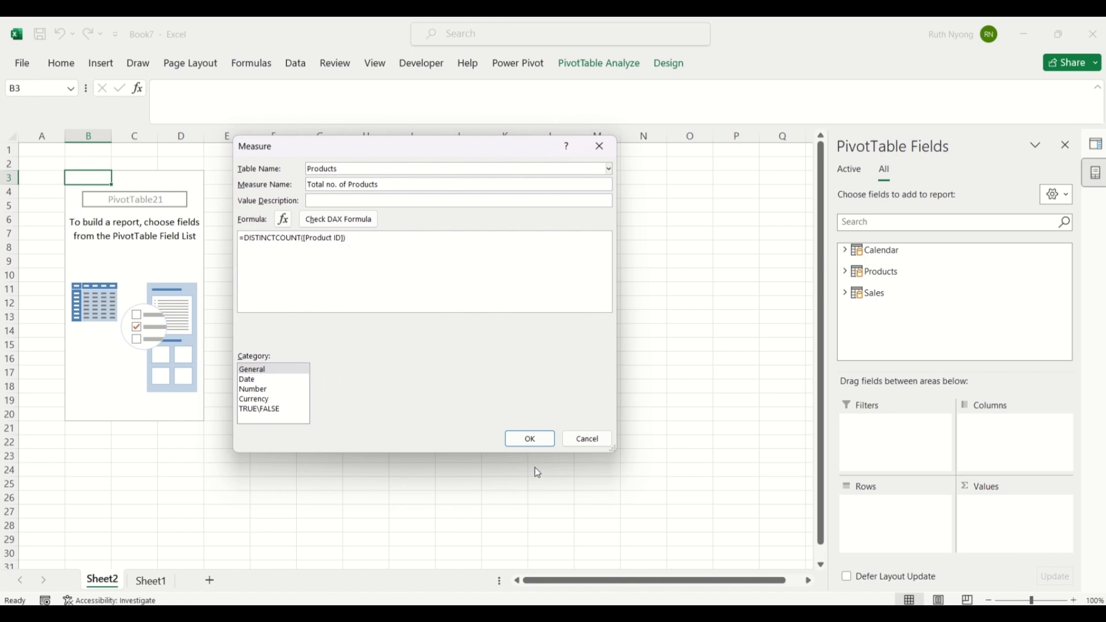
pyautogui.click(519, 441)
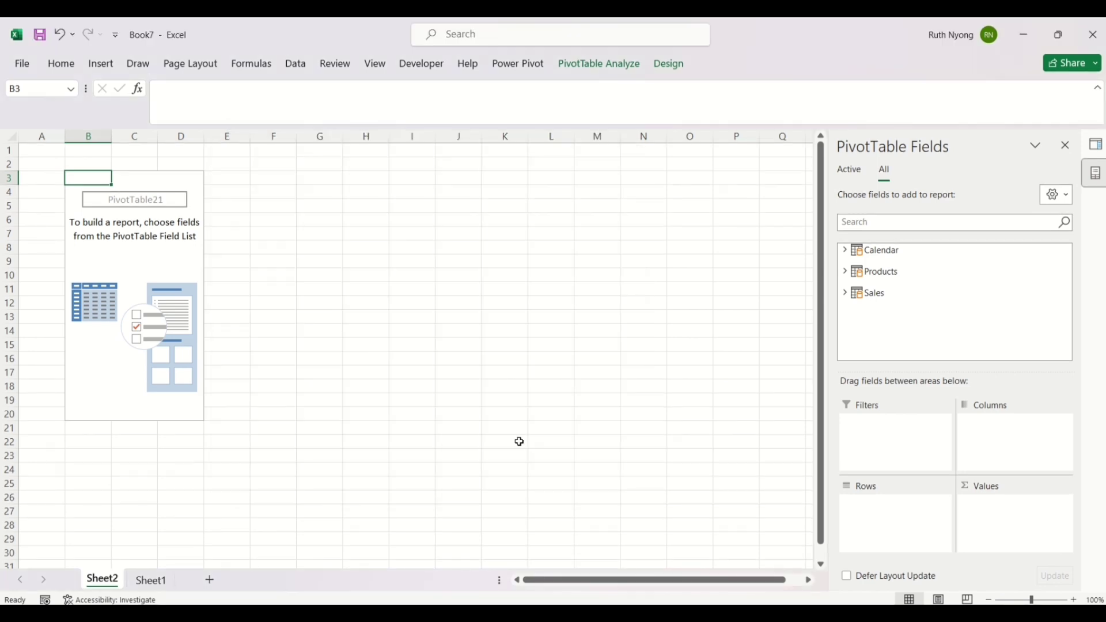
pyautogui.click(859, 272)
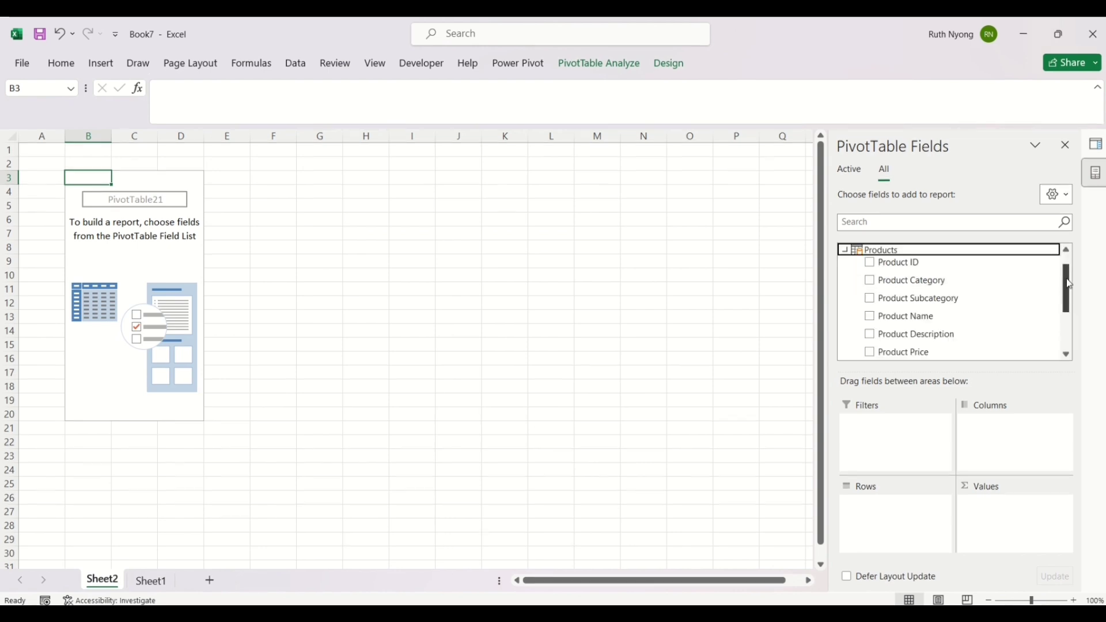
pyautogui.moveTo(1068, 284); pyautogui.dragTo(1062, 257)
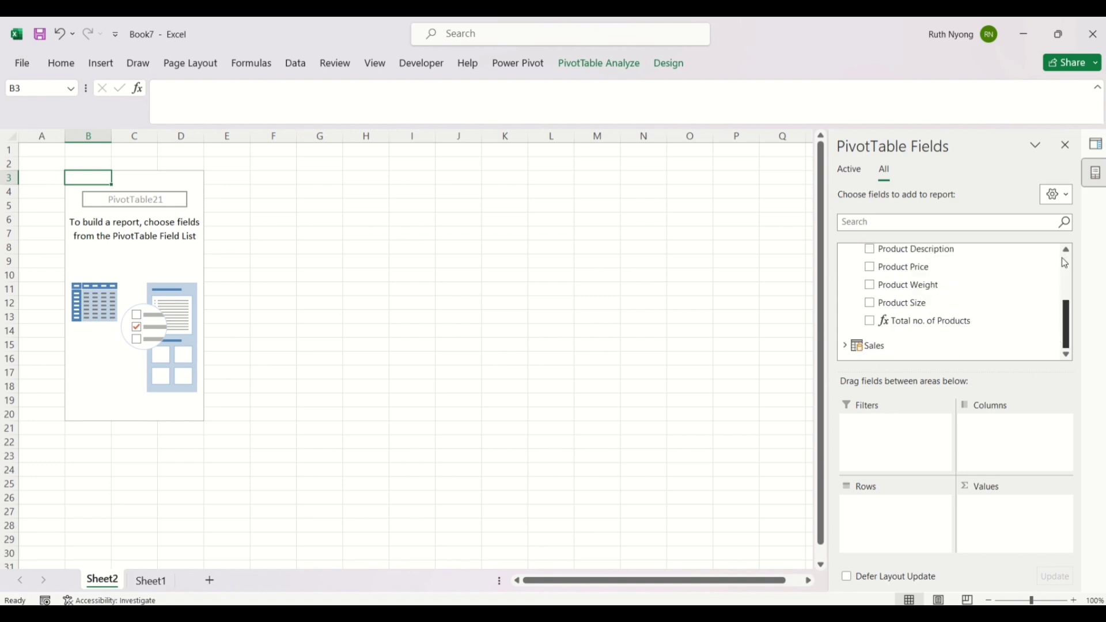
pyautogui.click(844, 270)
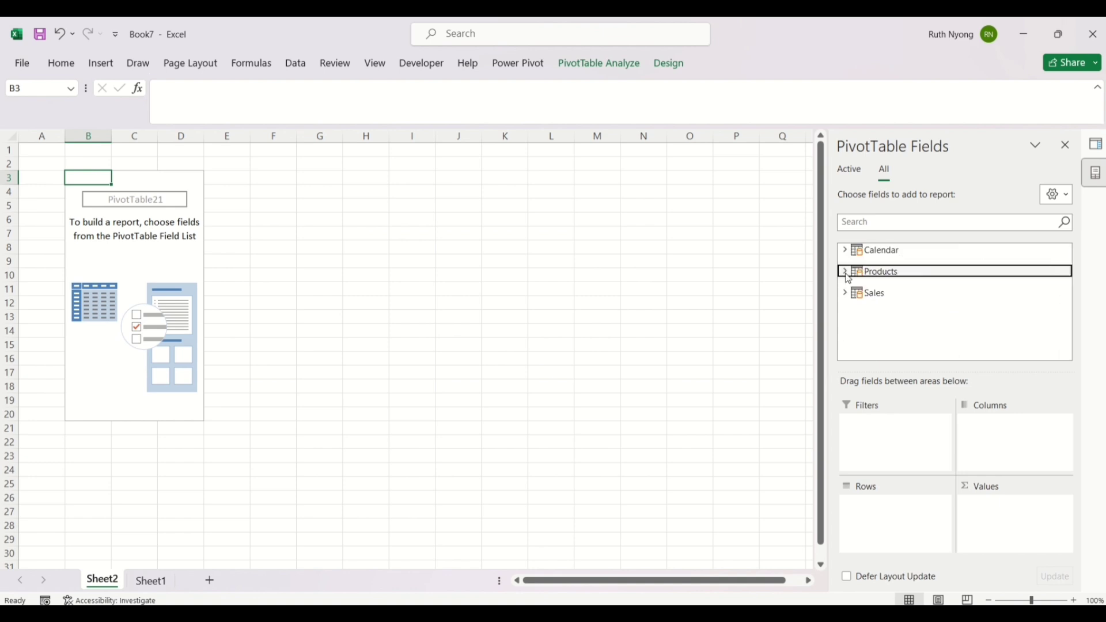
# Step: Add the Total Sales measure from the Sales table to the PivotTable's values
pyautogui.click(845, 293)
pyautogui.moveTo(1066, 269); pyautogui.dragTo(1067, 316)
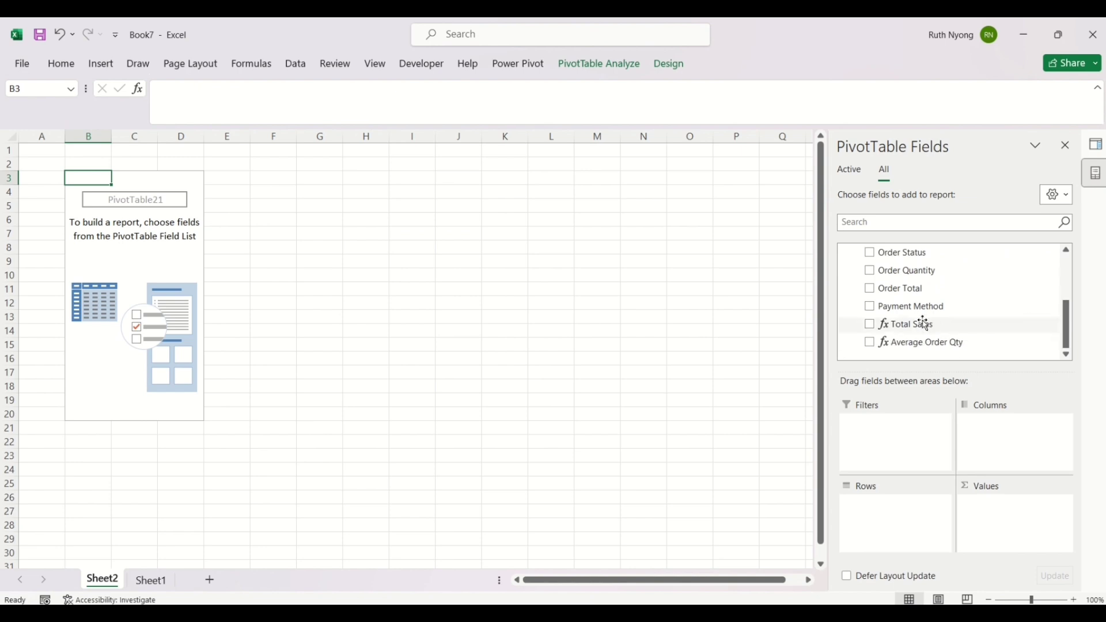
pyautogui.click(870, 327)
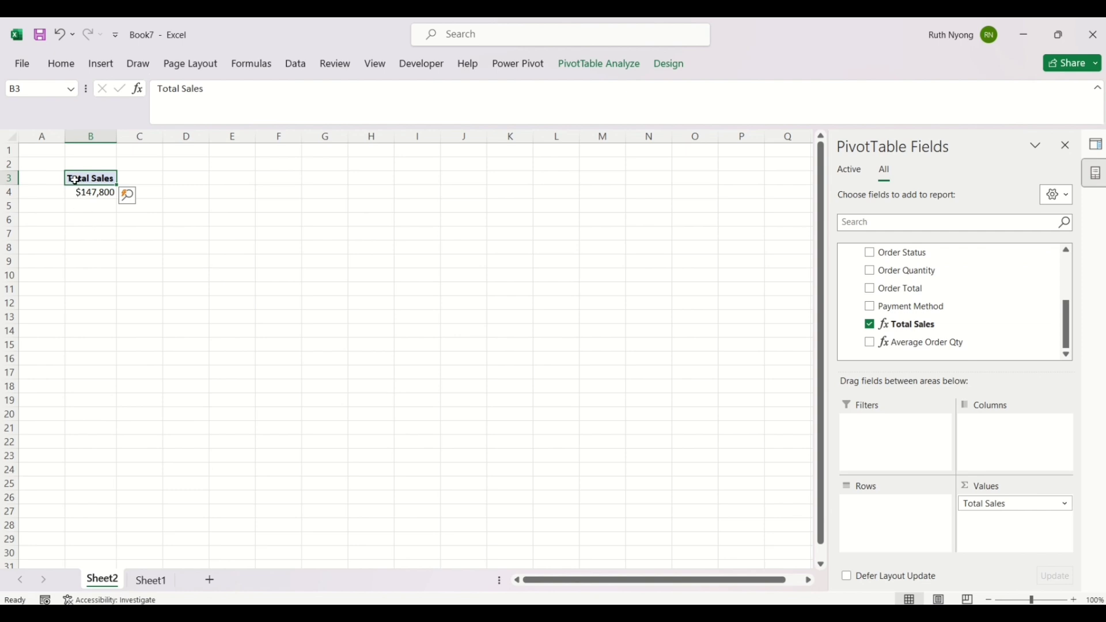
# Step: Copy the Total Sales PivotTable in B3:B4 and paste copies at E3 and H3
pyautogui.moveTo(75, 180); pyautogui.dragTo(80, 192)
pyautogui.hotkey('ctrl', 'c')
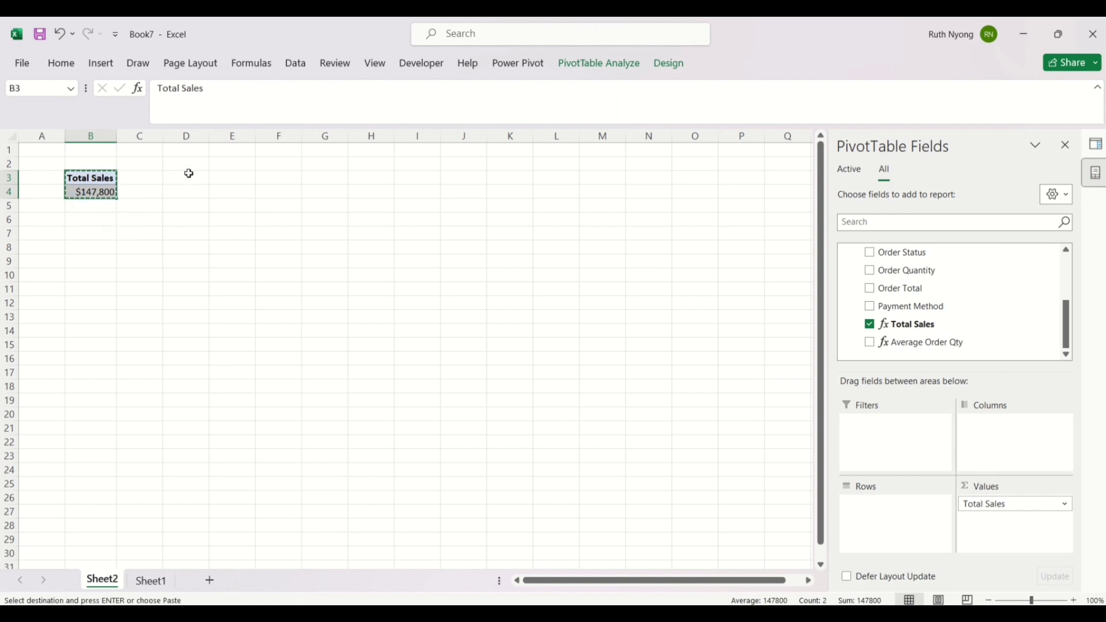
pyautogui.click(222, 179)
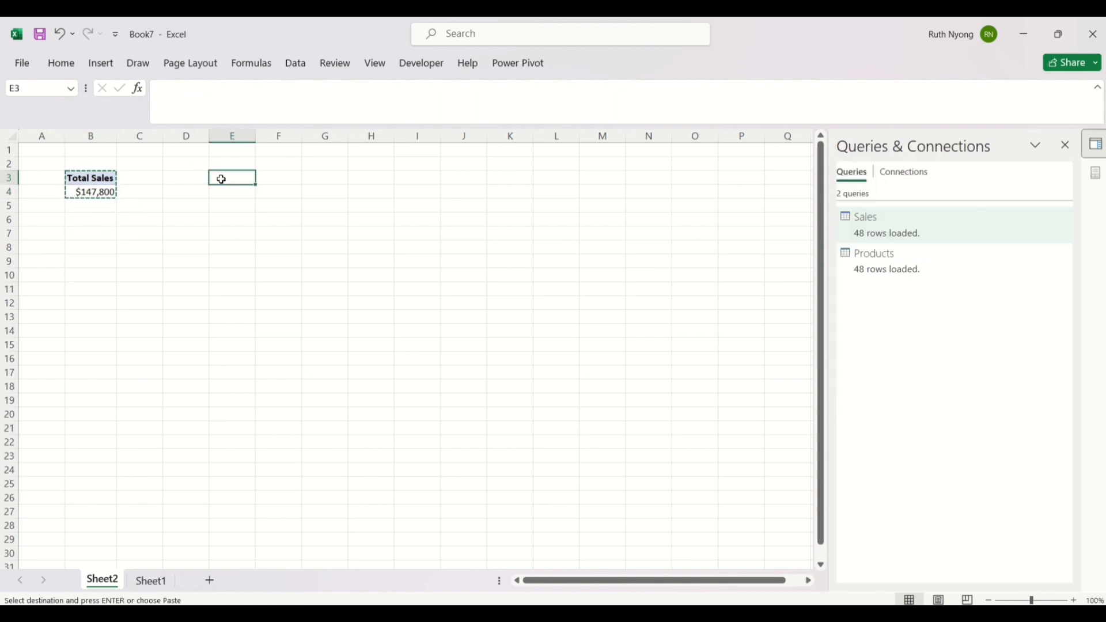
pyautogui.hotkey('ctrl', 'v')
pyautogui.click(378, 179)
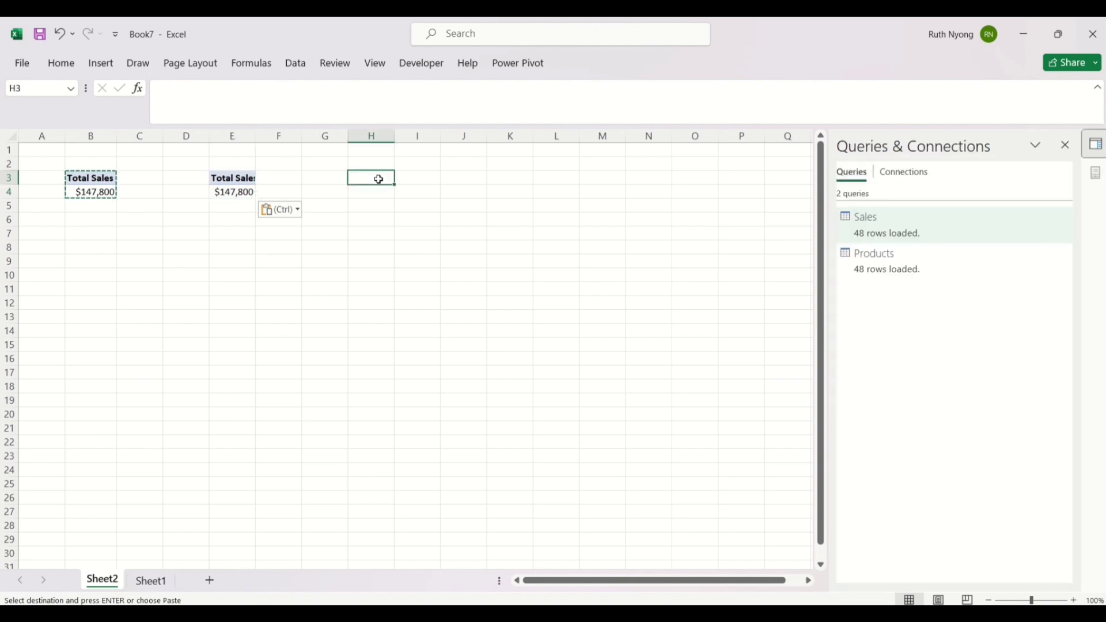
pyautogui.hotkey('ctrl', 'v')
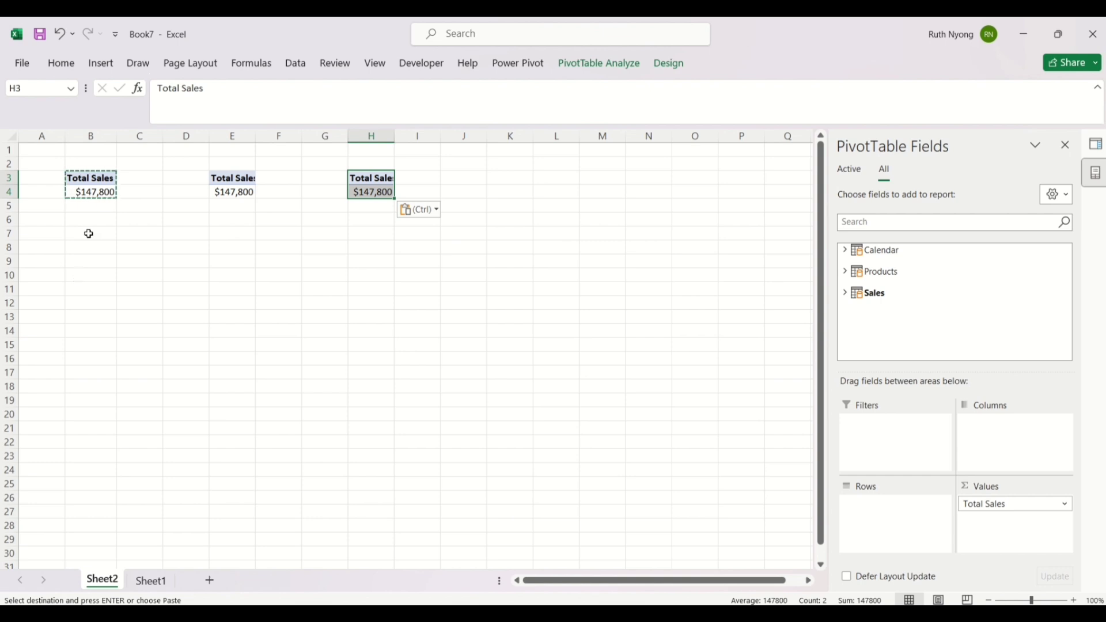
# Step: Replace Total Sales with the Average Order Qty measure in the values of the PivotTable at E3
pyautogui.click(247, 191)
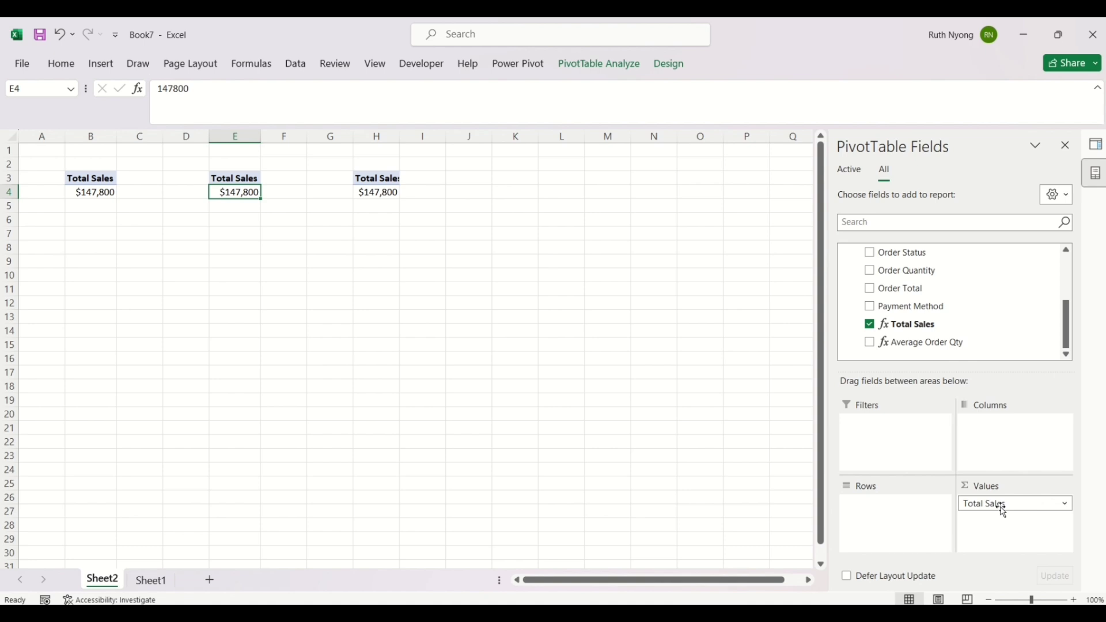
pyautogui.moveTo(1002, 511); pyautogui.dragTo(986, 351)
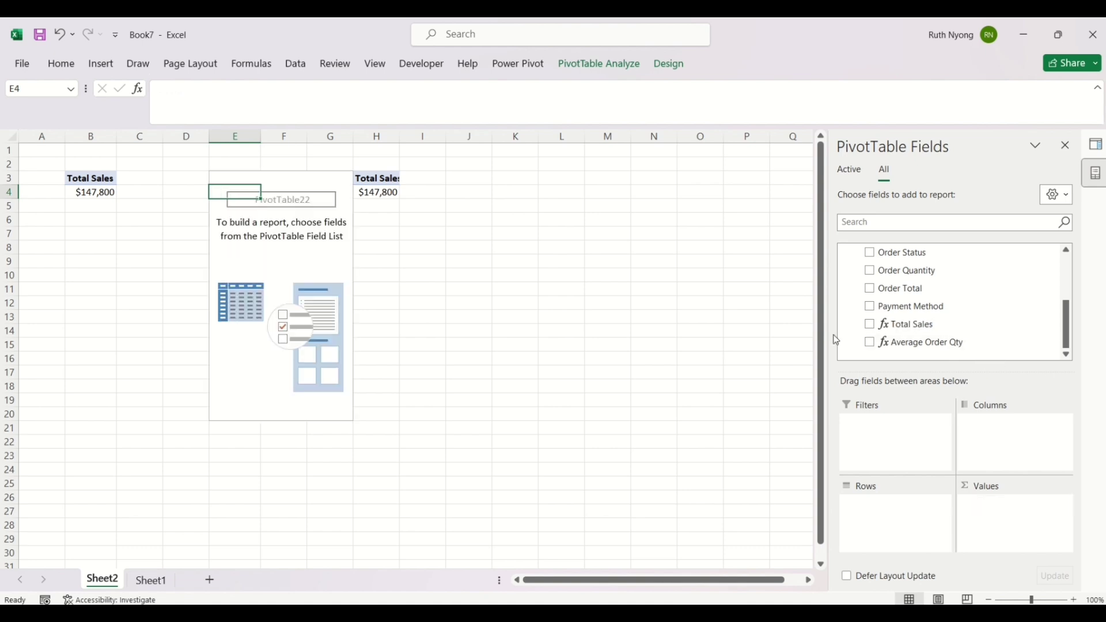
pyautogui.click(870, 343)
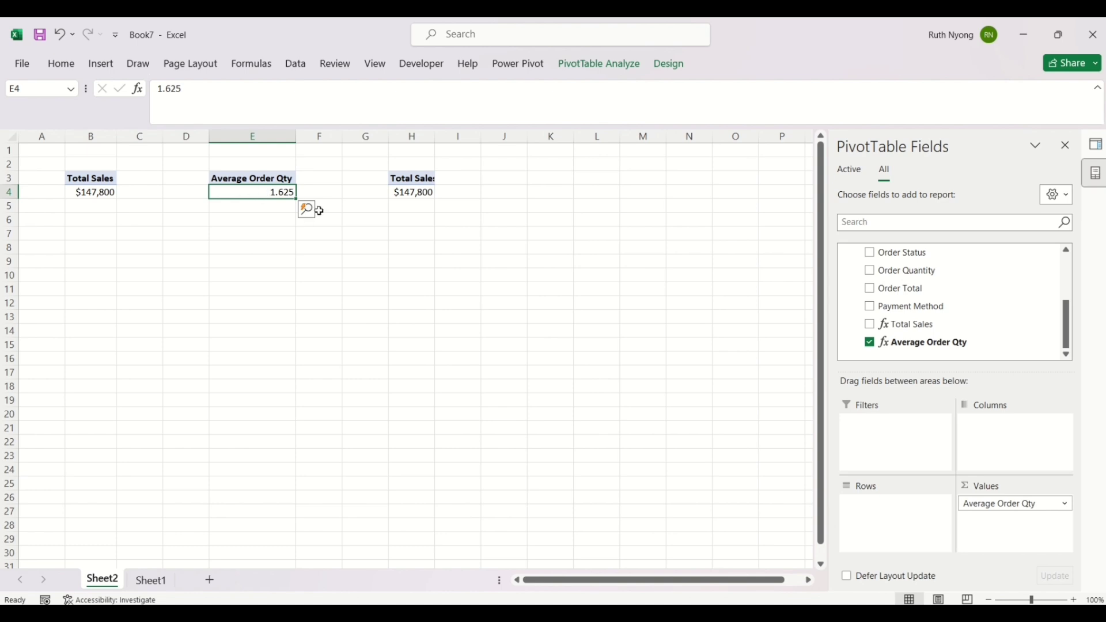
# Step: Replace Total Sales with the Total no. of Products measure from the Products table in the PivotTable at H3
pyautogui.click(417, 195)
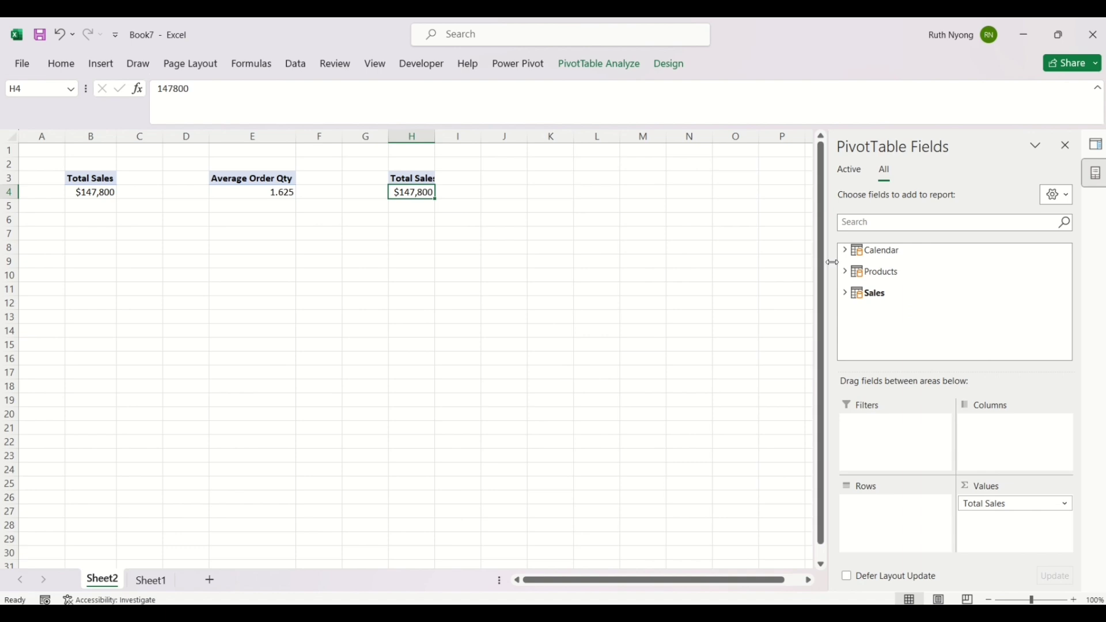
pyautogui.click(845, 272)
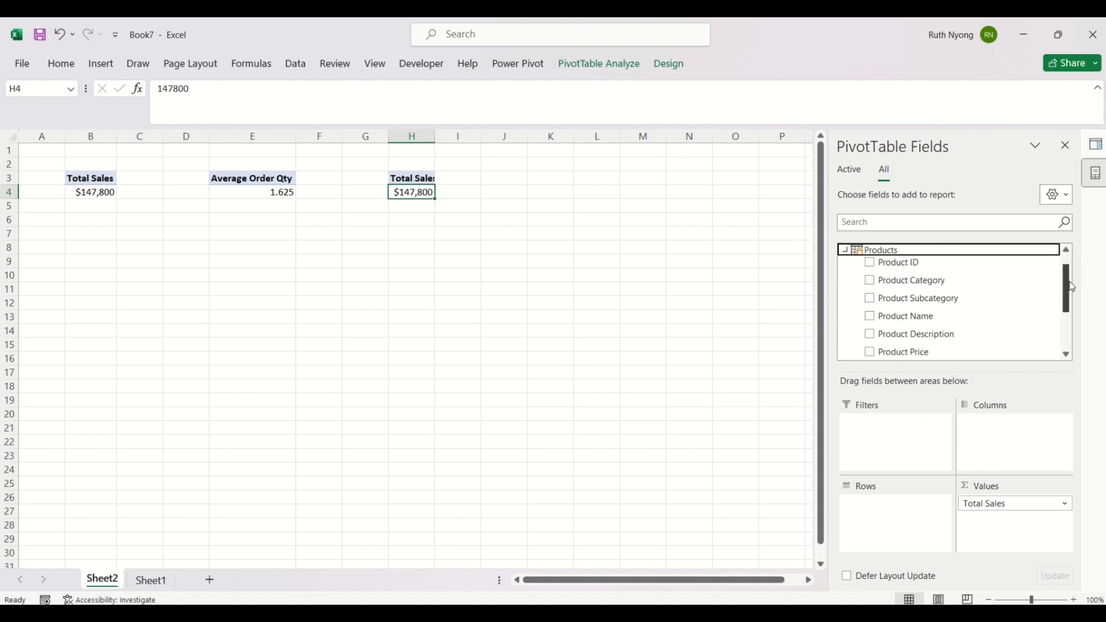
pyautogui.moveTo(1072, 287); pyautogui.dragTo(1073, 321)
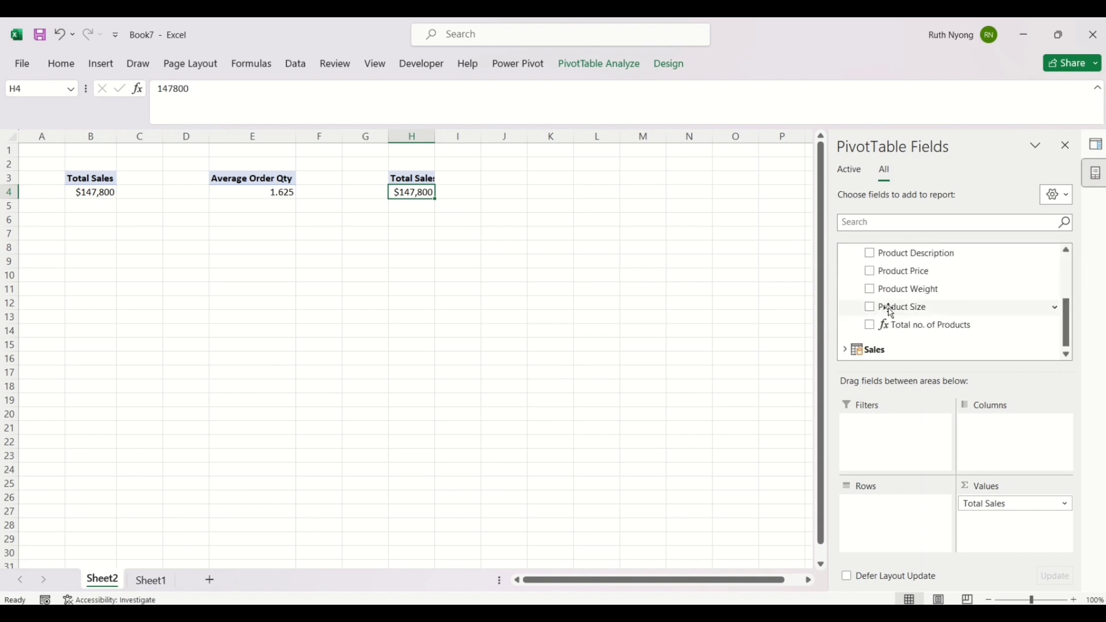
pyautogui.moveTo(979, 503); pyautogui.dragTo(960, 301)
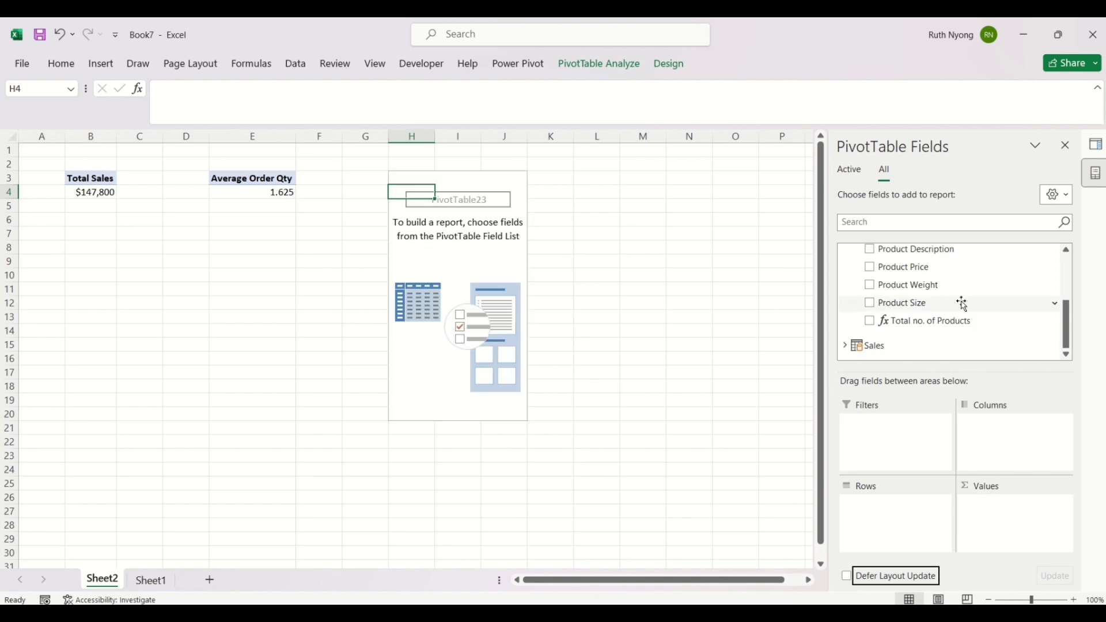
pyautogui.click(870, 322)
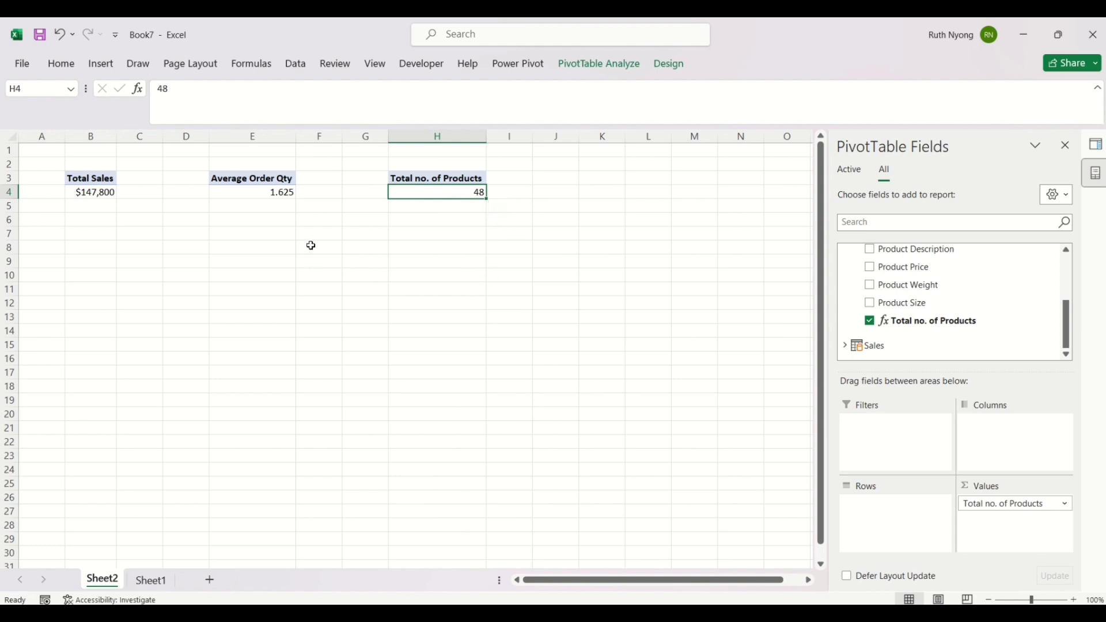
pyautogui.click(311, 246)
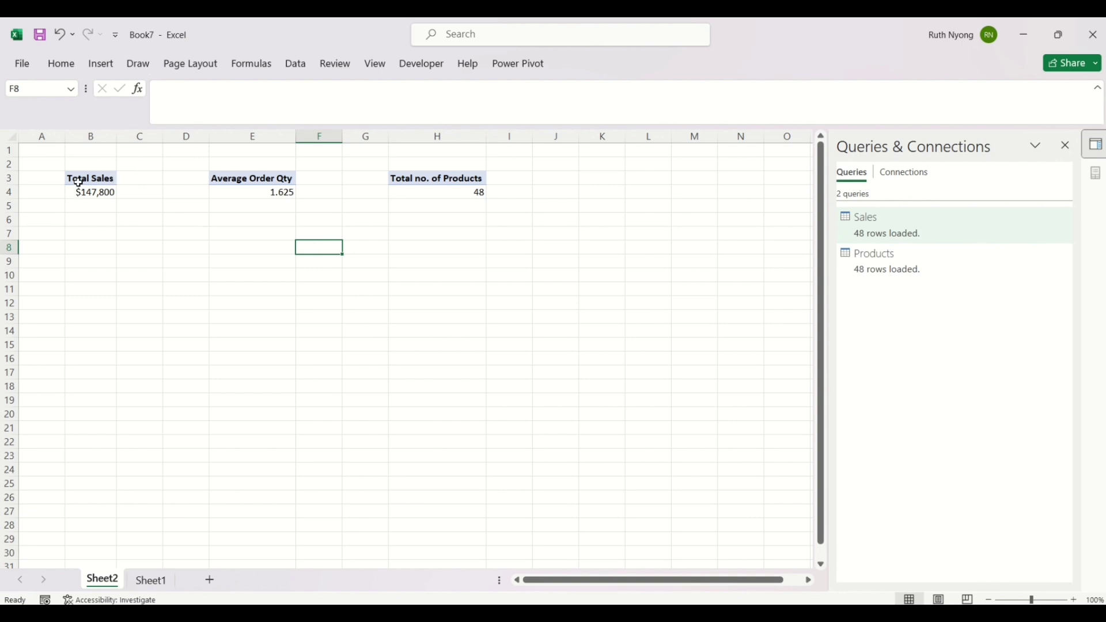
# Step: Copy the Total Sales PivotTable in B3:B4 and paste copies at B10, E10, H10 and K10
pyautogui.moveTo(78, 182); pyautogui.dragTo(80, 193)
pyautogui.hotkey('ctrl', 'c')
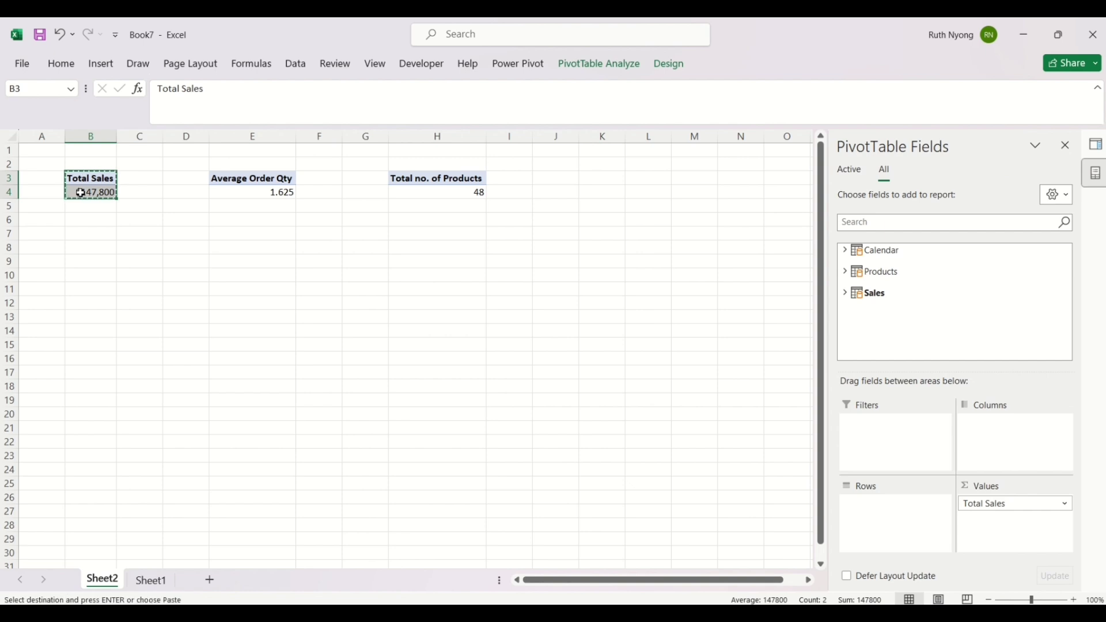
pyautogui.click(84, 275)
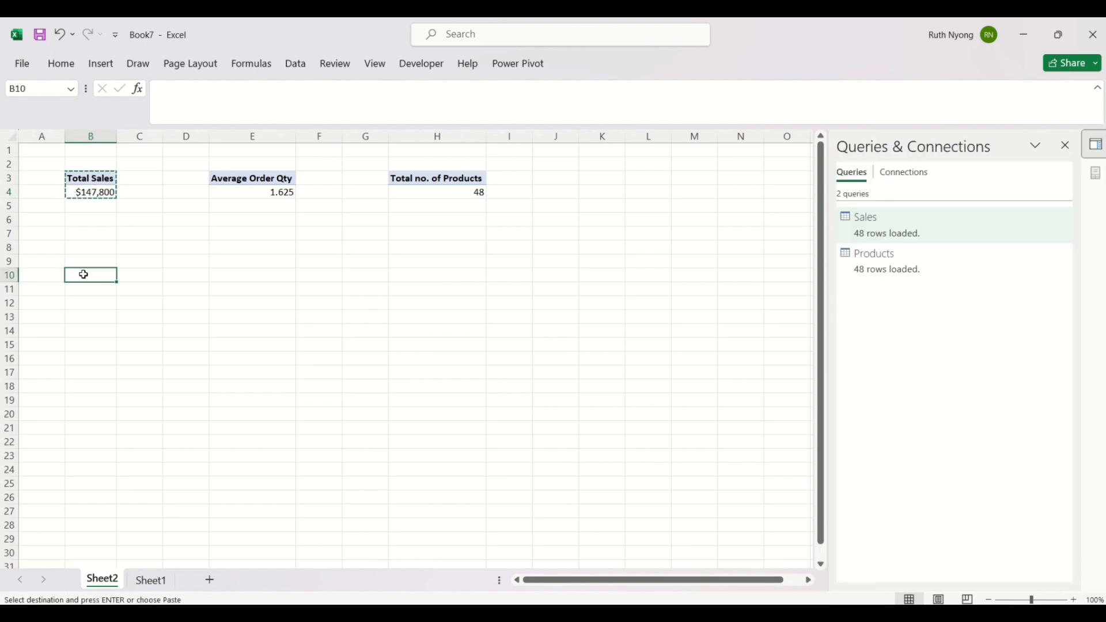
pyautogui.hotkey('ctrl', 'v')
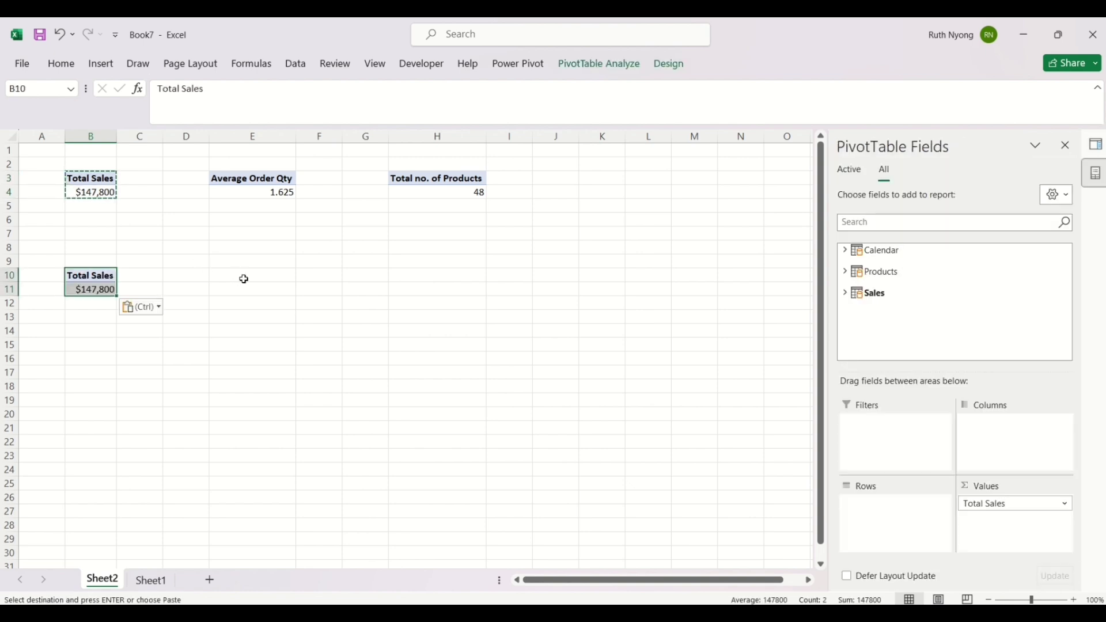
pyautogui.click(245, 277)
pyautogui.hotkey('ctrl', 'v')
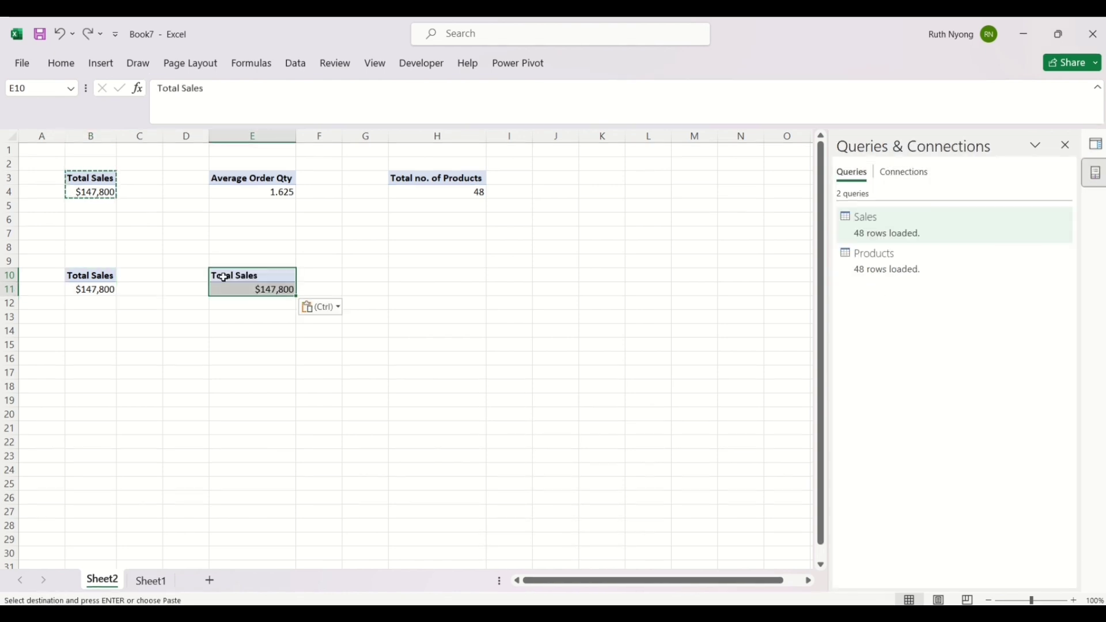
pyautogui.click(450, 275)
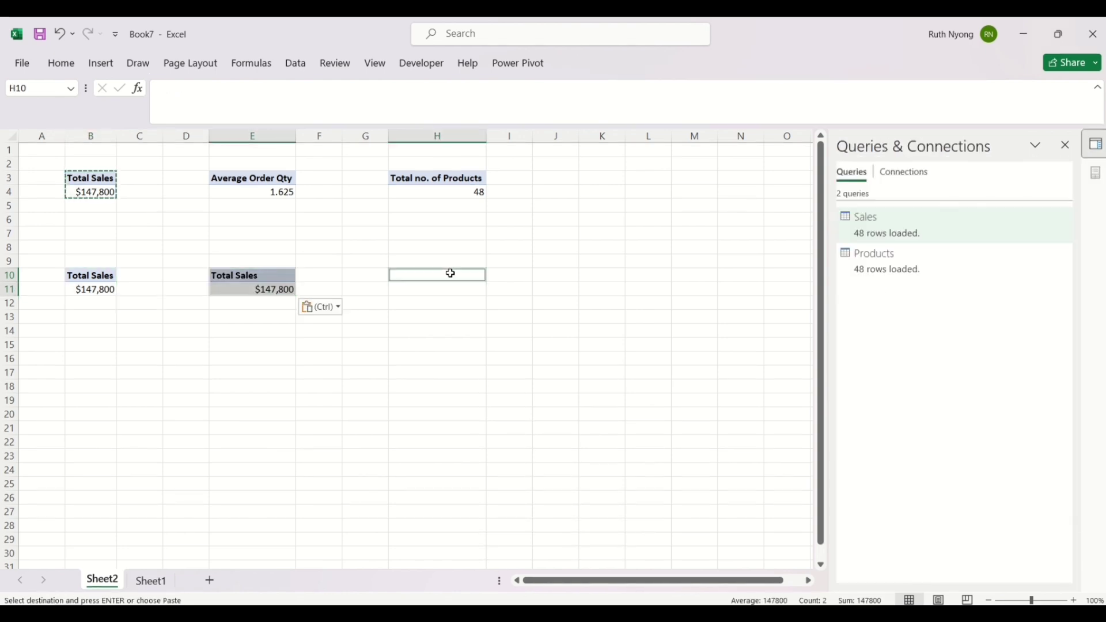
pyautogui.hotkey('ctrl', 'v')
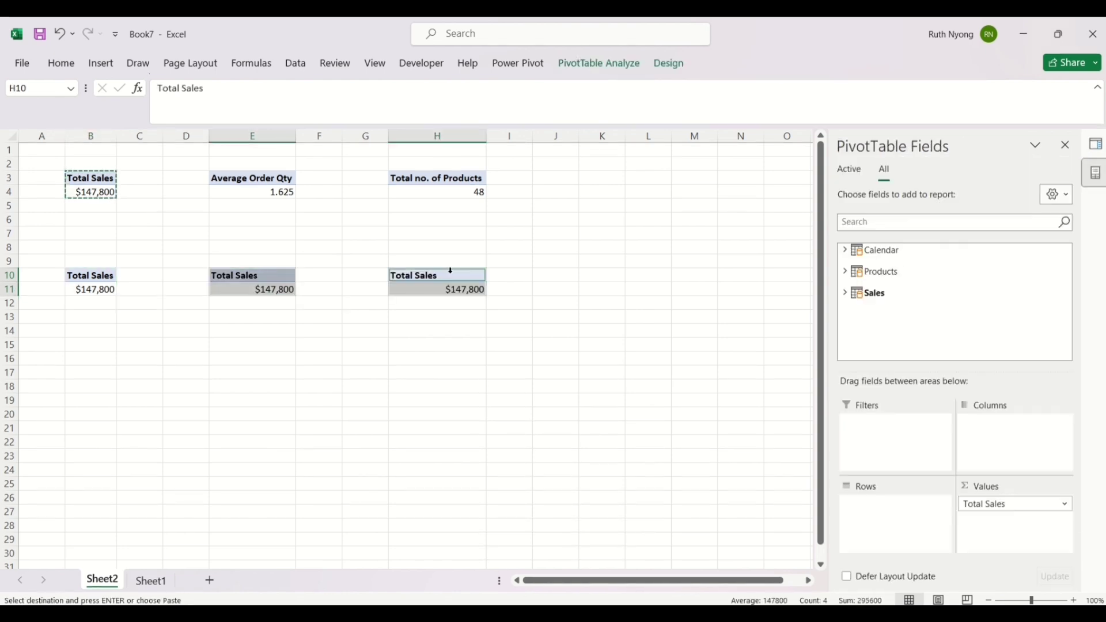
pyautogui.click(596, 277)
pyautogui.hotkey('ctrl', 'v')
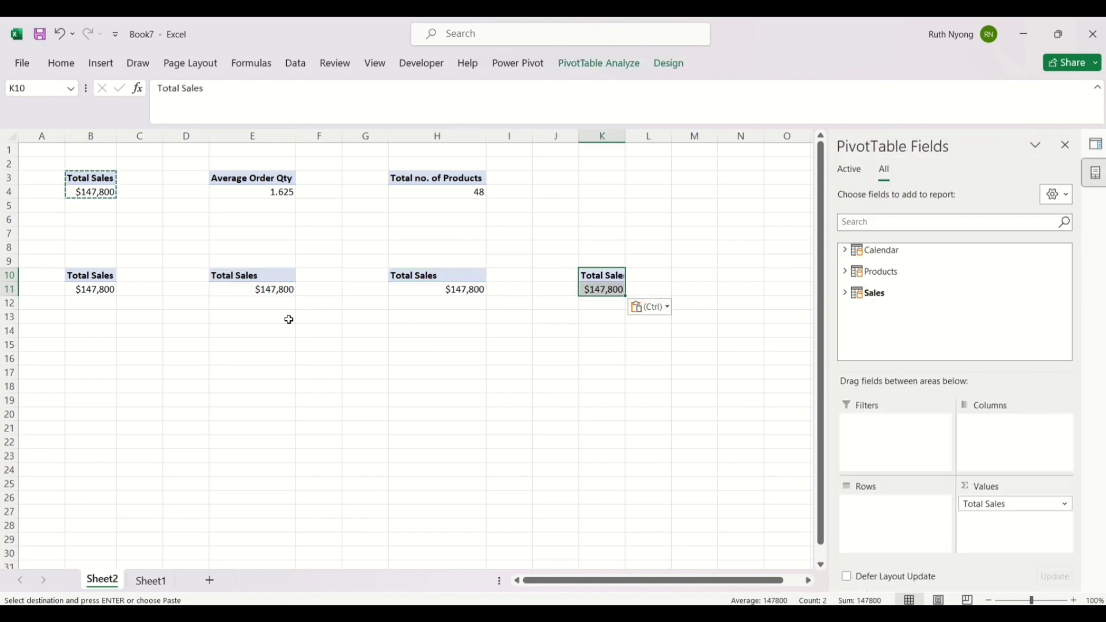
# Step: Break down the Total Sales PivotTable at B10 by adding Product Category from the Products table to its rows
pyautogui.click(103, 288)
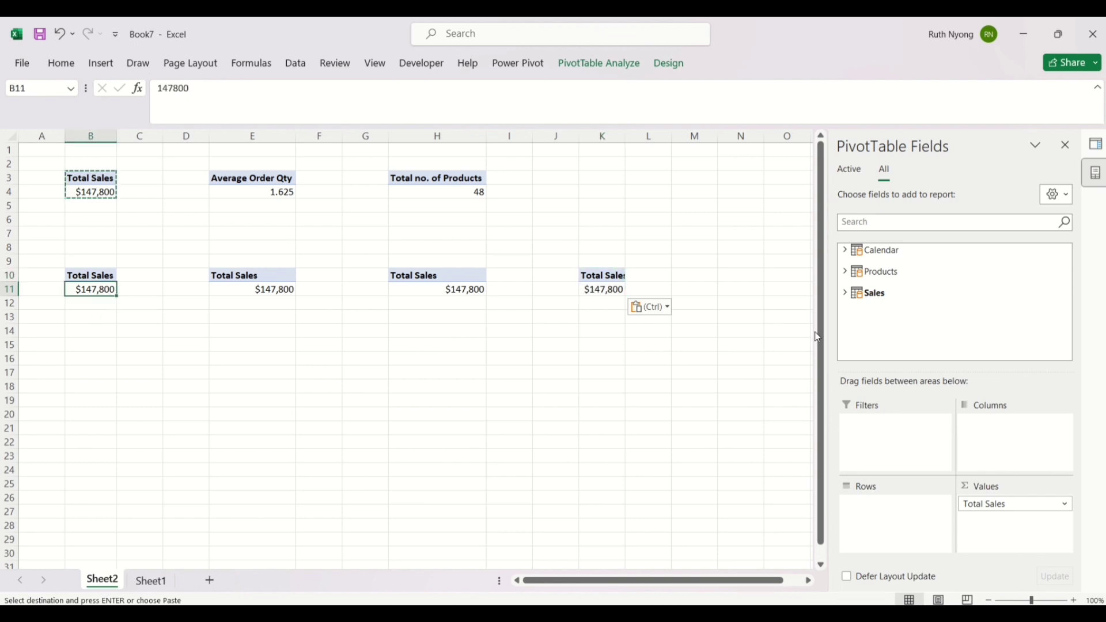
pyautogui.click(845, 271)
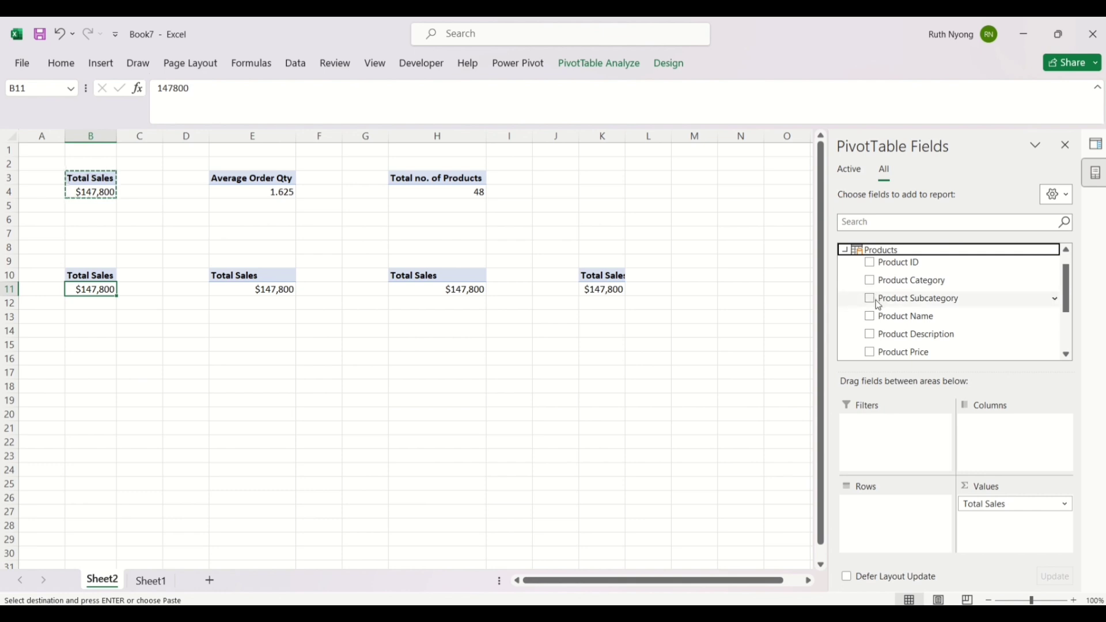
pyautogui.click(870, 282)
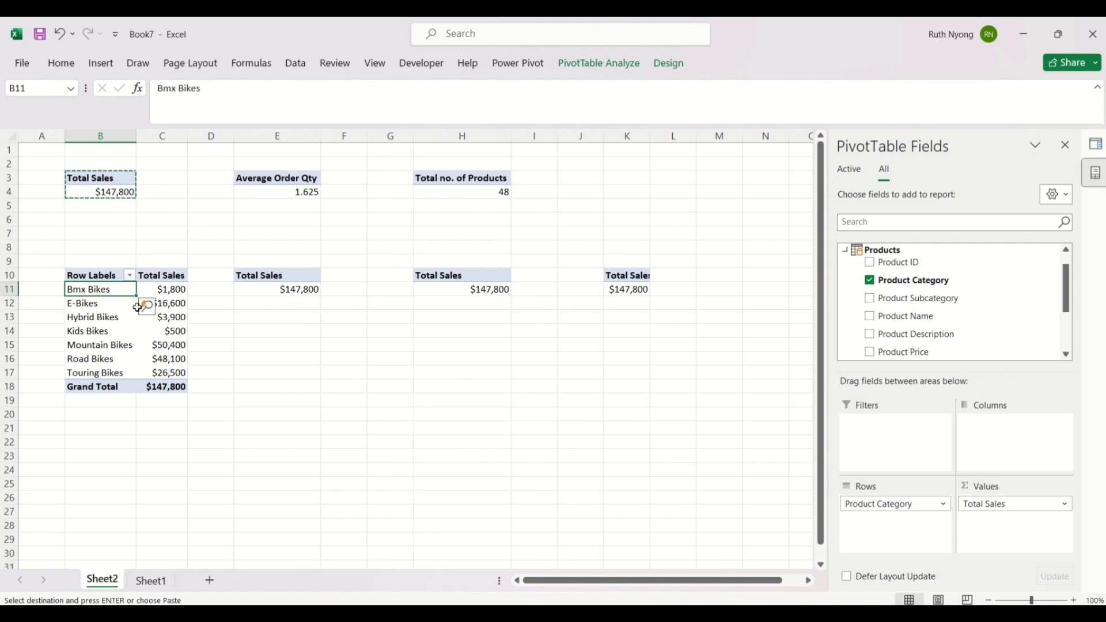
pyautogui.click(132, 231)
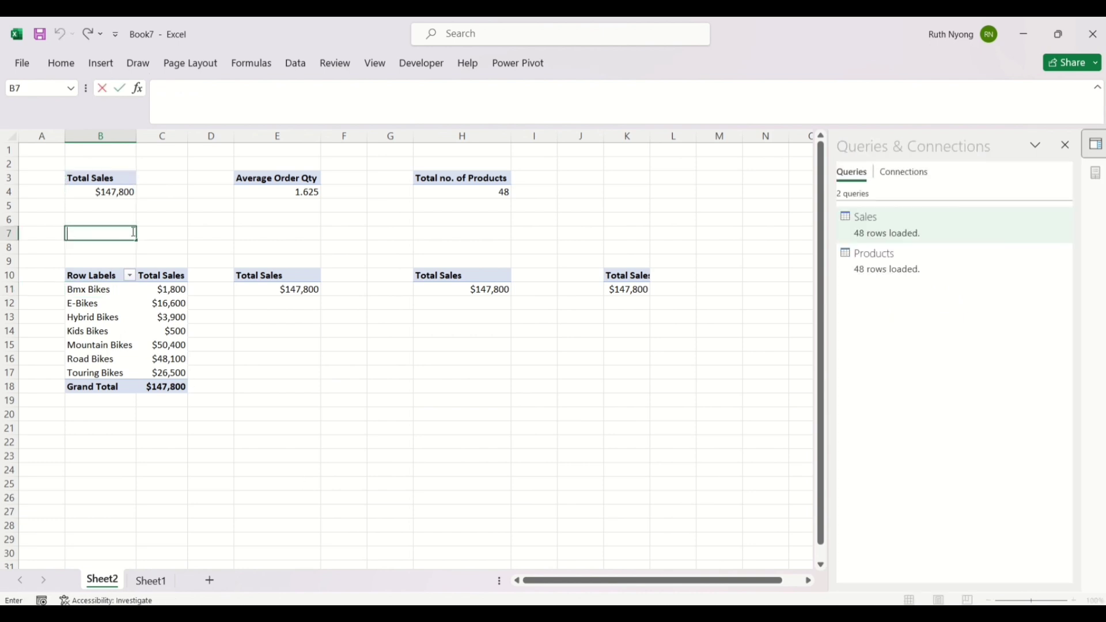
pyautogui.press('Return')
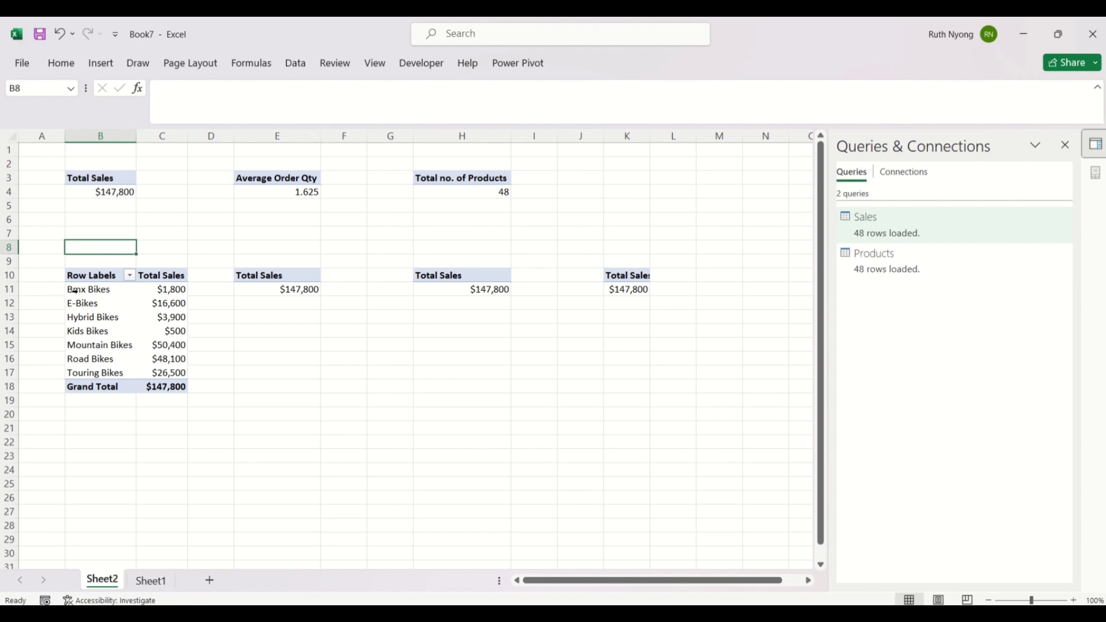
# Step: Rename the Row Labels header in B10 to "Product Category"
pyautogui.click(102, 277)
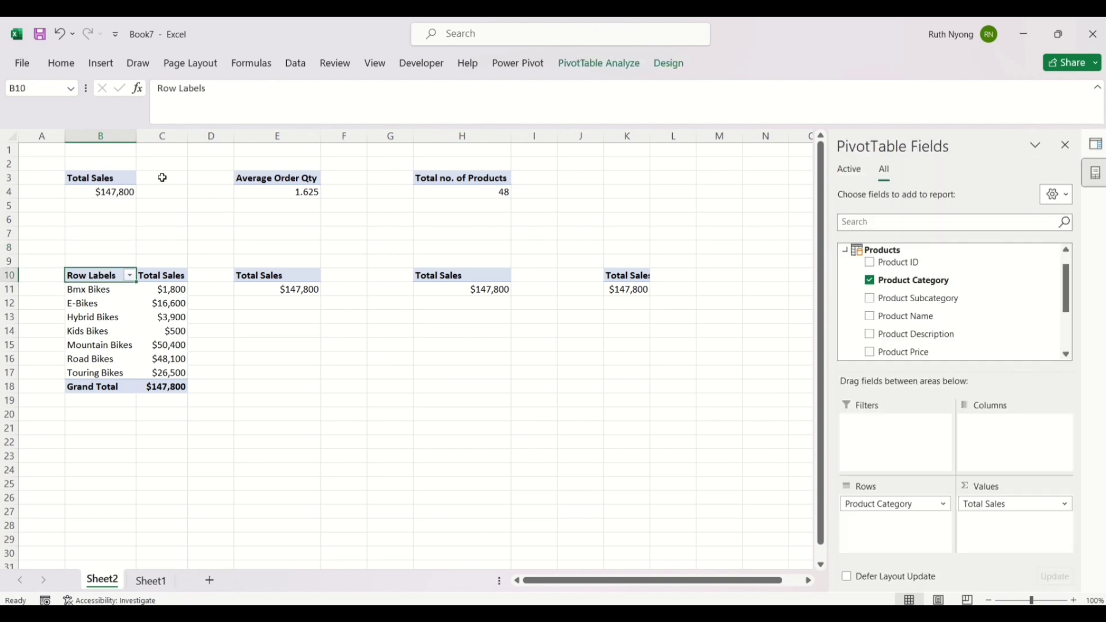
pyautogui.click(217, 94)
pyautogui.press('BackSpace')
pyautogui.press('BackSpace')
pyautogui.press('BackSpace')
pyautogui.press('BackSpace')
pyautogui.press('BackSpace')
pyautogui.press('BackSpace')
pyautogui.press('BackSpace')
pyautogui.press('BackSpace')
pyautogui.press('BackSpace')
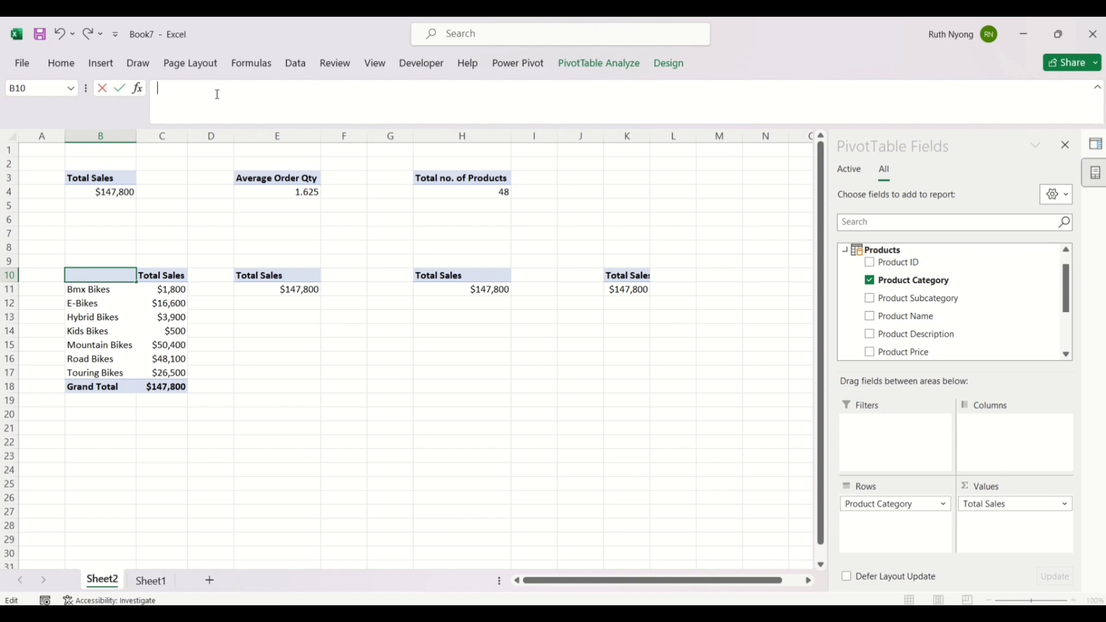
pyautogui.write('Product Catego')
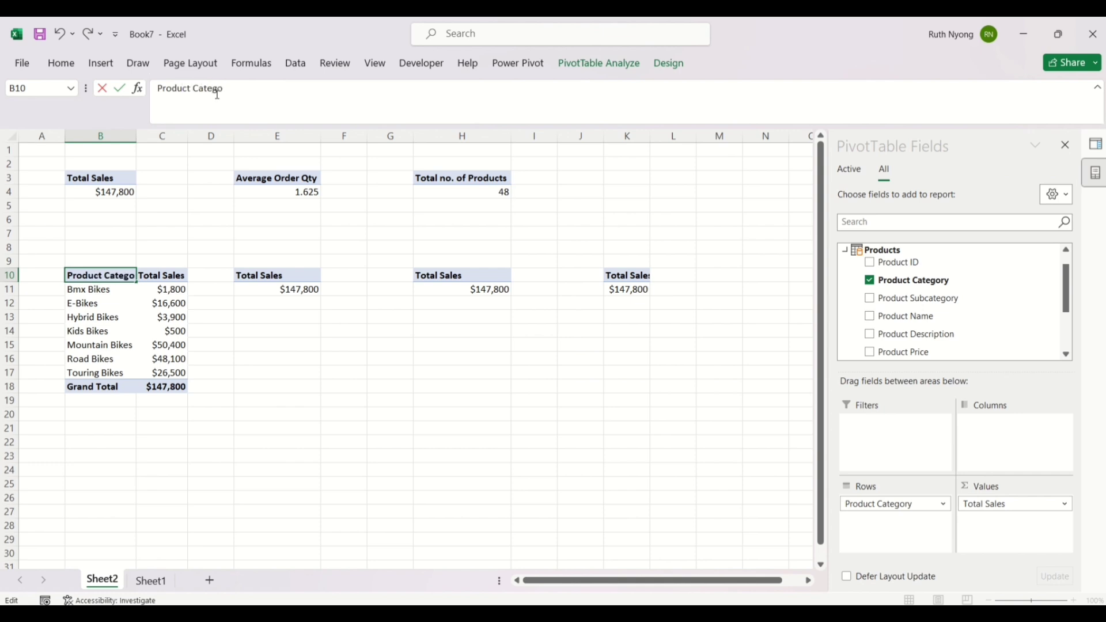
pyautogui.write('ry')
pyautogui.press('Return')
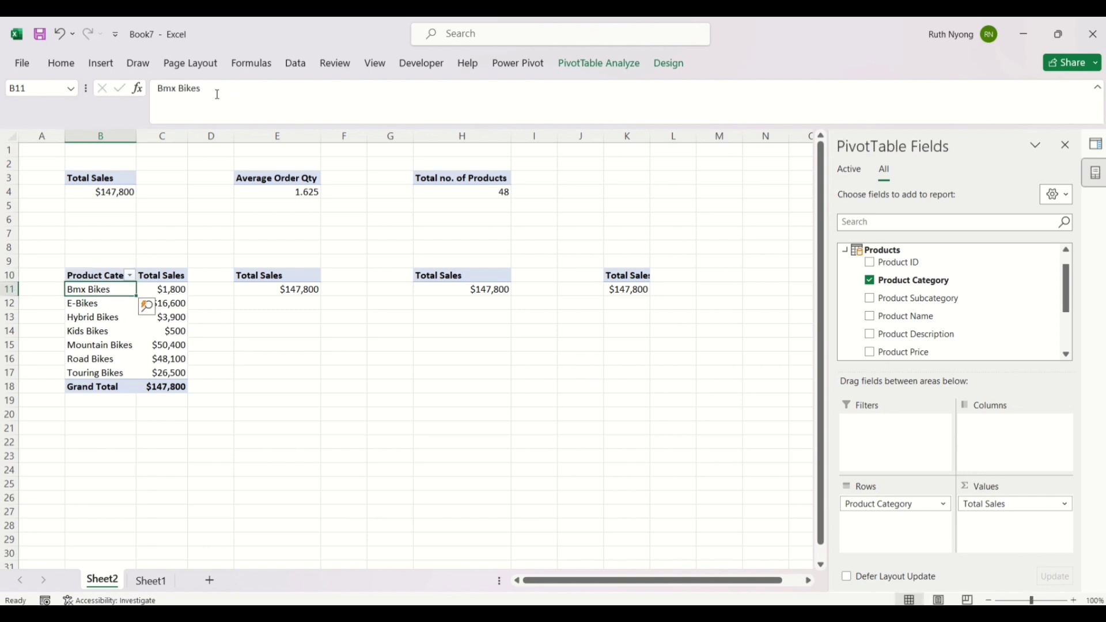
pyautogui.click(230, 306)
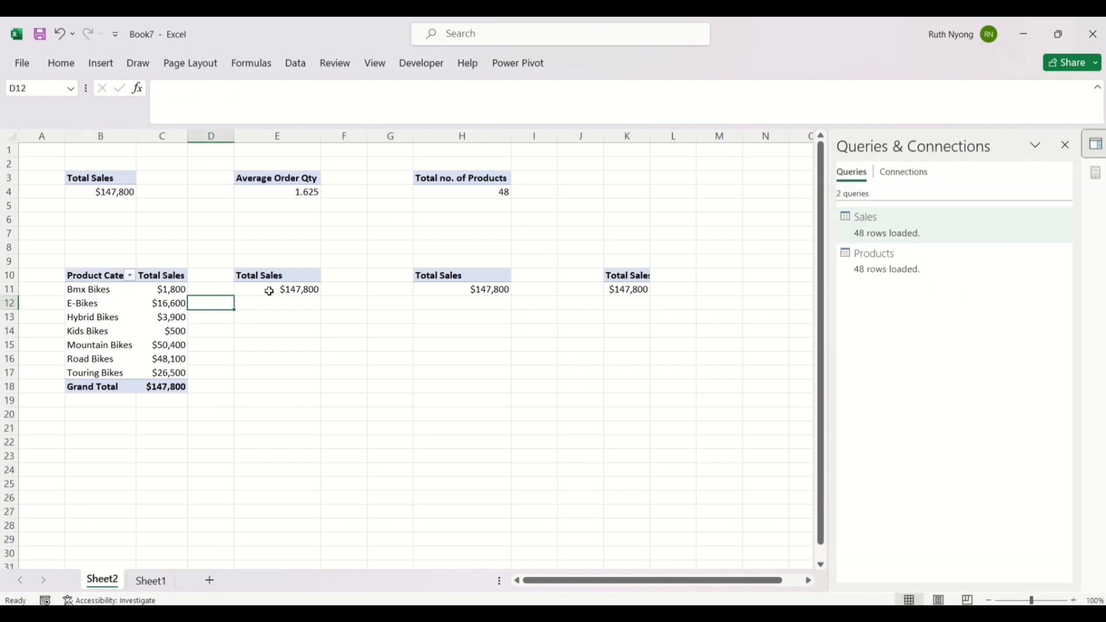
# Step: Add Order Status from the Sales table to the rows of the Total Sales PivotTable at E10
pyautogui.click(269, 291)
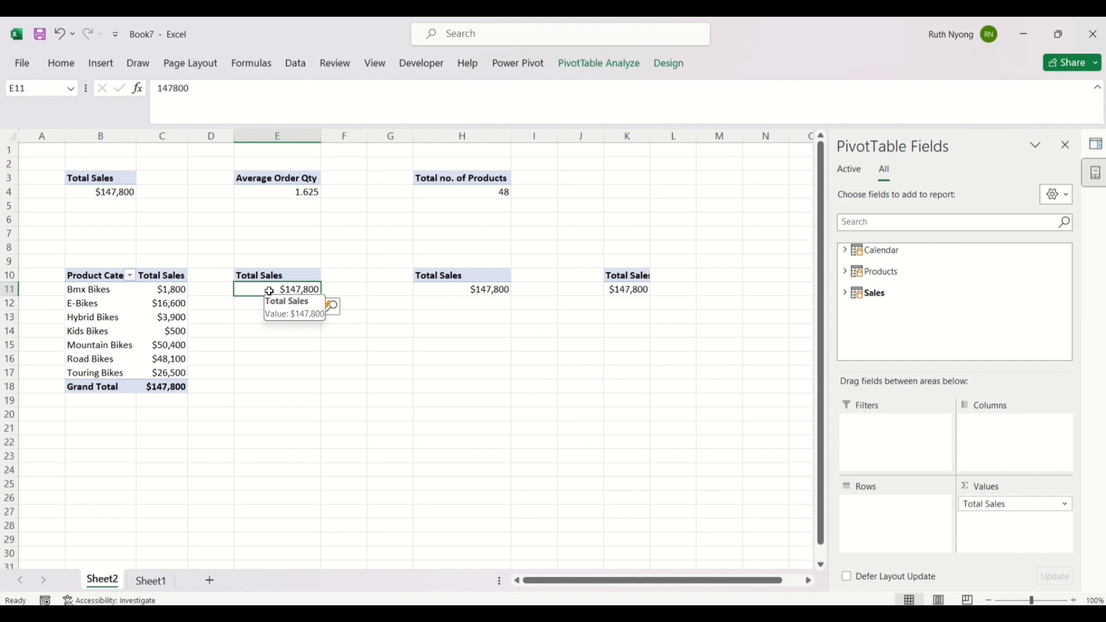
pyautogui.click(846, 294)
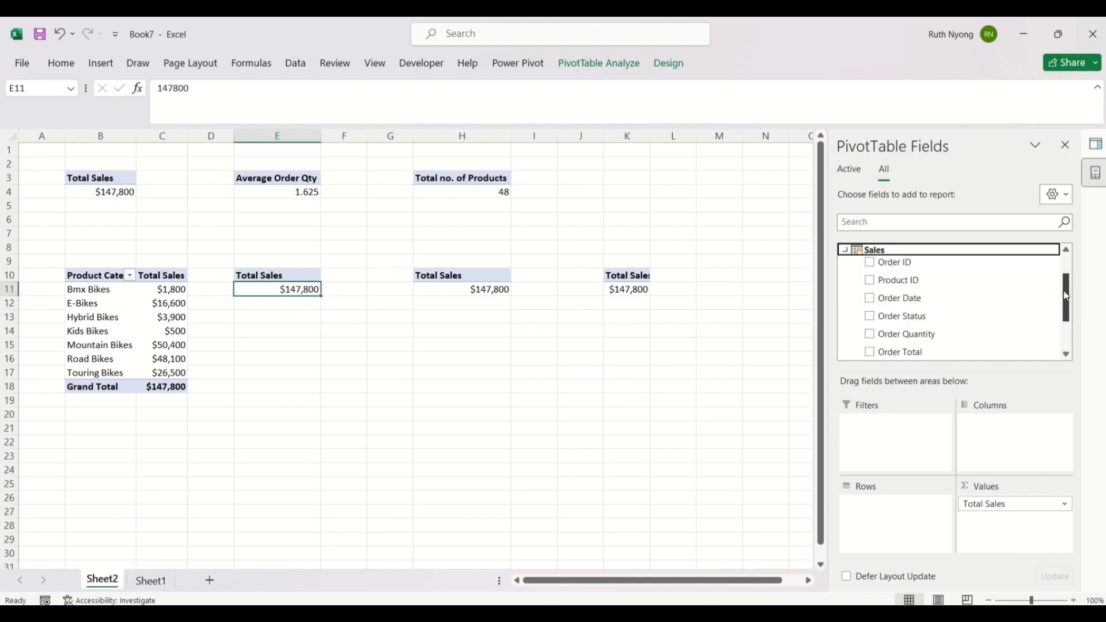
pyautogui.moveTo(1066, 295); pyautogui.dragTo(1066, 311)
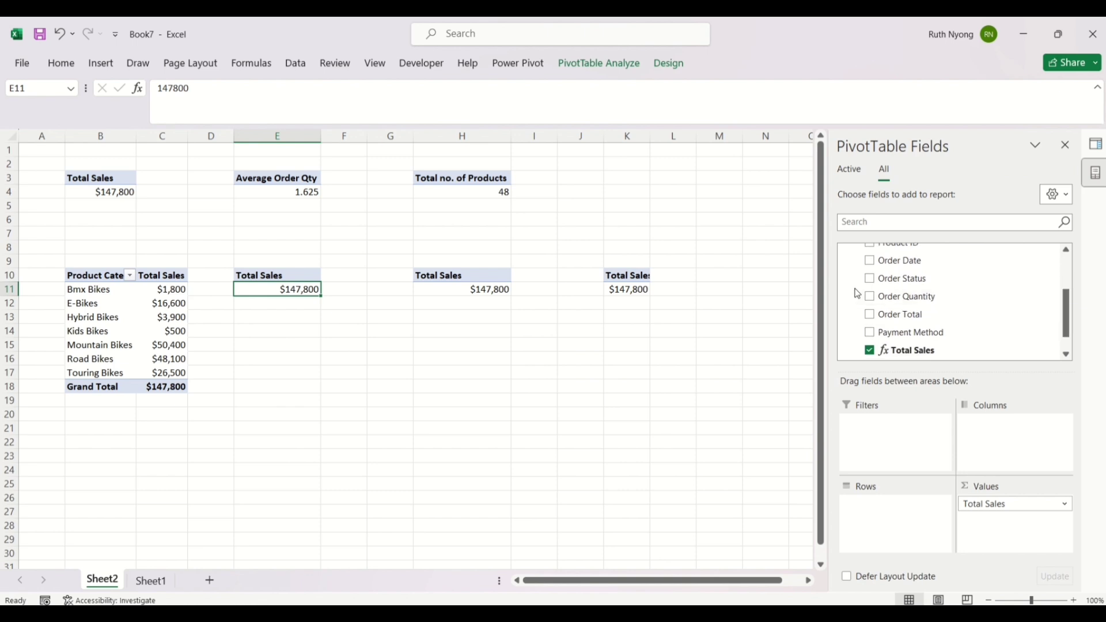
pyautogui.click(870, 280)
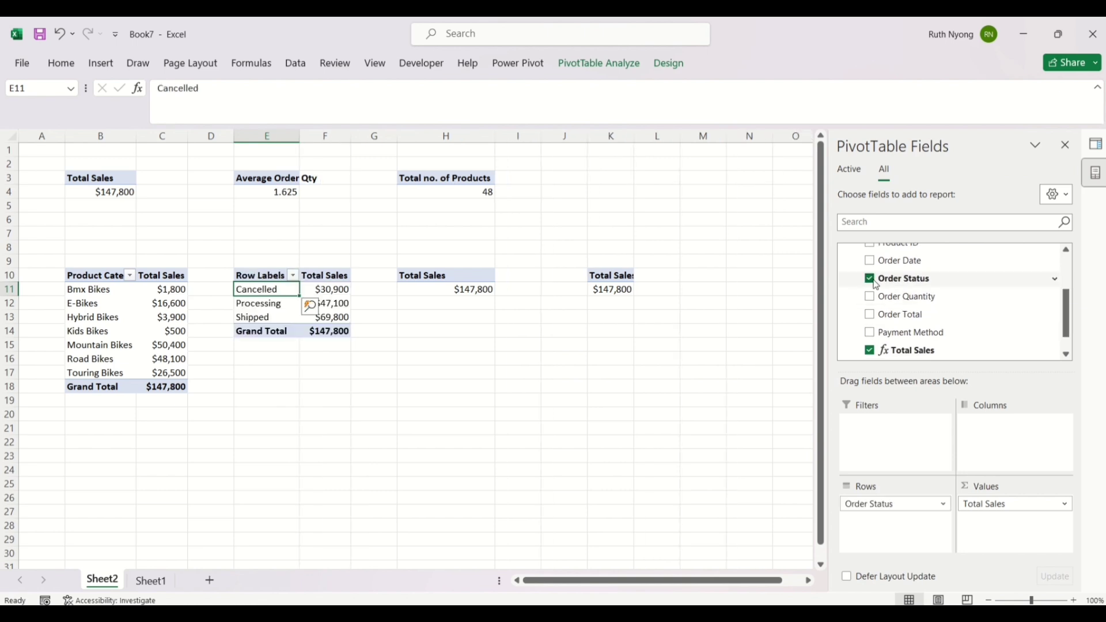
# Step: Add Payment Method from the Sales table to the rows of the Total Sales PivotTable at H10
pyautogui.click(465, 296)
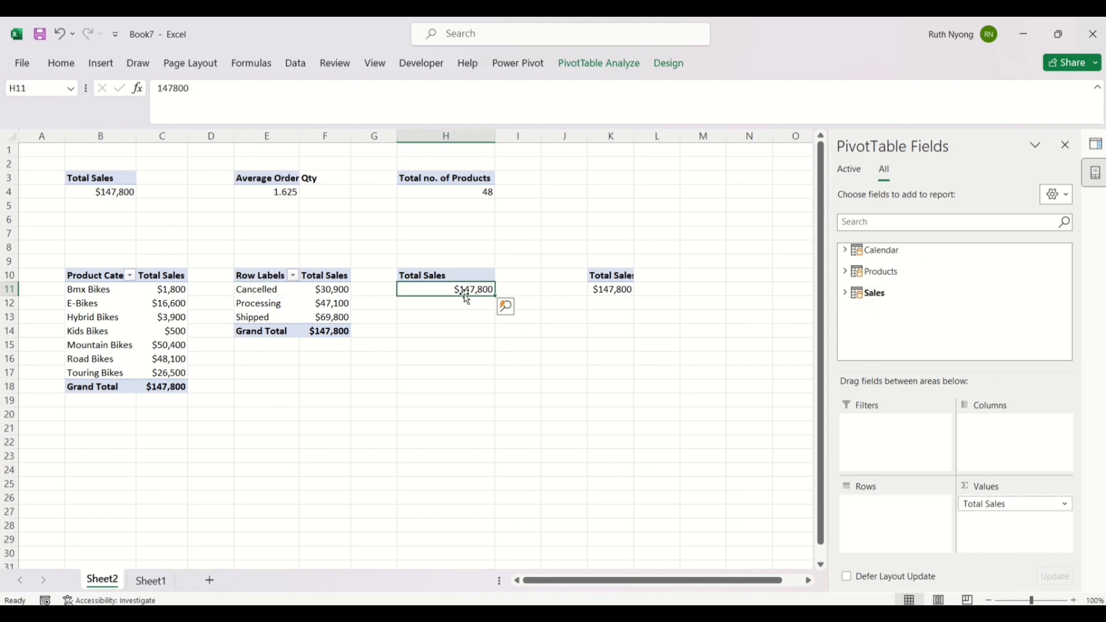
pyautogui.click(847, 292)
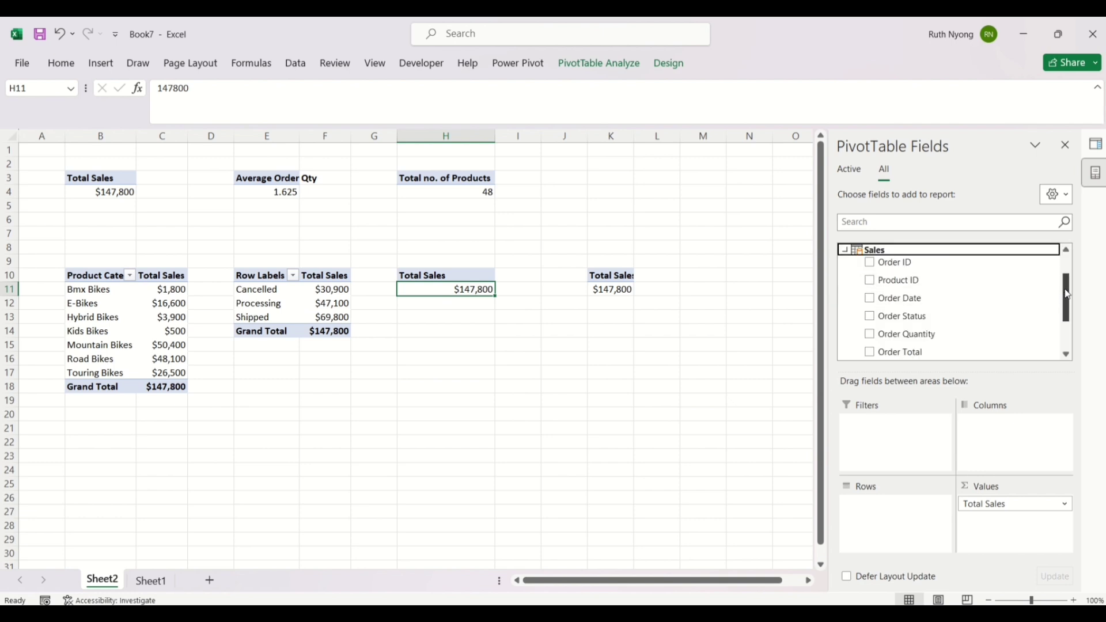
pyautogui.moveTo(1066, 294); pyautogui.dragTo(1066, 321)
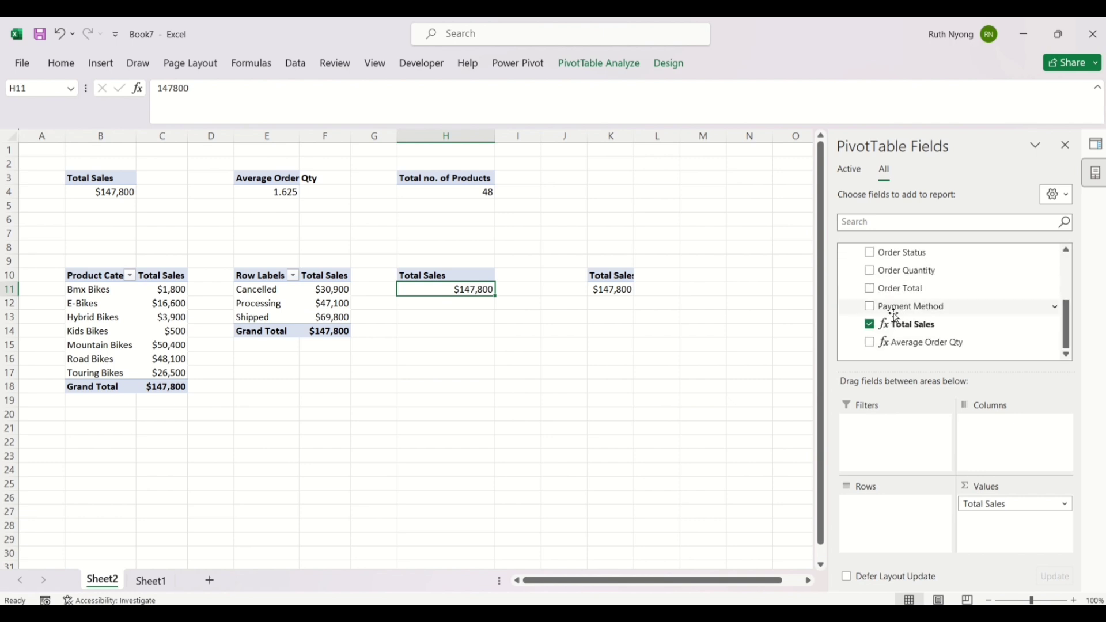
pyautogui.click(870, 307)
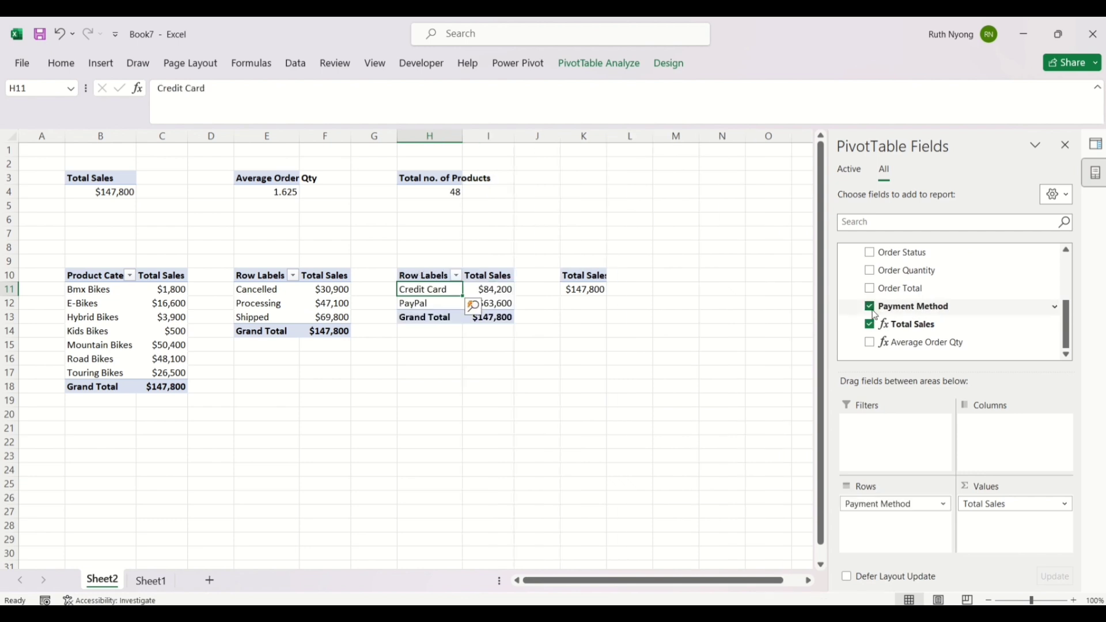
# Step: Try breaking down the Total Sales PivotTable at K10 by the Calendar Date Hierarchy, expanding 2023 and February, and remove the field again
pyautogui.click(579, 291)
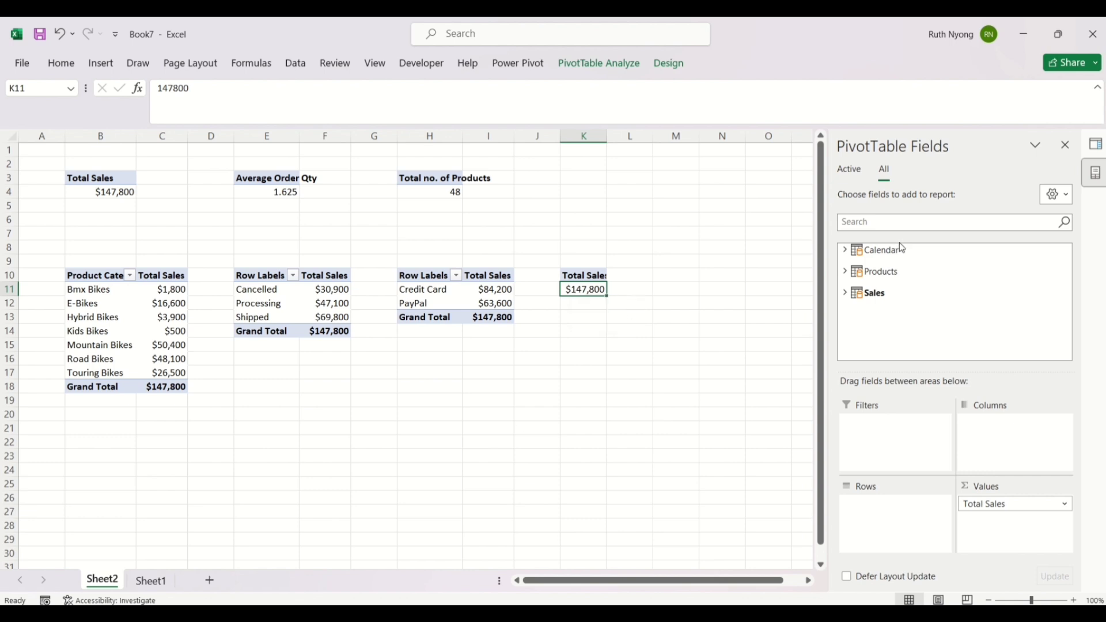
pyautogui.click(846, 252)
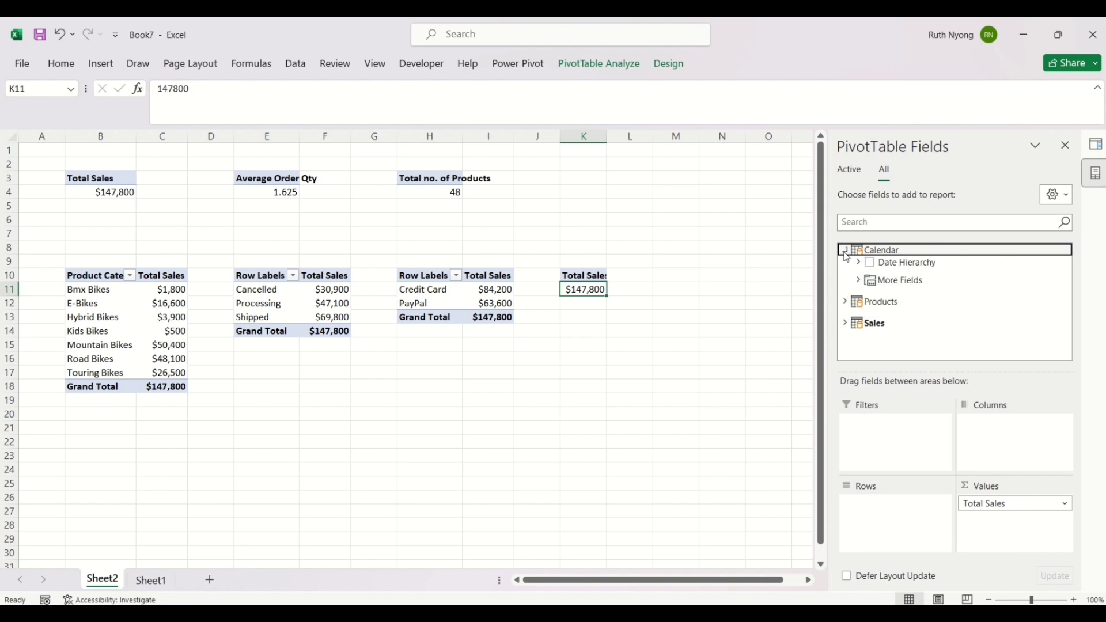
pyautogui.click(871, 264)
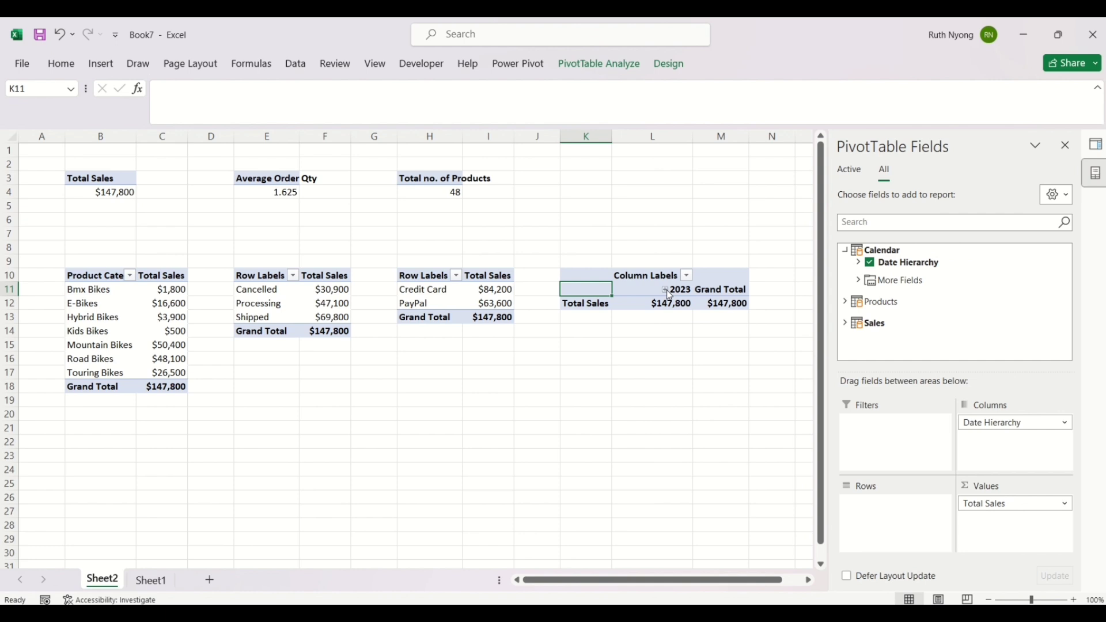
pyautogui.click(666, 290)
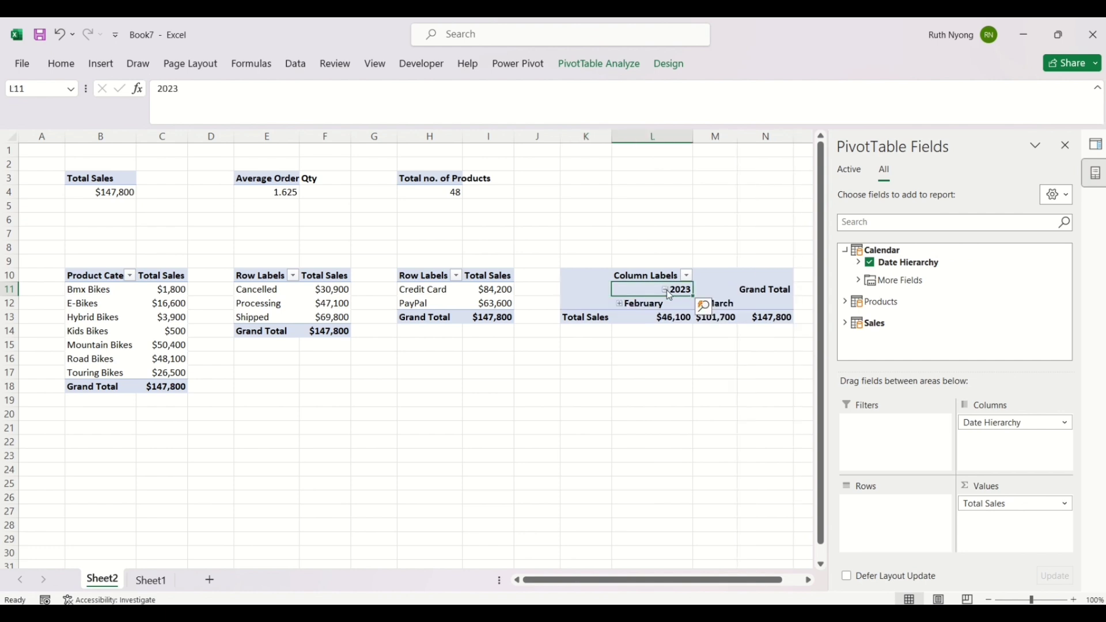
pyautogui.click(620, 303)
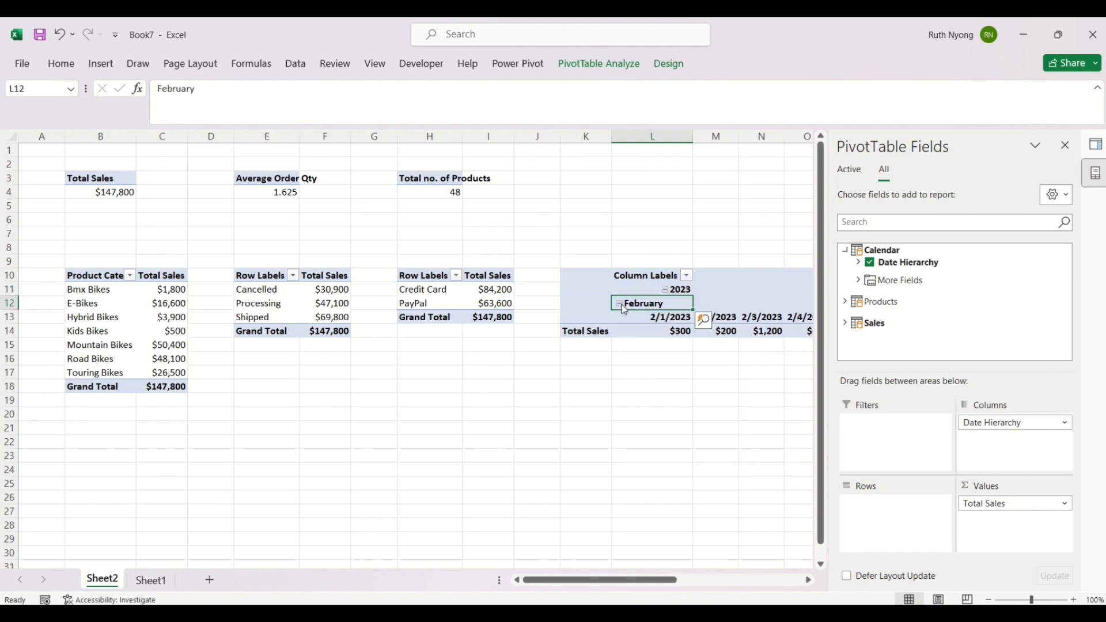
pyautogui.click(869, 262)
# Step: Add Day Of Week from the Calendar table's additional fields to the Total Sales PivotTable at K10 and place it in the rows
pyautogui.click(860, 281)
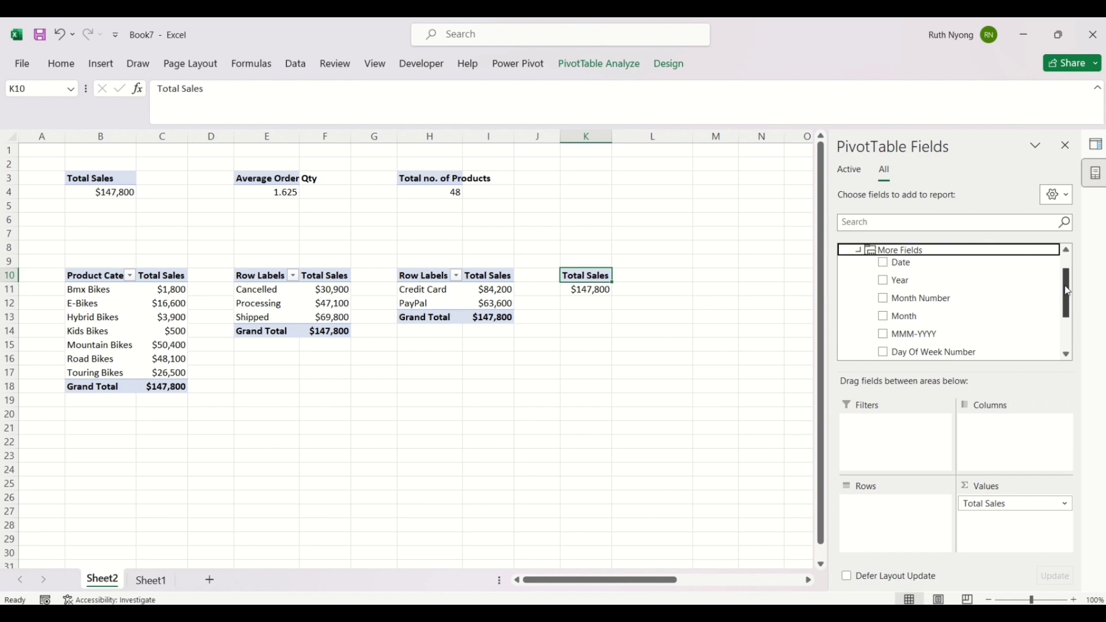
pyautogui.moveTo(1068, 291); pyautogui.dragTo(1068, 312)
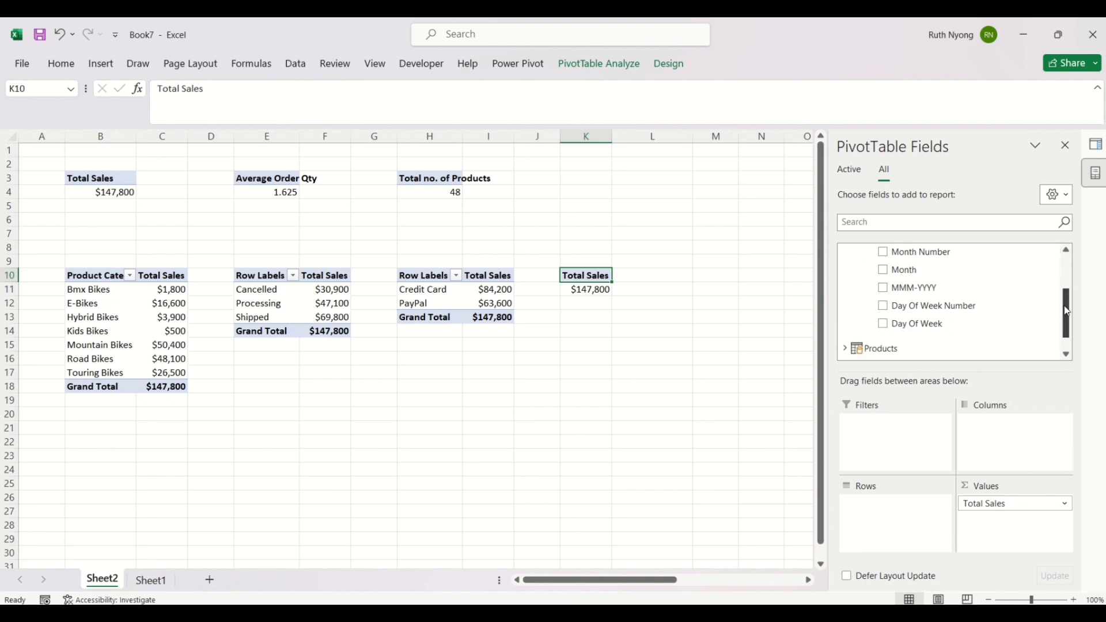
pyautogui.click(881, 324)
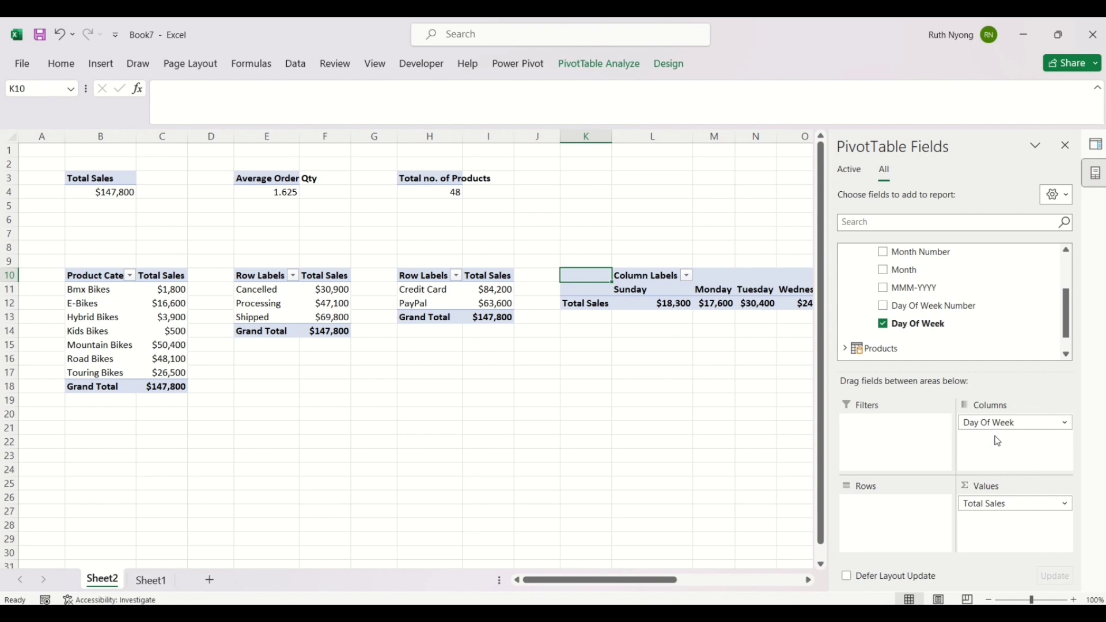
pyautogui.moveTo(1005, 422); pyautogui.dragTo(899, 512)
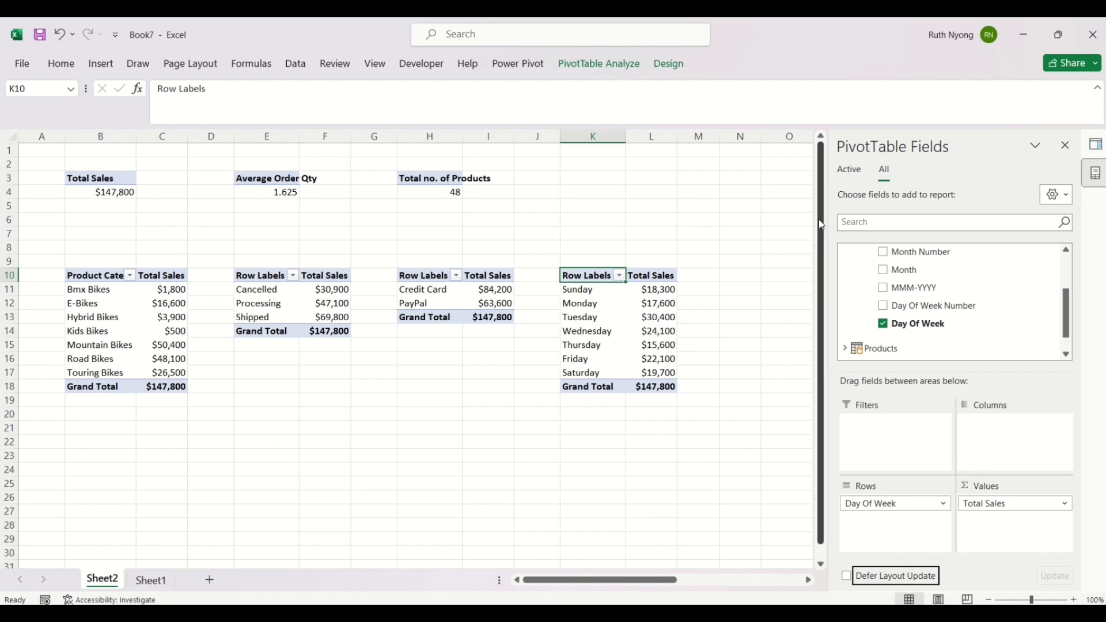
# Step: Insert a Clustered Bar PivotChart from the Product Category PivotTable at B10
pyautogui.moveTo(822, 223); pyautogui.dragTo(819, 154)
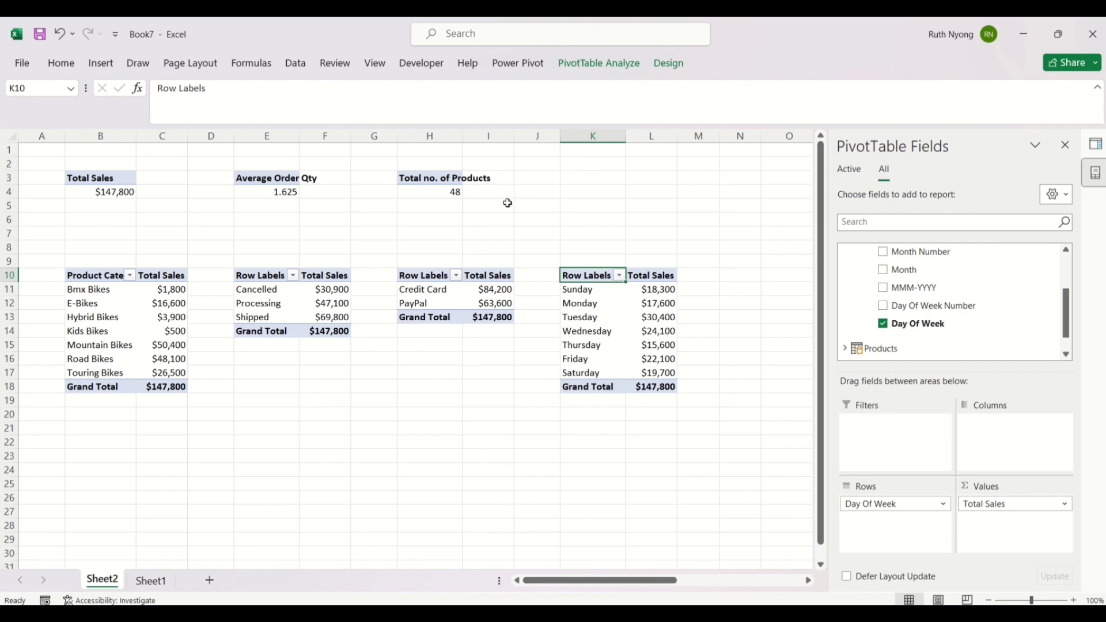
pyautogui.click(104, 318)
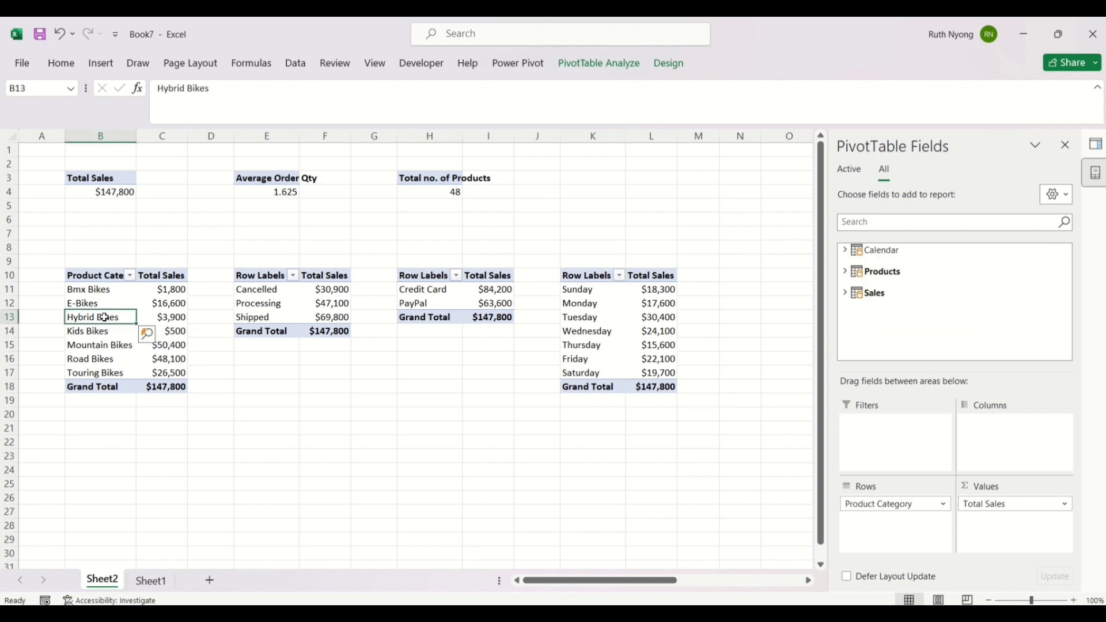
pyautogui.click(616, 64)
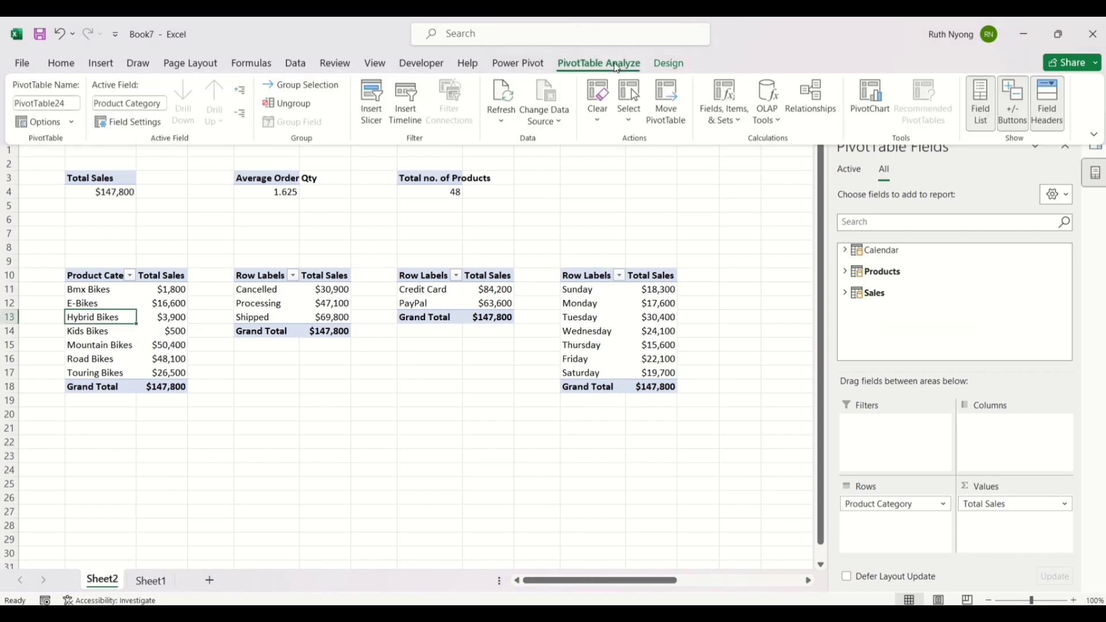
pyautogui.click(874, 112)
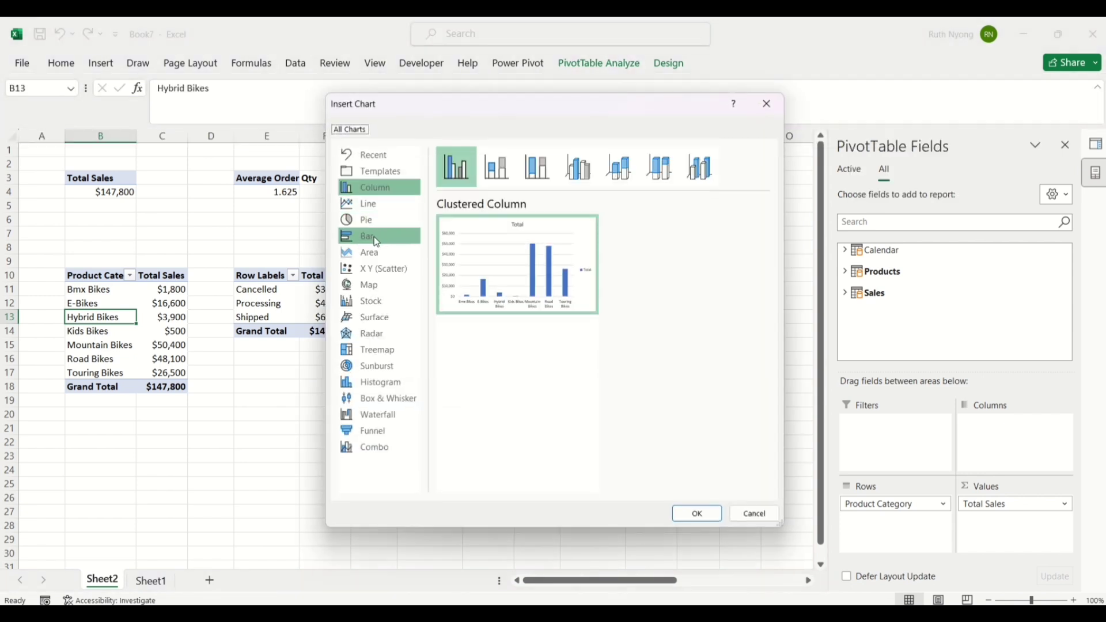
pyautogui.click(377, 240)
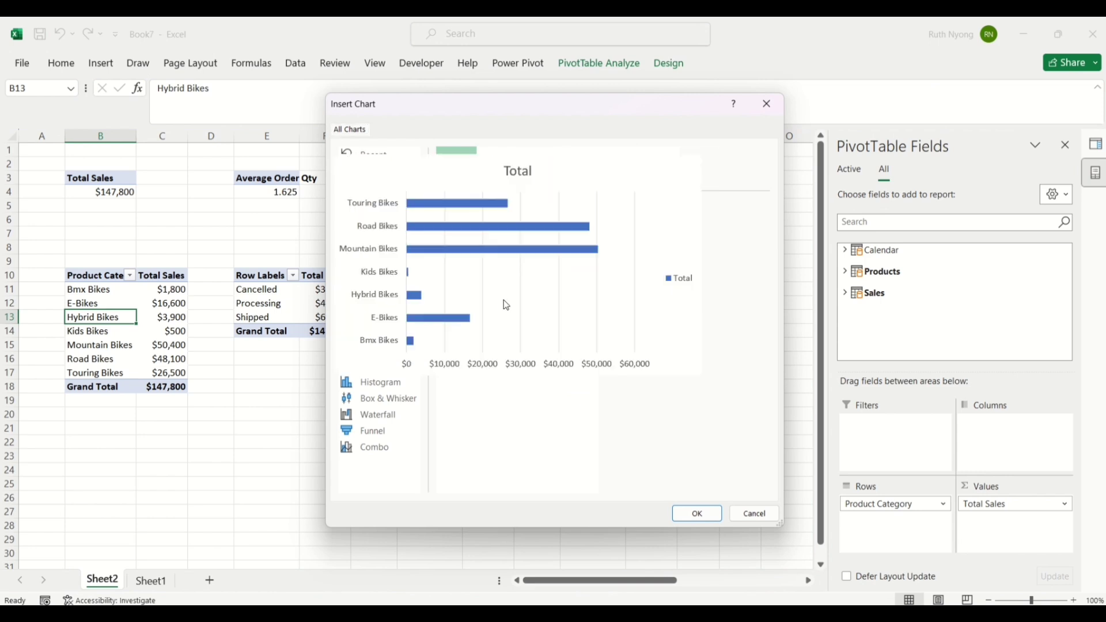
pyautogui.click(698, 513)
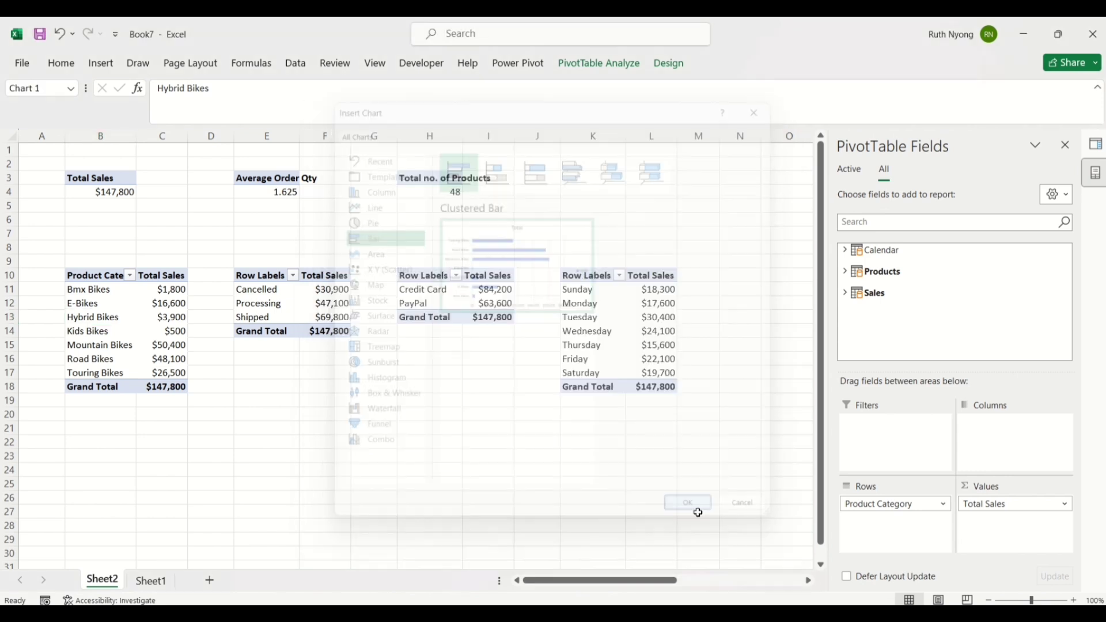
# Step: Move and shrink the bar chart to span about columns A to F and rows 16 to 28, and hide its field buttons
pyautogui.moveTo(513, 259); pyautogui.dragTo(309, 322)
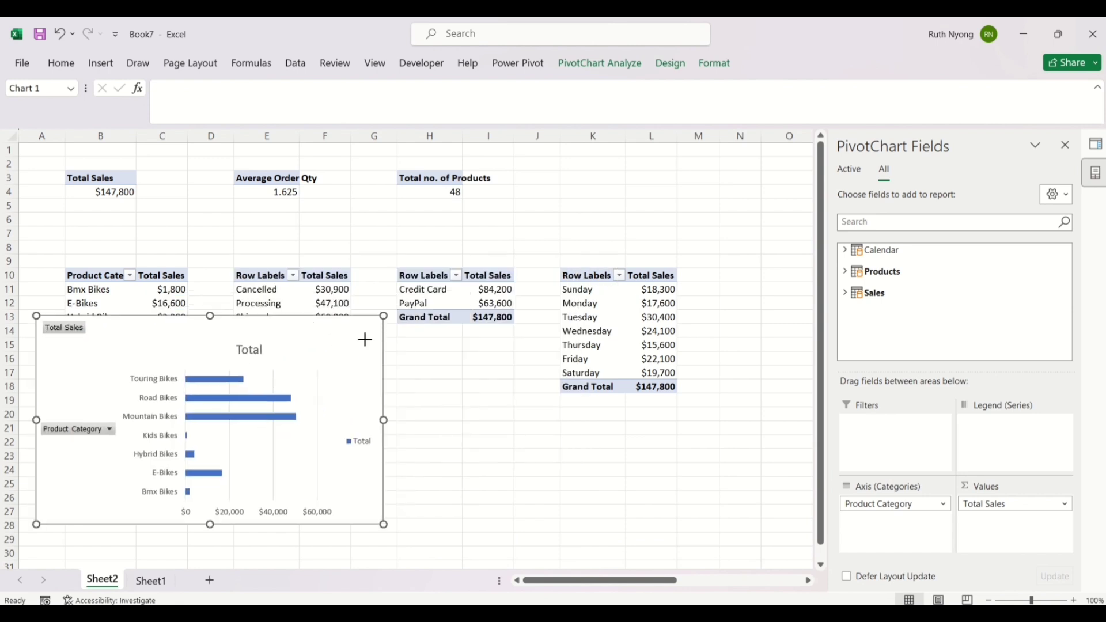
pyautogui.moveTo(365, 348); pyautogui.dragTo(327, 357)
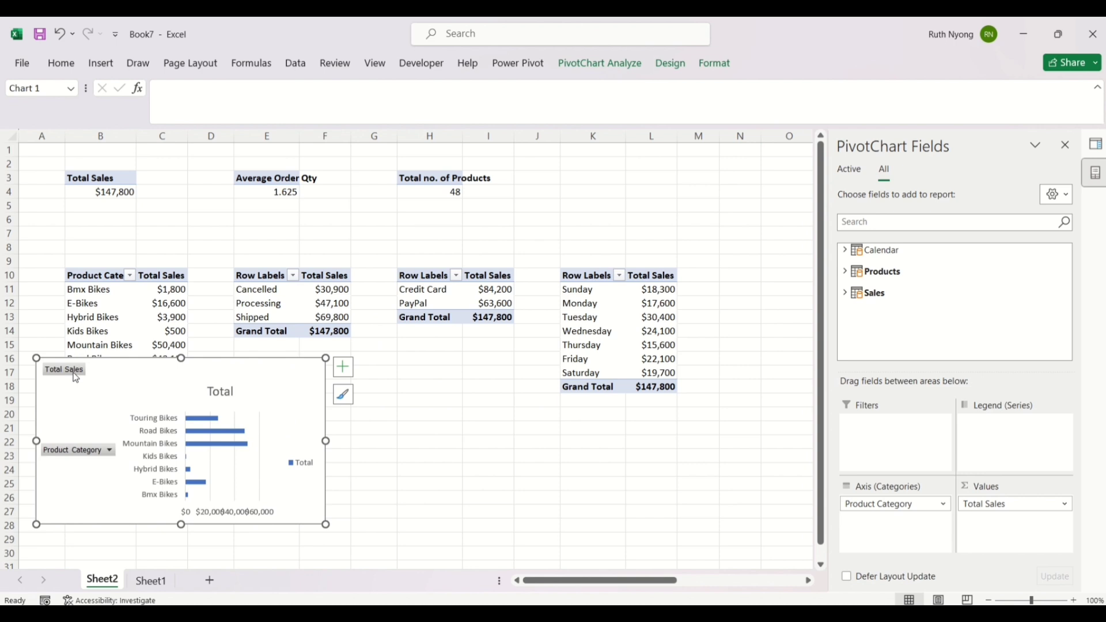
pyautogui.click(607, 63)
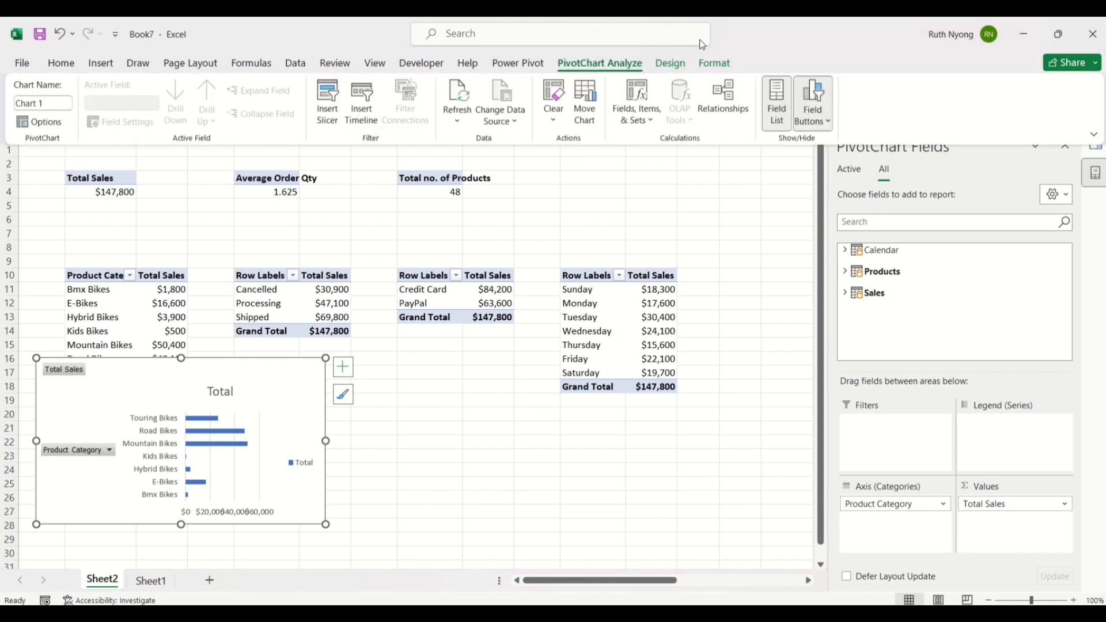
pyautogui.click(814, 97)
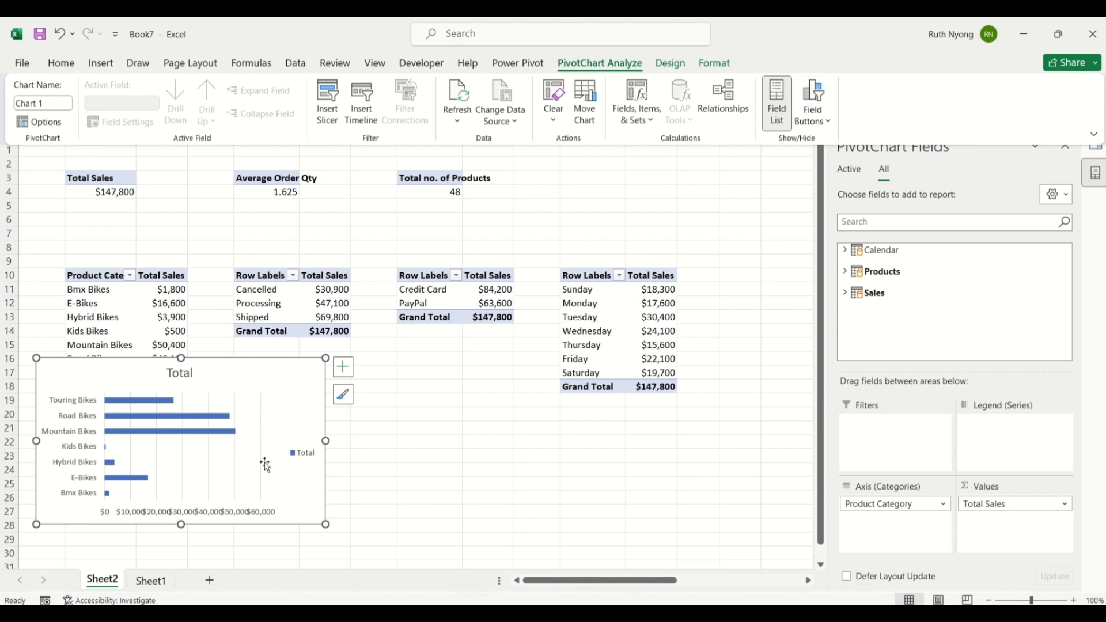
# Step: Show data labels on the bar chart and remove its gridlines, legend and primary horizontal axis
pyautogui.click(343, 367)
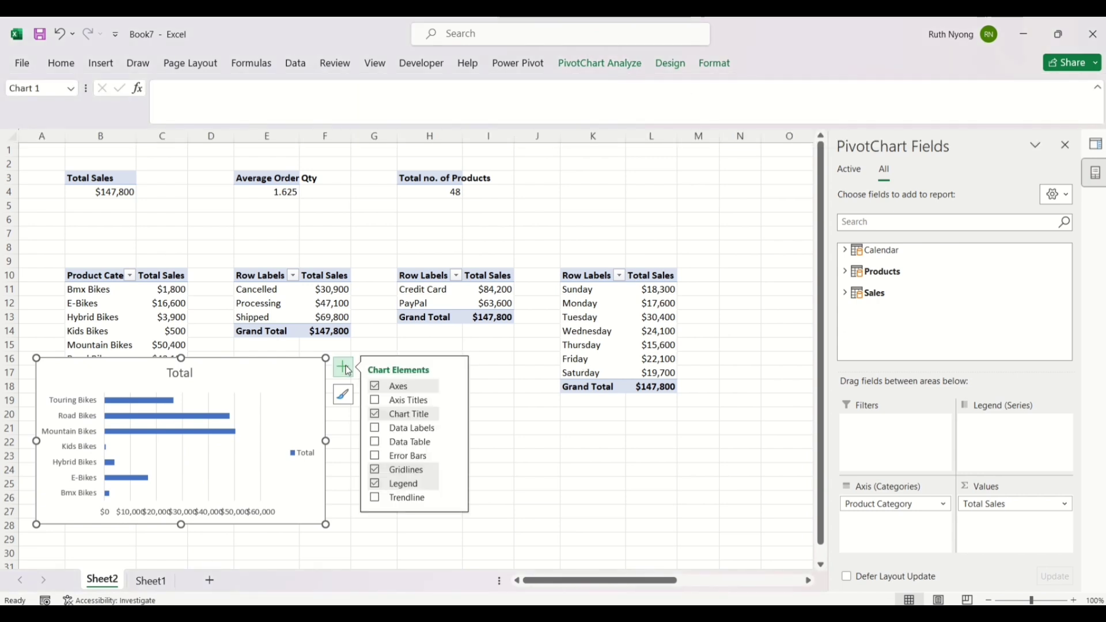
pyautogui.click(375, 472)
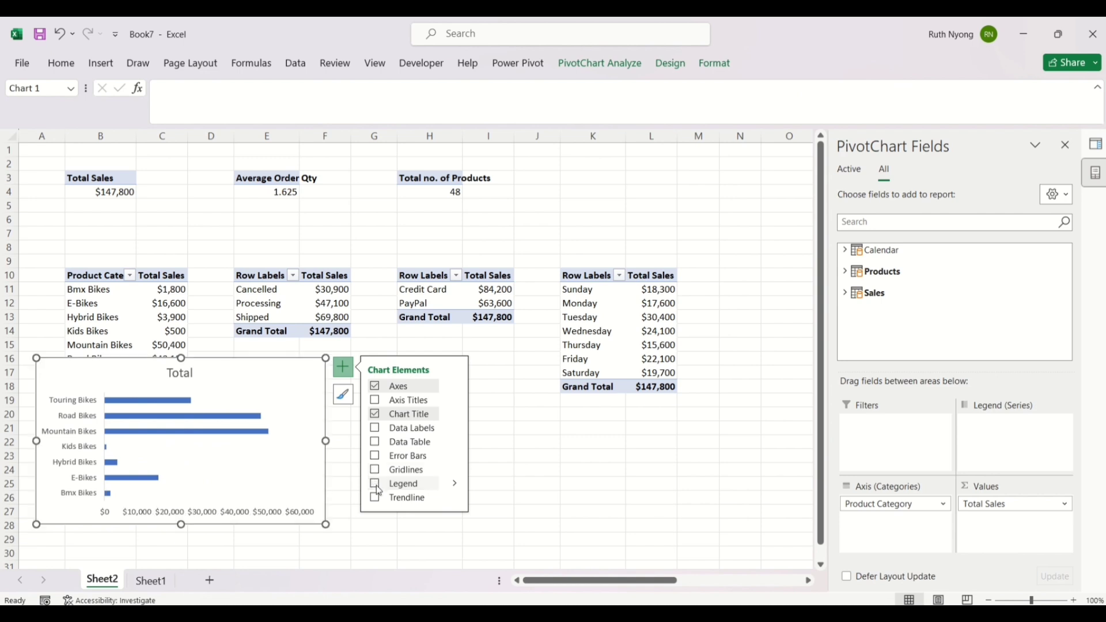
pyautogui.click(375, 428)
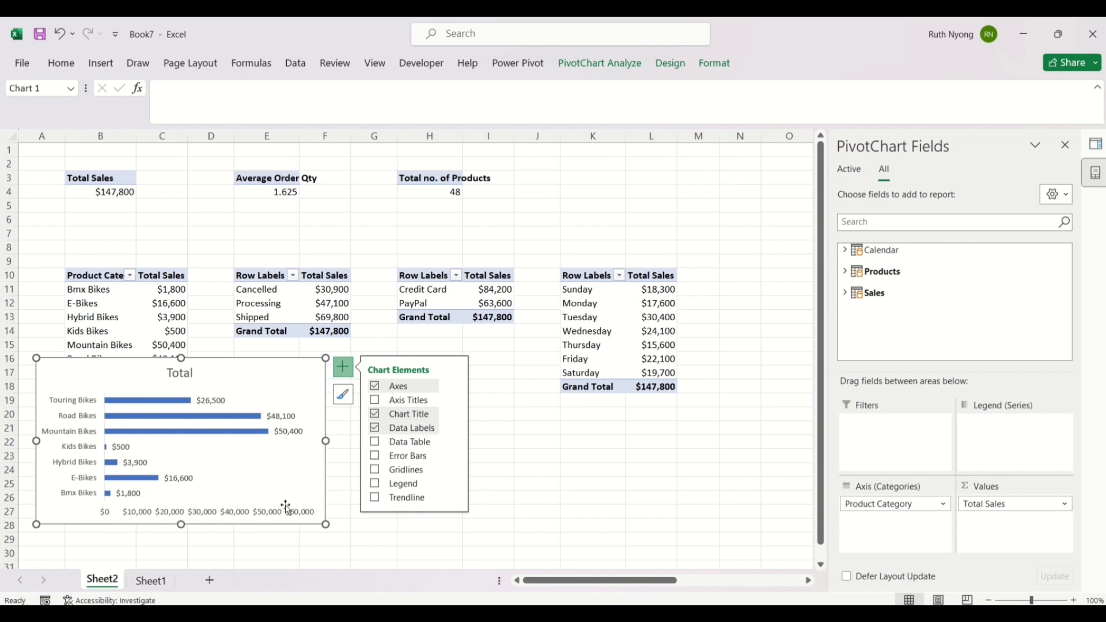
pyautogui.click(455, 388)
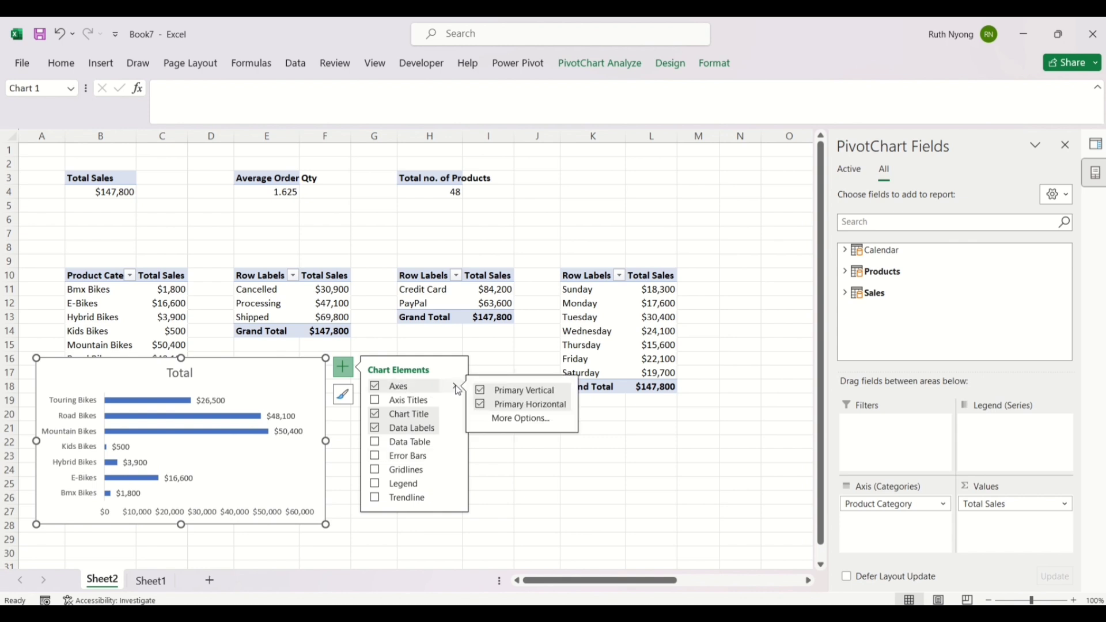
pyautogui.click(483, 407)
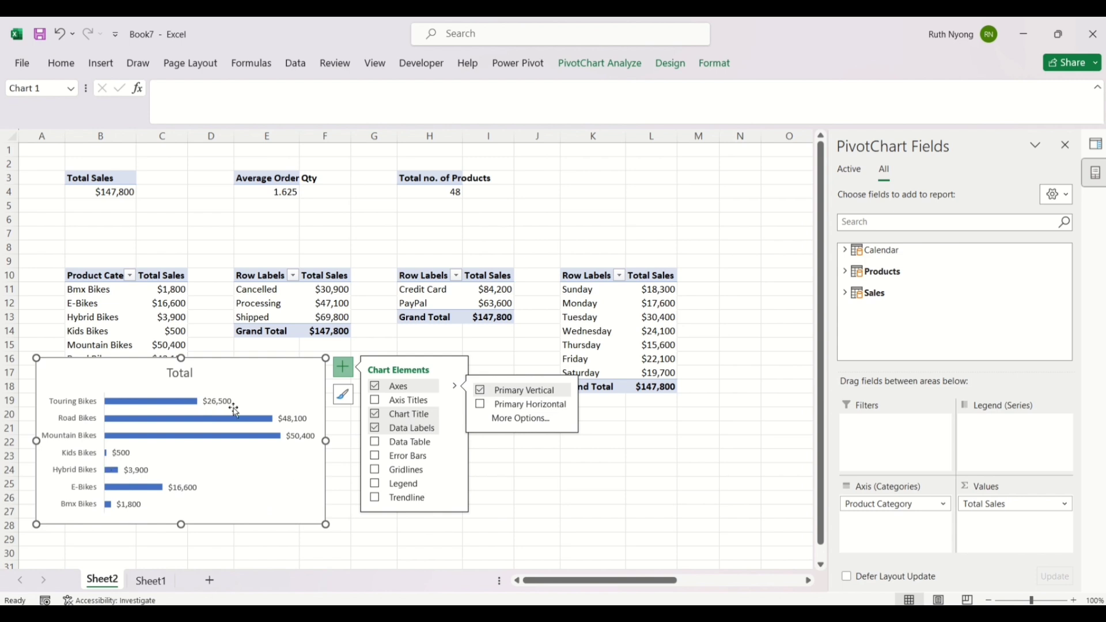
# Step: Change the bar chart's title to "Total Sales By Product Category"
pyautogui.click(195, 372)
pyautogui.doubleClick(194, 372)
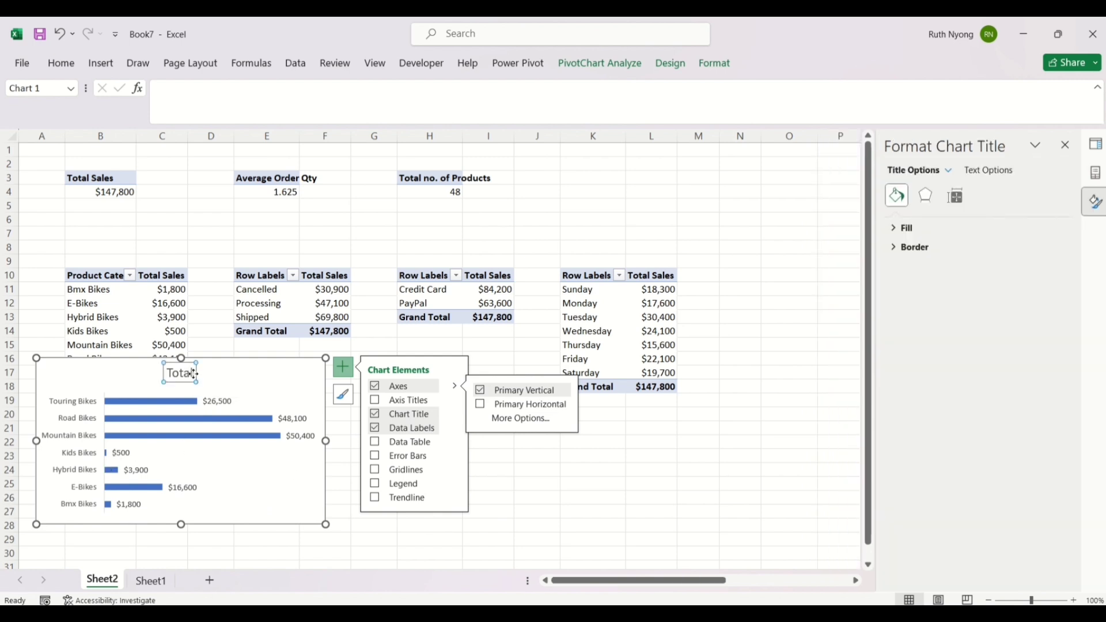
pyautogui.click(192, 373)
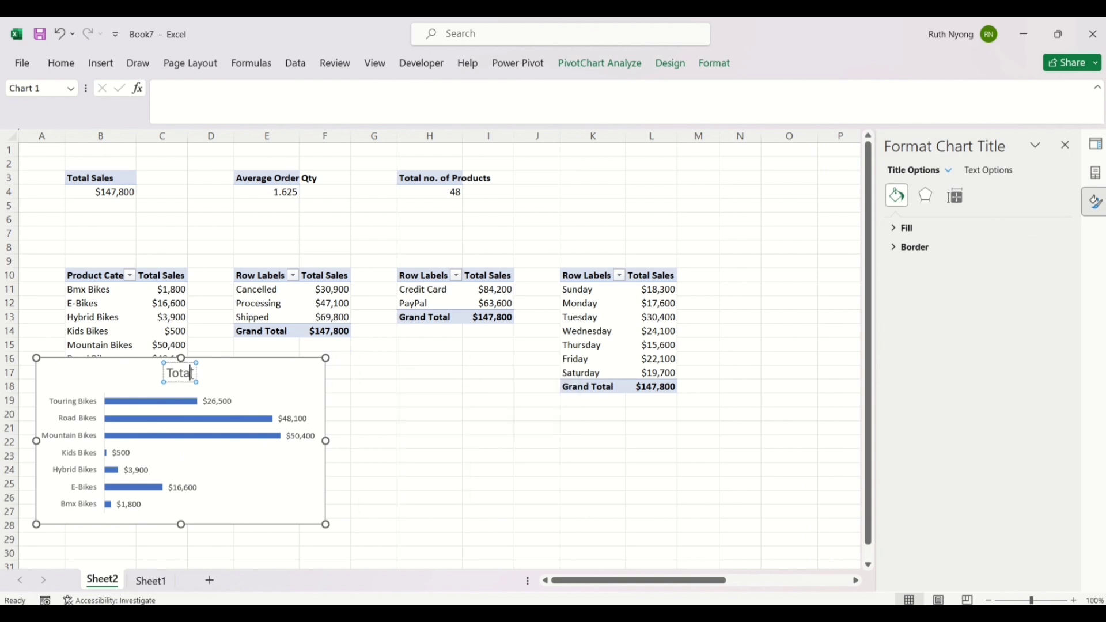
pyautogui.write('Sales')
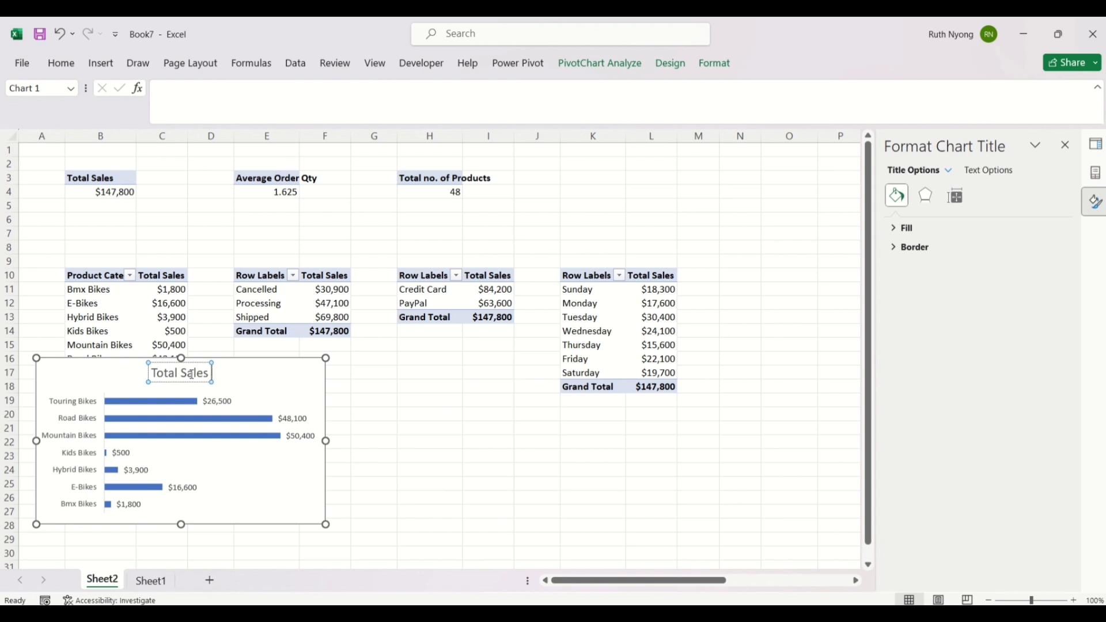
pyautogui.write(' By Pr')
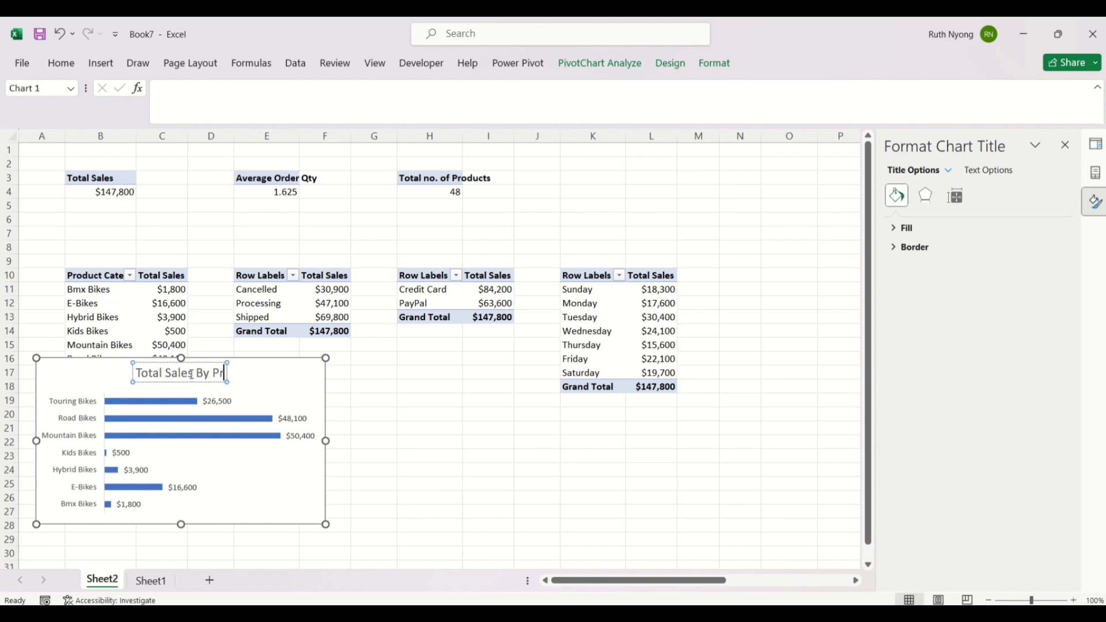
pyautogui.write('oduct Cat')
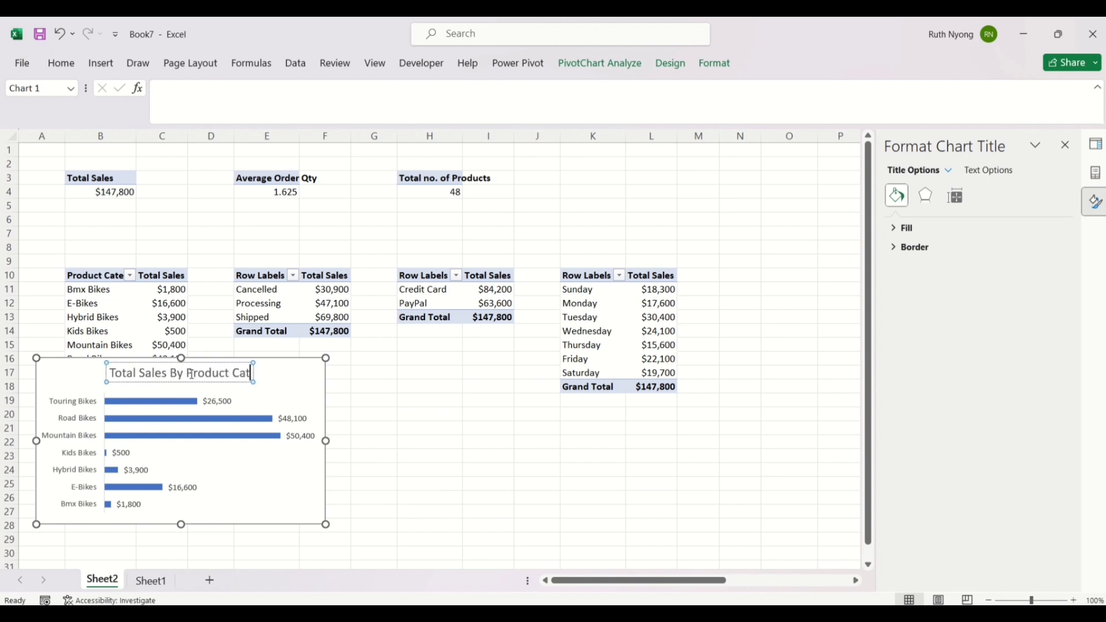
pyautogui.write('egory')
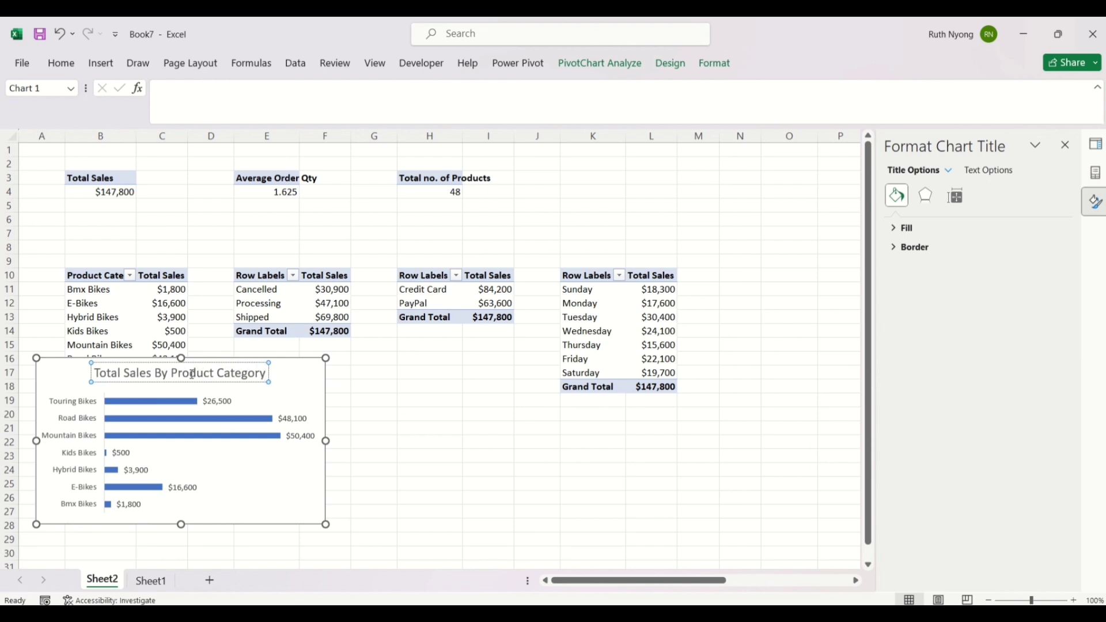
pyautogui.click(342, 463)
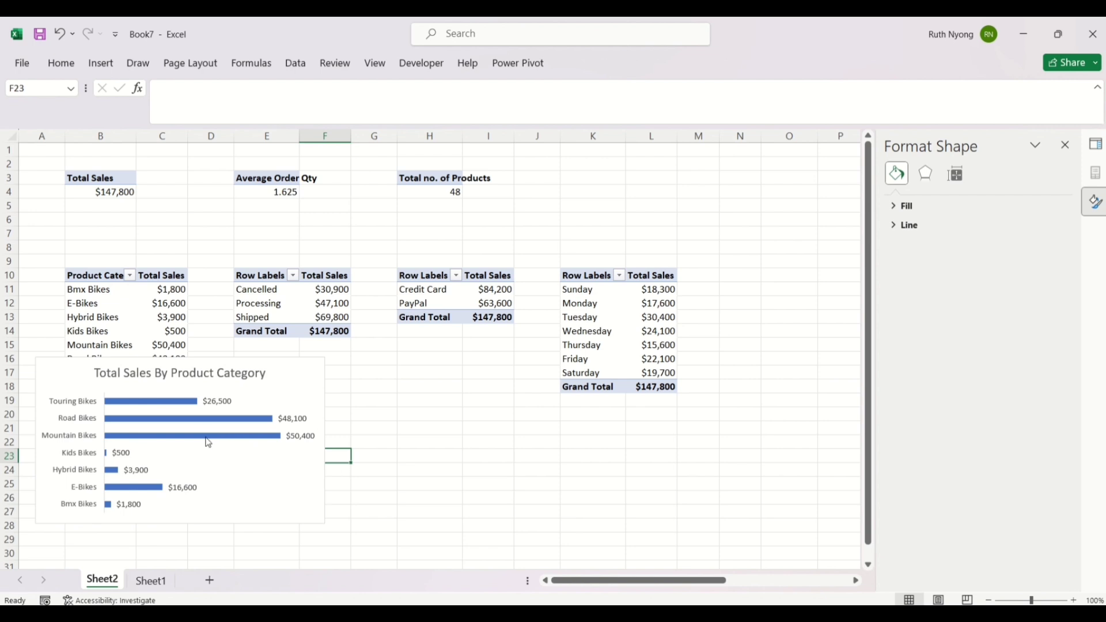
# Step: Thicken the bars in the Product Category chart by setting the data series' gap width to 42%
pyautogui.doubleClick(172, 423)
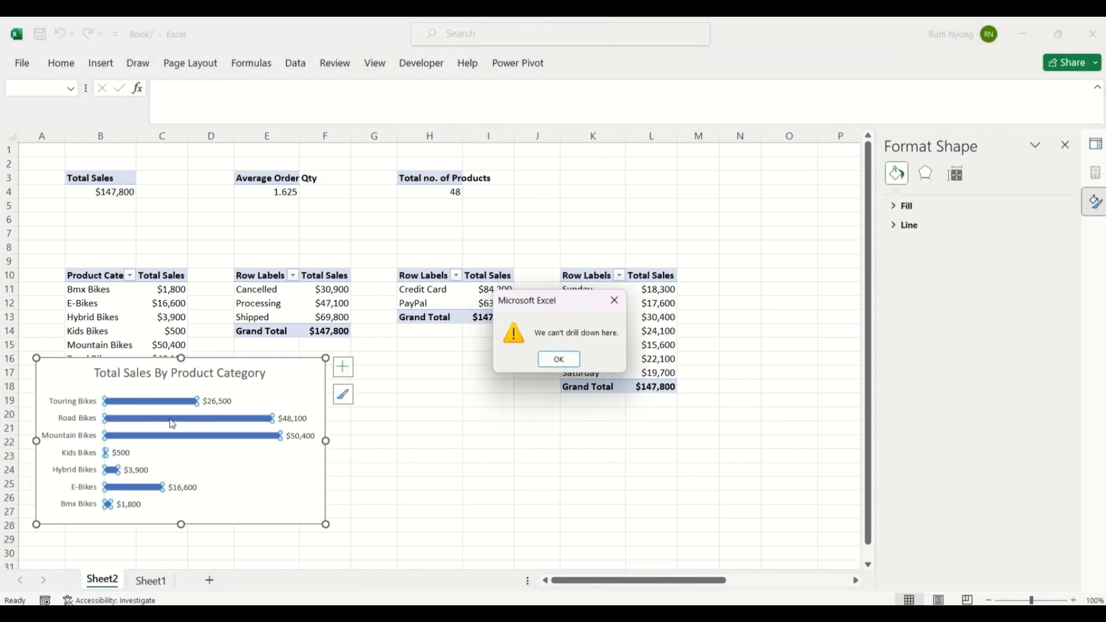
pyautogui.click(558, 361)
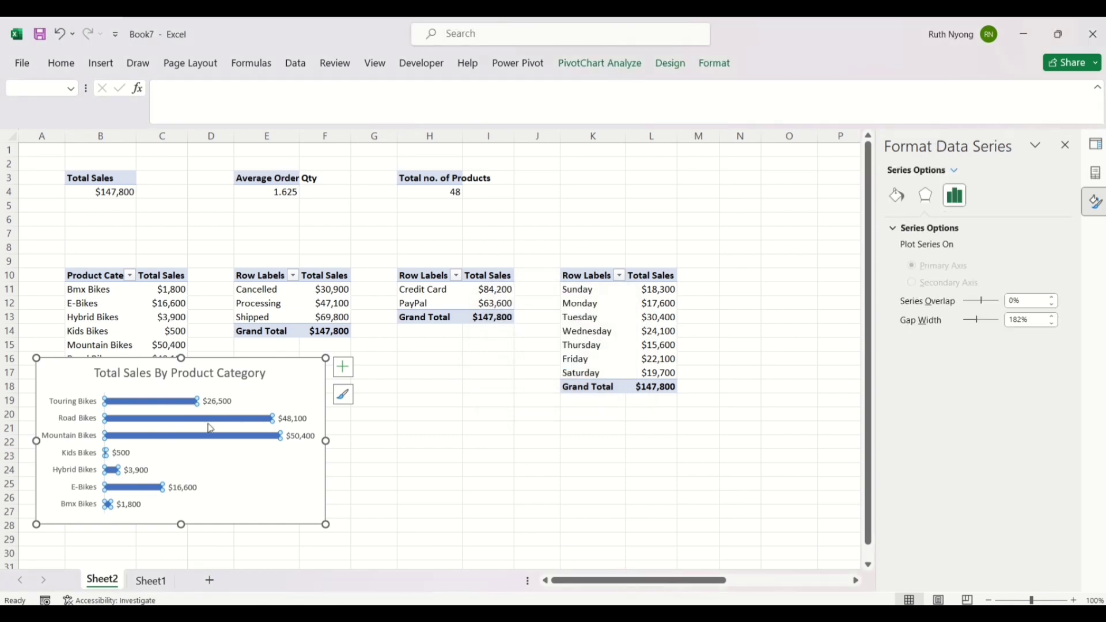
pyautogui.moveTo(198, 424)
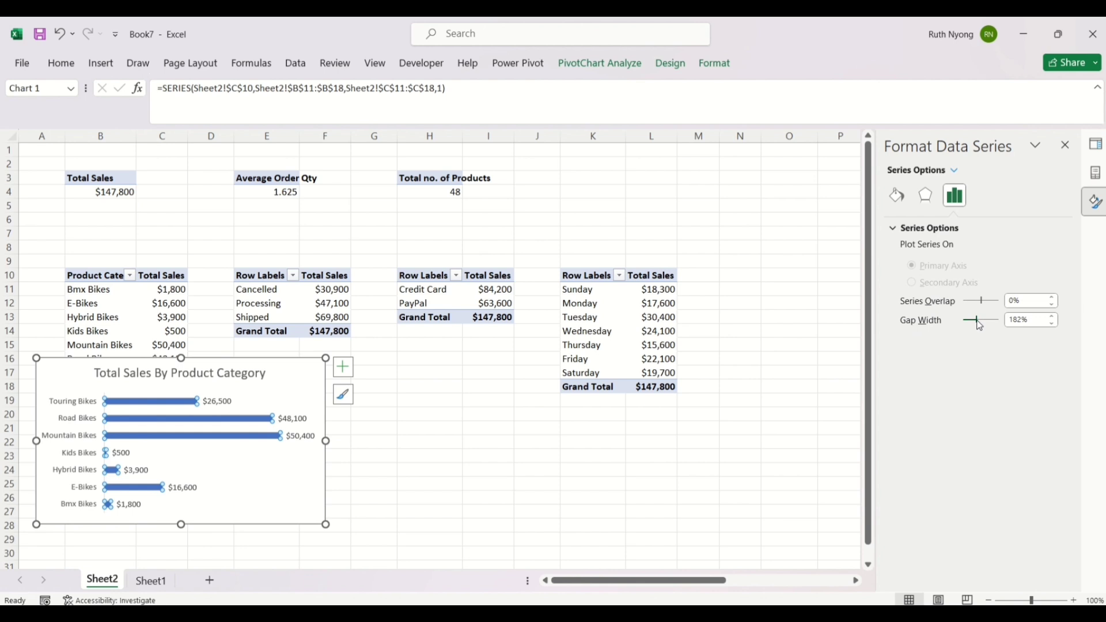
pyautogui.moveTo(976, 320); pyautogui.dragTo(969, 323)
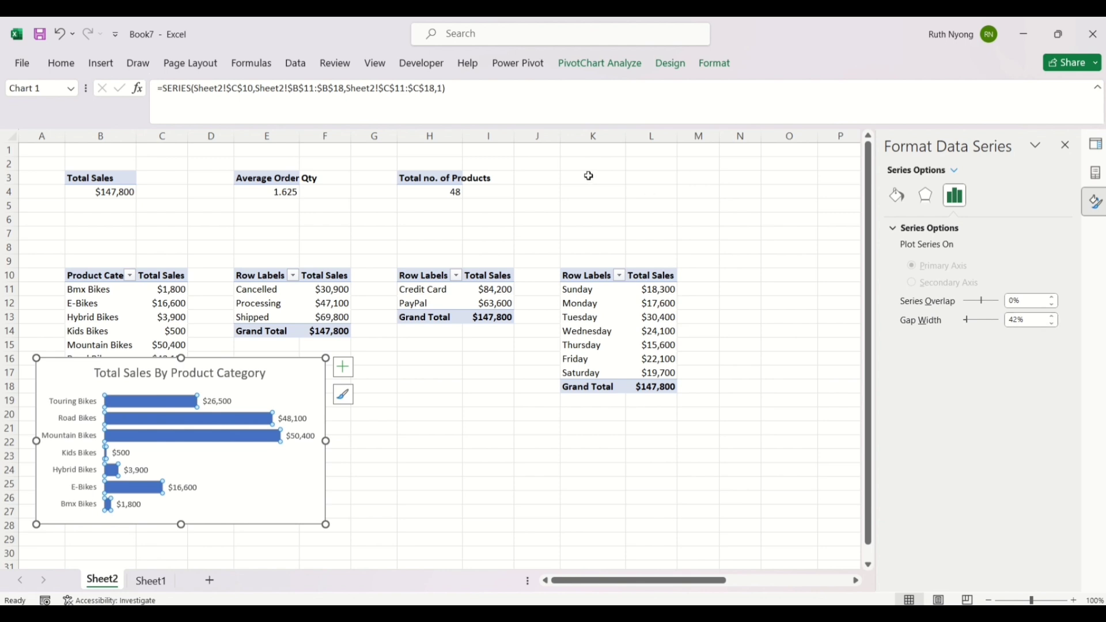
pyautogui.click(748, 236)
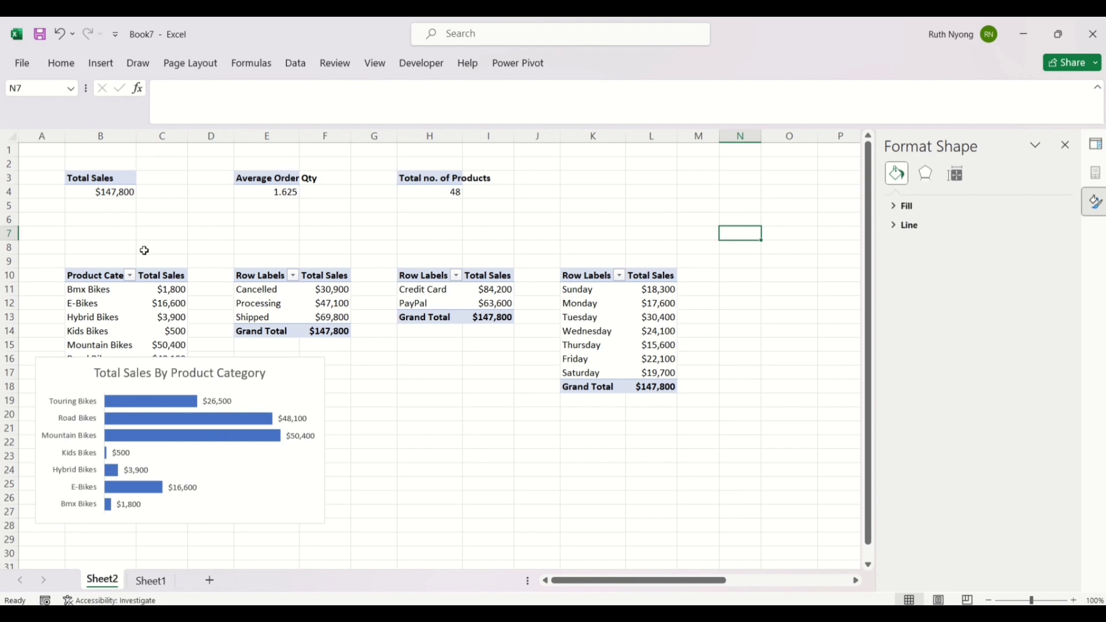
pyautogui.click(178, 65)
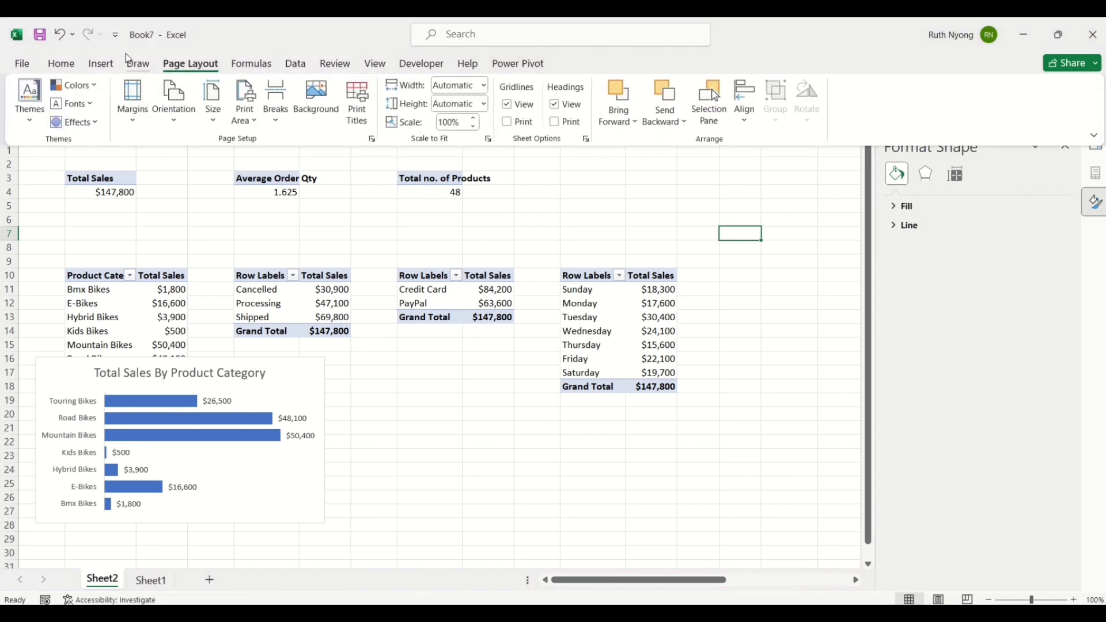
pyautogui.click(96, 87)
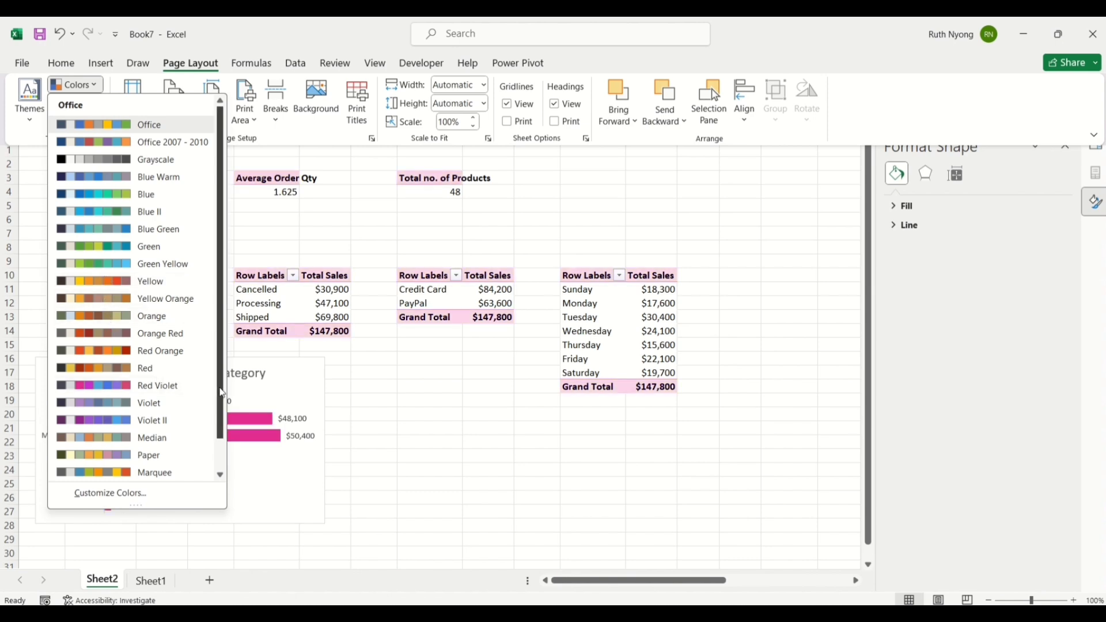
pyautogui.moveTo(223, 392); pyautogui.dragTo(222, 426)
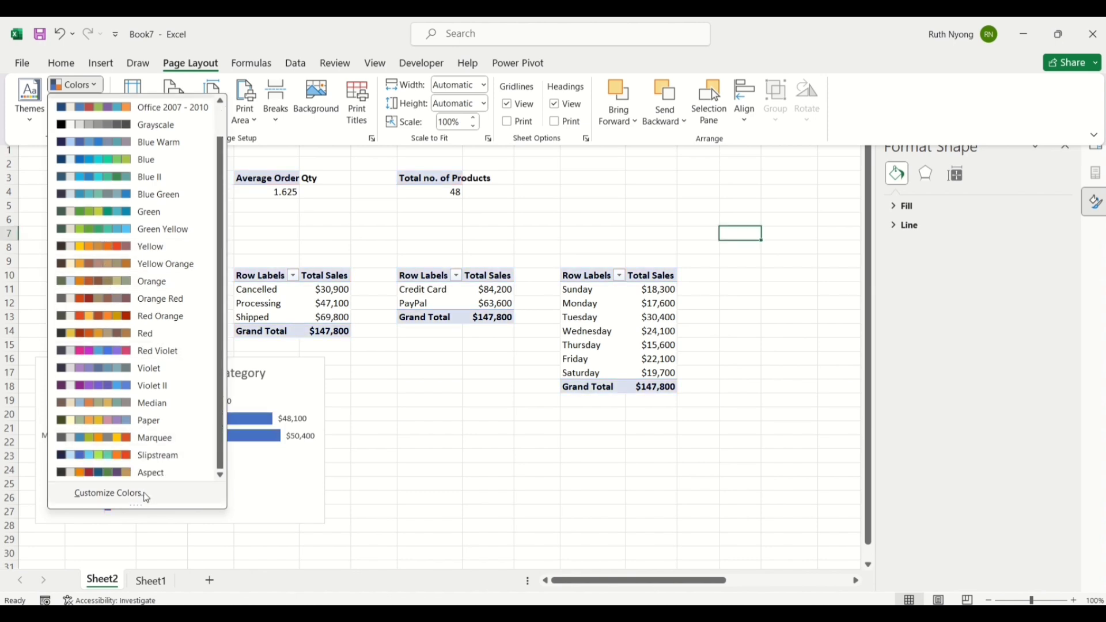
pyautogui.click(103, 498)
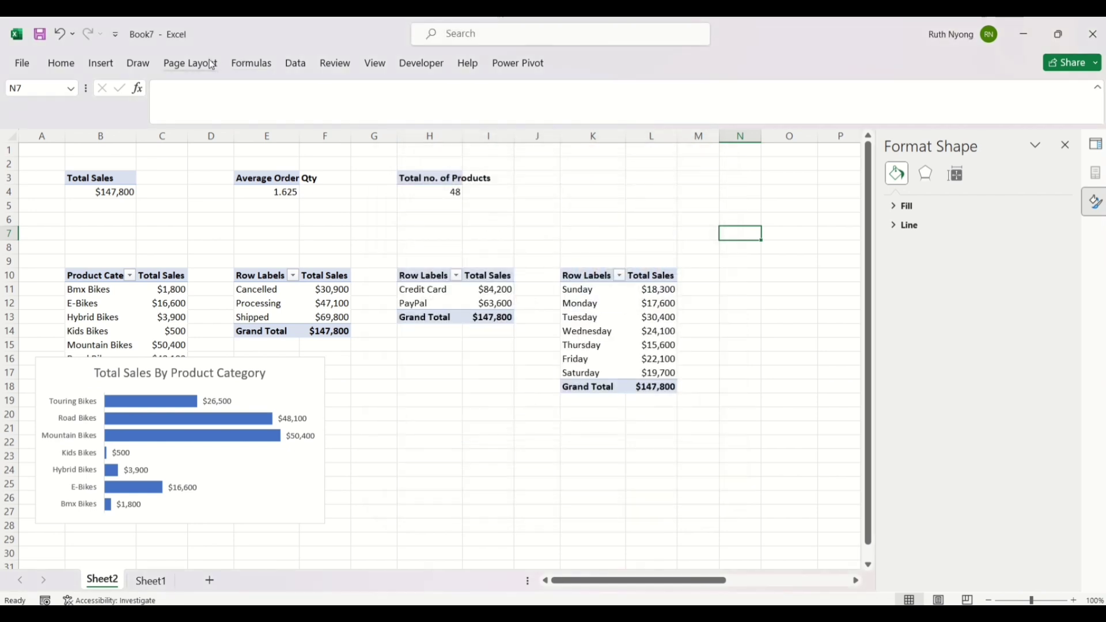
# Step: Apply the Marquee theme colors to the workbook
pyautogui.click(210, 64)
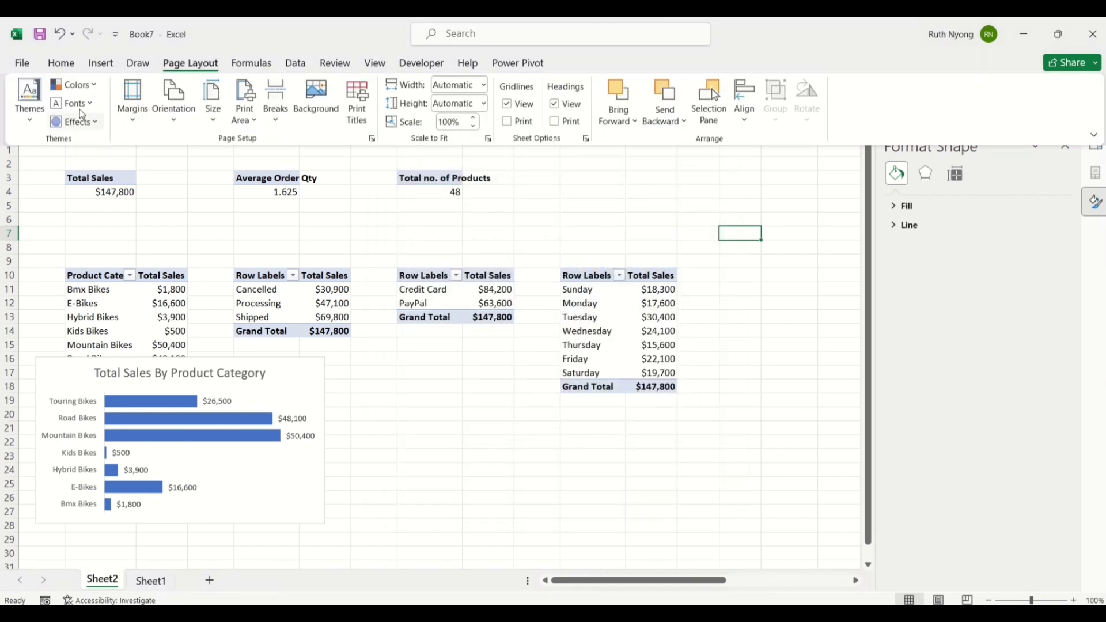
pyautogui.click(75, 85)
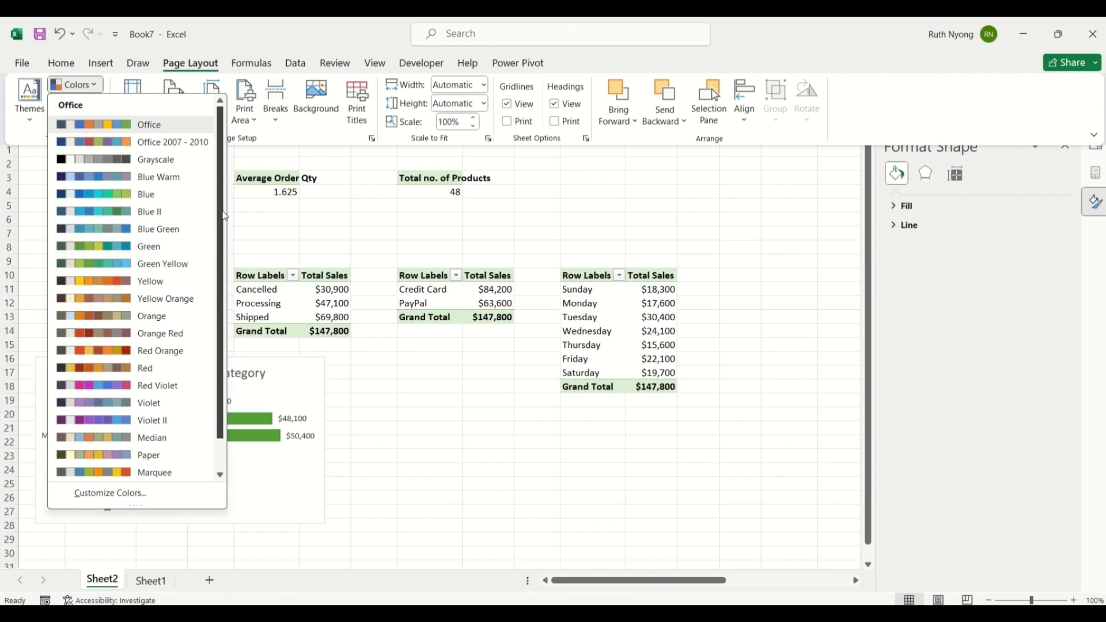
pyautogui.scroll(-2, 224, 215)
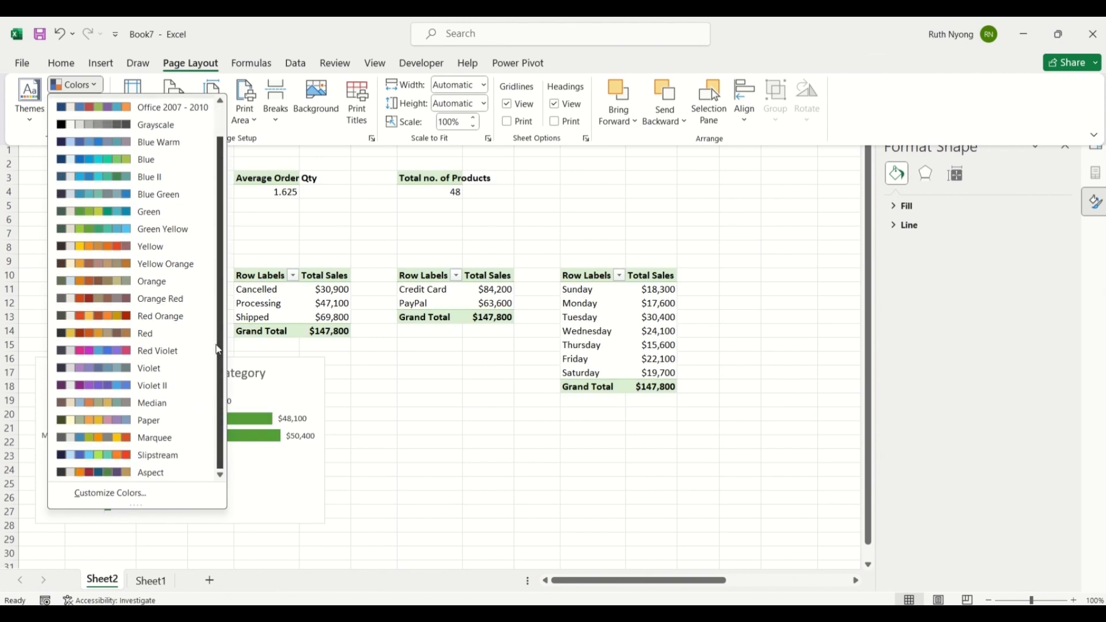
pyautogui.click(109, 441)
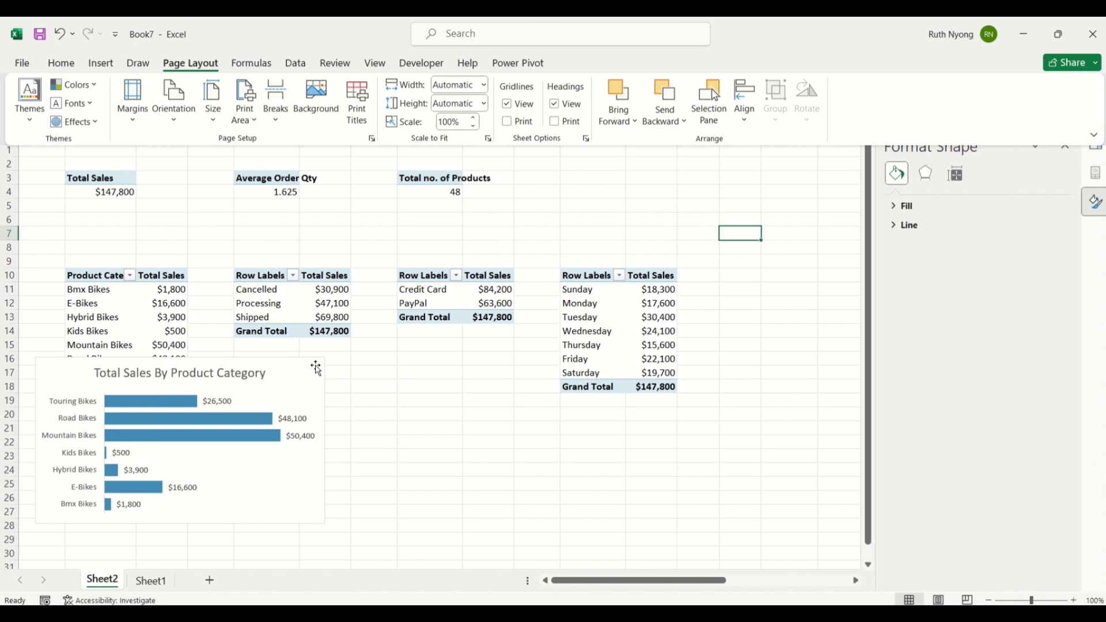
pyautogui.click(359, 392)
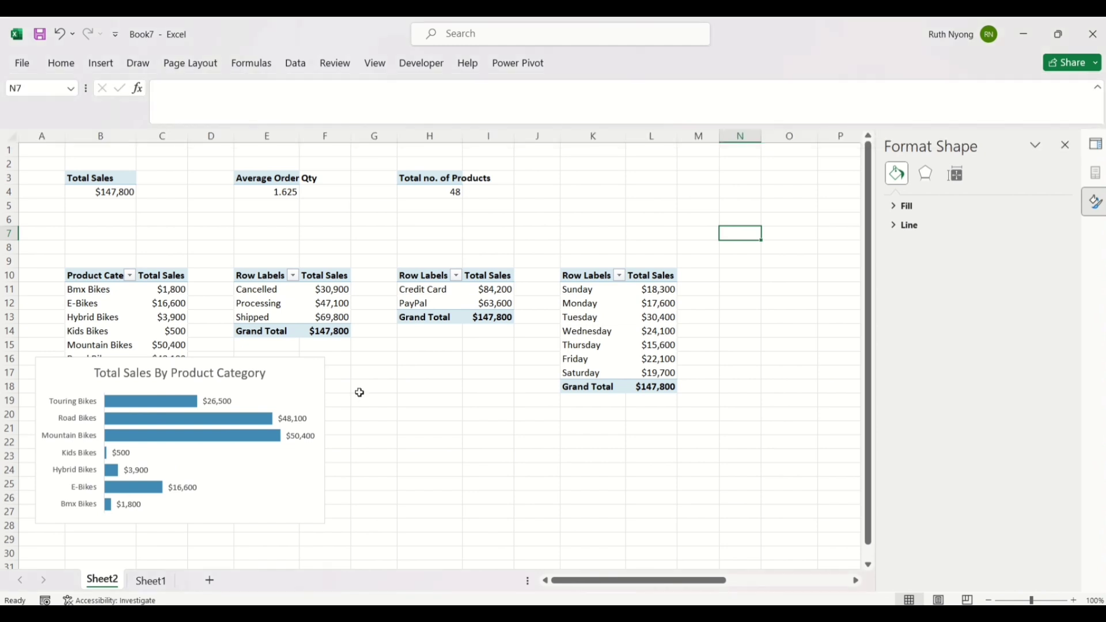
# Step: Insert a clustered column PivotChart from the PivotTable of Total Sales by order status
pyautogui.click(260, 289)
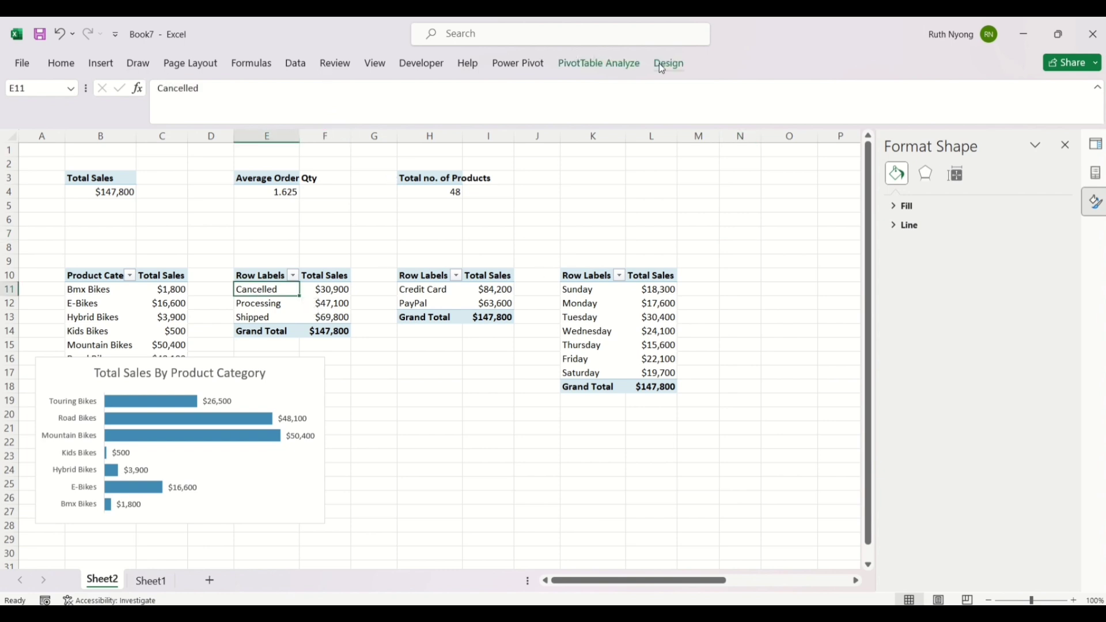
pyautogui.click(599, 64)
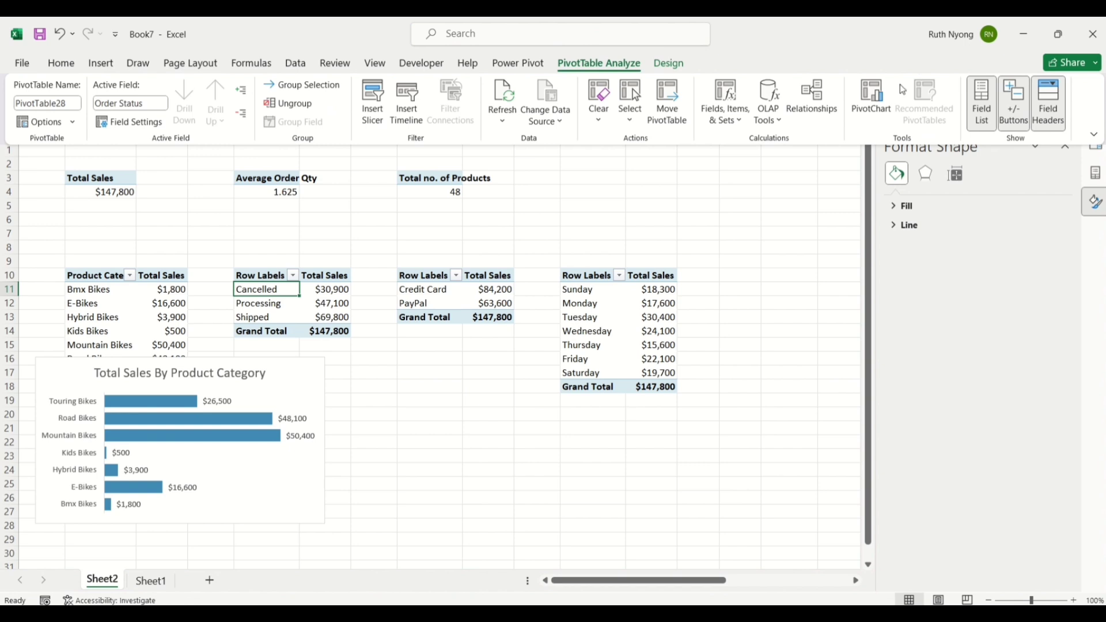
pyautogui.click(868, 113)
pyautogui.hotkey('alt', 'n')
pyautogui.press('r')
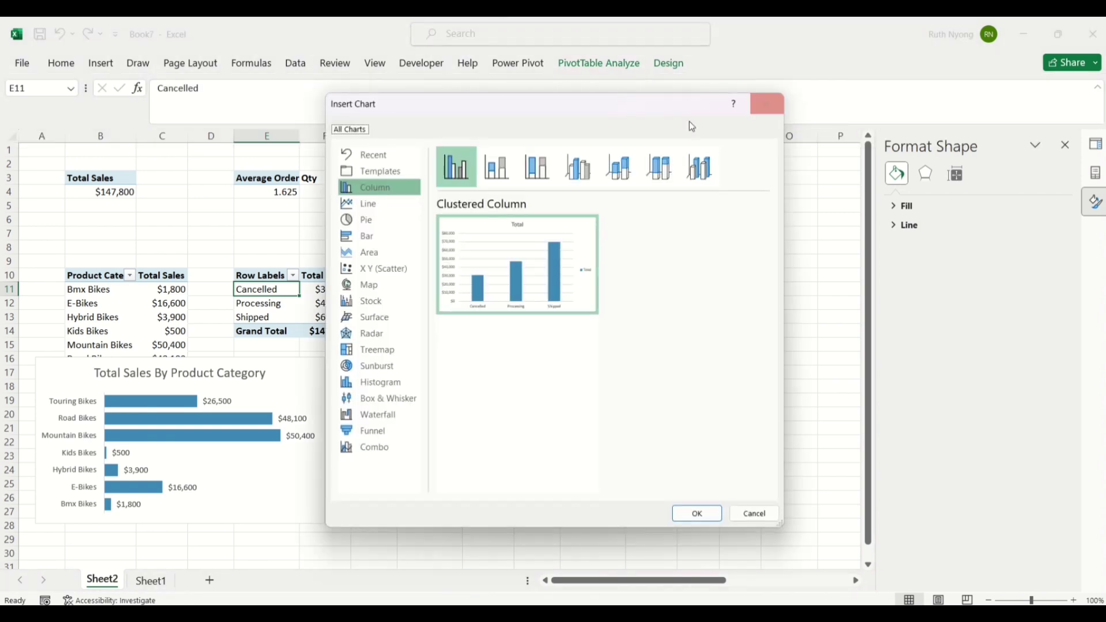
pyautogui.moveTo(533, 285)
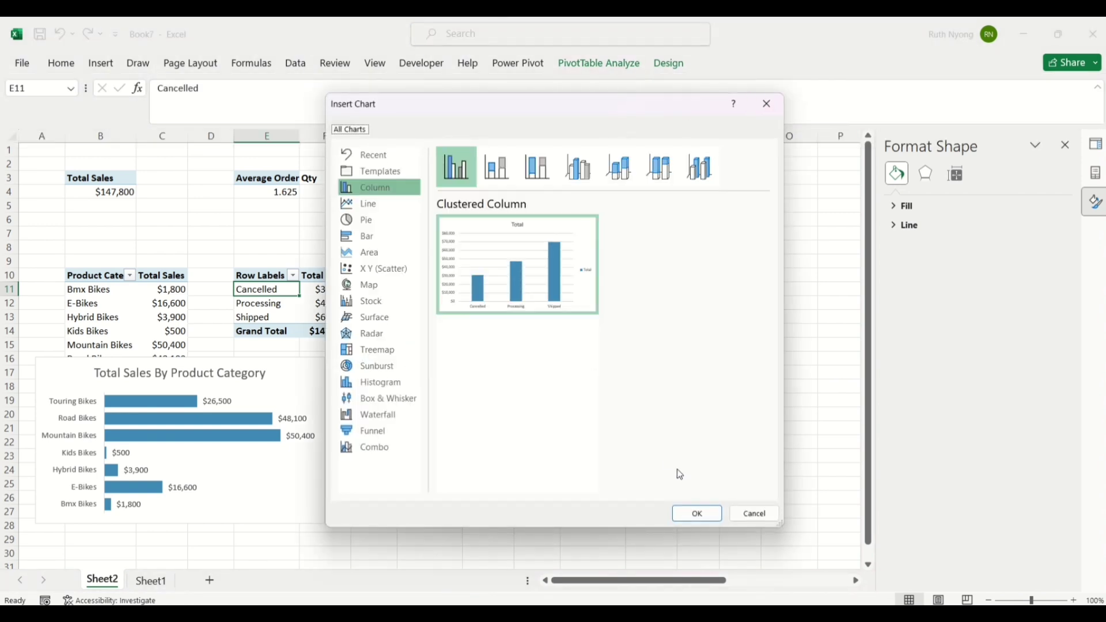
pyautogui.click(703, 522)
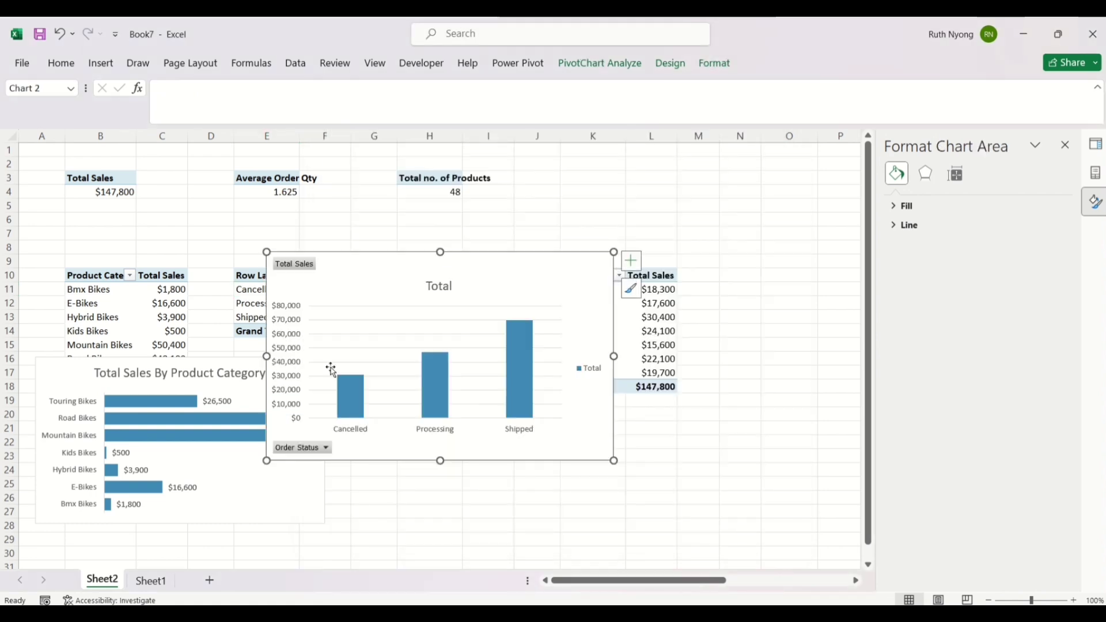
# Step: Move and shrink the column chart to span about columns F to K and rows 17 to 28, and hide its field buttons
pyautogui.moveTo(469, 271); pyautogui.dragTo(507, 363)
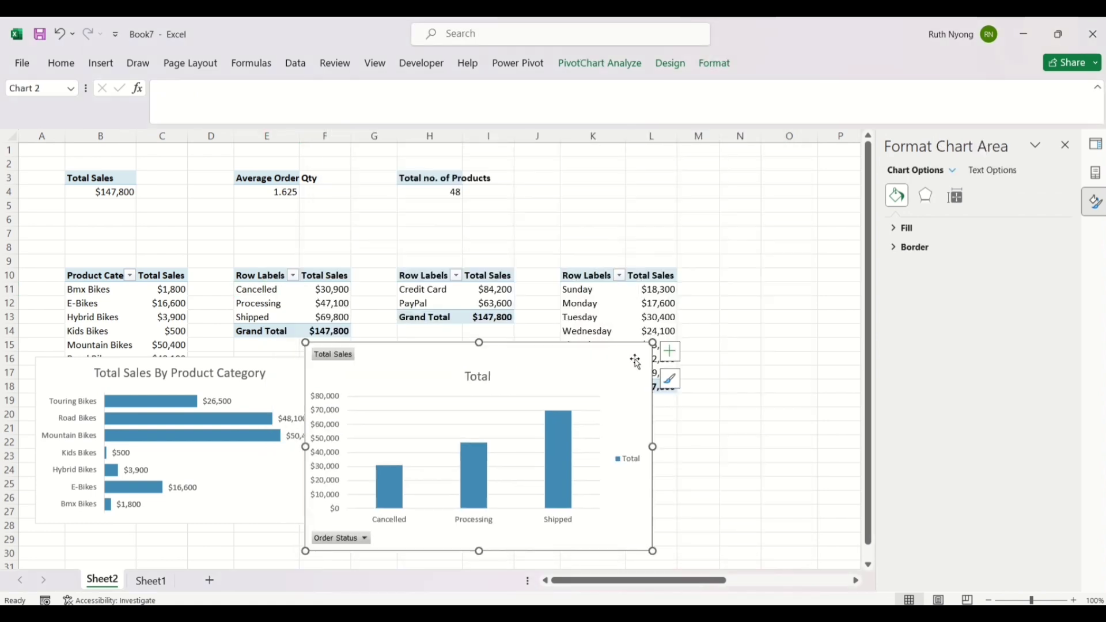
pyautogui.moveTo(652, 344); pyautogui.dragTo(580, 383)
pyautogui.moveTo(409, 400); pyautogui.dragTo(438, 384)
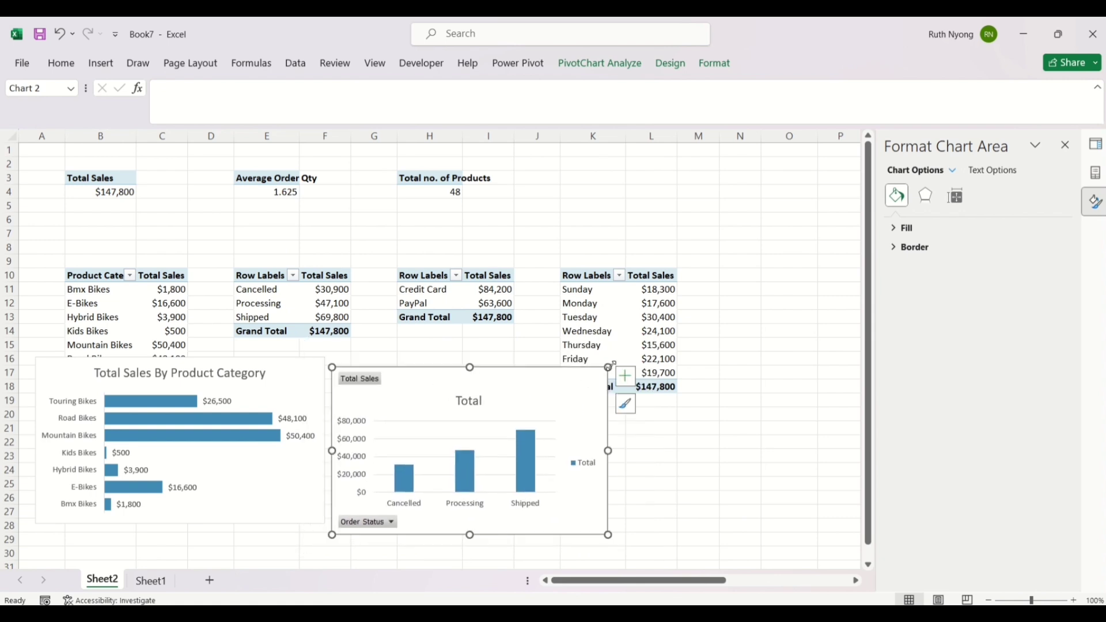
pyautogui.moveTo(609, 366); pyautogui.dragTo(599, 368)
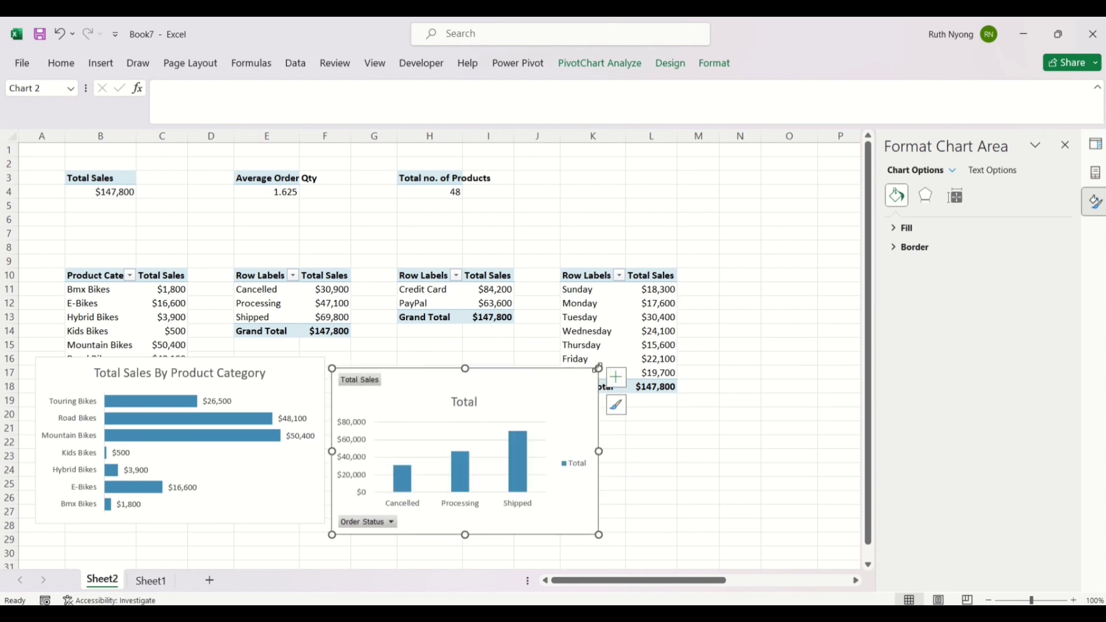
pyautogui.click(607, 65)
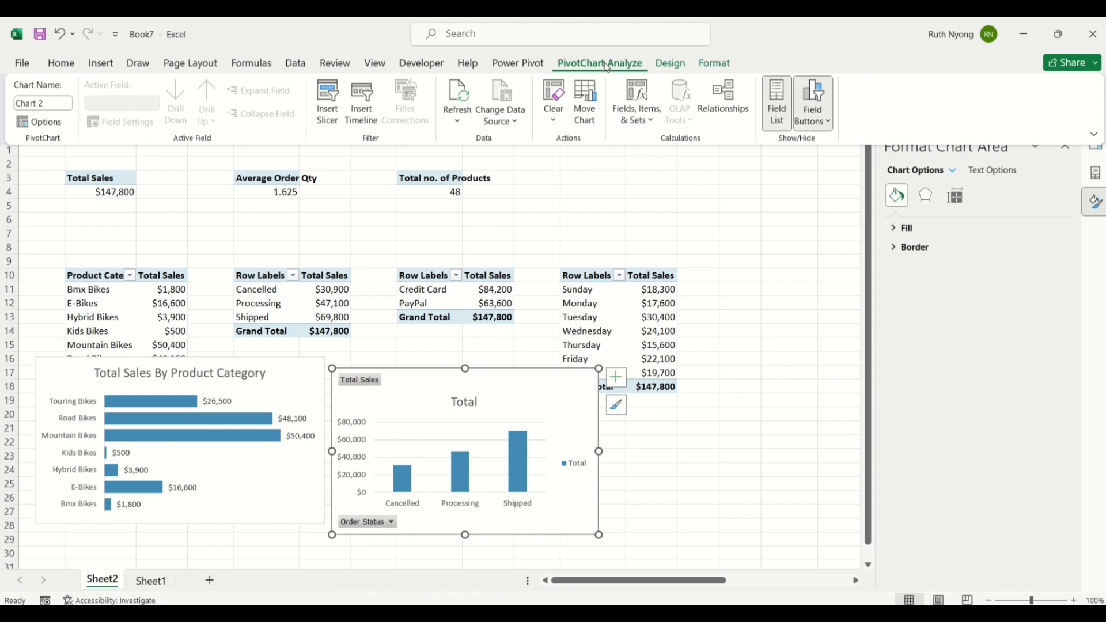
pyautogui.click(812, 94)
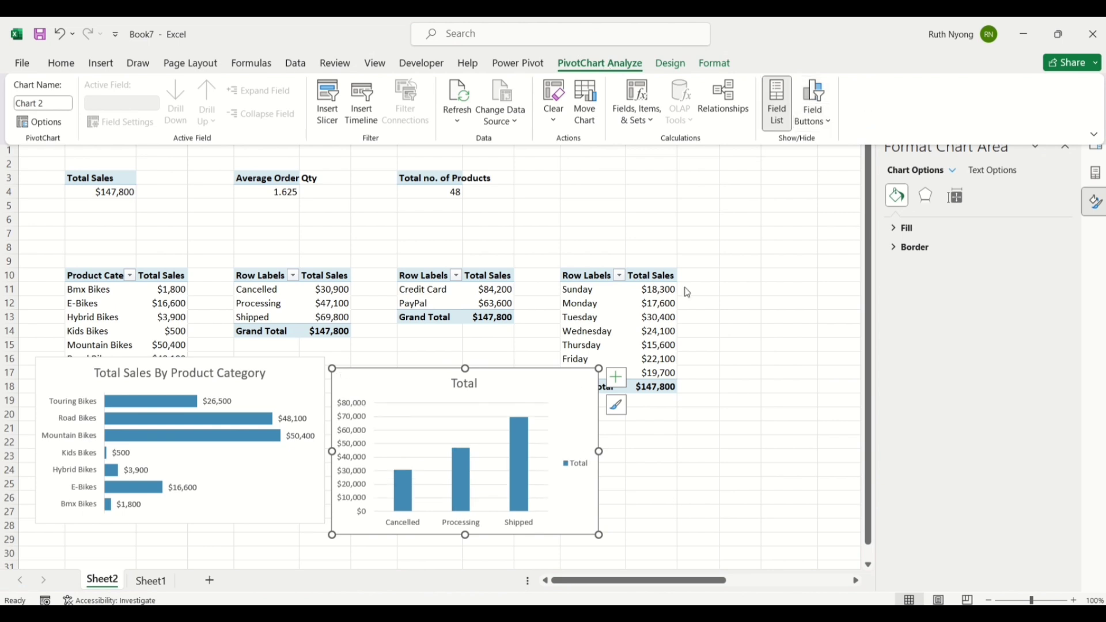
# Step: Remove the gridlines and the legend from the order status column chart
pyautogui.click(618, 379)
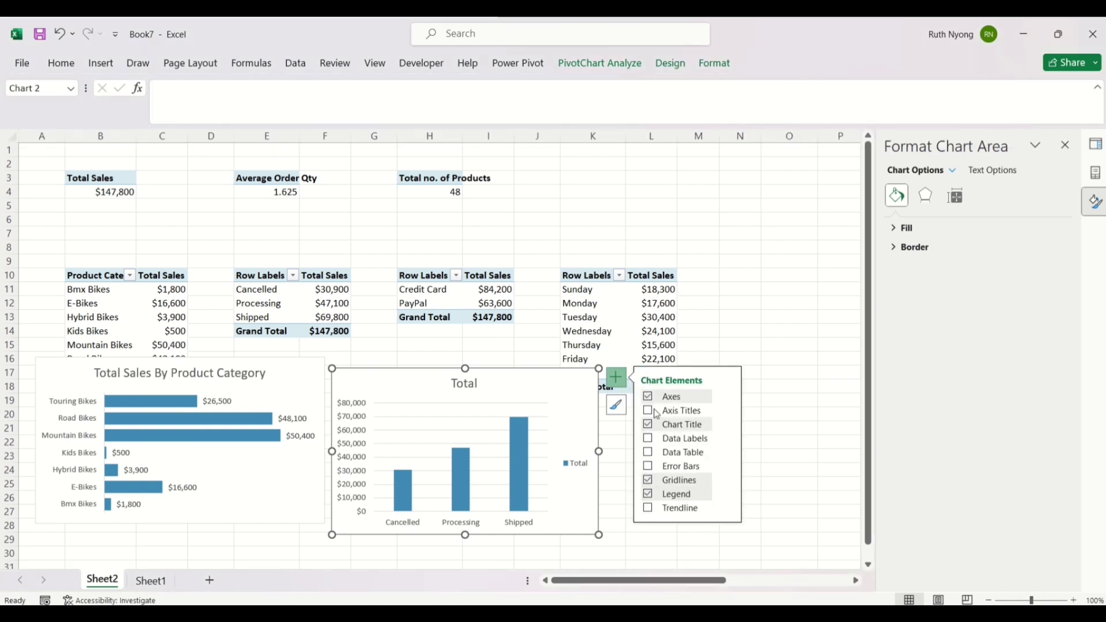
pyautogui.click(649, 480)
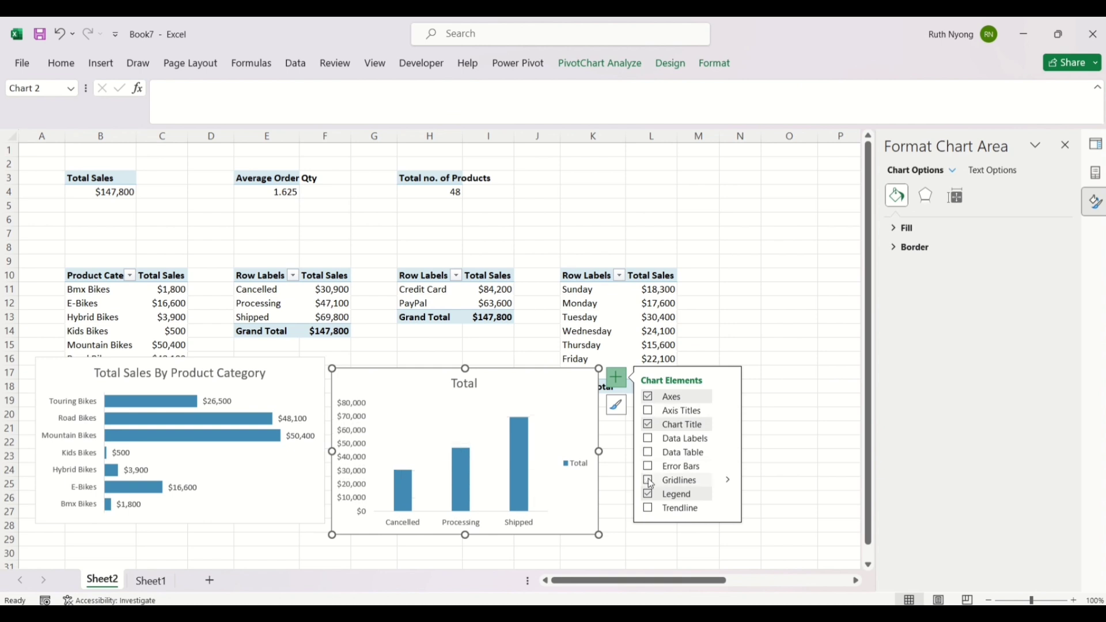
pyautogui.click(648, 494)
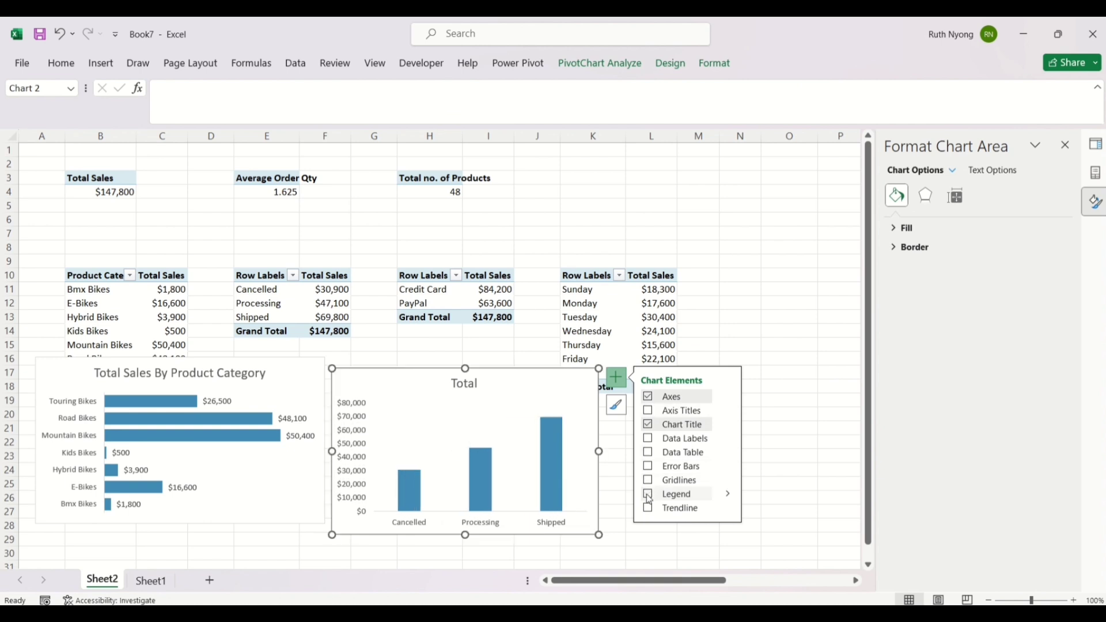
# Step: Change the column chart's title to "Sales by Order Status"
pyautogui.click(480, 383)
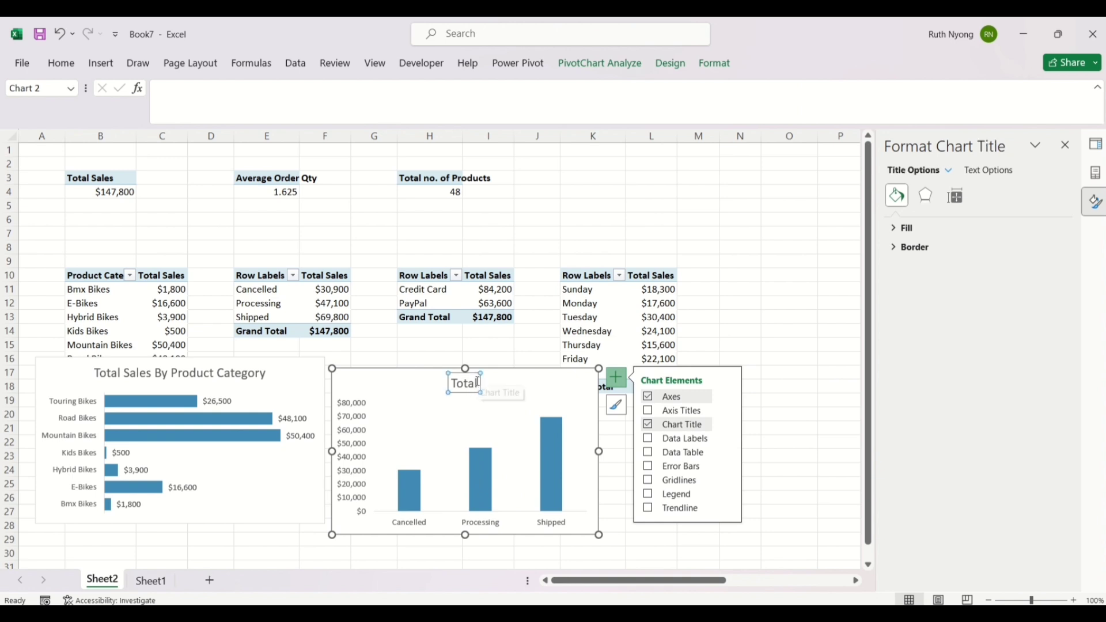
pyautogui.click(478, 384)
pyautogui.doubleClick(478, 382)
pyautogui.write('Sales')
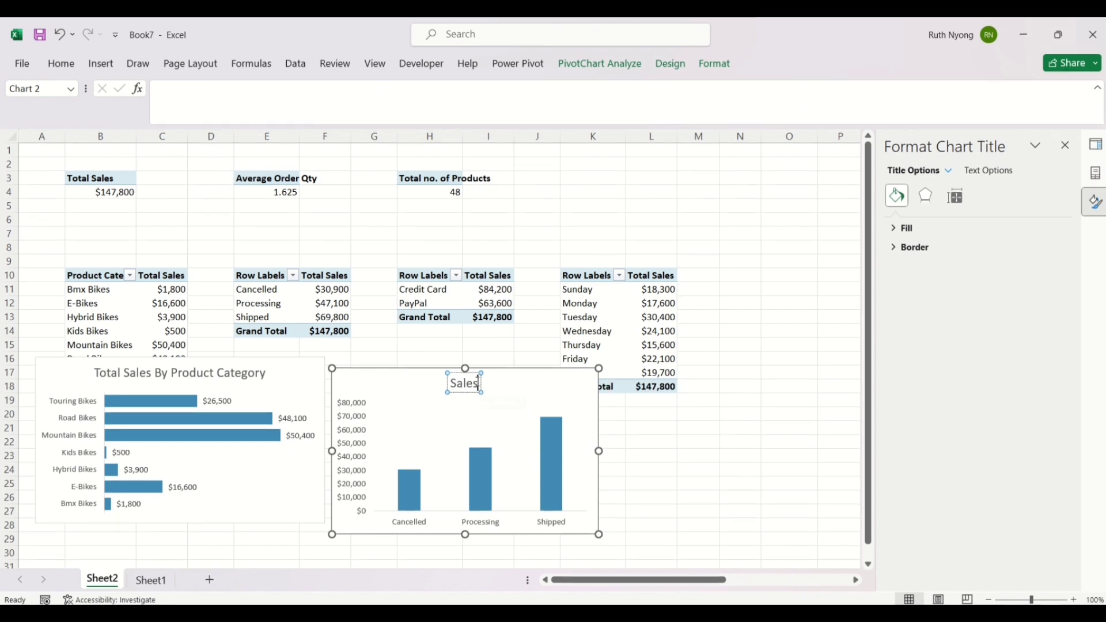
pyautogui.write(' by dP')
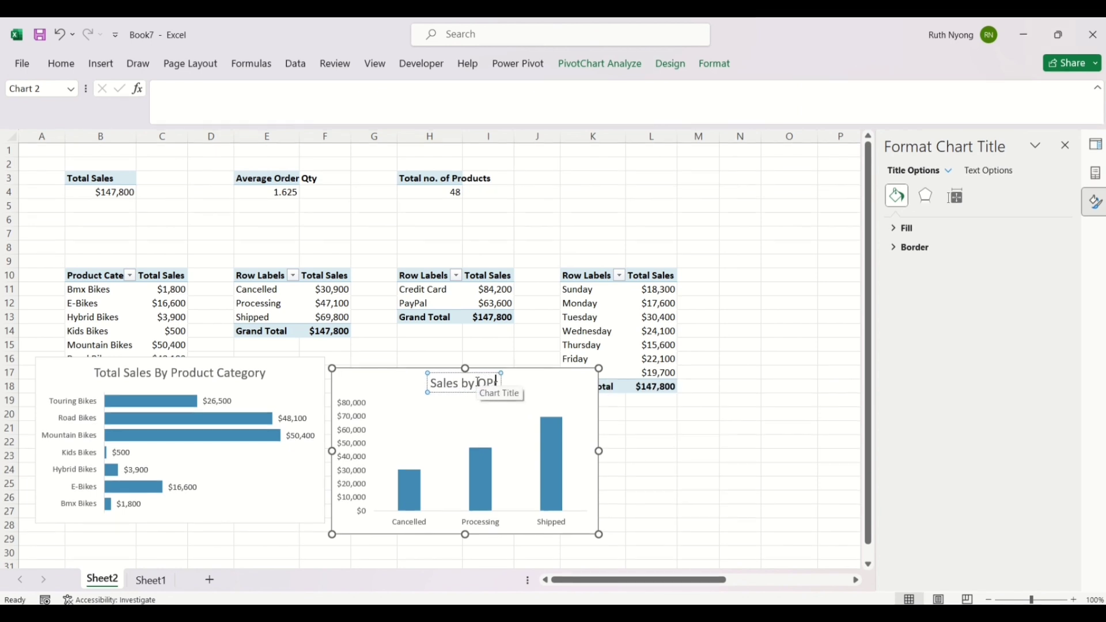
pyautogui.press('BackSpace')
pyautogui.press('BackSpace')
pyautogui.write('rder')
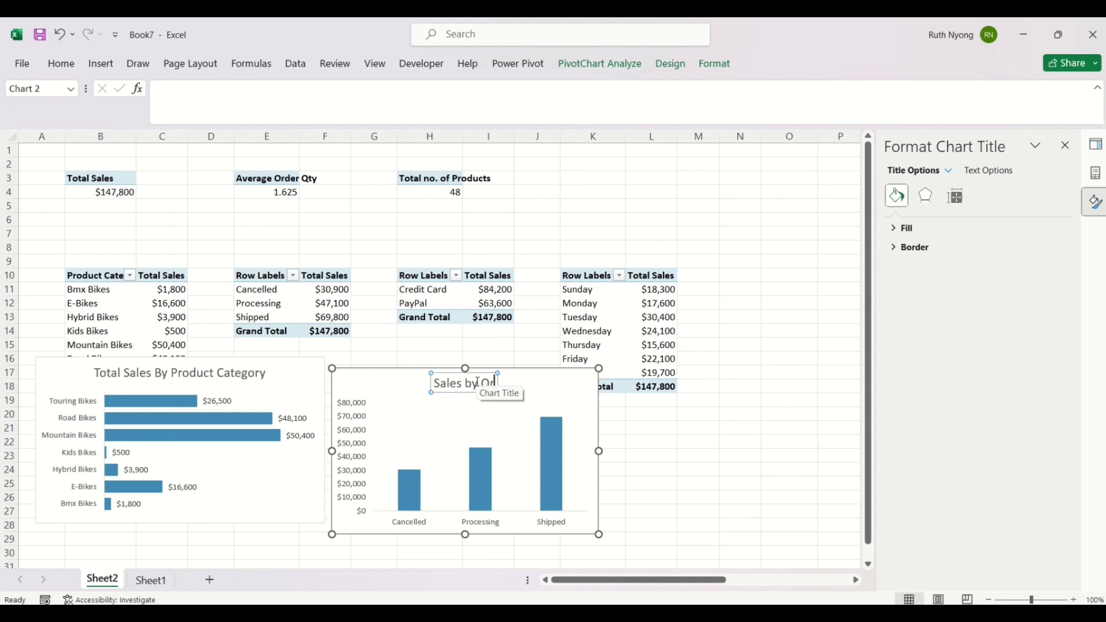
pyautogui.write(' St')
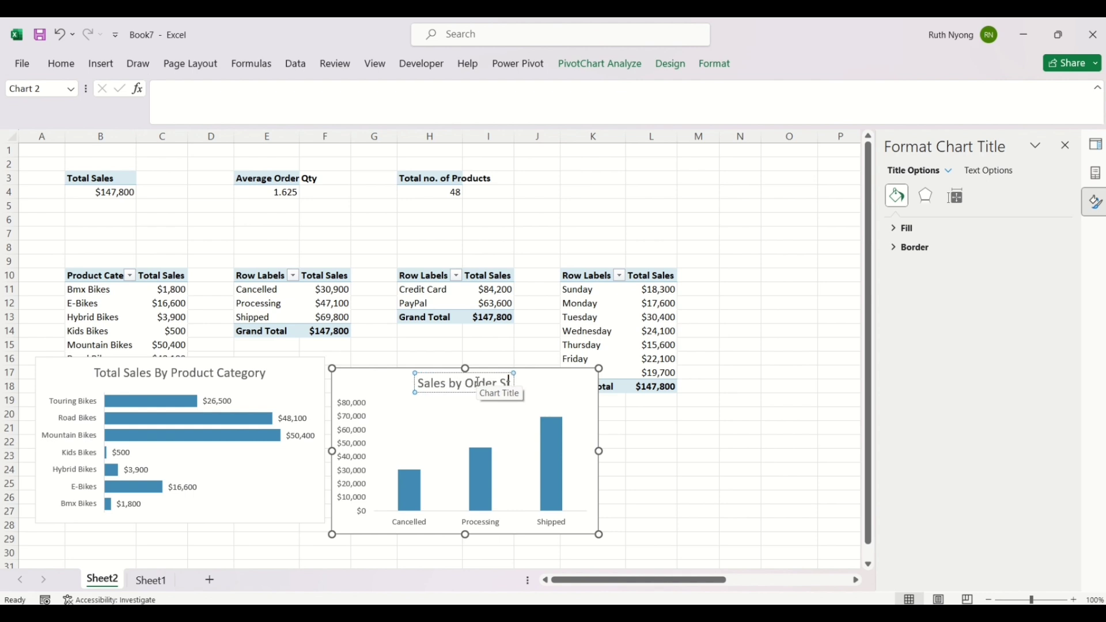
pyautogui.write('atus')
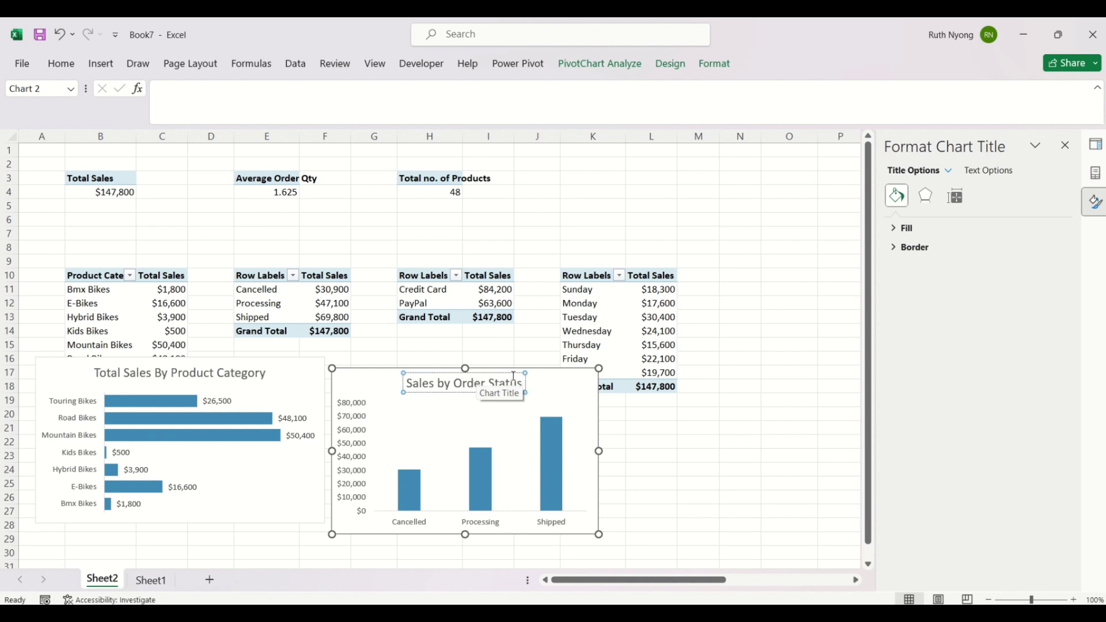
pyautogui.click(646, 454)
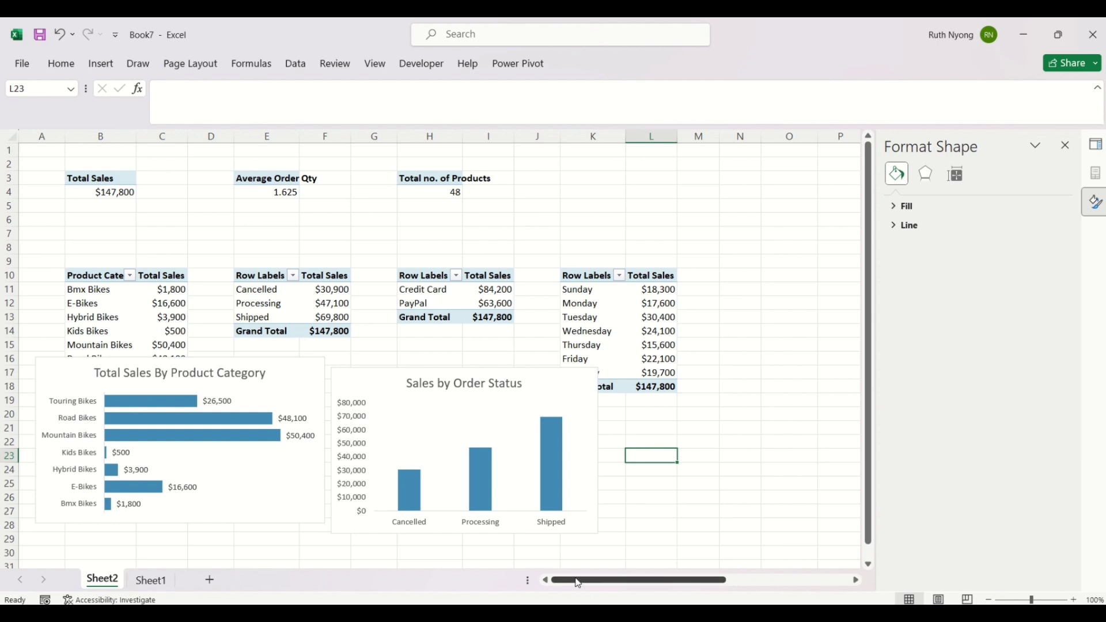
# Step: Insert a doughnut PivotChart from the PivotTable of Total Sales by payment method
pyautogui.moveTo(579, 583); pyautogui.dragTo(620, 584)
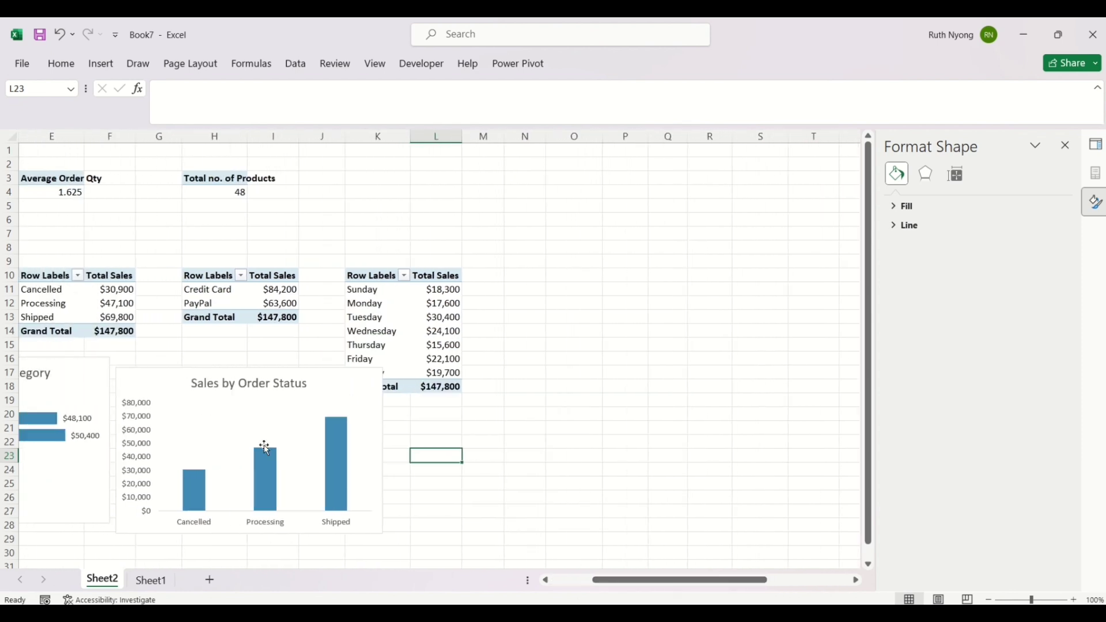
pyautogui.click(216, 291)
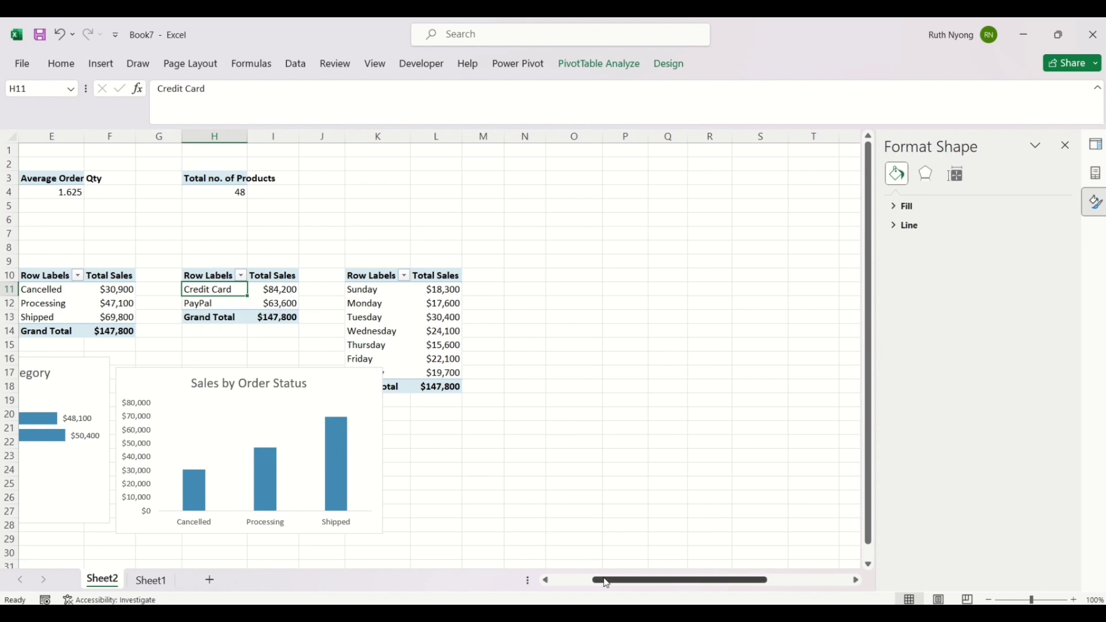
pyautogui.moveTo(602, 580); pyautogui.dragTo(561, 581)
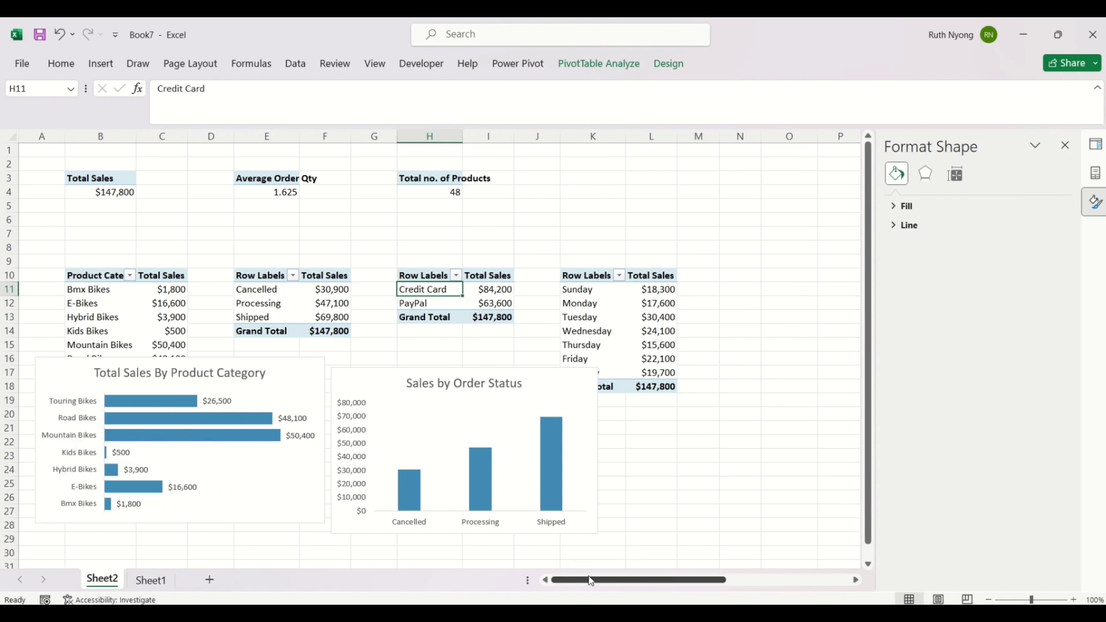
pyautogui.moveTo(592, 582); pyautogui.dragTo(634, 581)
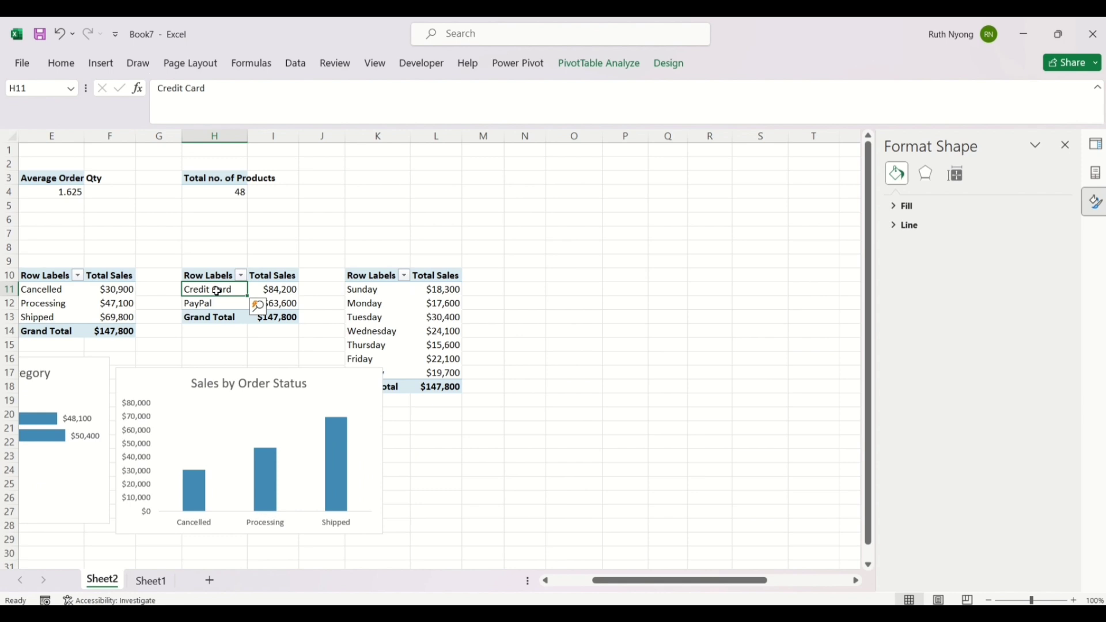
pyautogui.click(605, 64)
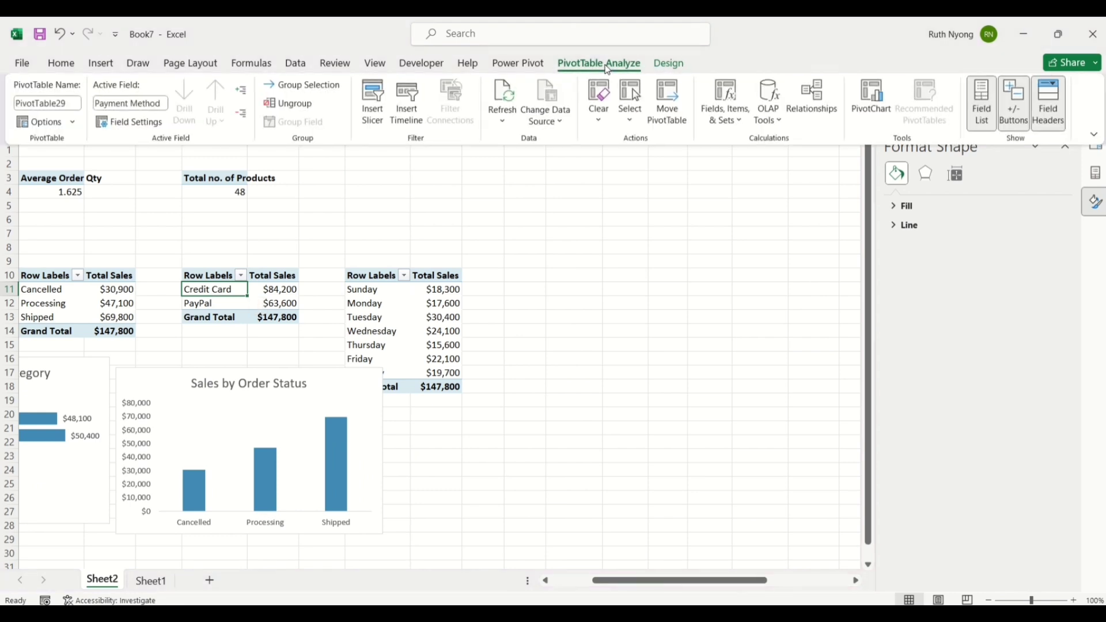
pyautogui.click(870, 99)
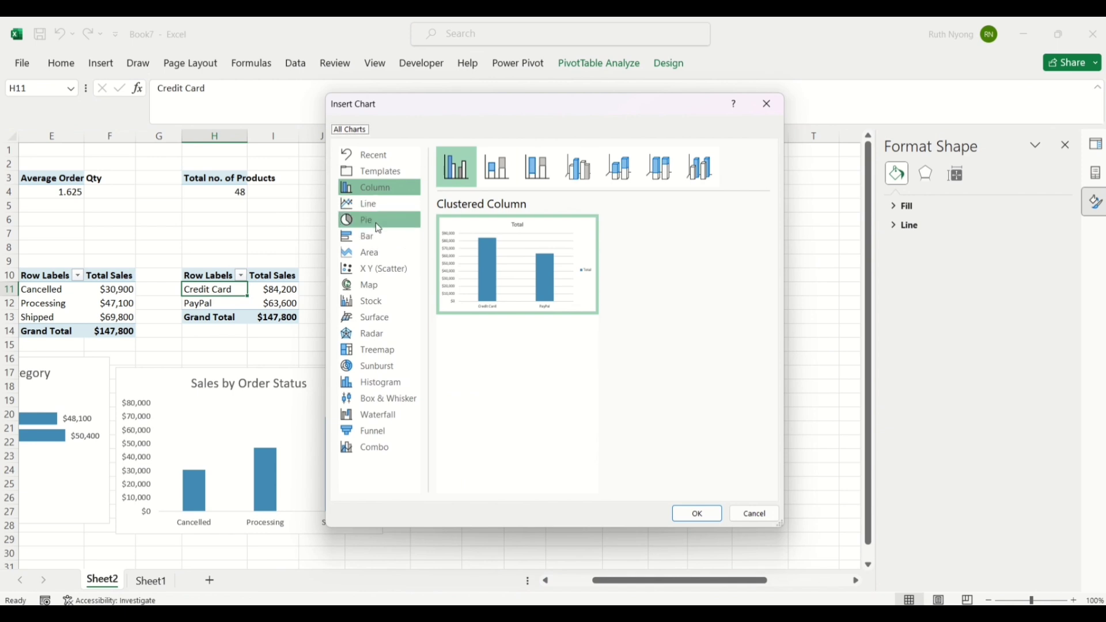
pyautogui.click(376, 224)
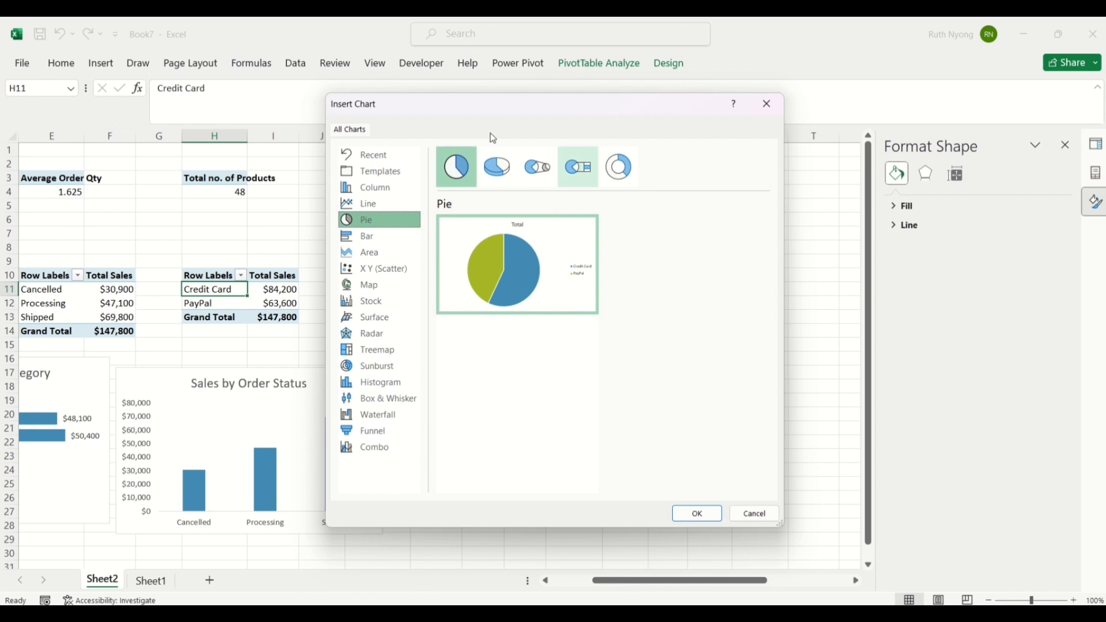
pyautogui.click(629, 172)
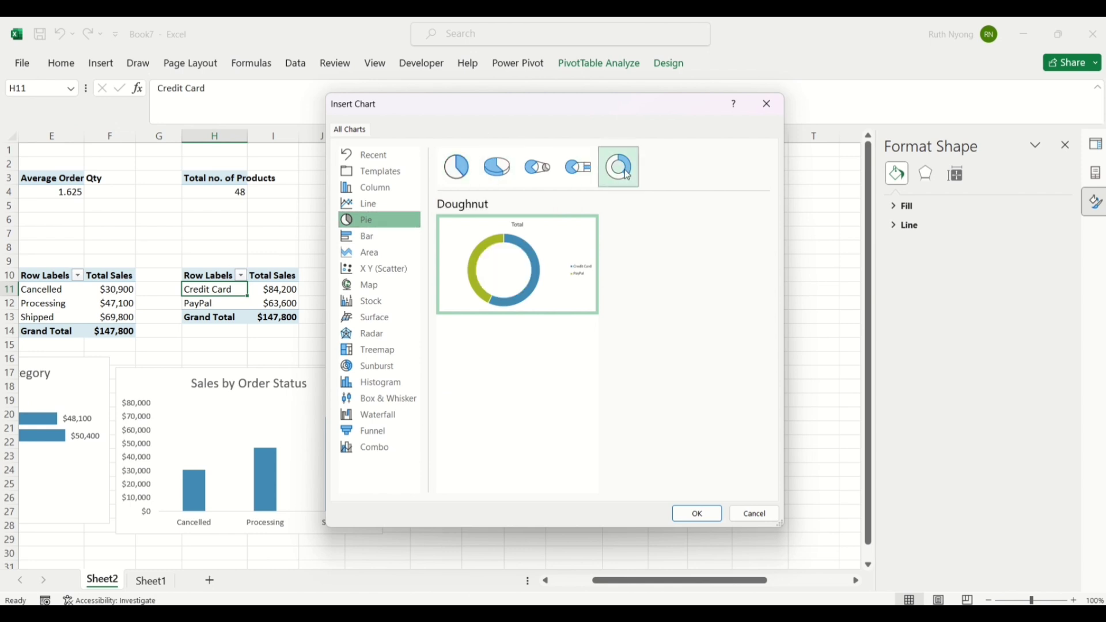
pyautogui.click(687, 518)
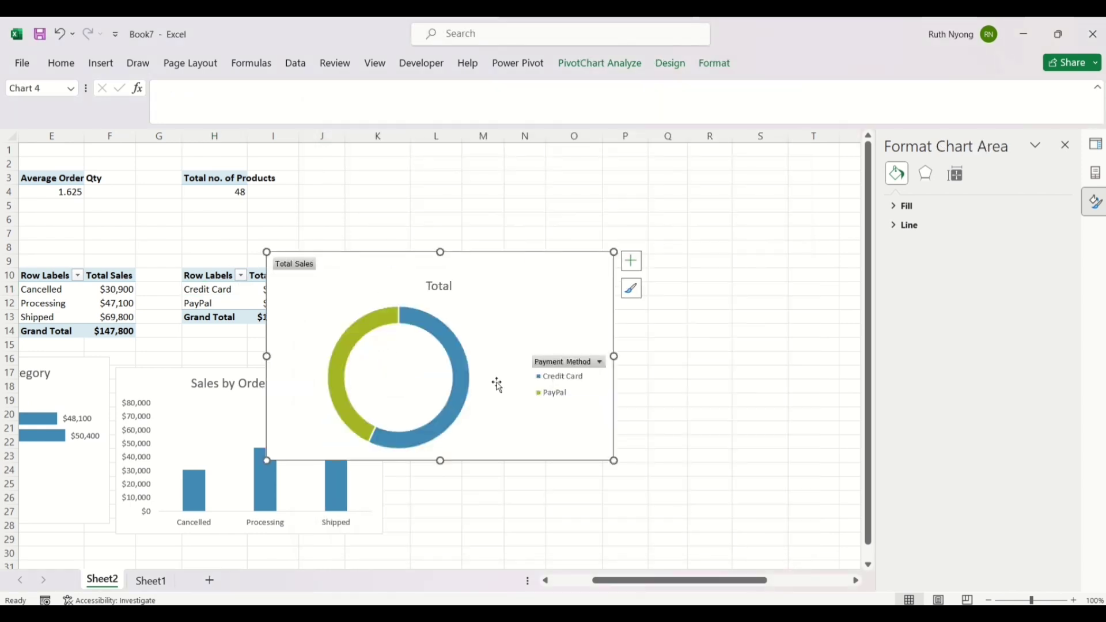
# Step: Move and shrink the doughnut chart to span about columns L to P and rows 18 to 28, and hide its field buttons
pyautogui.moveTo(605, 254); pyautogui.dragTo(531, 264)
pyautogui.moveTo(461, 303); pyautogui.dragTo(600, 374)
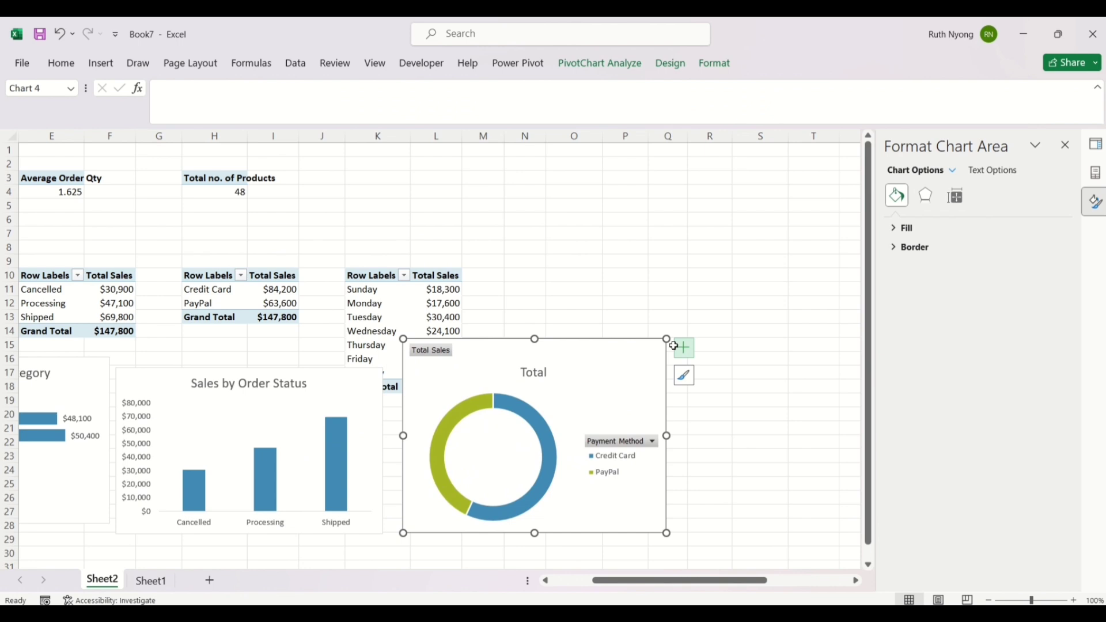
pyautogui.moveTo(667, 340); pyautogui.dragTo(653, 382)
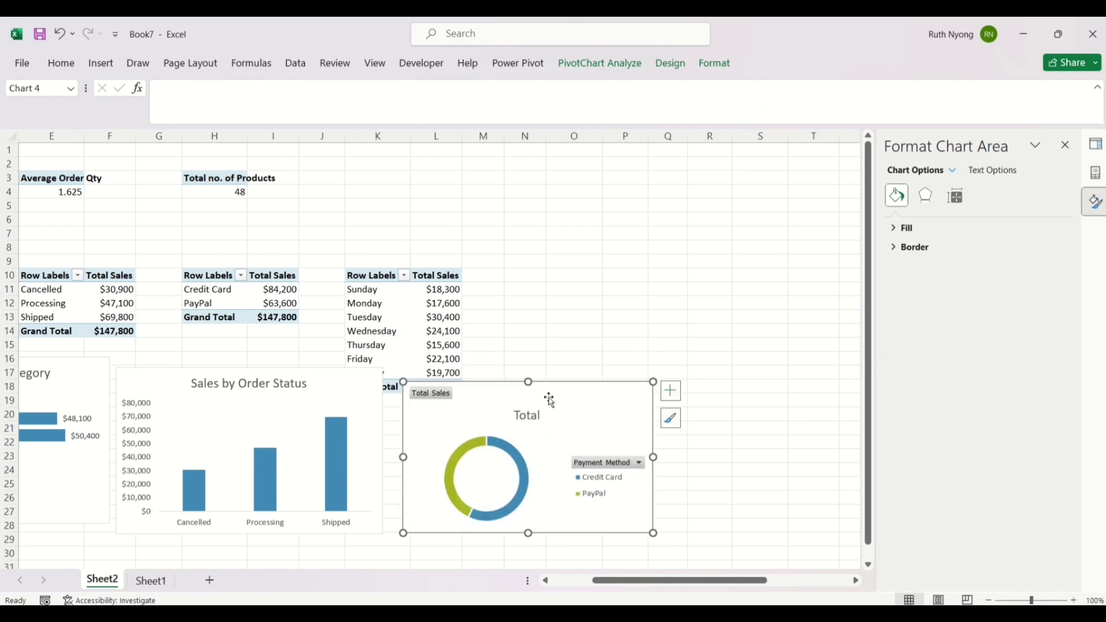
pyautogui.moveTo(544, 397)
pyautogui.mouseDown()
pyautogui.moveTo(600, 374)
pyautogui.moveTo(534, 414)
pyautogui.moveTo(594, 342)
pyautogui.moveTo(618, 189)
pyautogui.moveTo(617, 314)
pyautogui.moveTo(543, 398)
pyautogui.mouseUp()
pyautogui.click(611, 63)
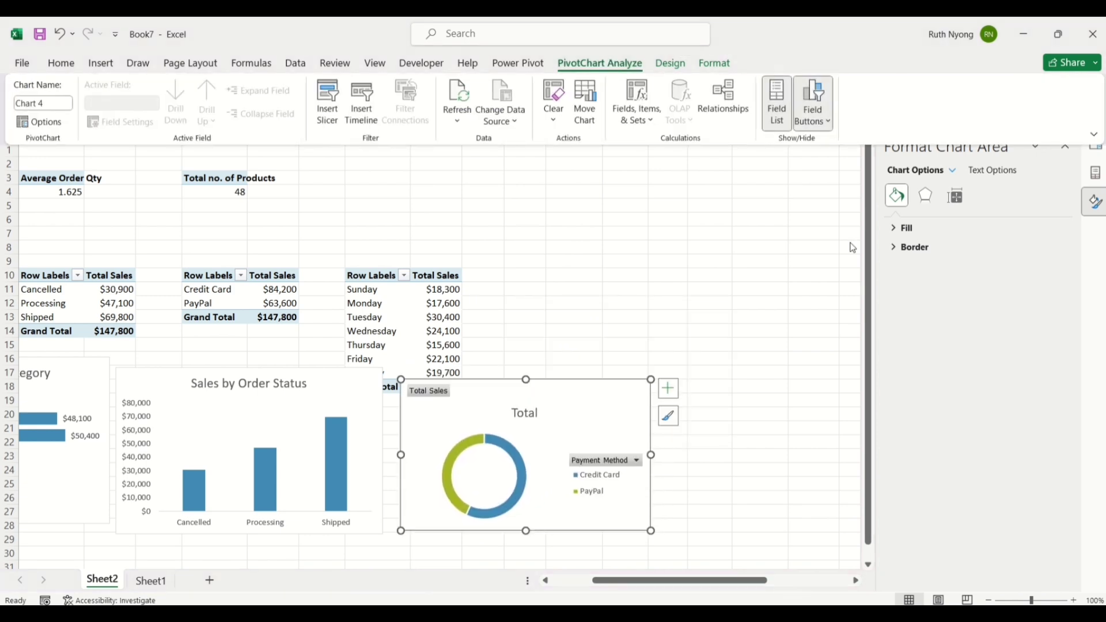
pyautogui.click(822, 93)
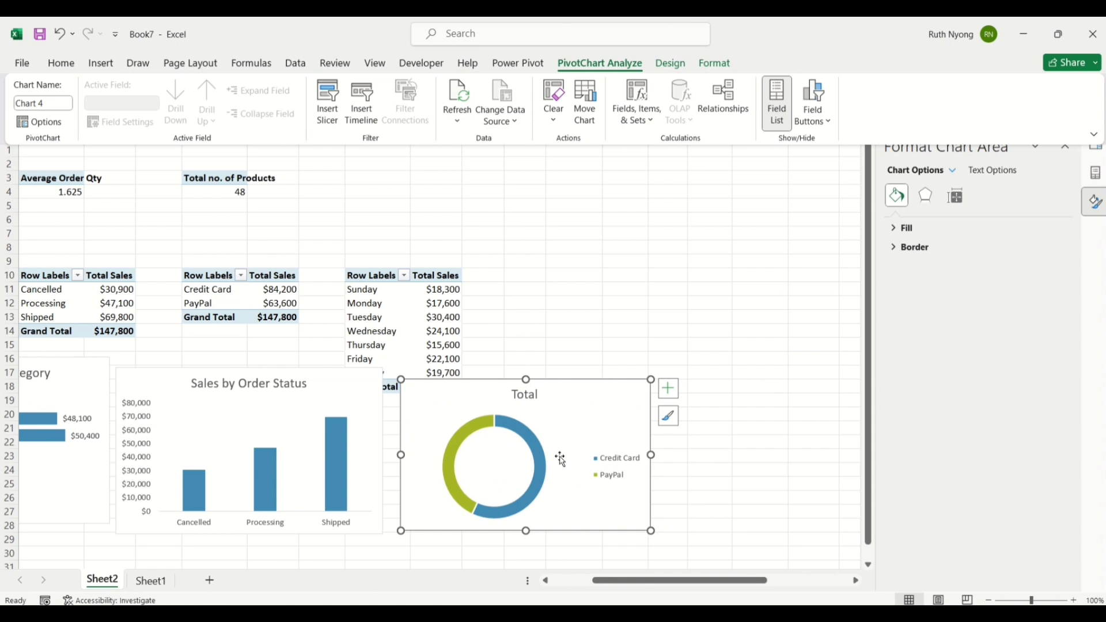
# Step: Apply the quick layout with a title, percentage labels and side legend to the doughnut chart, and set the legend position to Bottom
pyautogui.click(673, 64)
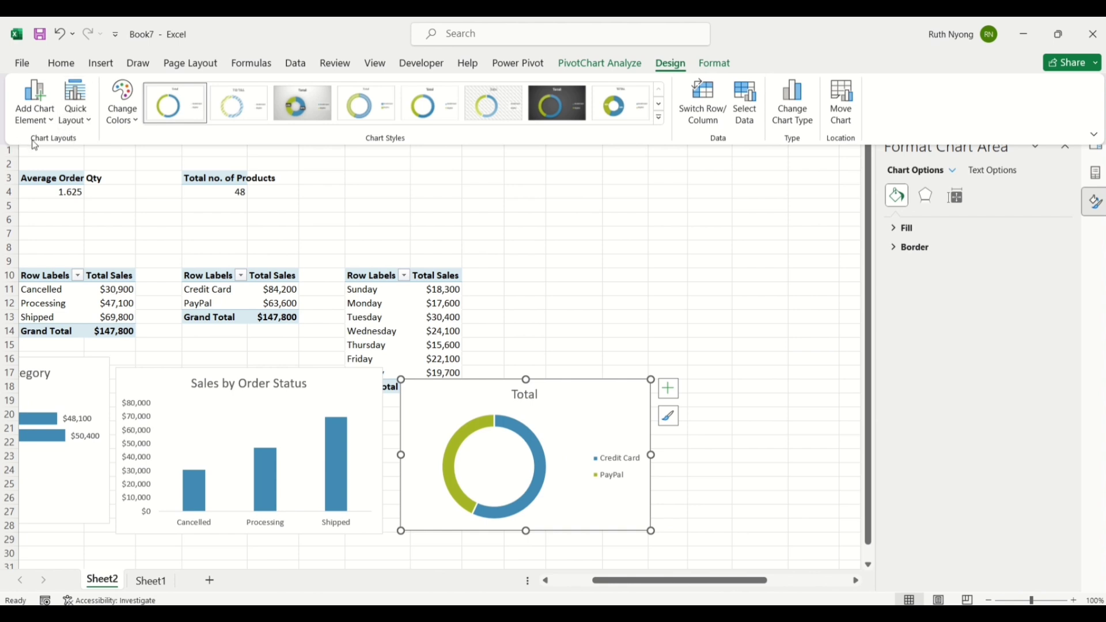
pyautogui.click(91, 123)
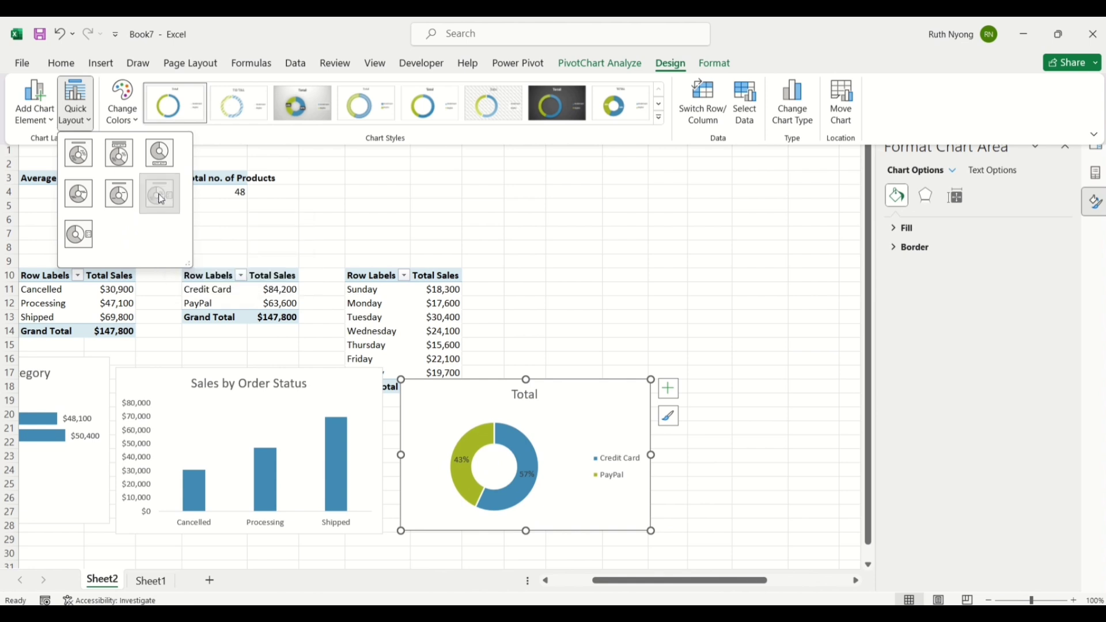
pyautogui.click(160, 196)
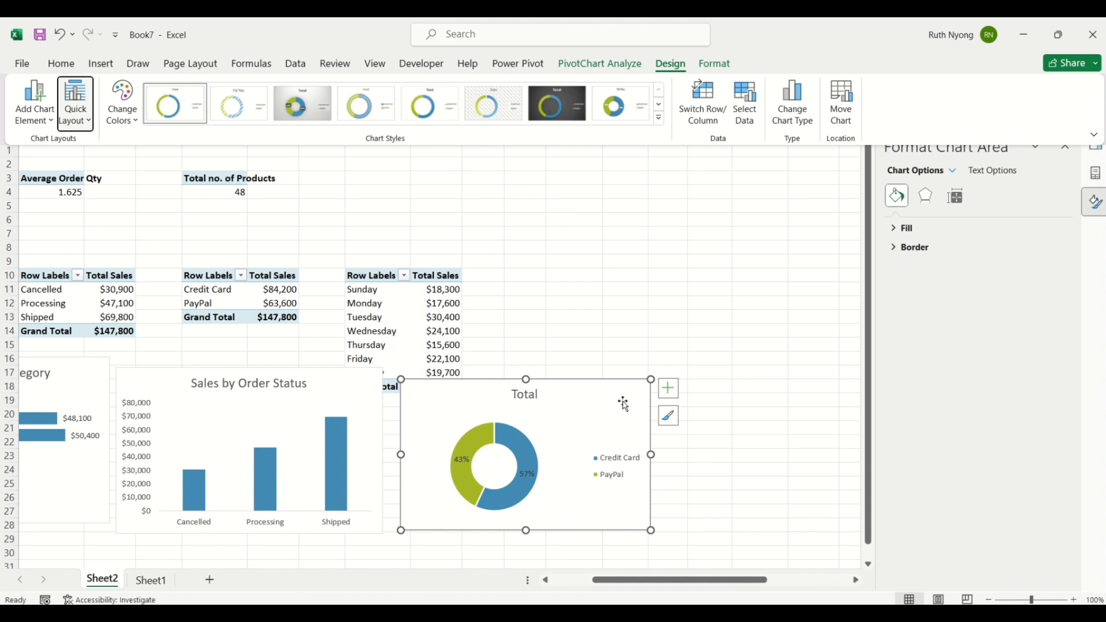
pyautogui.click(669, 390)
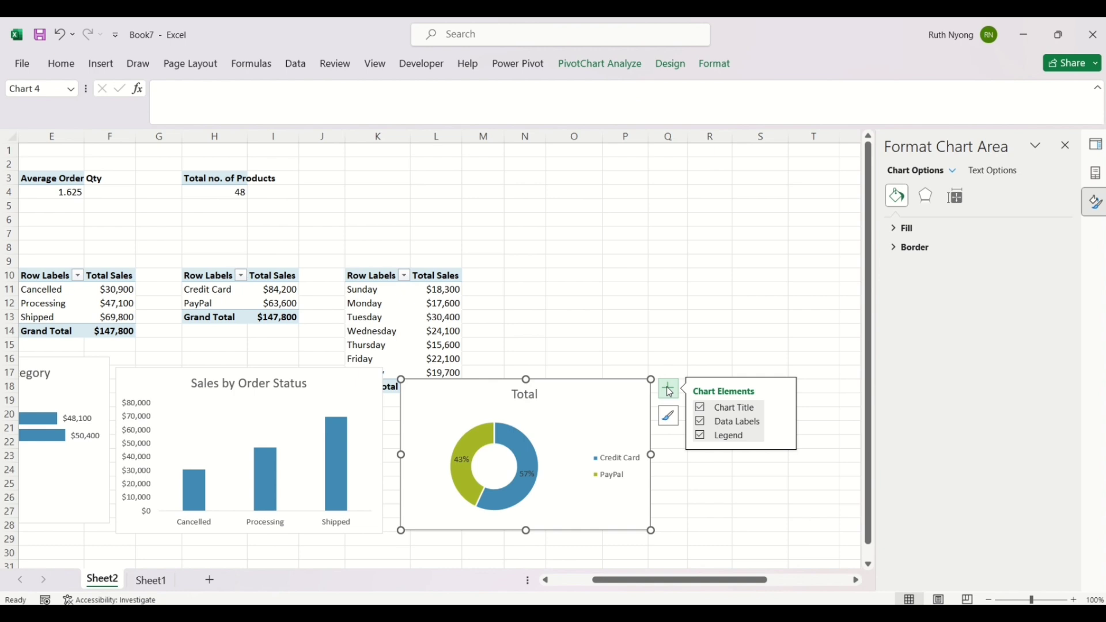
pyautogui.click(780, 436)
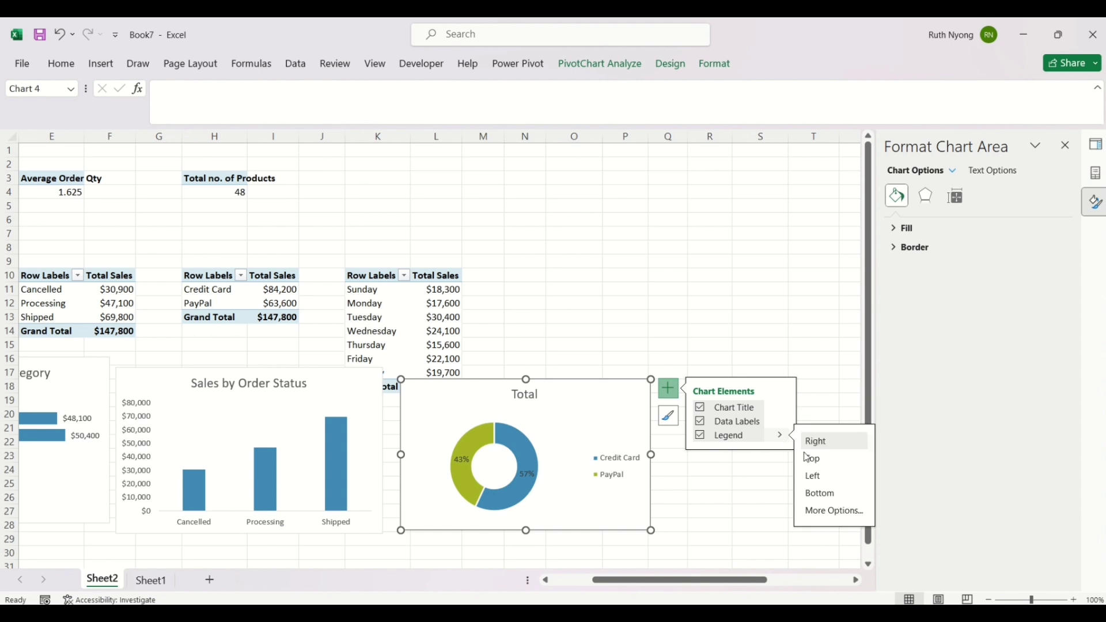
pyautogui.click(813, 494)
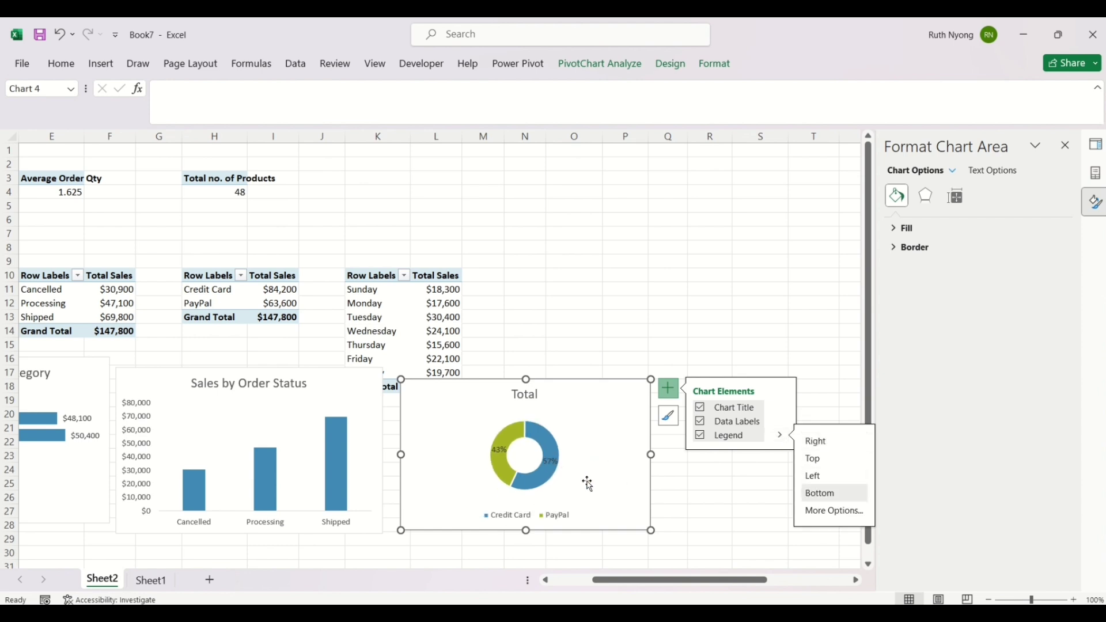
# Step: Change the doughnut chart's title to "Sales by Payment Method"
pyautogui.click(540, 395)
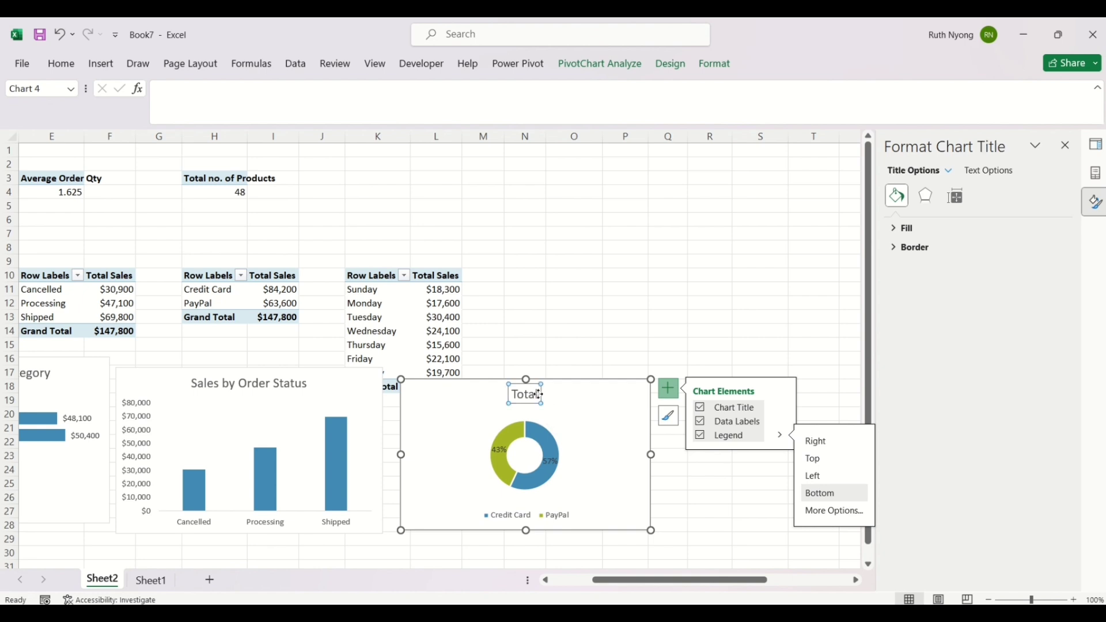
pyautogui.doubleClick(539, 394)
pyautogui.write('Sales')
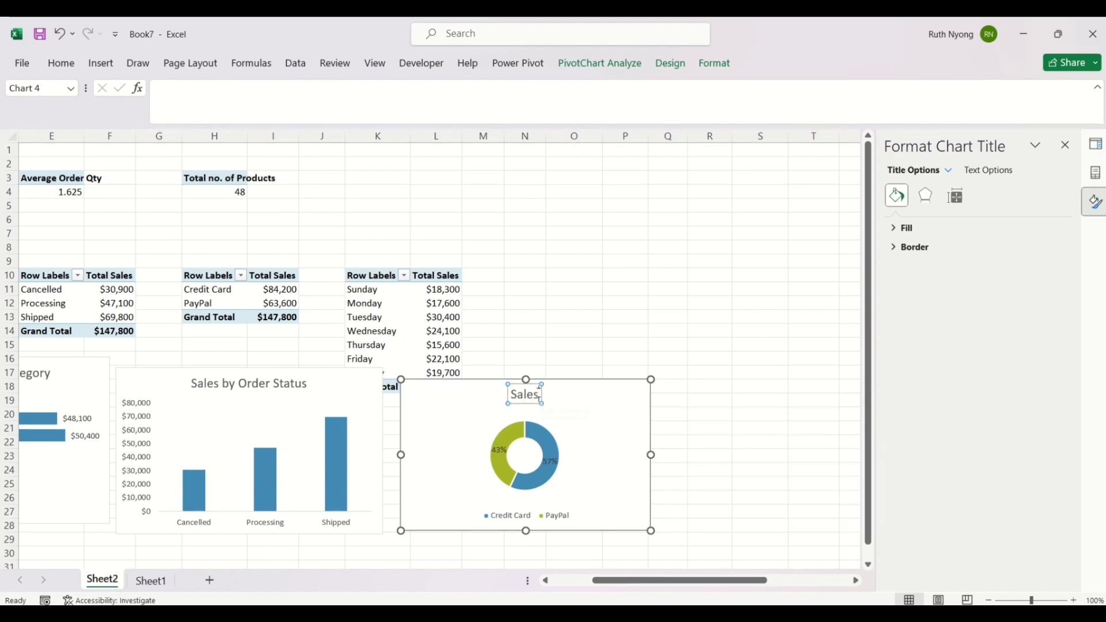
pyautogui.write(' by Payment')
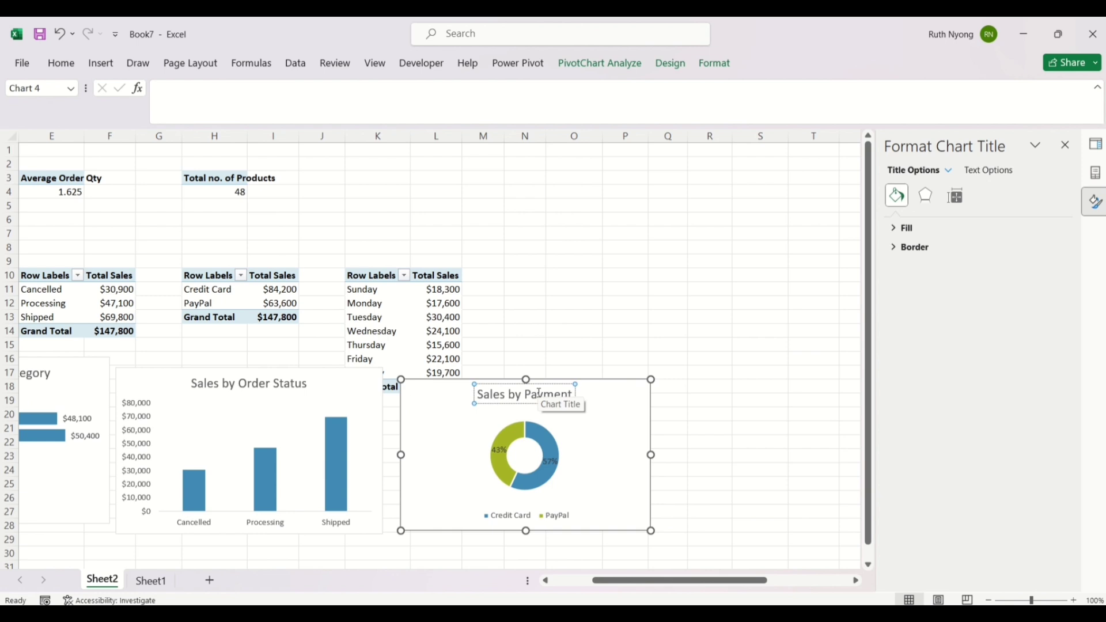
pyautogui.write(' Method')
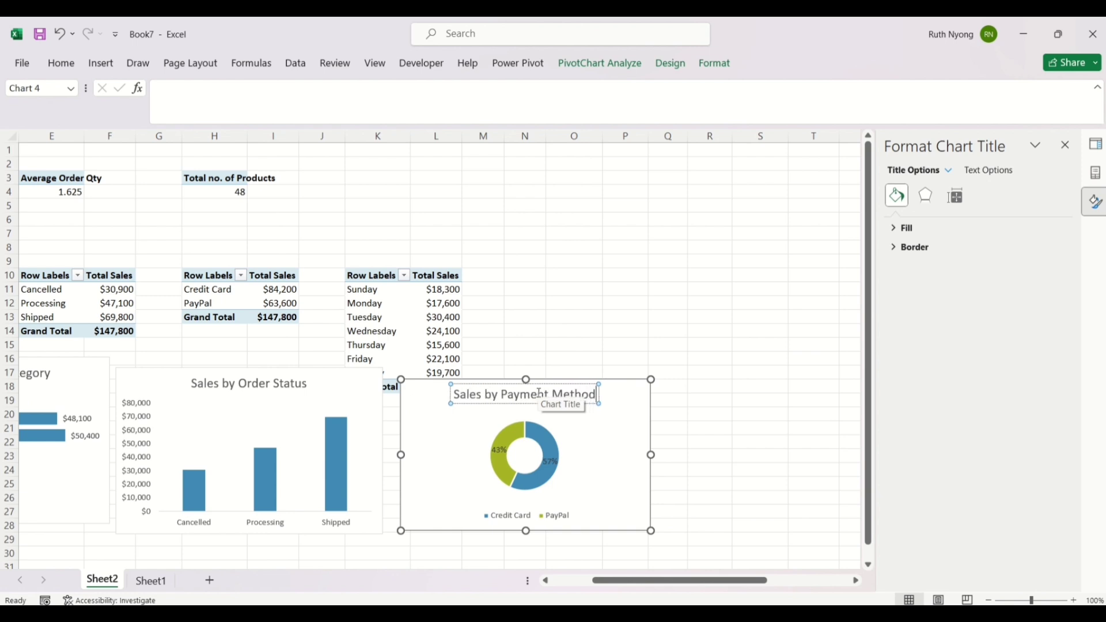
pyautogui.click(668, 414)
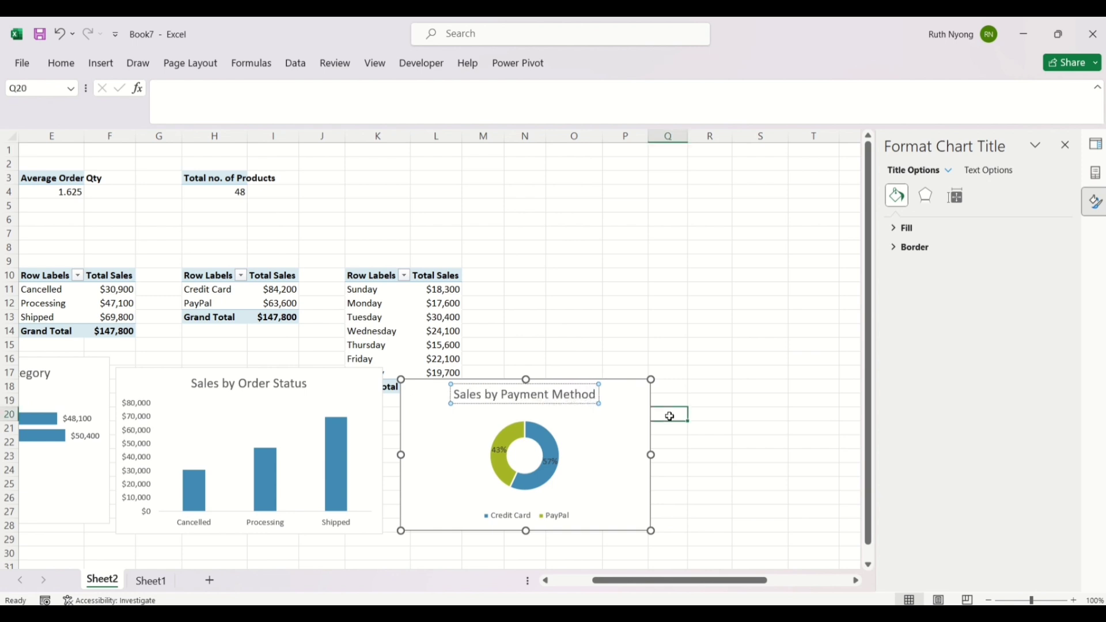
# Step: Open the series options of the payment method doughnut ring for editing its hole size
pyautogui.click(619, 437)
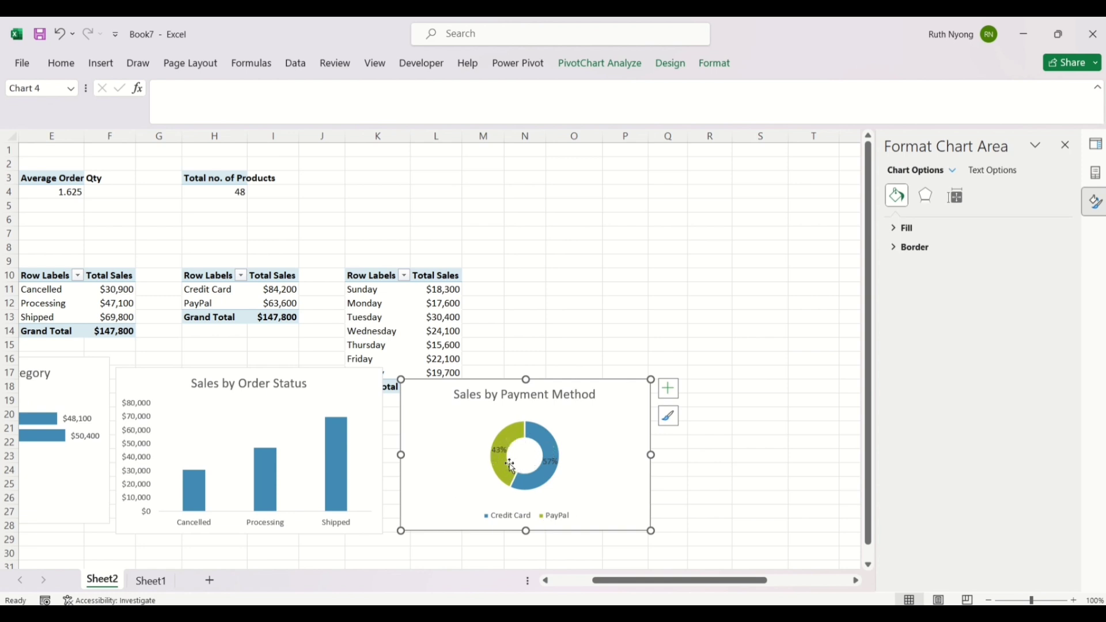
pyautogui.click(507, 477)
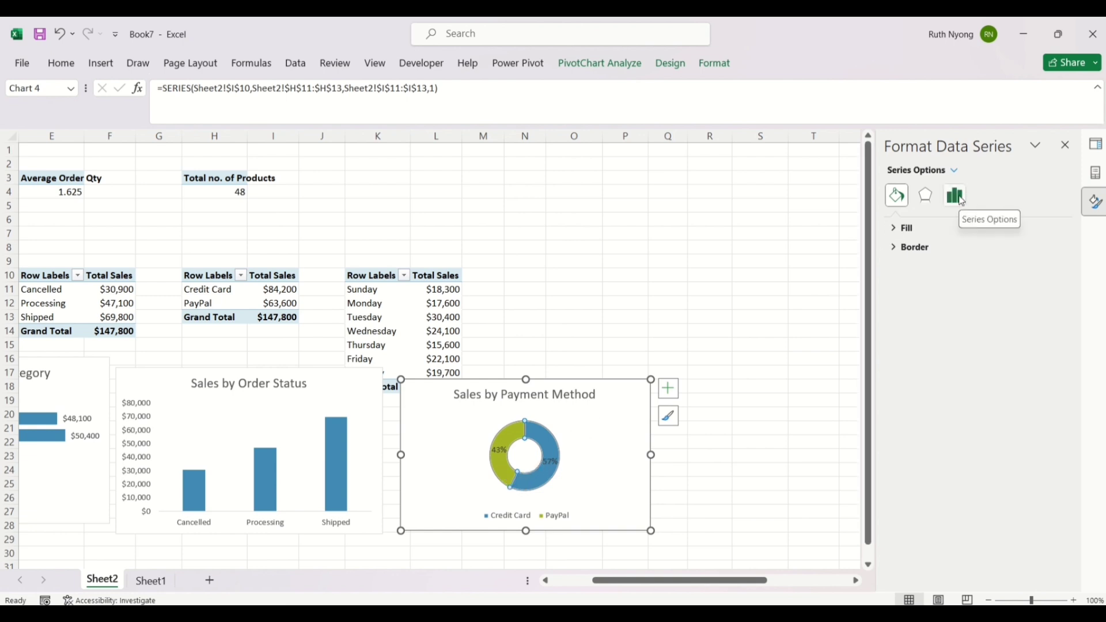
pyautogui.click(956, 197)
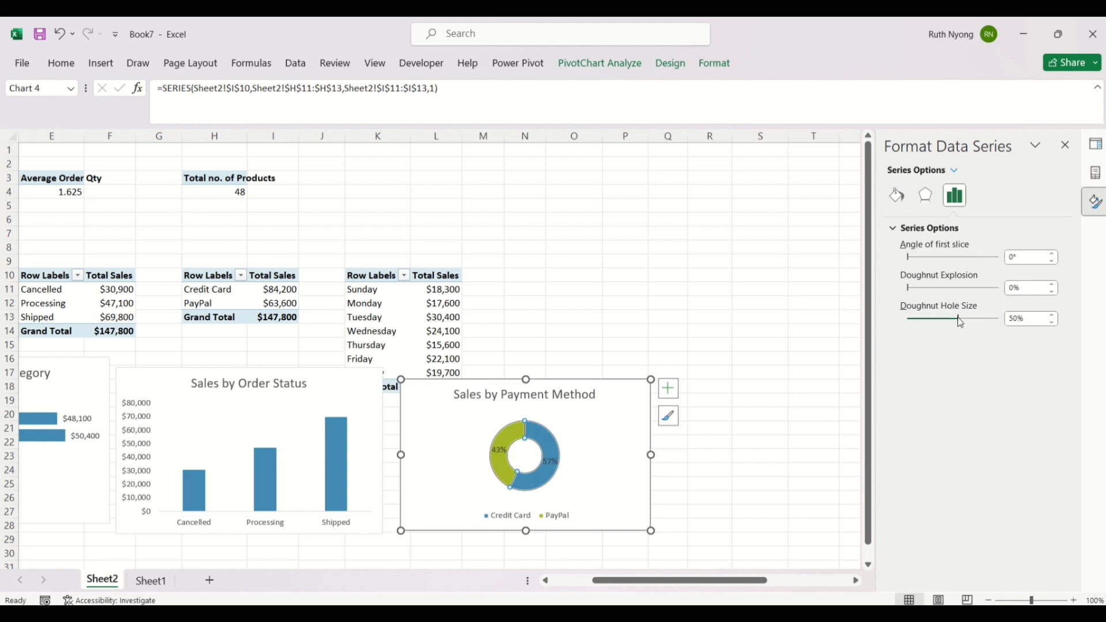
# Step: Set the payment method chart's doughnut hole size to 68%, and move the order status and payment method charts clear of the weekday pivot table
pyautogui.moveTo(959, 319)
pyautogui.mouseDown()
pyautogui.moveTo(937, 323)
pyautogui.moveTo(973, 326)
pyautogui.mouseUp()
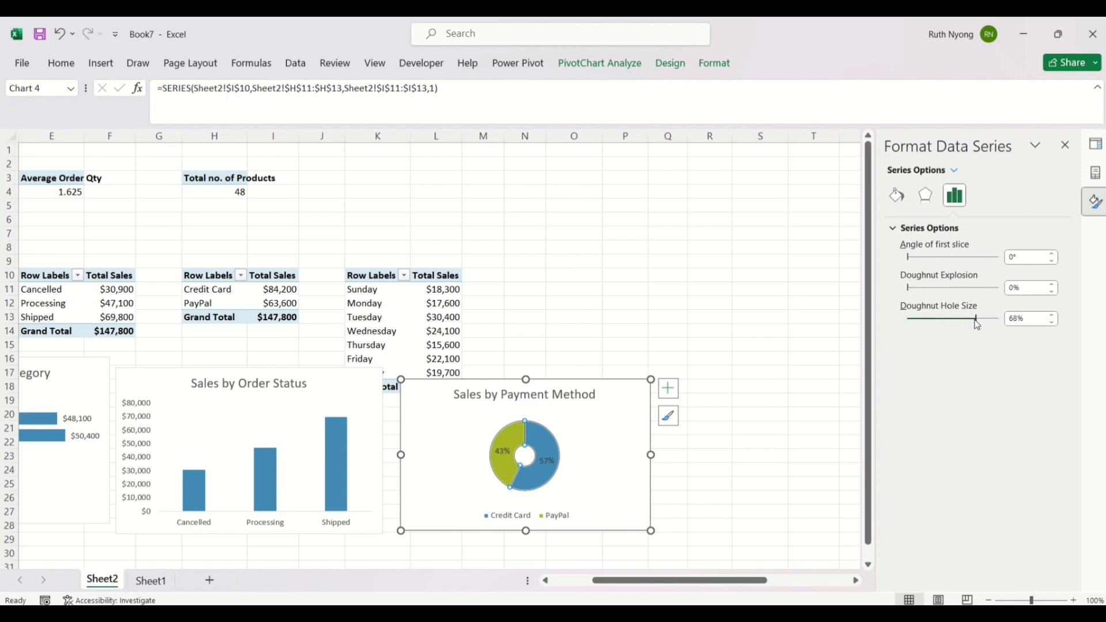
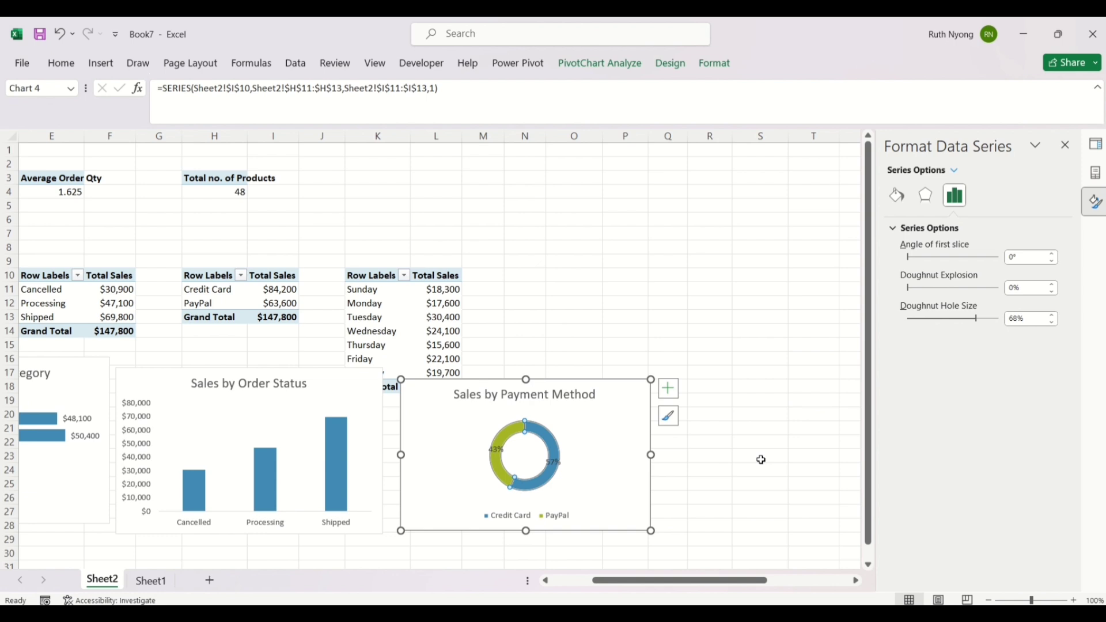
pyautogui.click(753, 444)
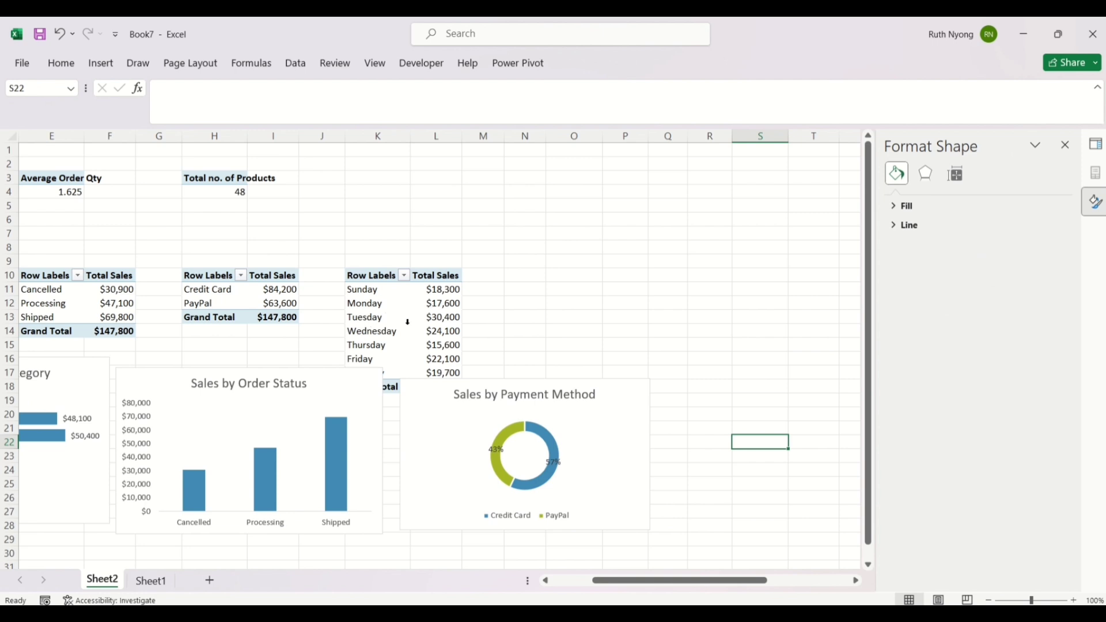
pyautogui.moveTo(330, 383); pyautogui.dragTo(305, 418)
pyautogui.moveTo(614, 394); pyautogui.dragTo(593, 414)
# Step: Insert a Line with Markers PivotChart from the day-of-week pivot table
pyautogui.click(363, 321)
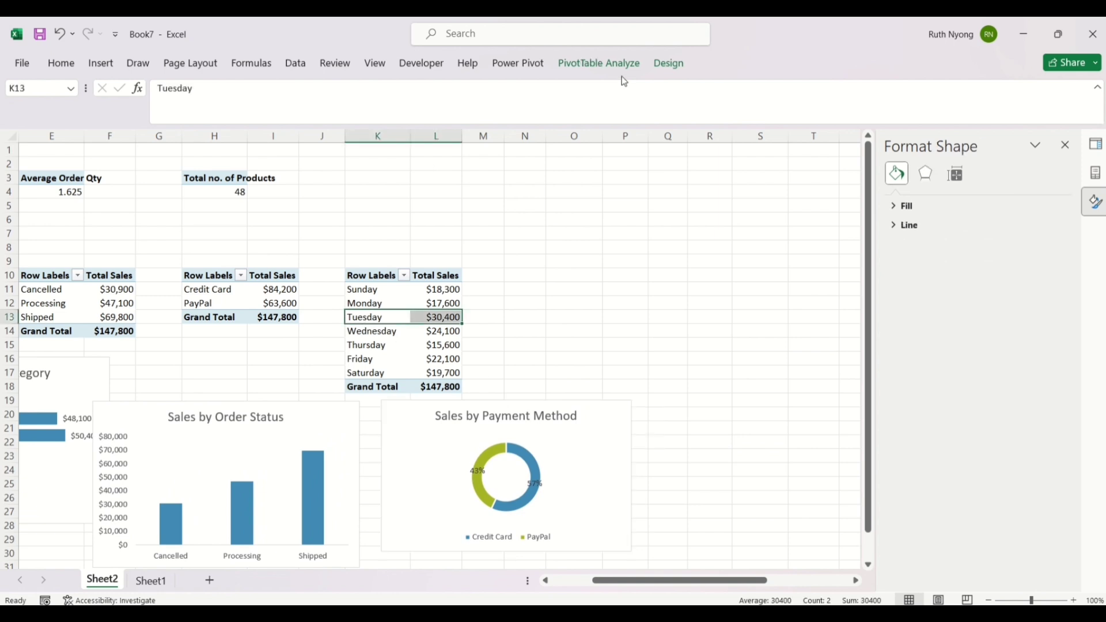
pyautogui.click(599, 64)
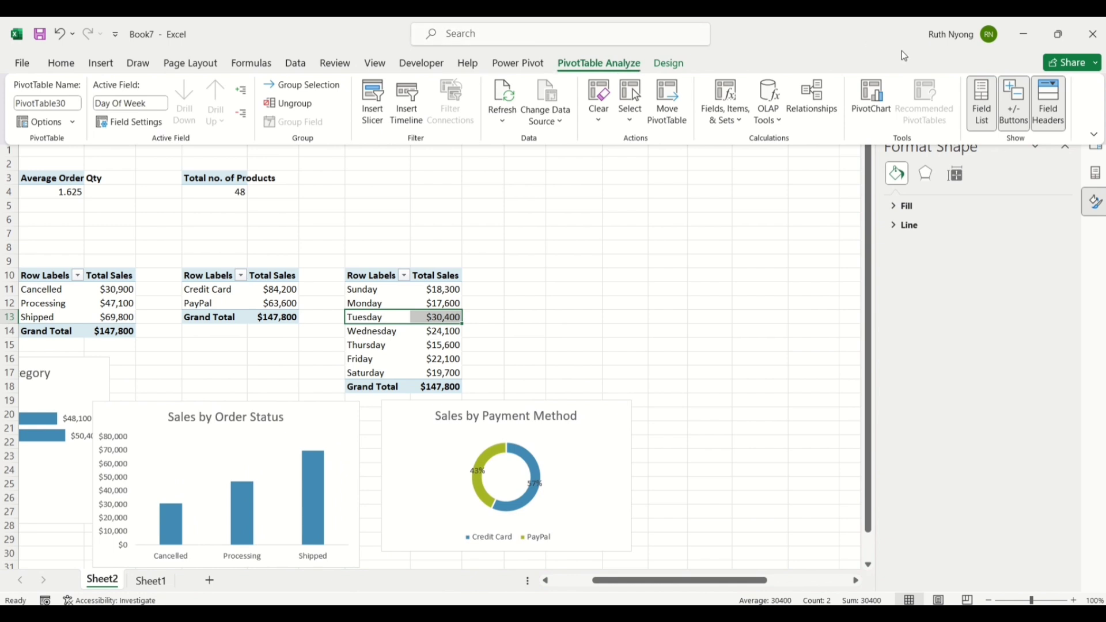
pyautogui.click(871, 98)
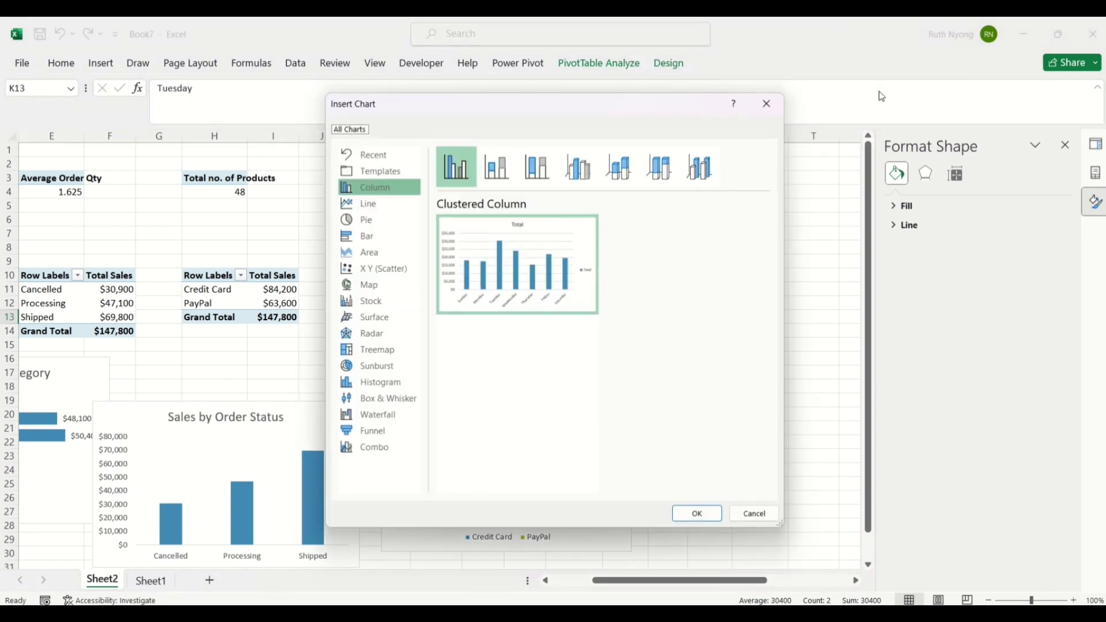
pyautogui.click(378, 209)
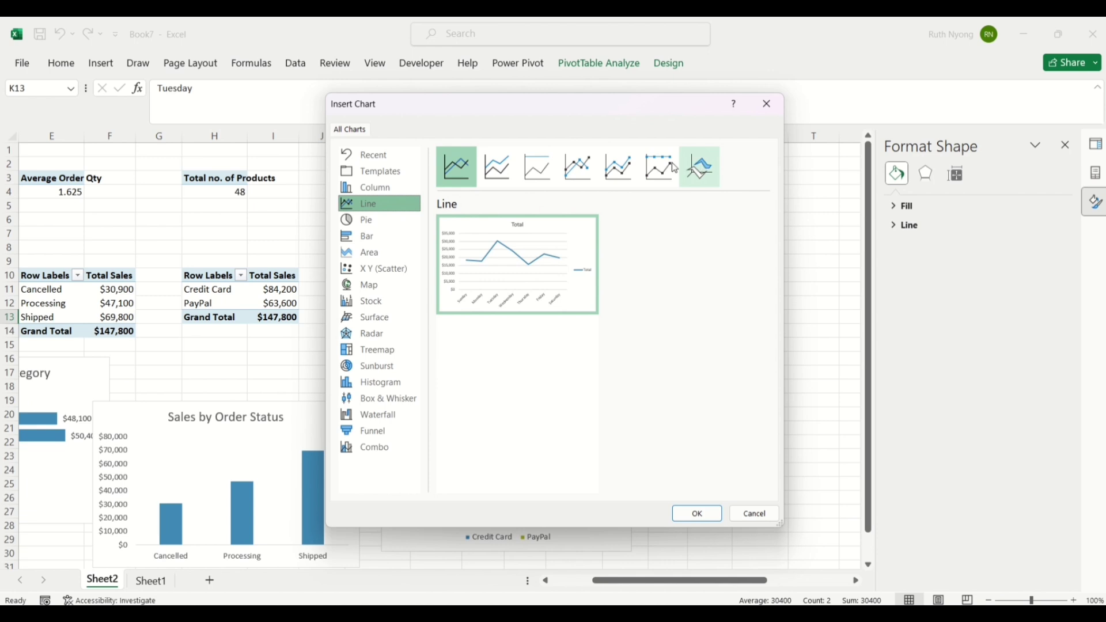
pyautogui.click(595, 173)
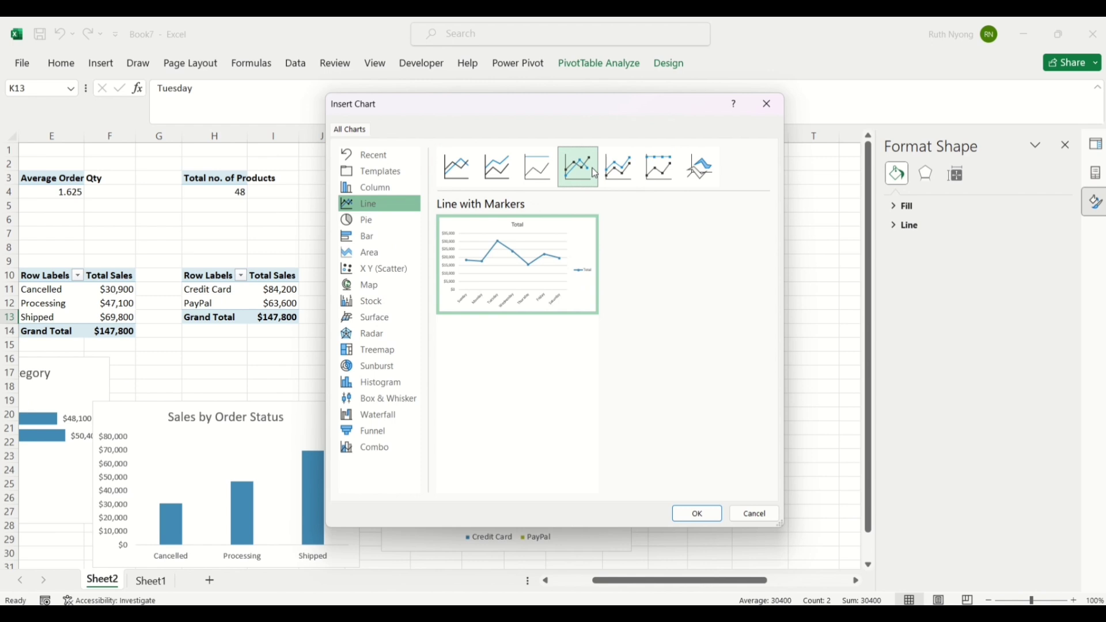
pyautogui.click(693, 510)
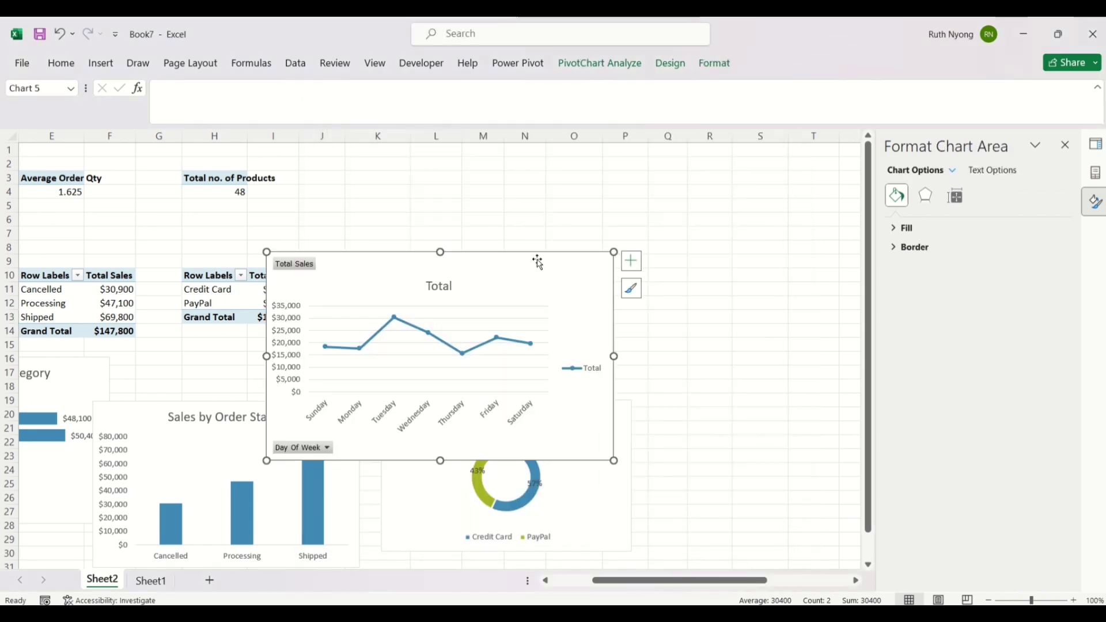
# Step: Shrink the weekday line chart and place it beside its pivot table, clear of the sales figures
pyautogui.moveTo(536, 254); pyautogui.dragTo(737, 256)
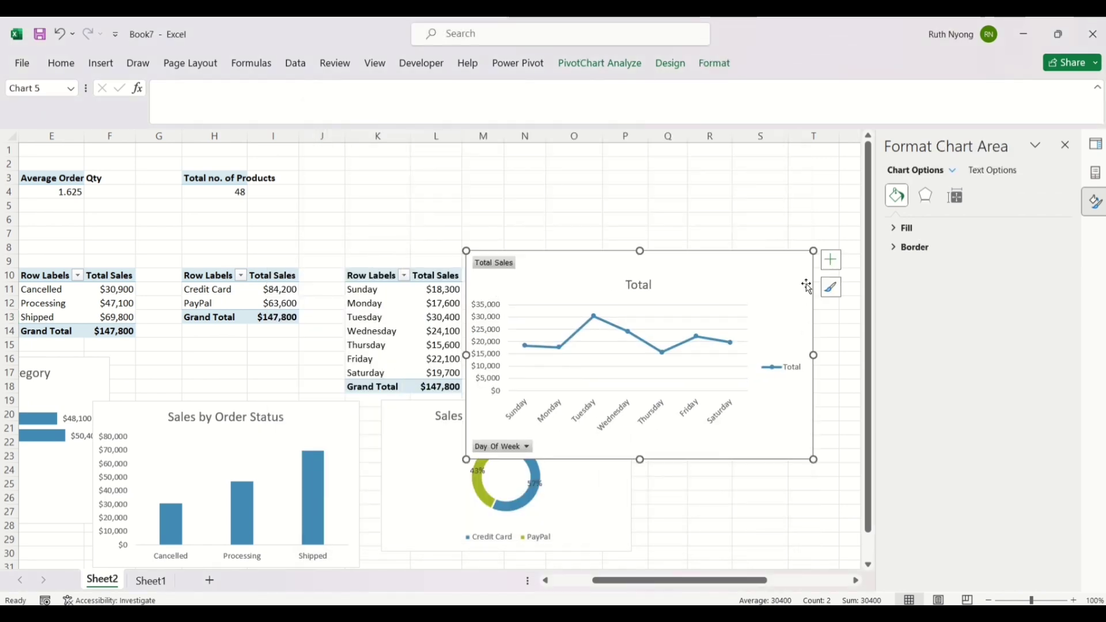
pyautogui.moveTo(813, 251); pyautogui.dragTo(742, 272)
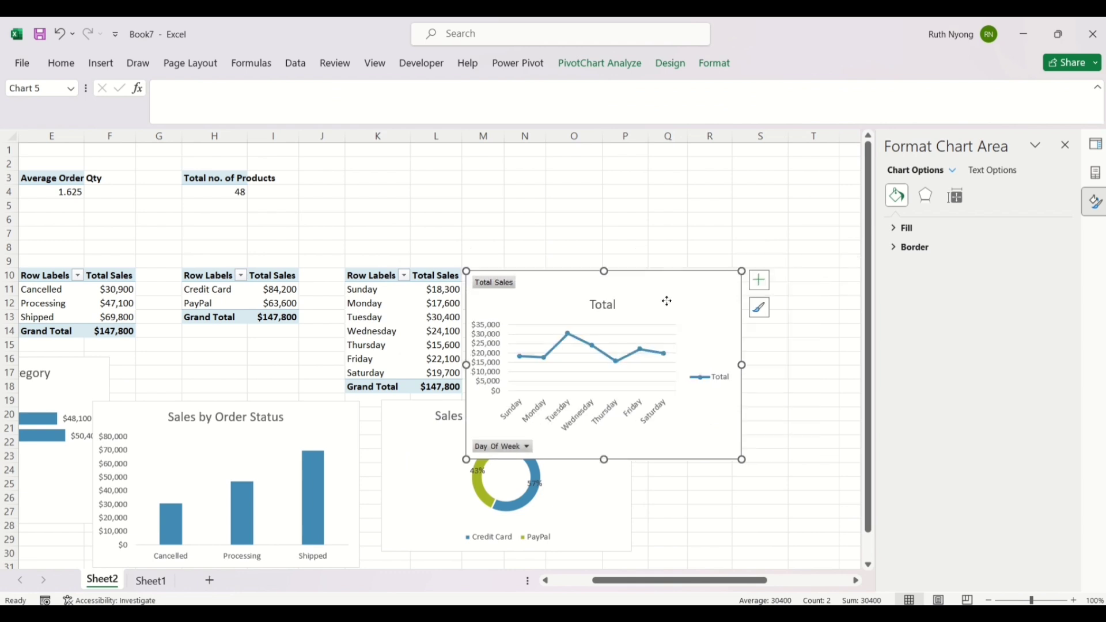
pyautogui.moveTo(664, 302); pyautogui.dragTo(757, 274)
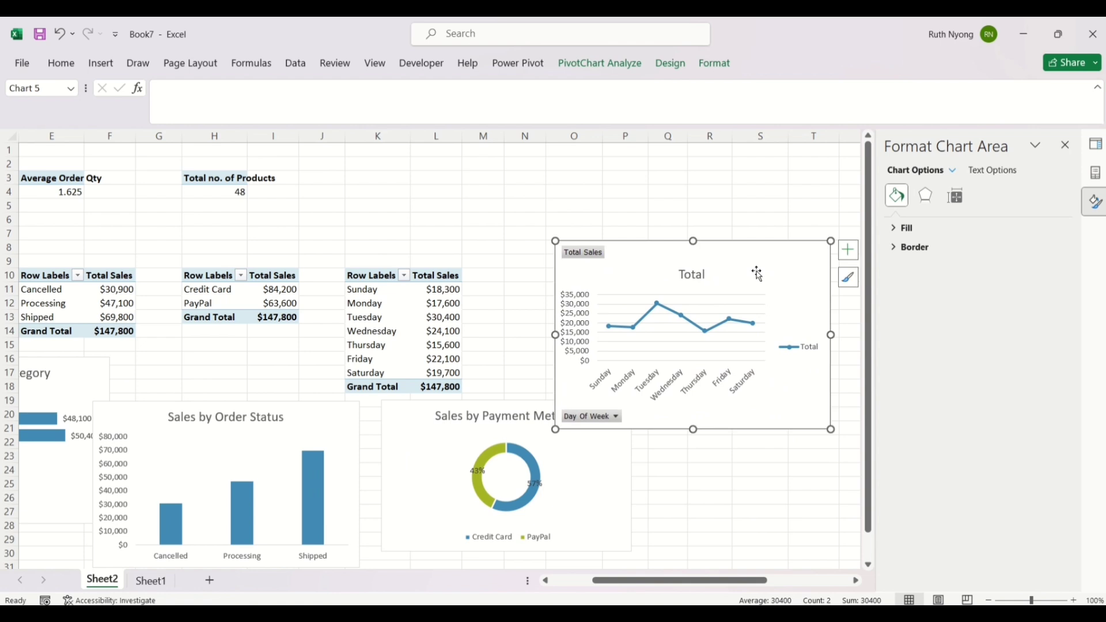
# Step: Add the Month field from the Calendar table's More Fields to the day-of-week pivot table as columns
pyautogui.click(381, 317)
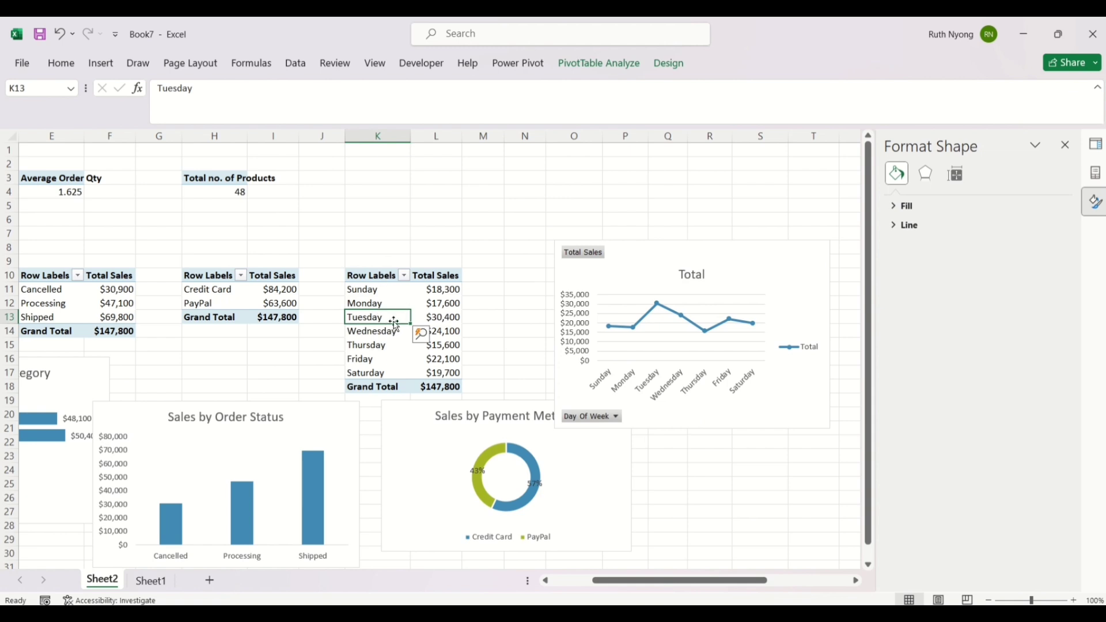
pyautogui.click(388, 323)
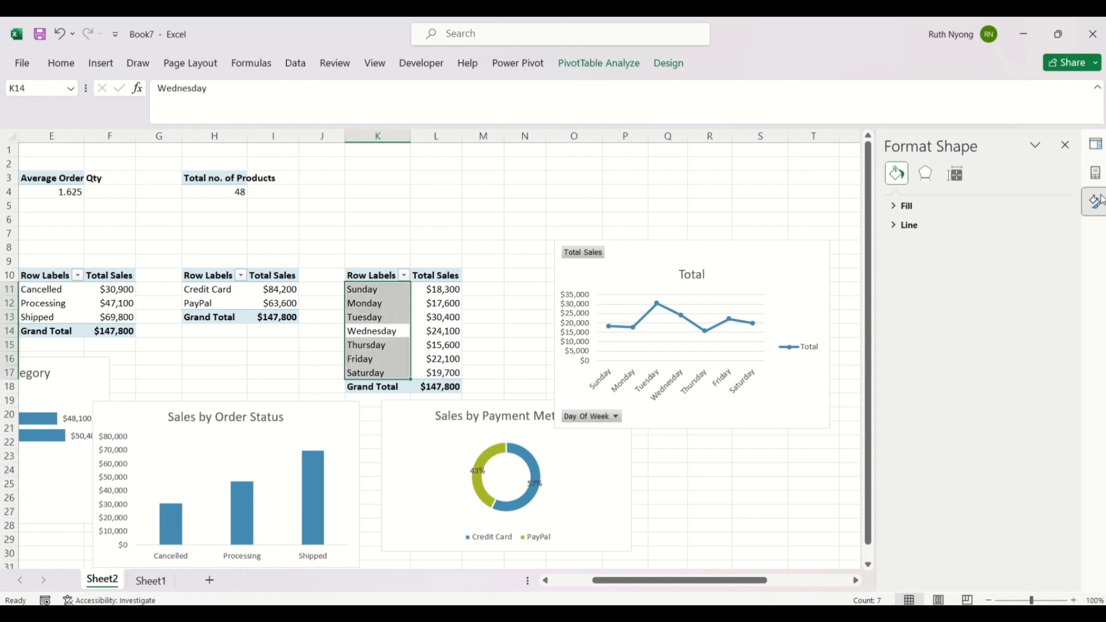
pyautogui.click(1069, 154)
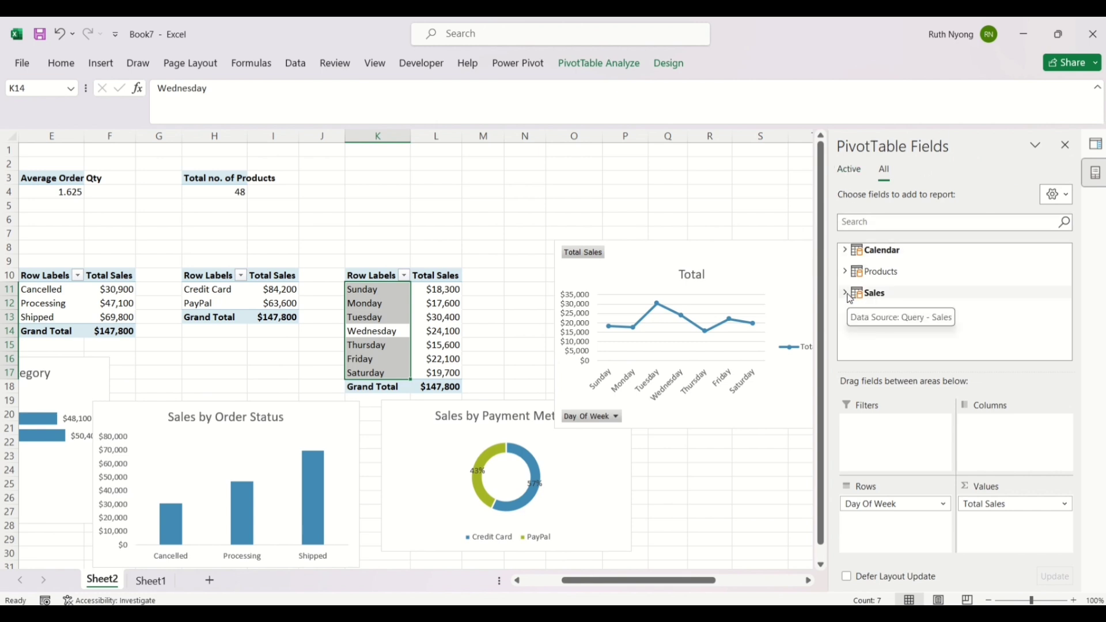
pyautogui.click(845, 251)
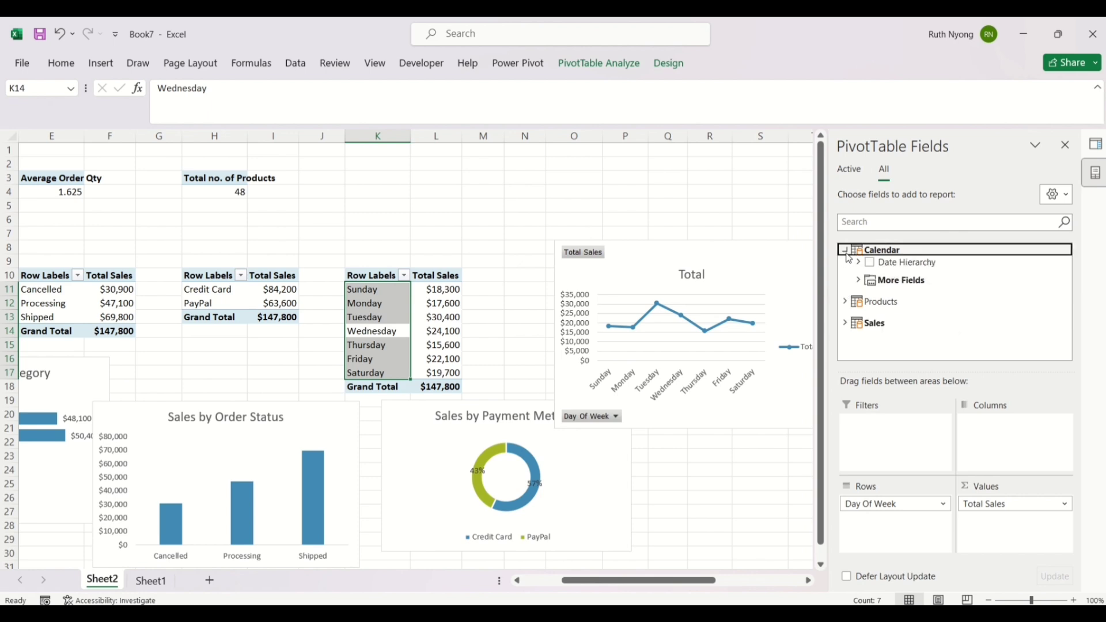
pyautogui.click(858, 280)
pyautogui.moveTo(1070, 291)
pyautogui.mouseDown()
pyautogui.moveTo(1072, 315)
pyautogui.moveTo(1069, 306)
pyautogui.mouseUp()
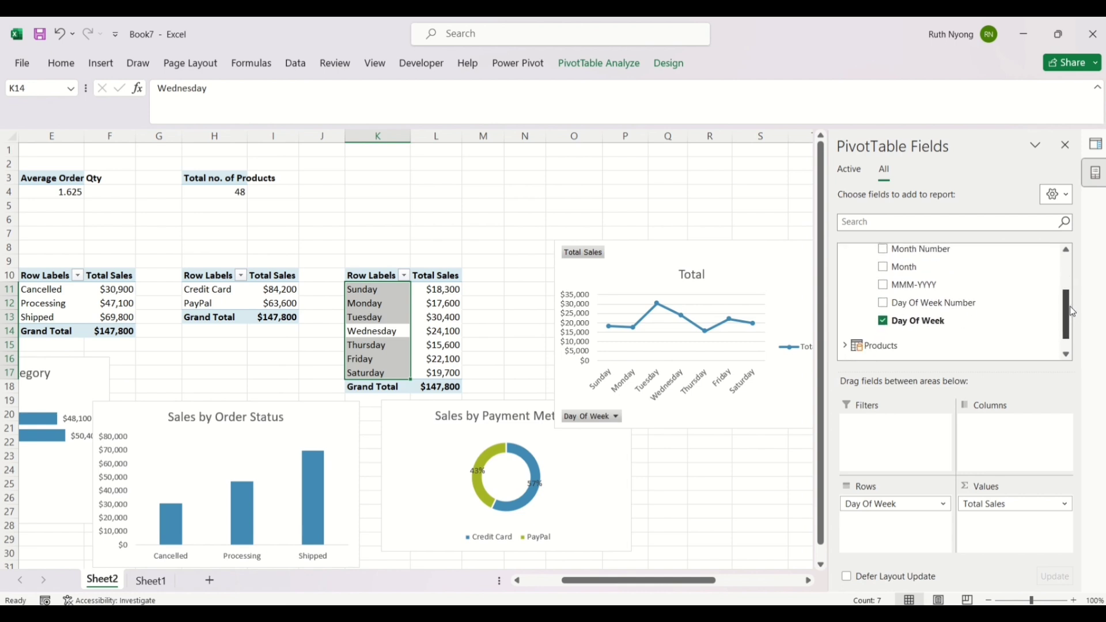
pyautogui.click(884, 267)
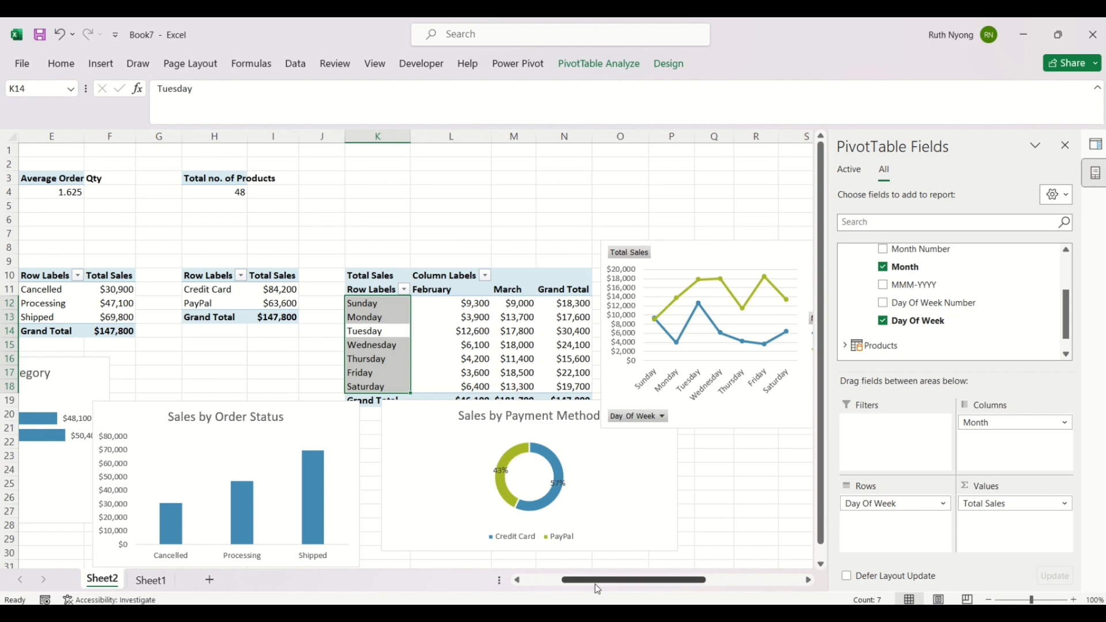
# Step: Move the weekday line chart farther from the widened pivot table and hide all of its field buttons
pyautogui.moveTo(594, 585); pyautogui.dragTo(640, 596)
pyautogui.click(622, 415)
pyautogui.moveTo(629, 424); pyautogui.dragTo(663, 424)
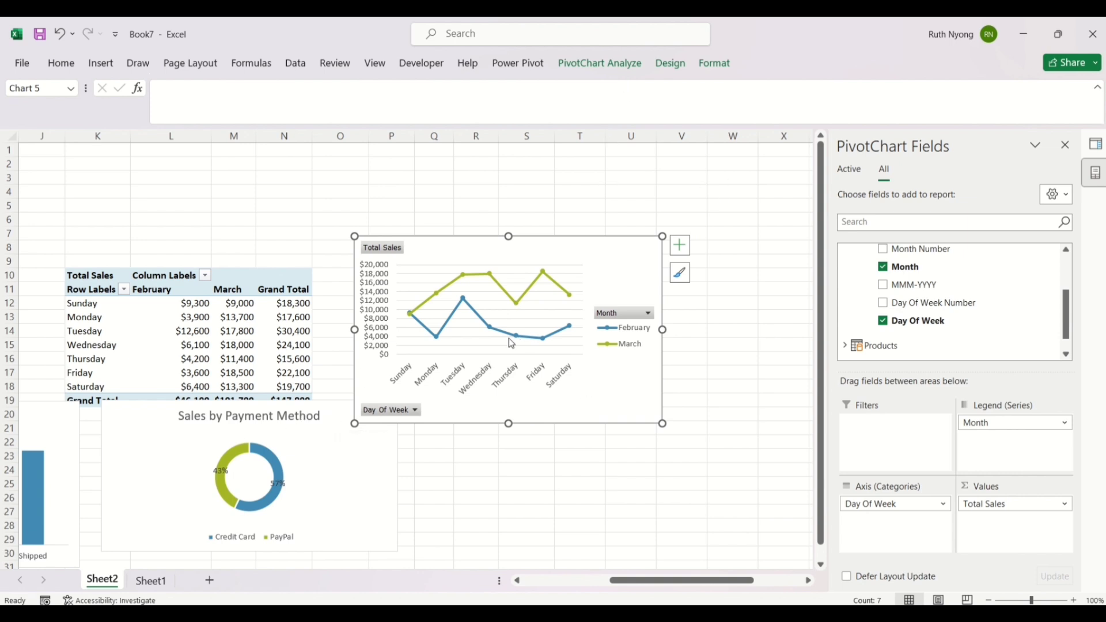
pyautogui.click(612, 73)
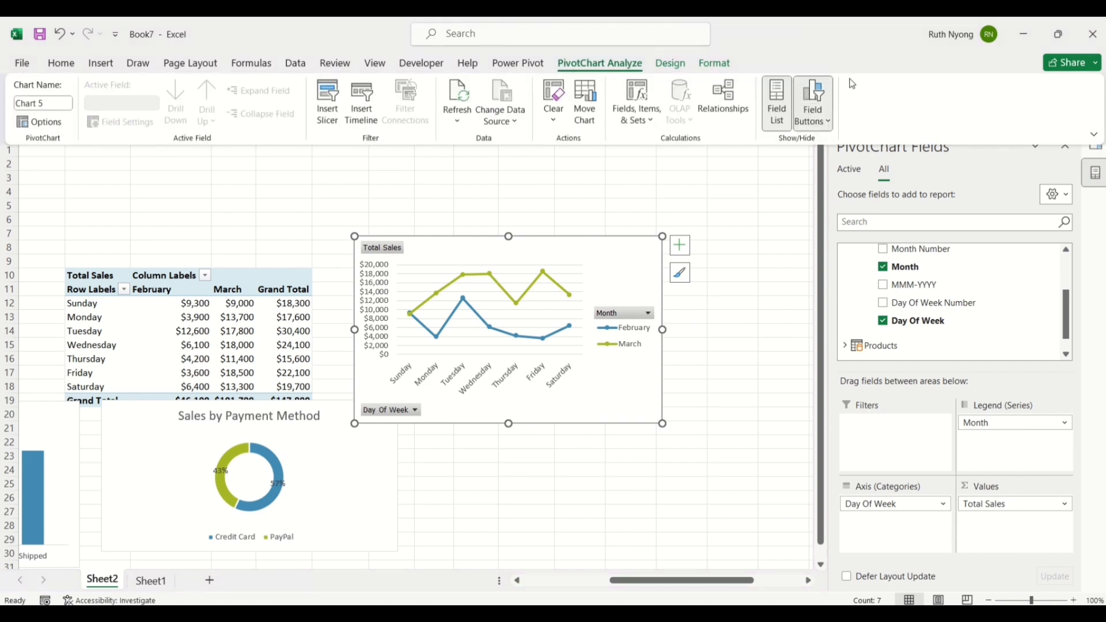
pyautogui.click(813, 95)
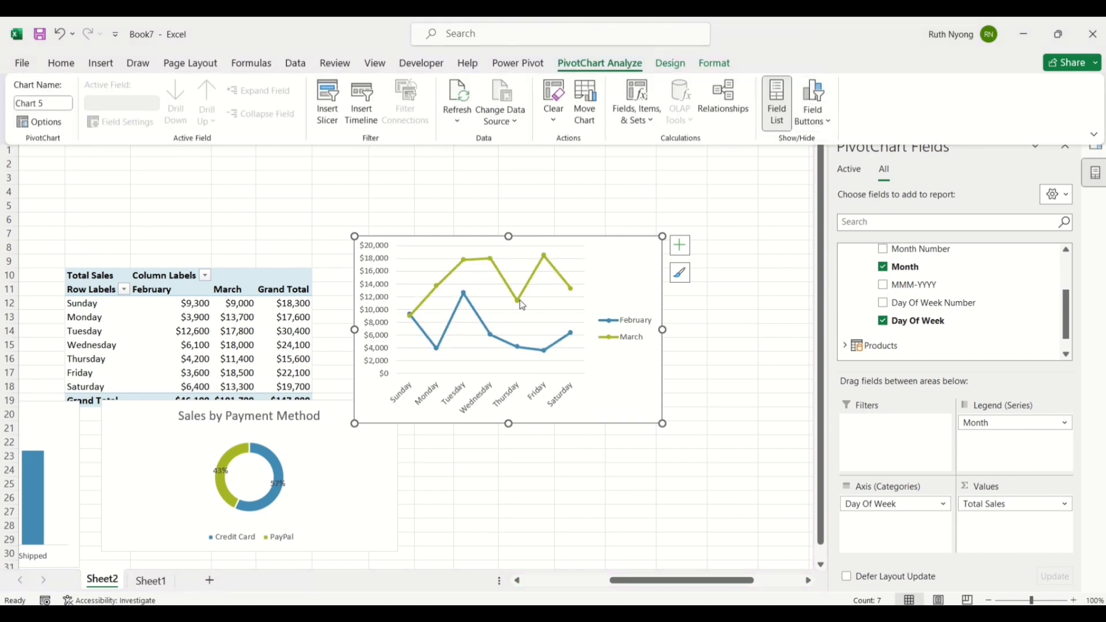
# Step: Format the weekday line chart with no gridlines and a bottom legend, and enlarge it slightly
pyautogui.click(680, 244)
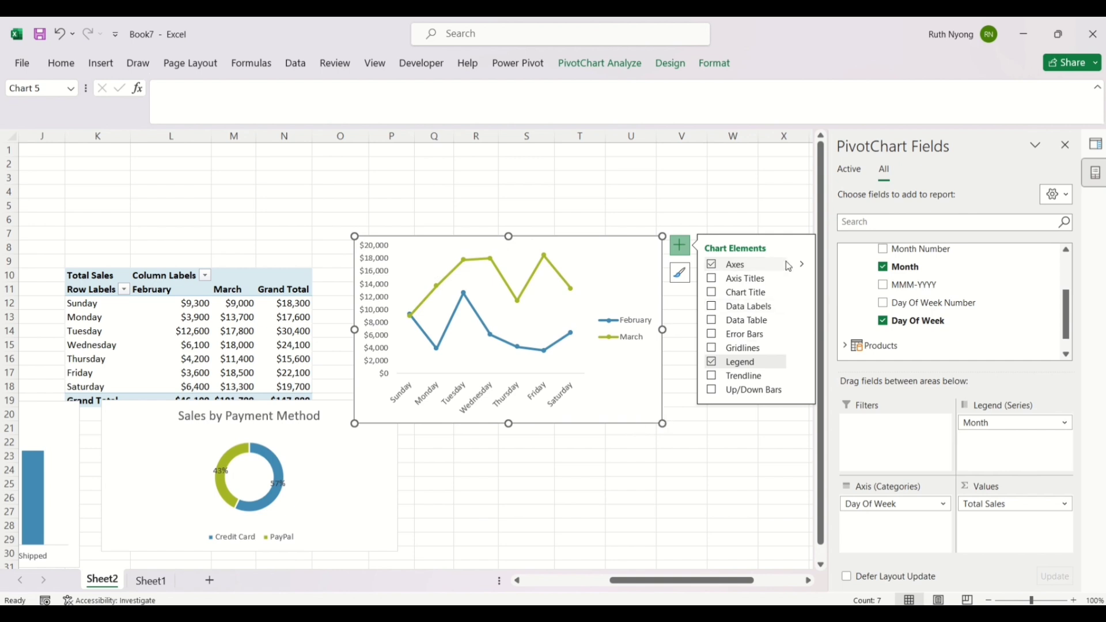
pyautogui.click(800, 363)
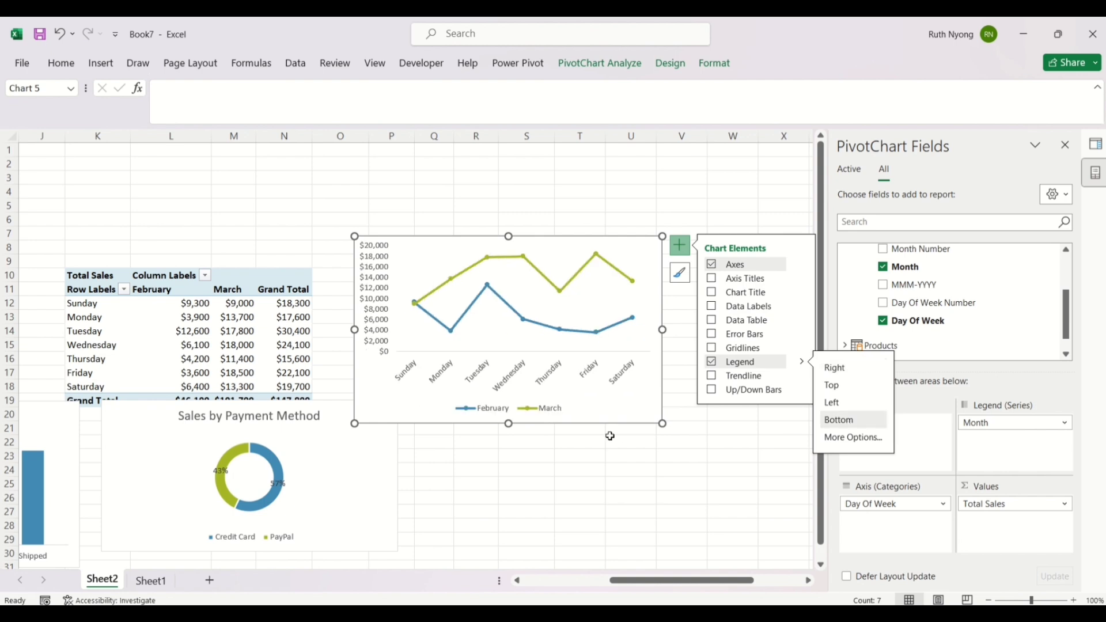
pyautogui.moveTo(658, 421); pyautogui.dragTo(694, 442)
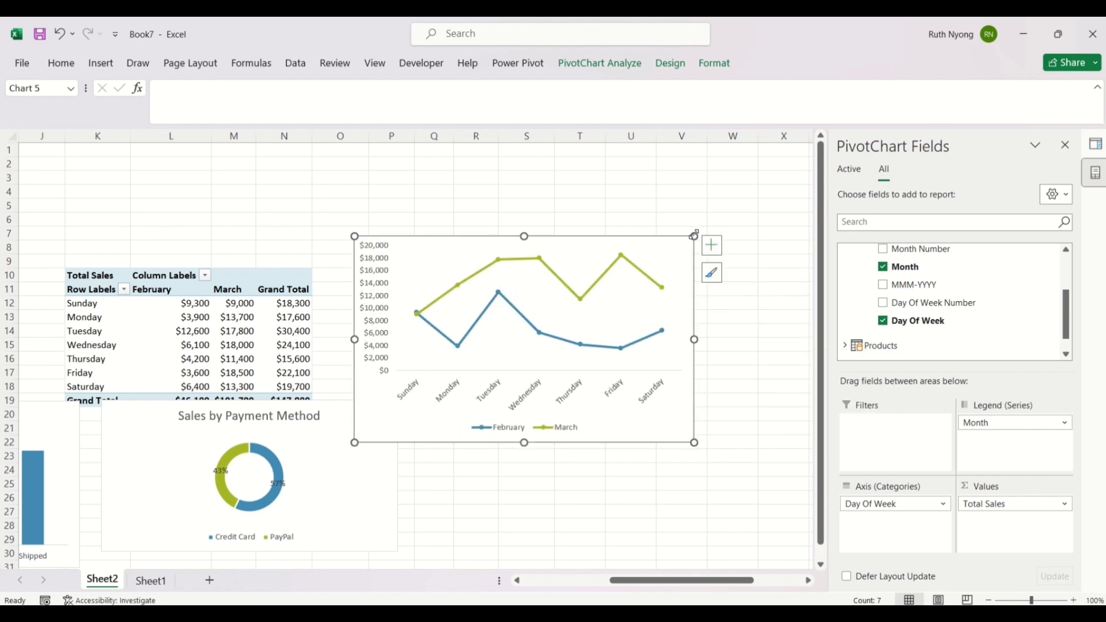
pyautogui.moveTo(694, 235); pyautogui.dragTo(699, 234)
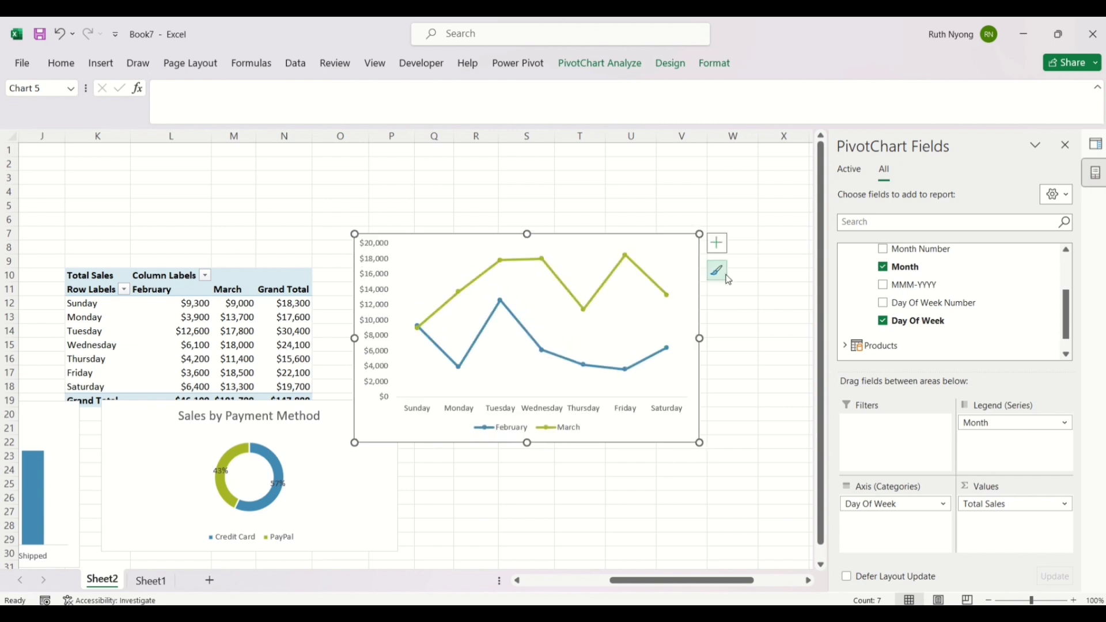
# Step: Add a chart title reading "Feb - March 2023 Sales" to the weekday line chart
pyautogui.click(717, 244)
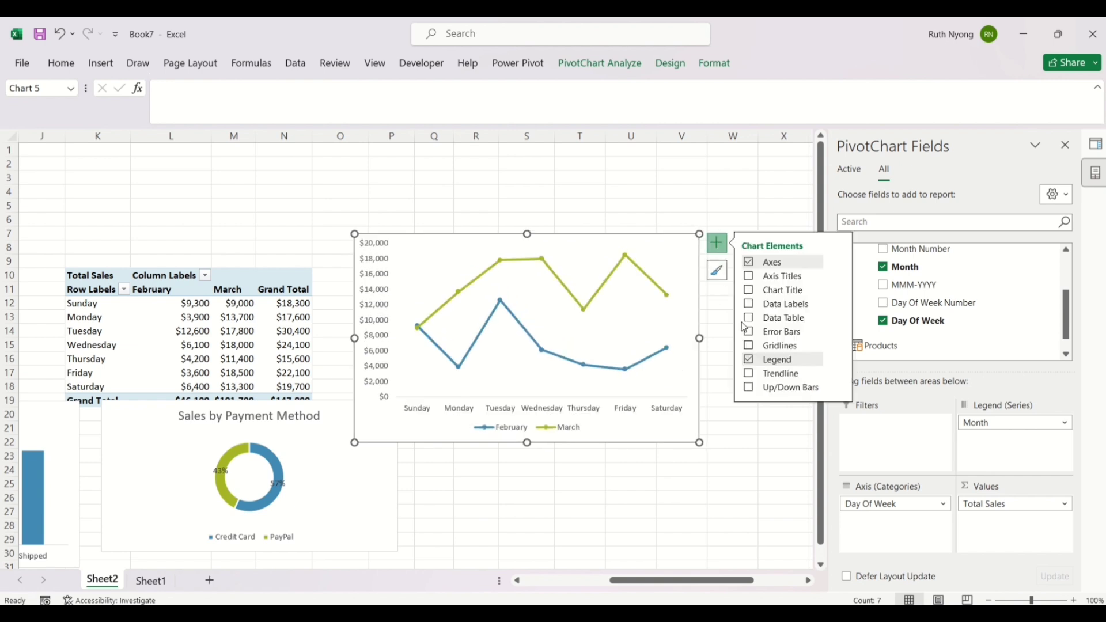
pyautogui.click(753, 292)
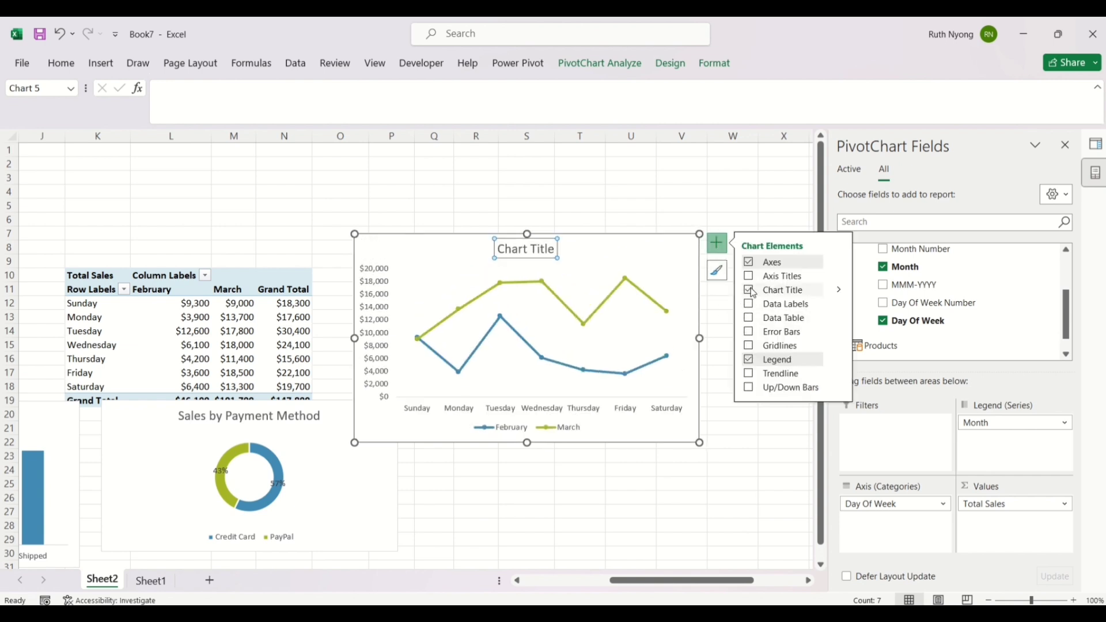
pyautogui.click(555, 250)
pyautogui.press('BackSpace')
pyautogui.press('BackSpace')
pyautogui.press('BackSpace')
pyautogui.press('BackSpace')
pyautogui.press('BackSpace')
pyautogui.press('BackSpace')
pyautogui.press('BackSpace')
pyautogui.press('BackSpace')
pyautogui.press('BackSpace')
pyautogui.press('BackSpace')
pyautogui.press('BackSpace')
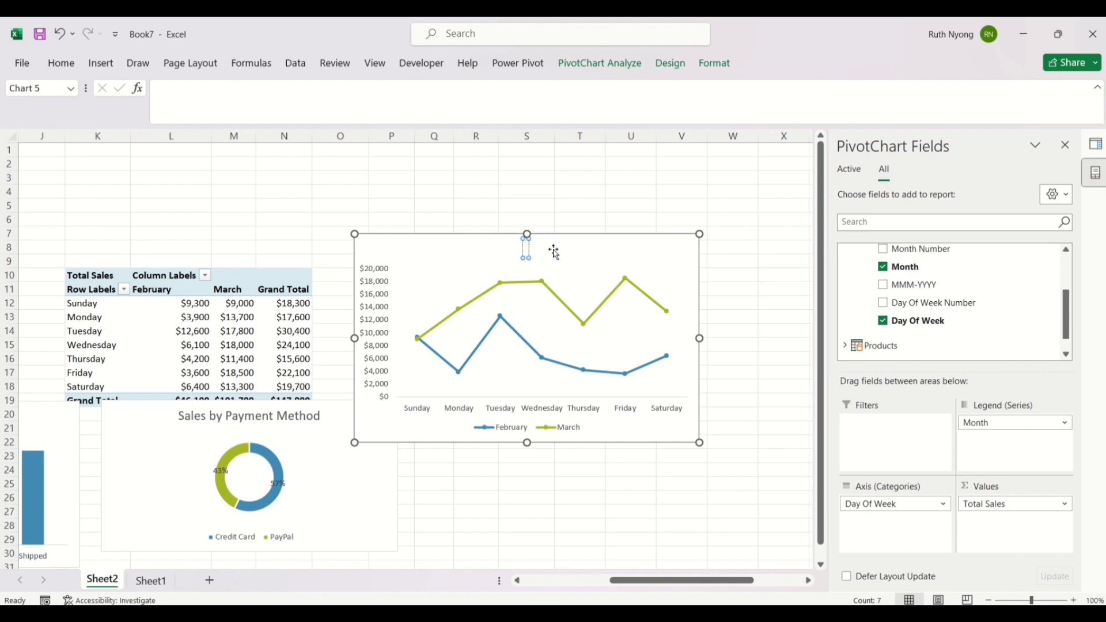
pyautogui.write('Feb')
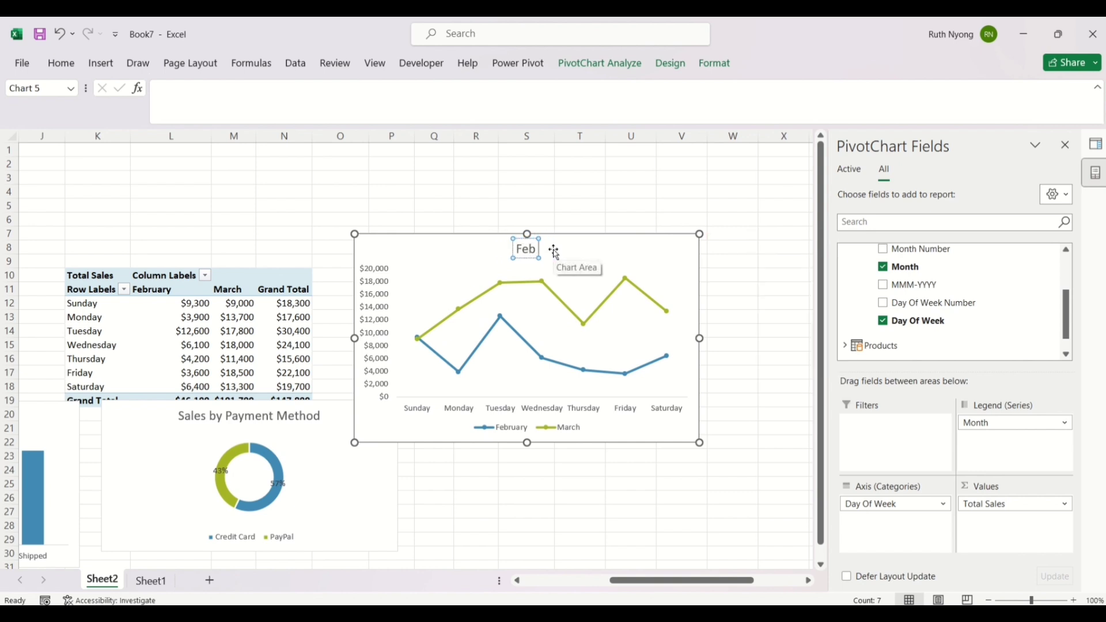
pyautogui.write(' - Mar')
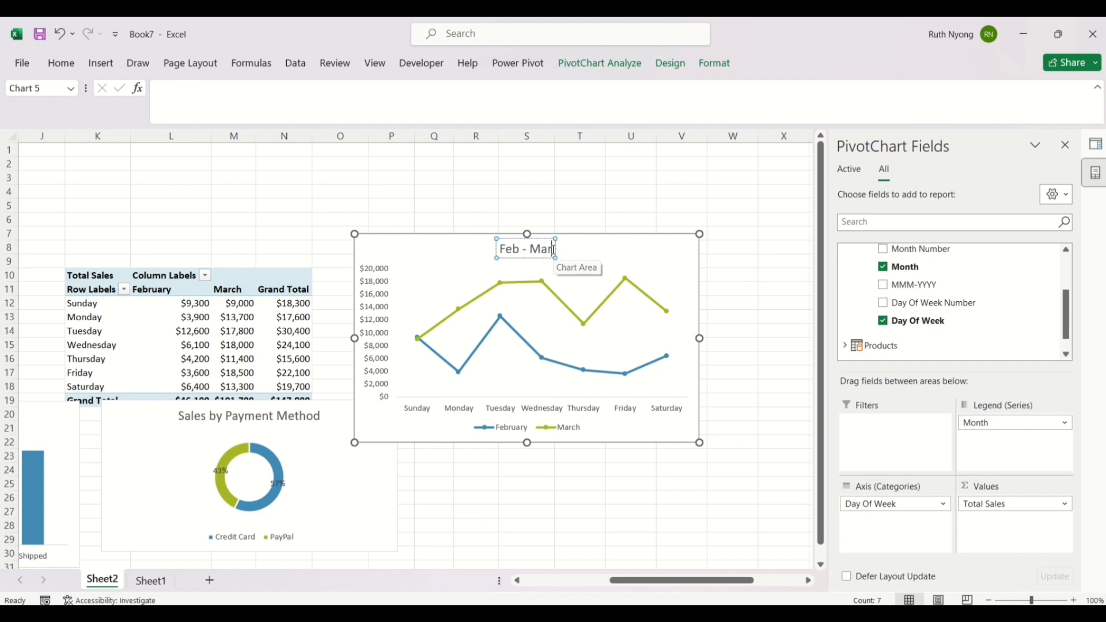
pyautogui.write('ch 202')
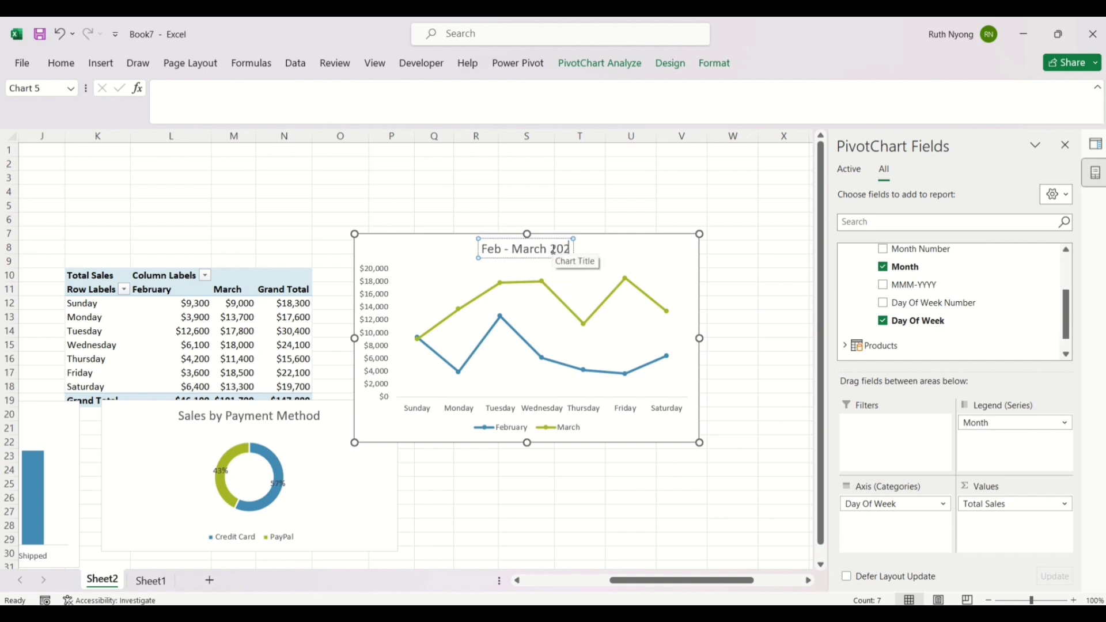
pyautogui.write('3 Sales')
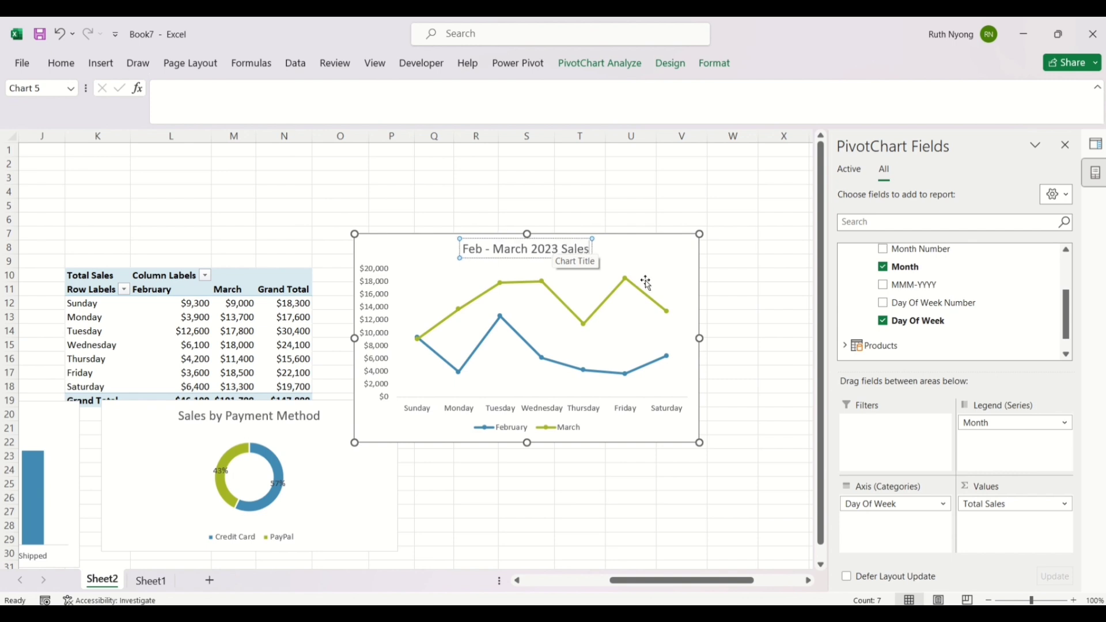
pyautogui.click(751, 305)
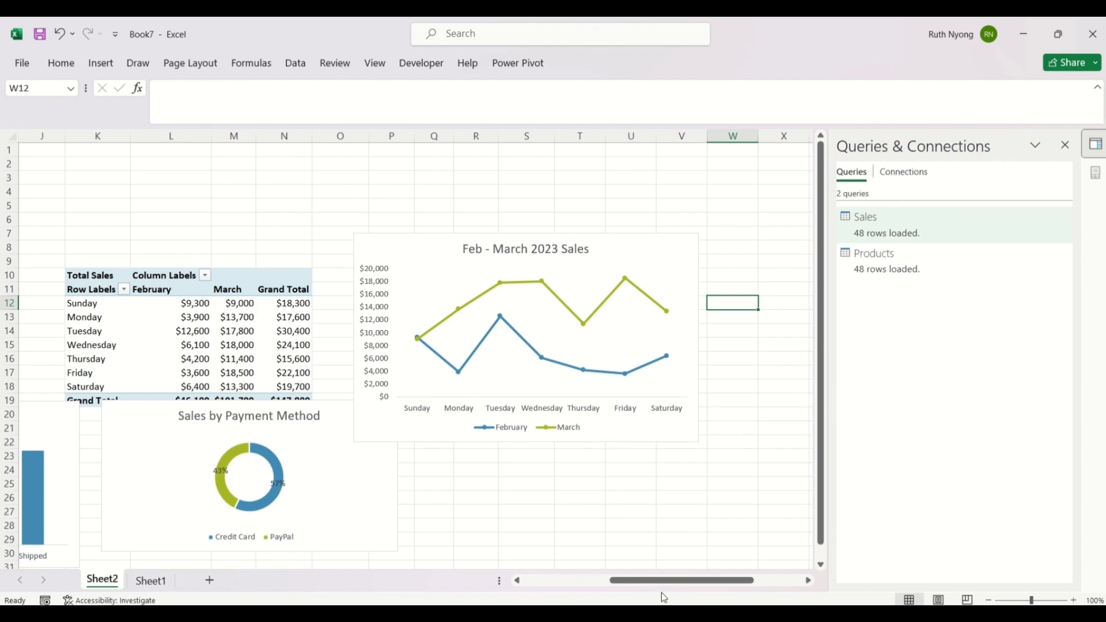
# Step: Add a new blank worksheet after Sheet2
pyautogui.moveTo(655, 587); pyautogui.dragTo(532, 588)
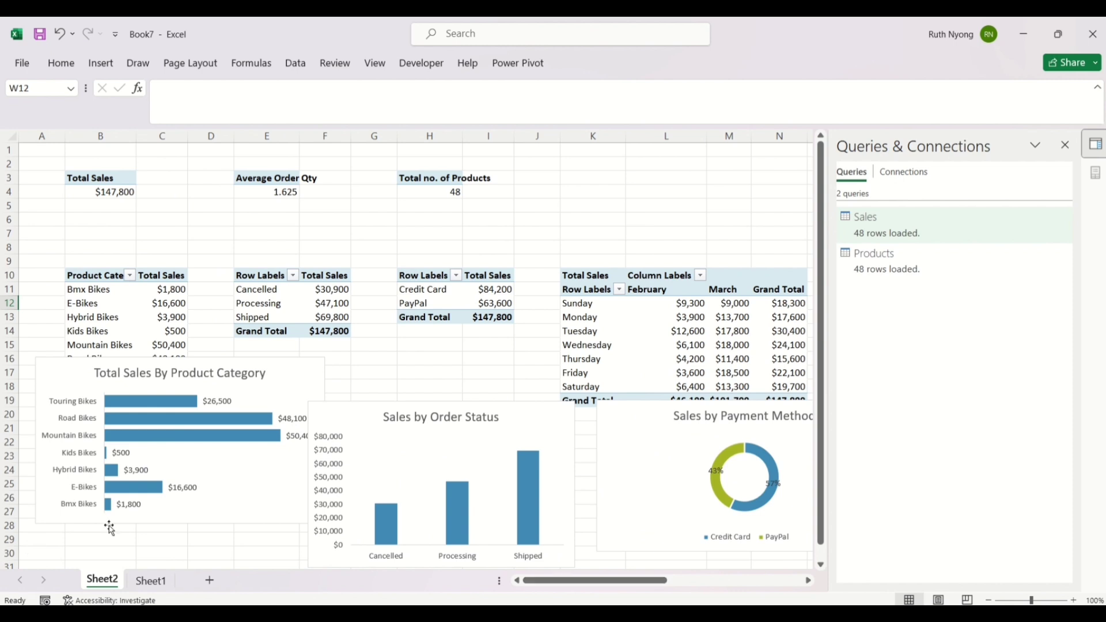
pyautogui.click(209, 581)
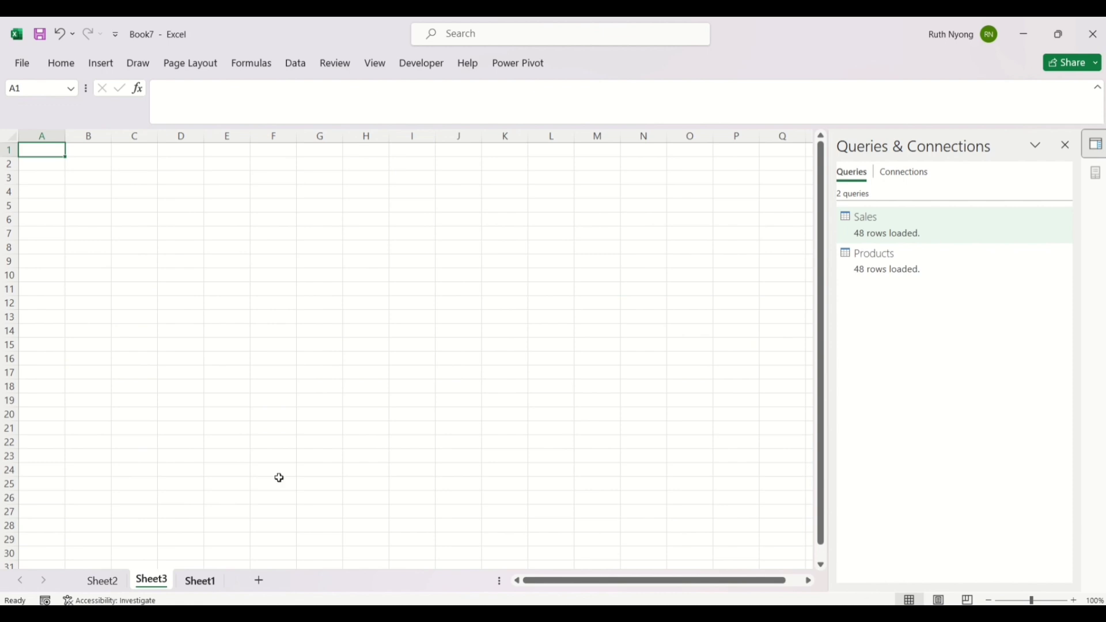
# Step: Turn off the gridlines on Sheet3
pyautogui.click(227, 206)
pyautogui.click(376, 65)
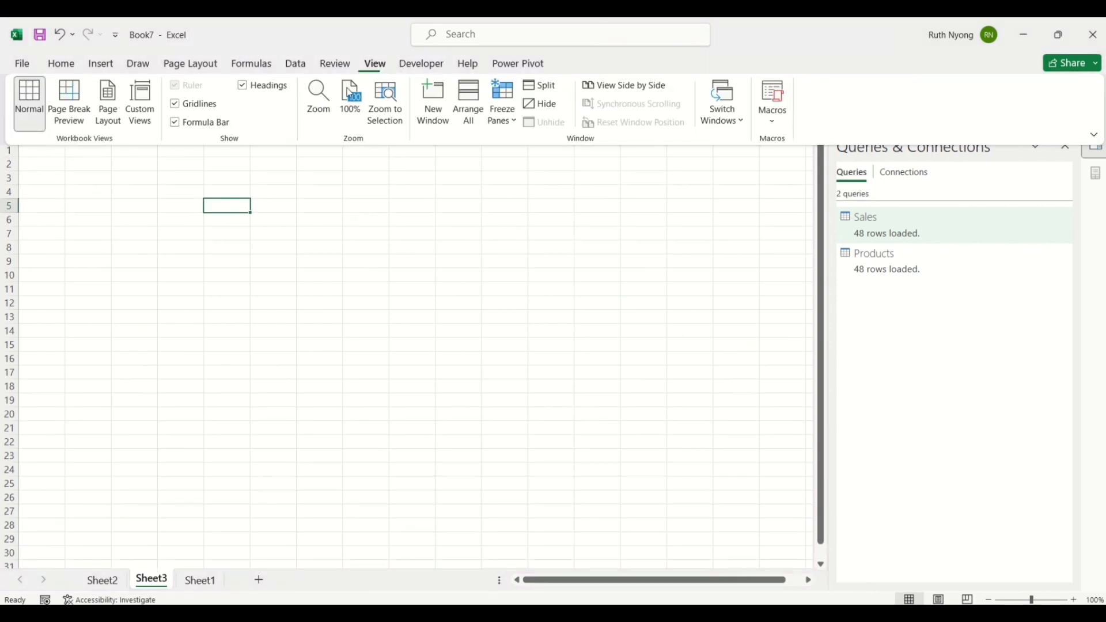
pyautogui.click(177, 109)
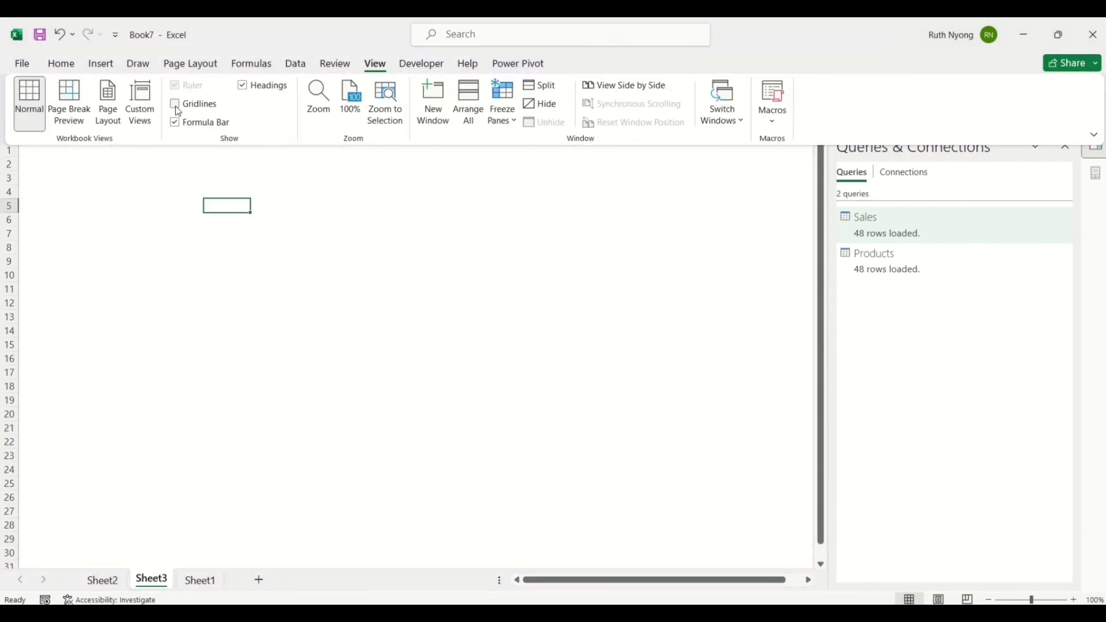
pyautogui.click(148, 260)
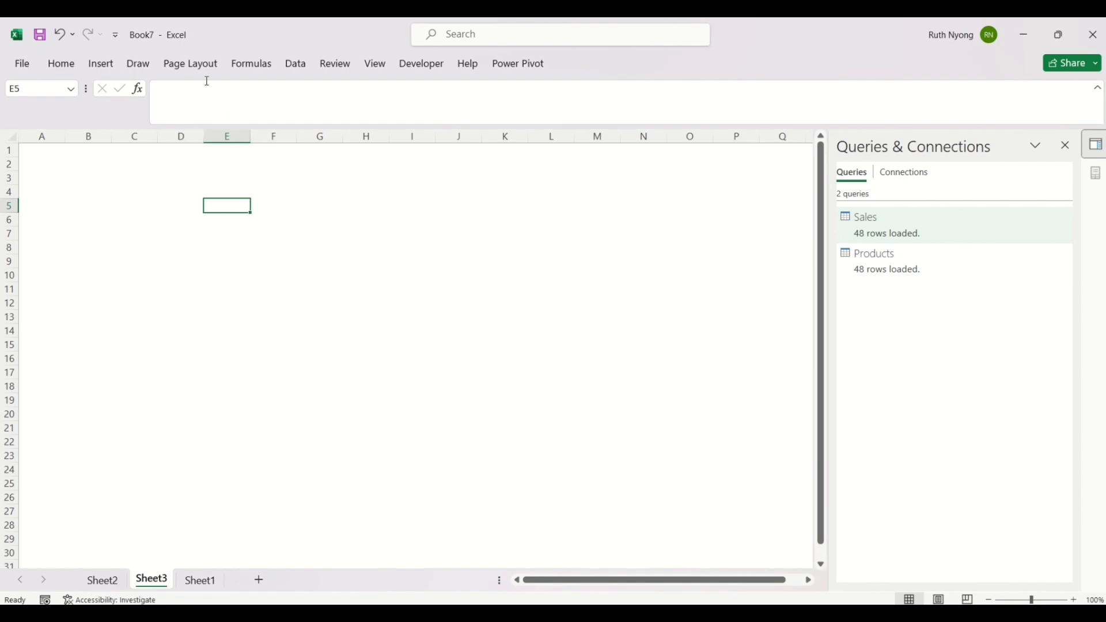
# Step: Draw a banner rectangle about 0.41" high and 8.43" wide across columns A to M in rows 1–2, with no outline
pyautogui.click(103, 65)
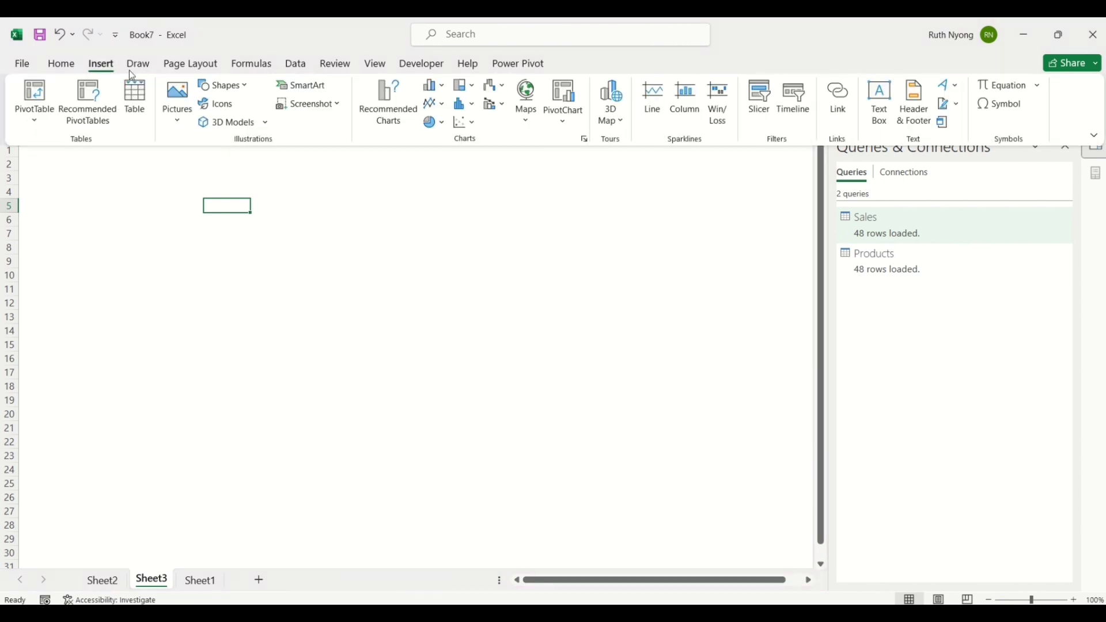
pyautogui.click(245, 88)
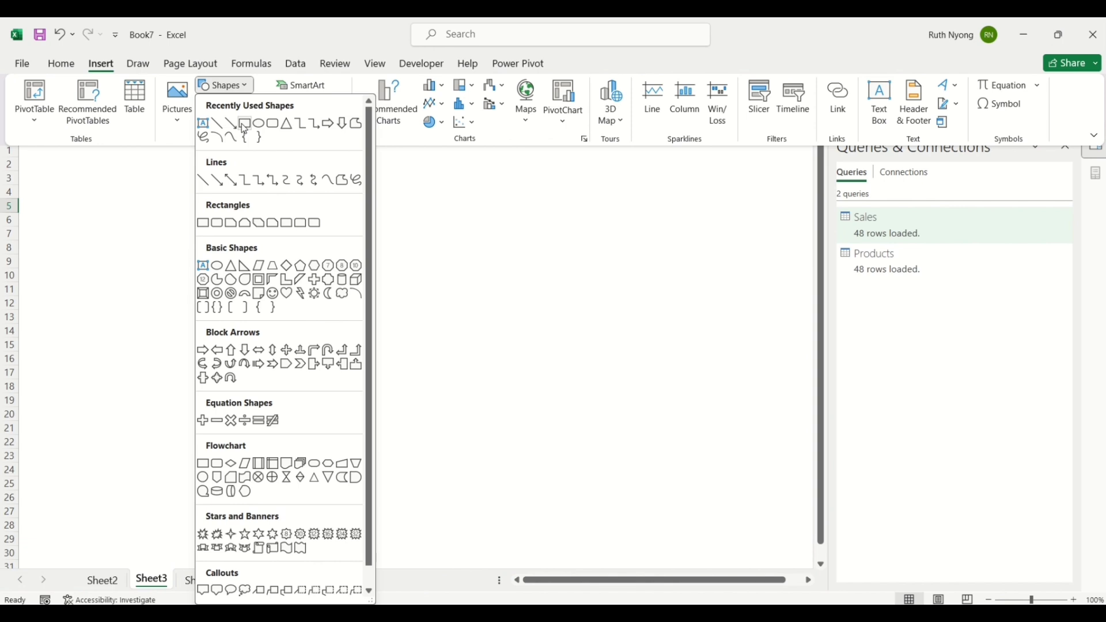
pyautogui.click(245, 125)
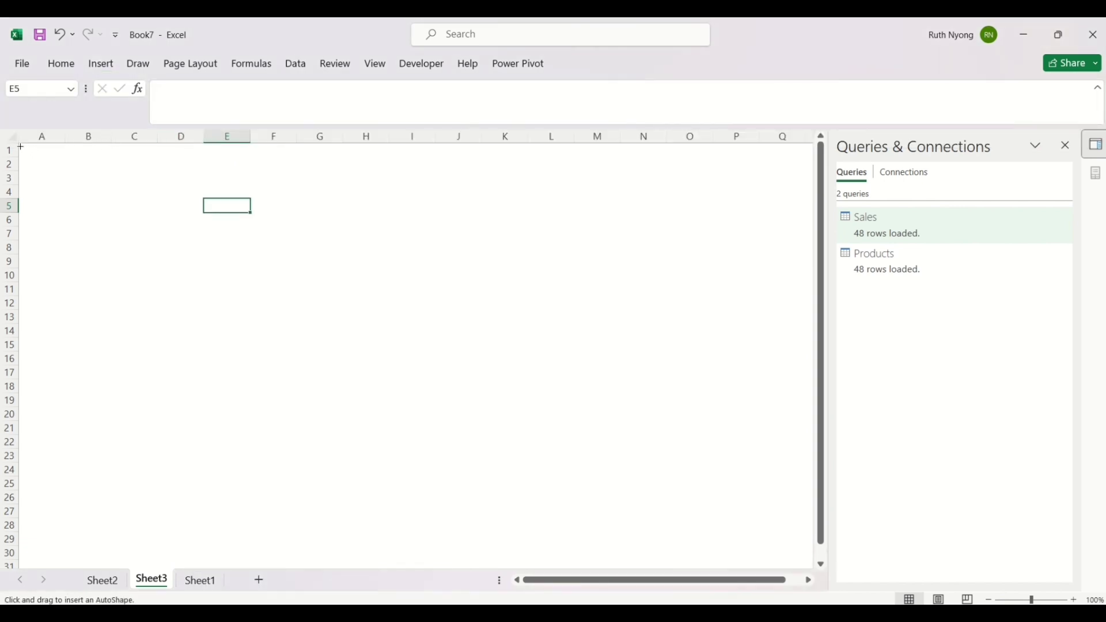
pyautogui.moveTo(20, 147)
pyautogui.mouseDown()
pyautogui.moveTo(66, 170)
pyautogui.moveTo(146, 185)
pyautogui.moveTo(331, 185)
pyautogui.moveTo(609, 158)
pyautogui.moveTo(609, 174)
pyautogui.mouseUp()
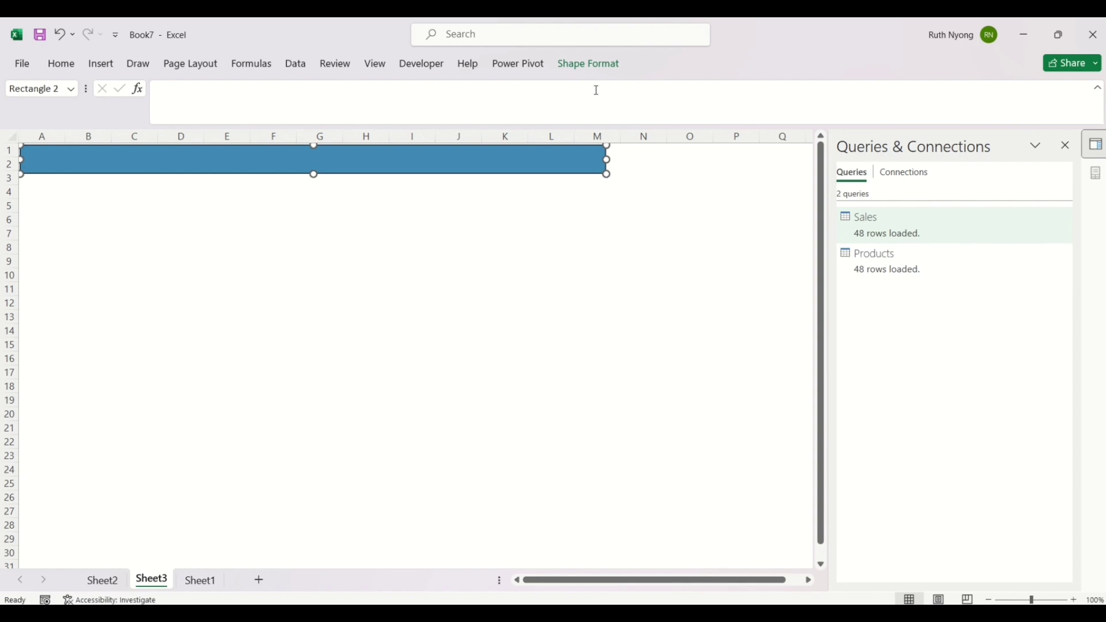
pyautogui.click(587, 65)
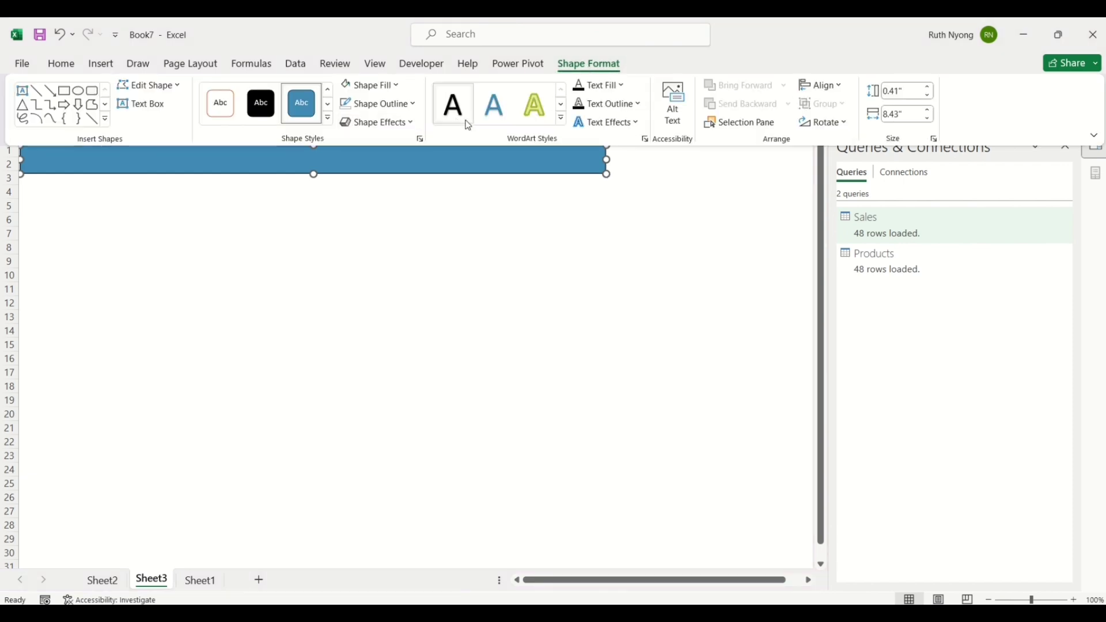
pyautogui.click(410, 104)
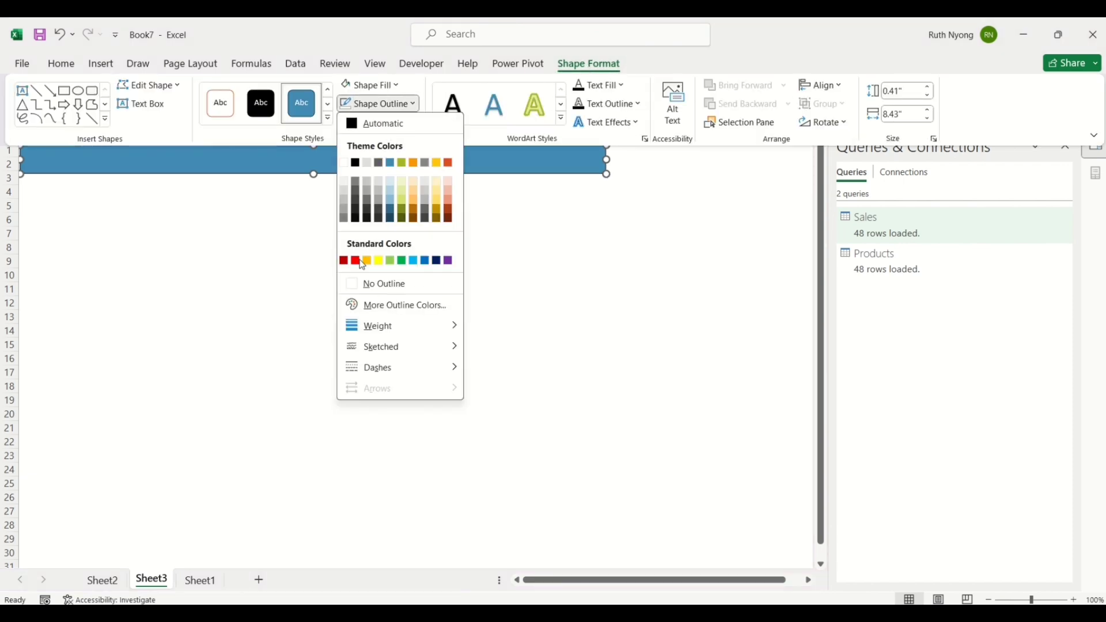
pyautogui.click(359, 284)
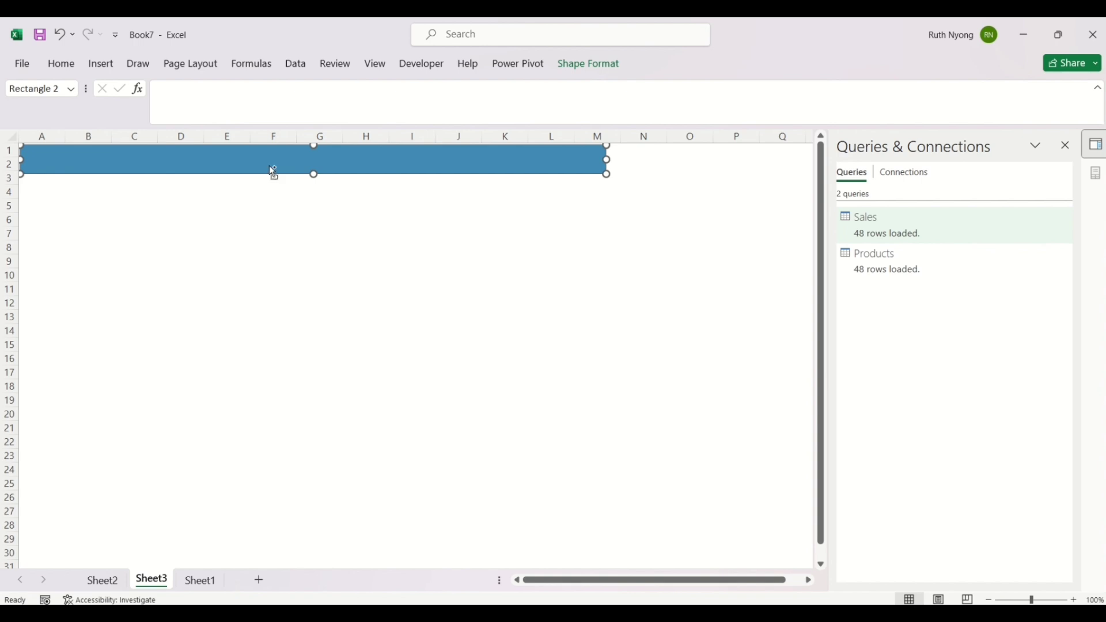
# Step: Duplicate the blue banner directly below it, heighten the copy to about 0.81" and fill it white
pyautogui.moveTo(273, 171); pyautogui.dragTo(257, 188)
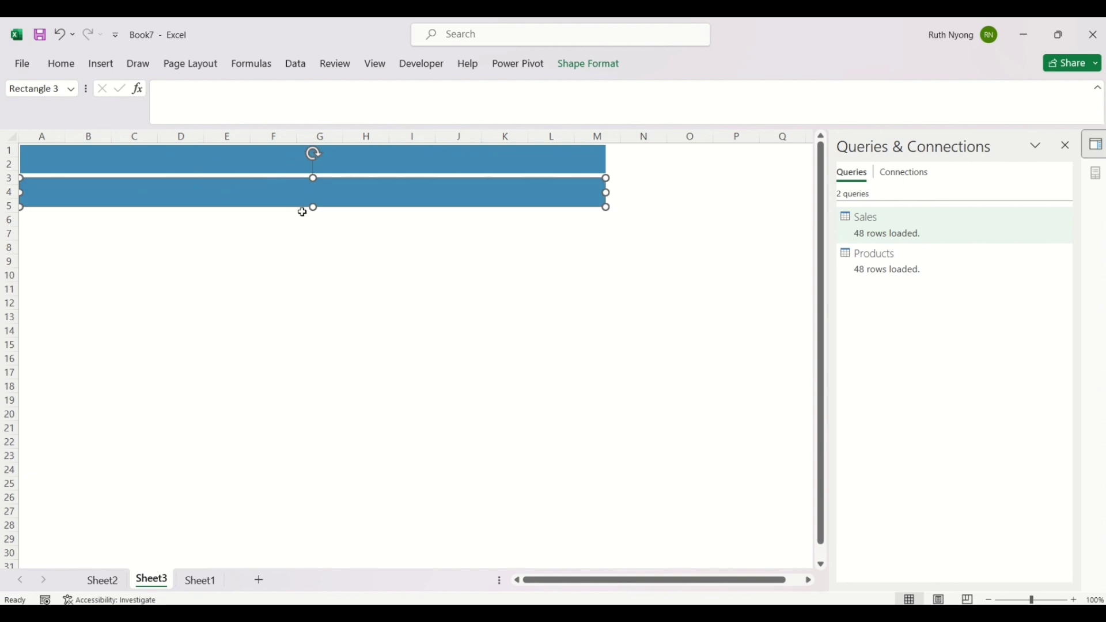
pyautogui.moveTo(314, 208); pyautogui.dragTo(319, 235)
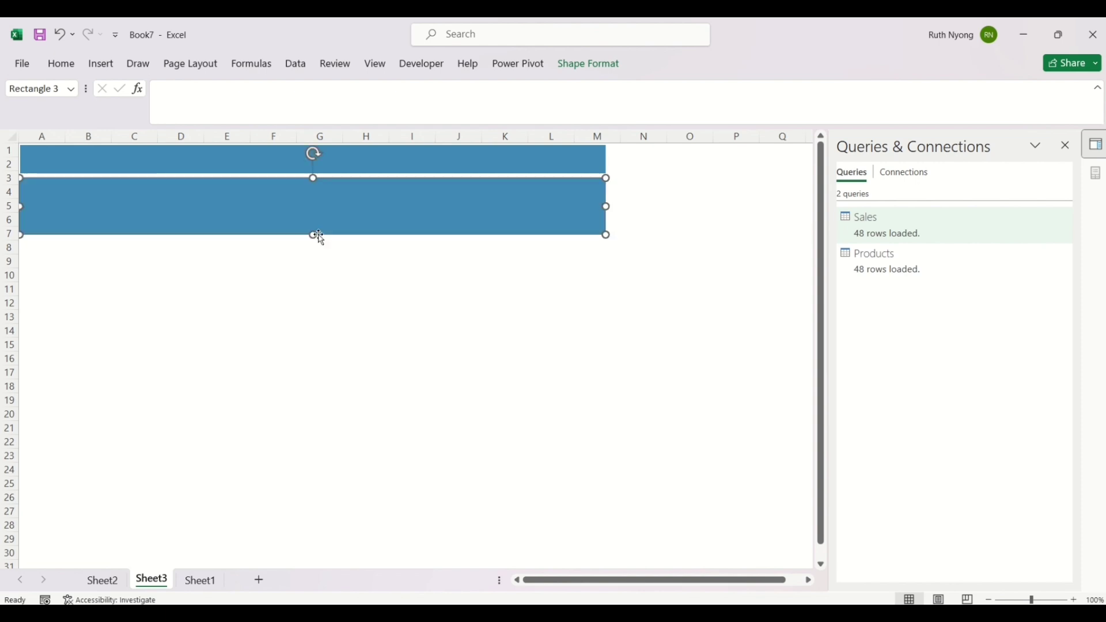
pyautogui.click(605, 66)
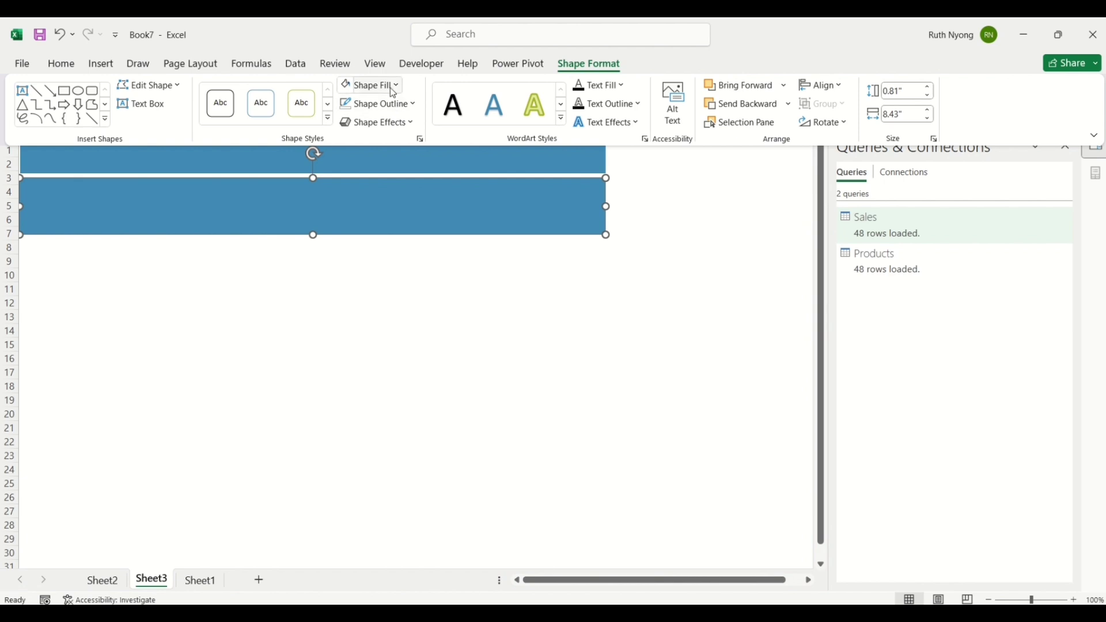
pyautogui.click(396, 86)
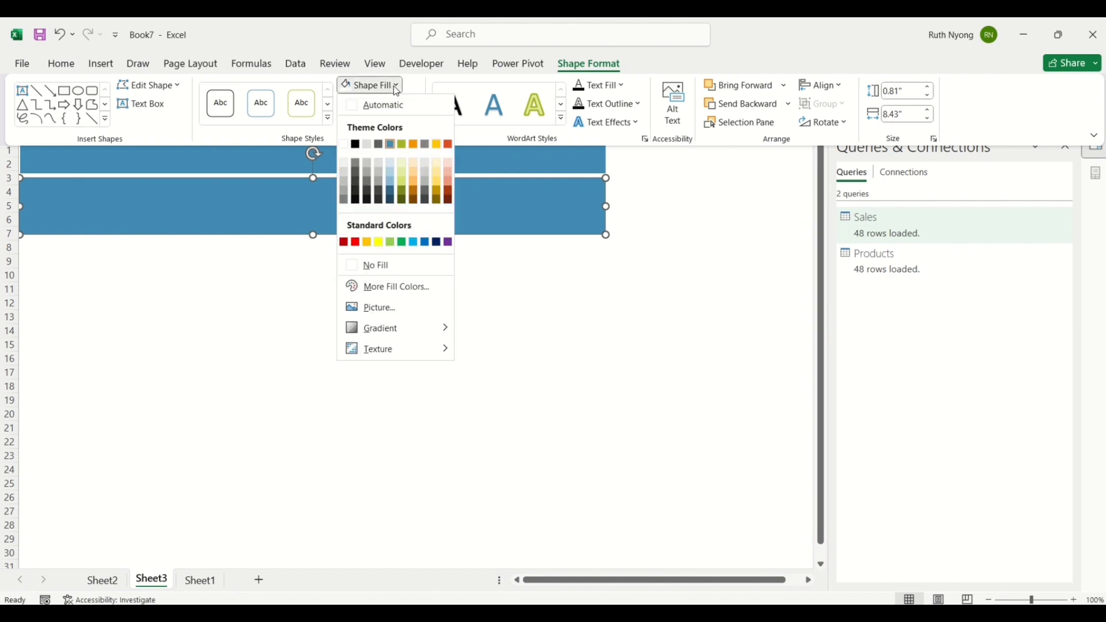
pyautogui.click(344, 145)
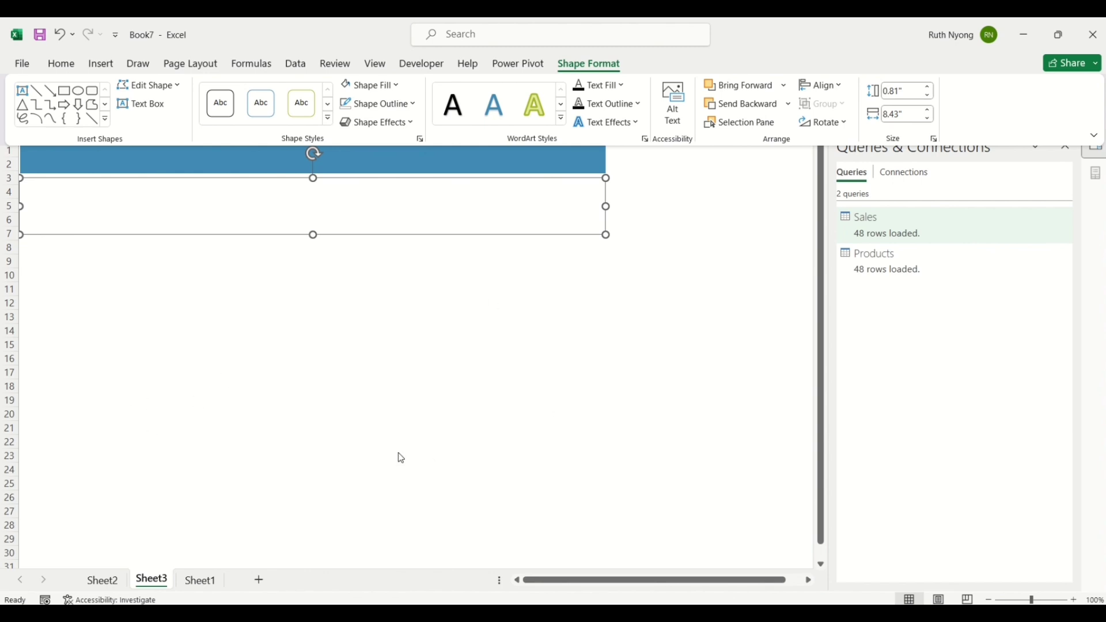
pyautogui.click(412, 124)
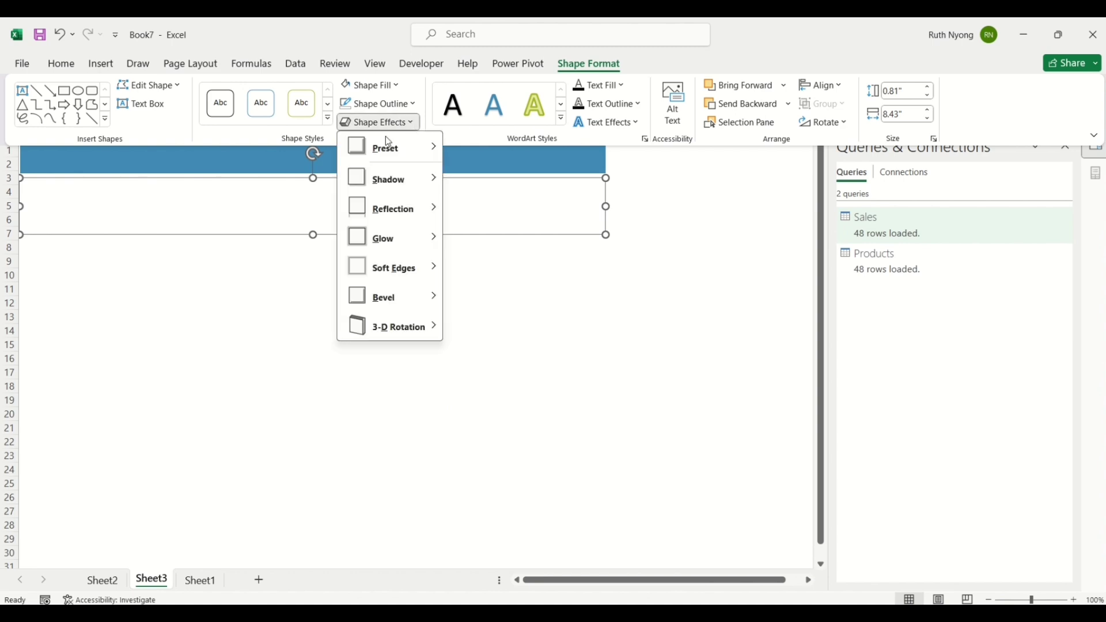
pyautogui.moveTo(379, 186)
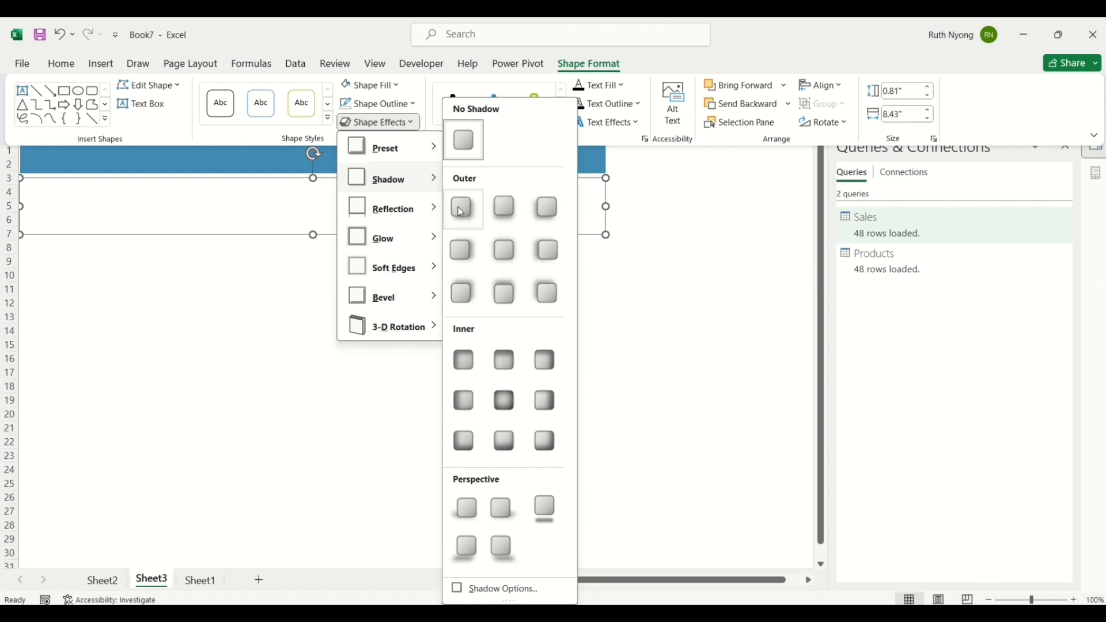
pyautogui.press('Escape')
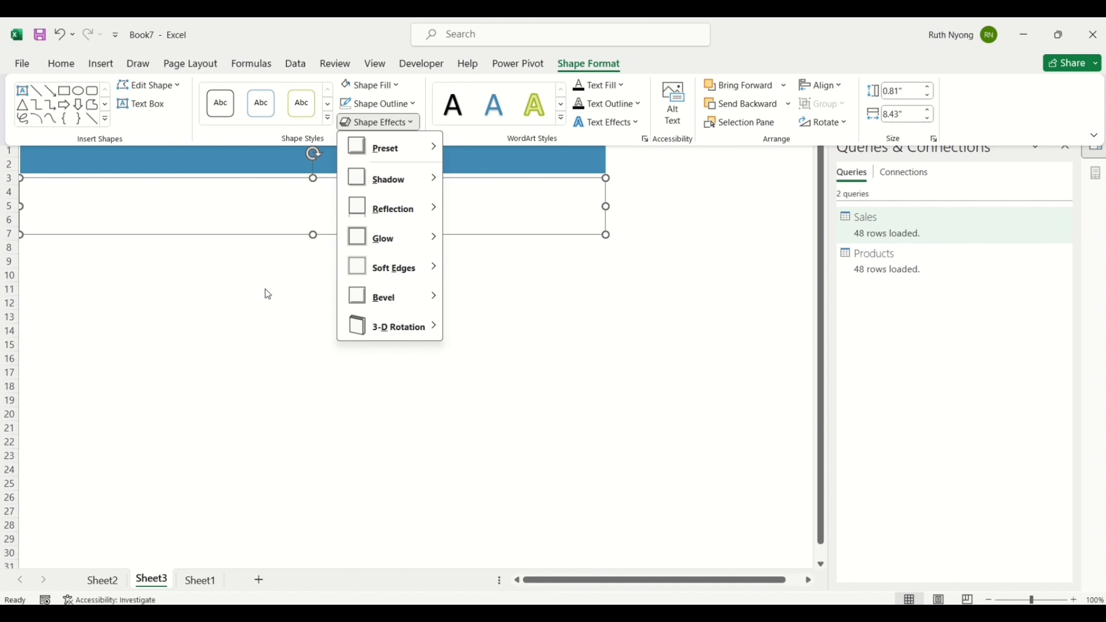
pyautogui.press('Escape')
pyautogui.press('Escape')
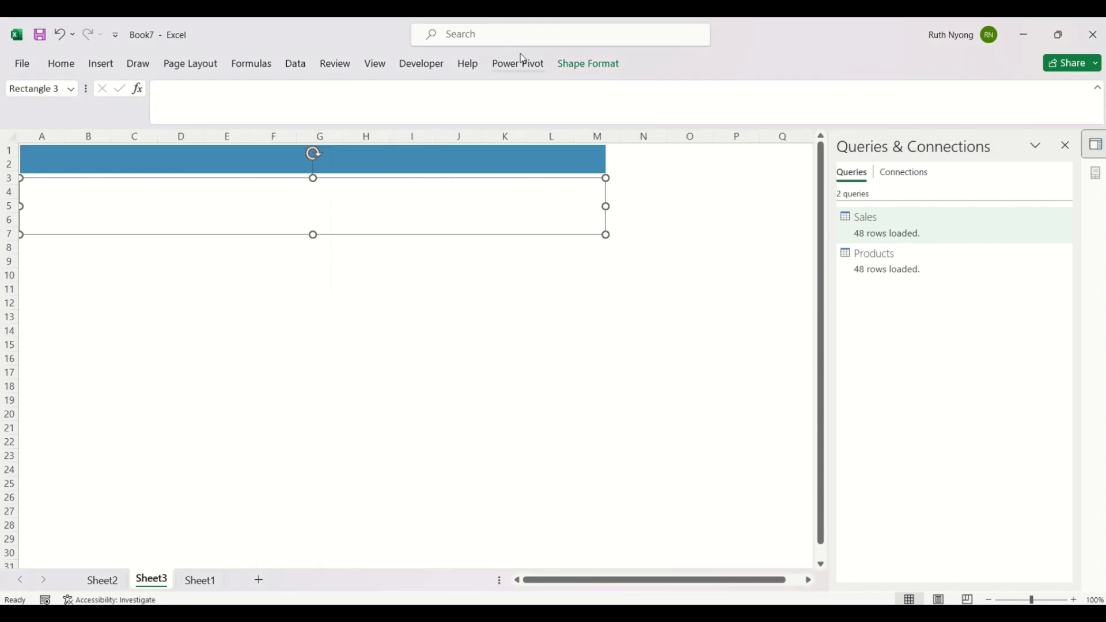
# Step: Apply an outer shadow offset to the bottom right to the white rectangle under the banner
pyautogui.click(576, 65)
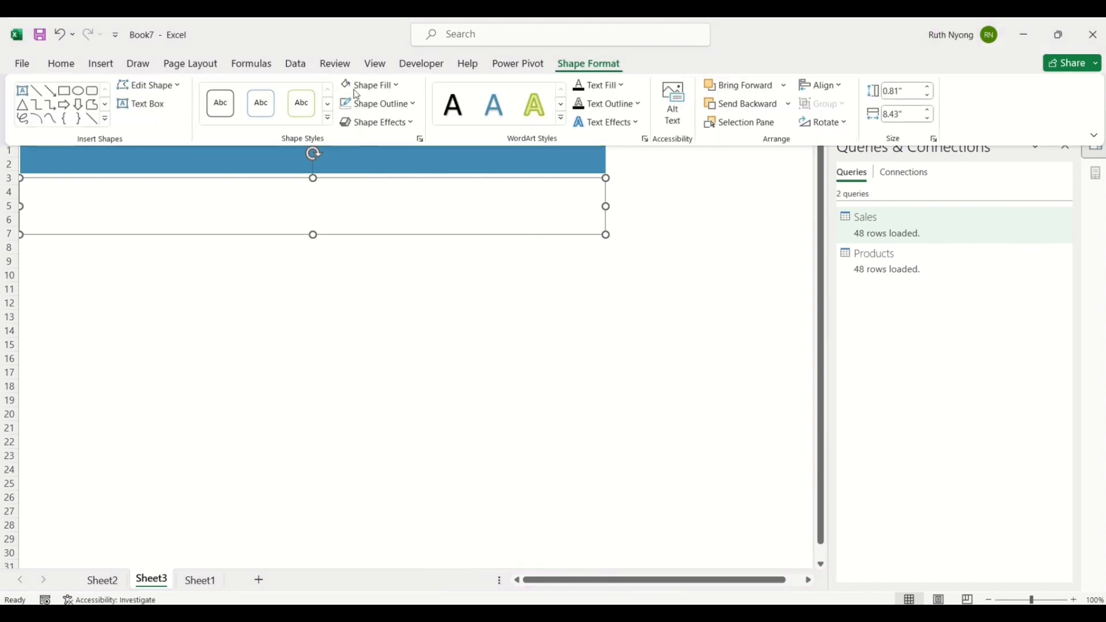
pyautogui.click(409, 122)
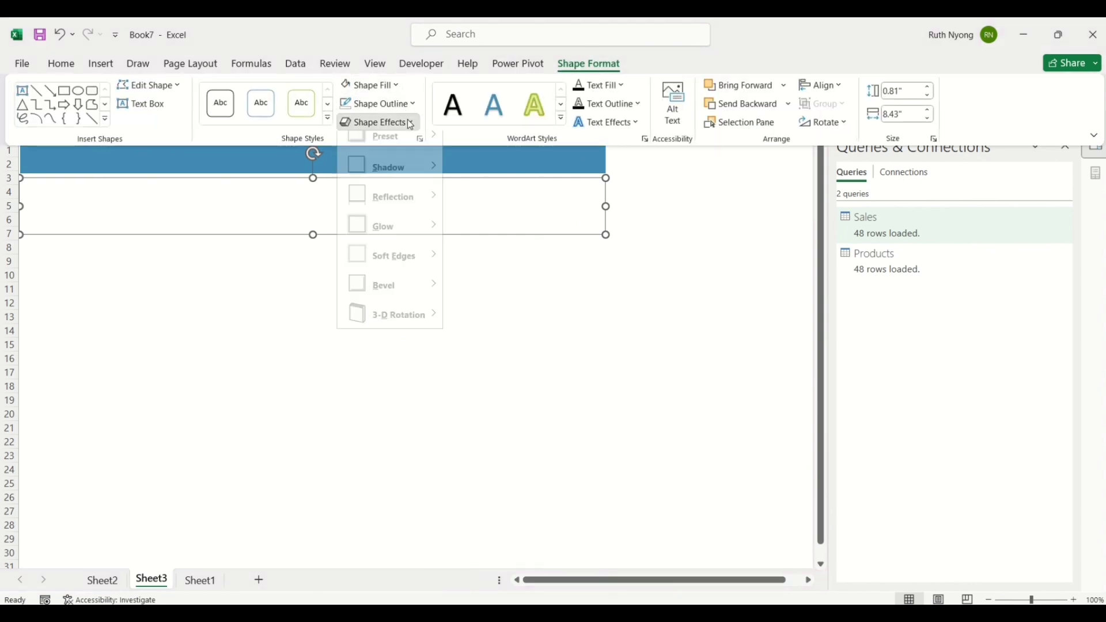
pyautogui.moveTo(418, 185)
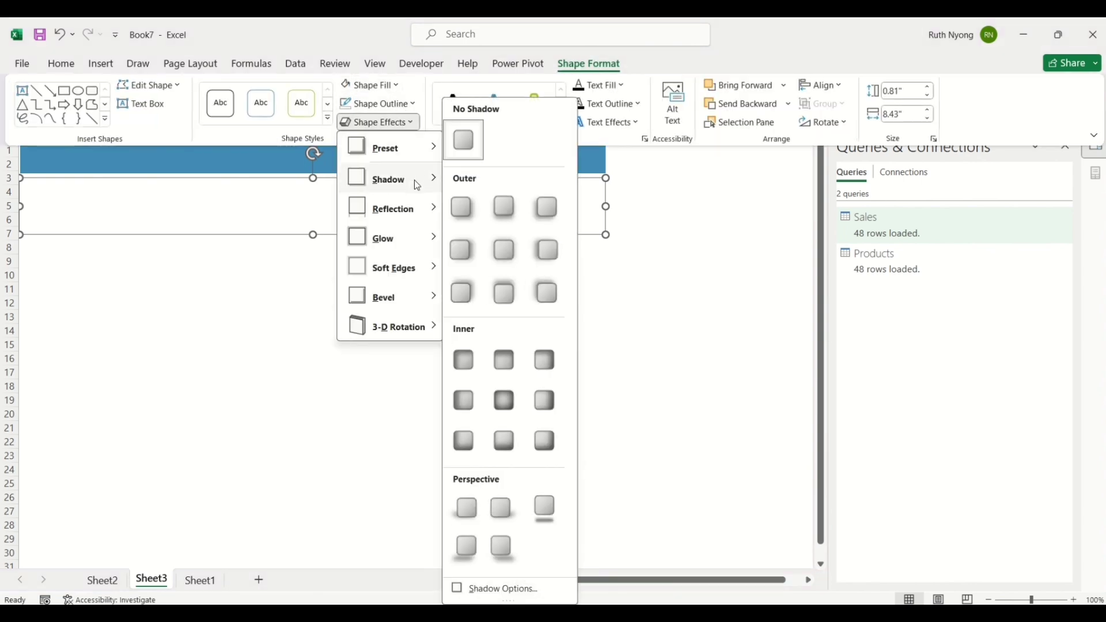
pyautogui.click(462, 207)
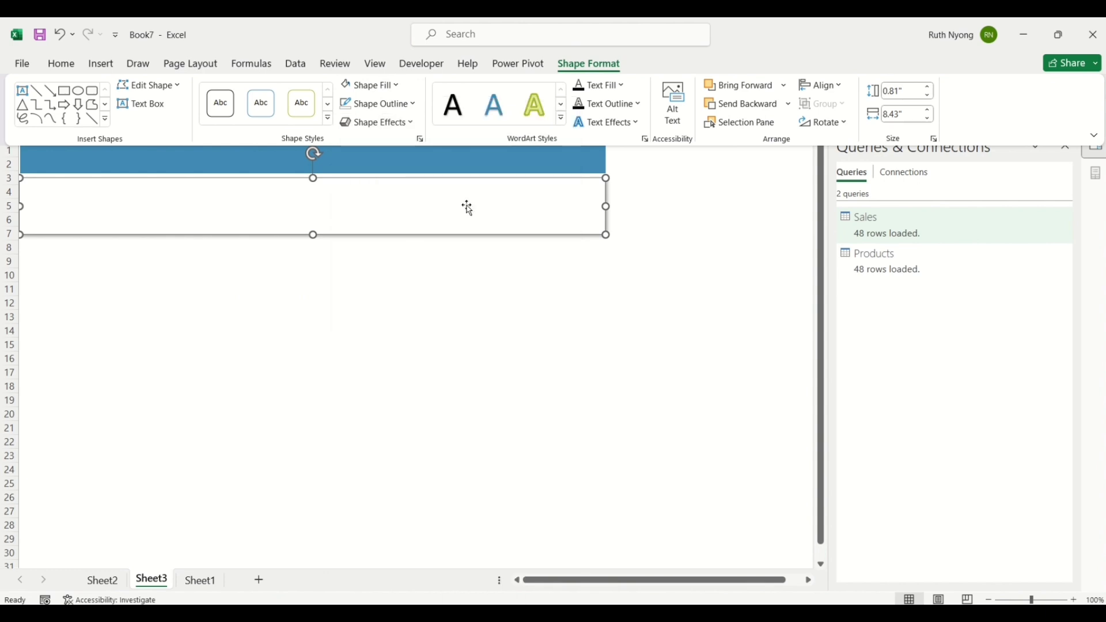
pyautogui.click(279, 309)
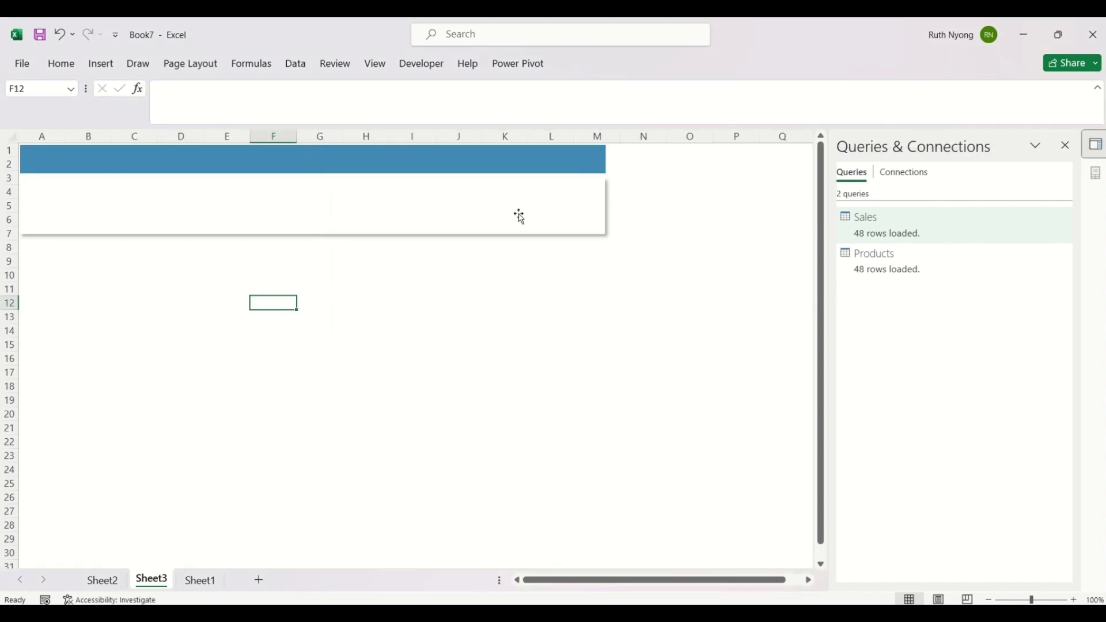
# Step: Duplicate the shadowed white rectangle below itself and resize the copy into a panel spanning about columns A to H, rows 8 to 30
pyautogui.click(201, 222)
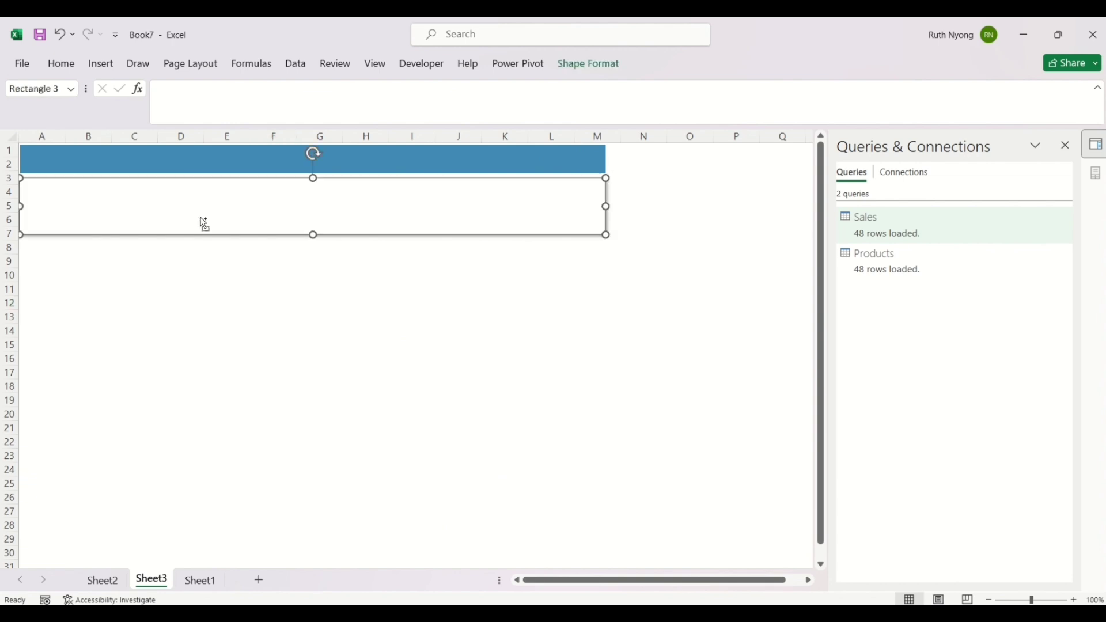
pyautogui.moveTo(203, 222); pyautogui.dragTo(194, 269)
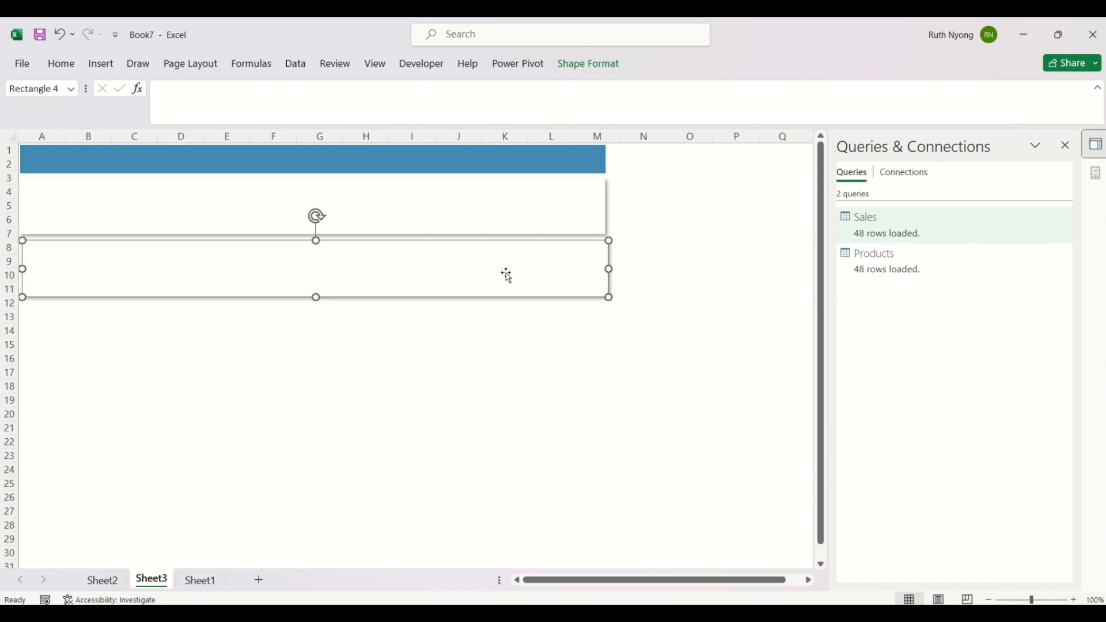
pyautogui.moveTo(612, 269); pyautogui.dragTo(351, 269)
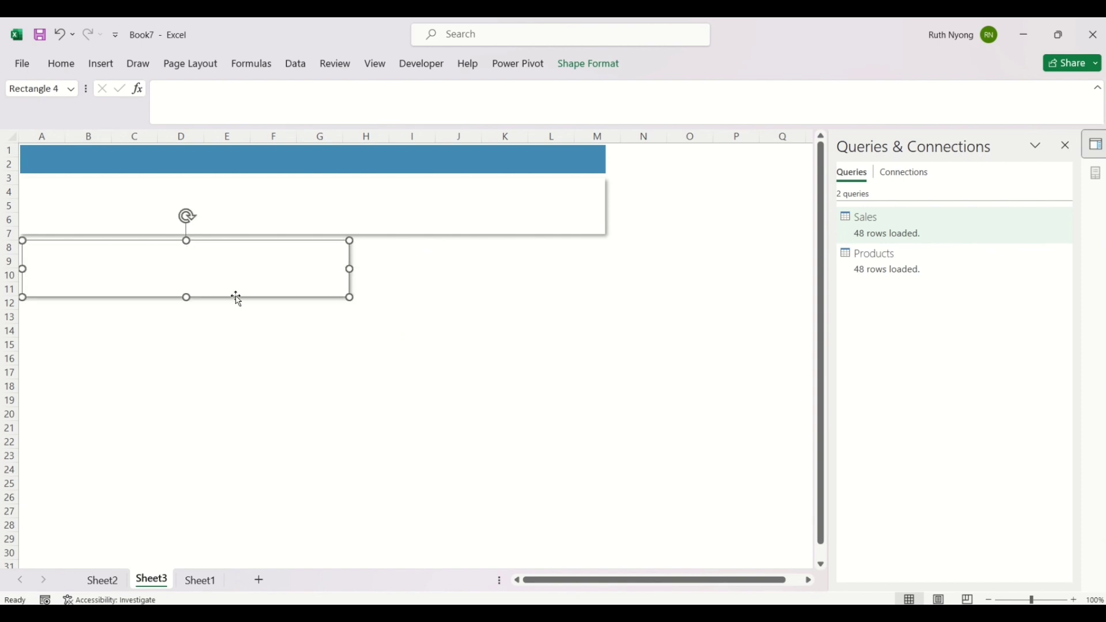
pyautogui.press('Delete')
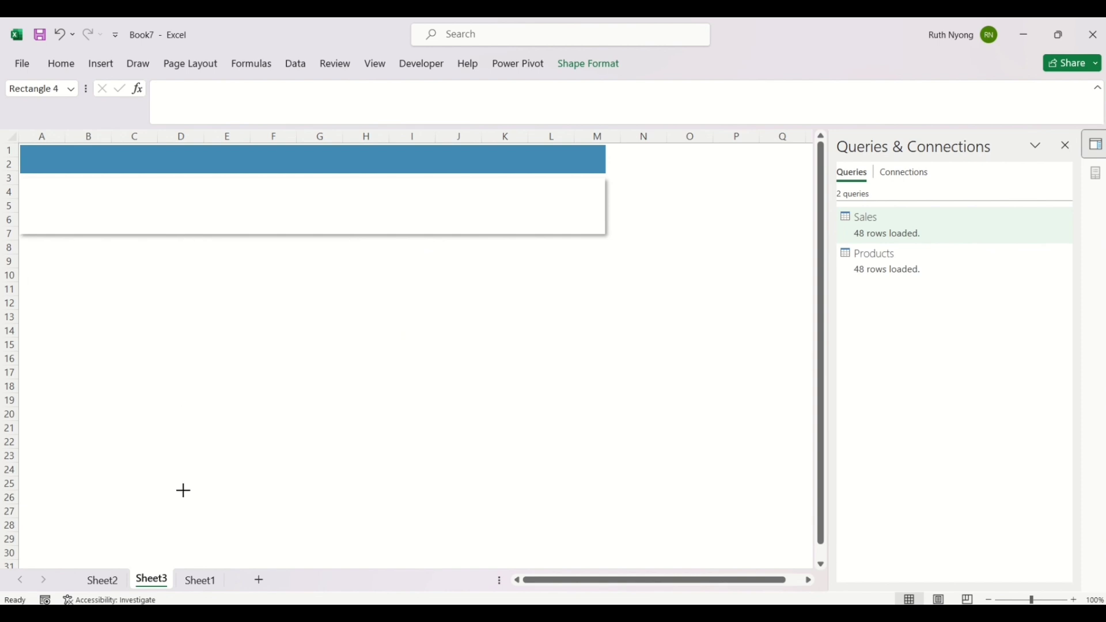
pyautogui.hotkey('ctrl', 'z')
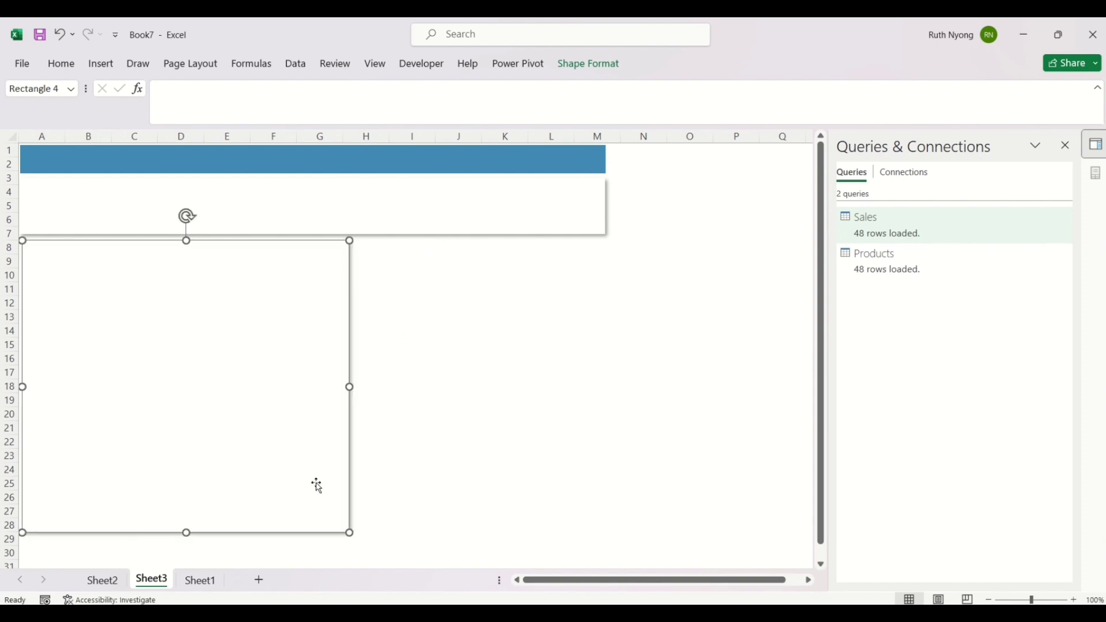
pyautogui.press('Delete')
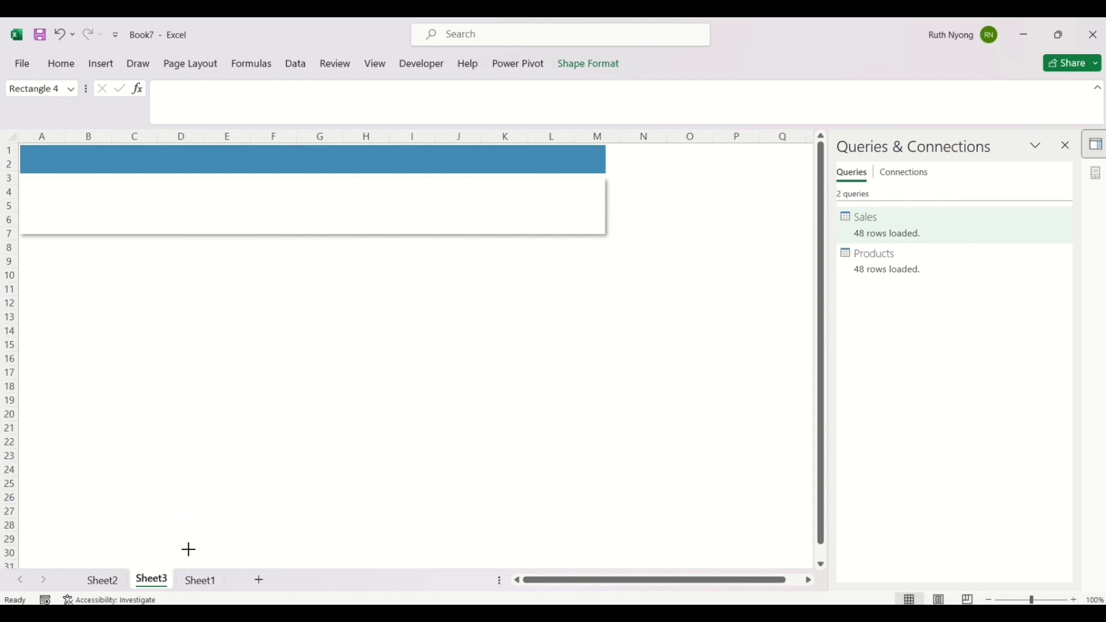
pyautogui.hotkey('ctrl', 'z')
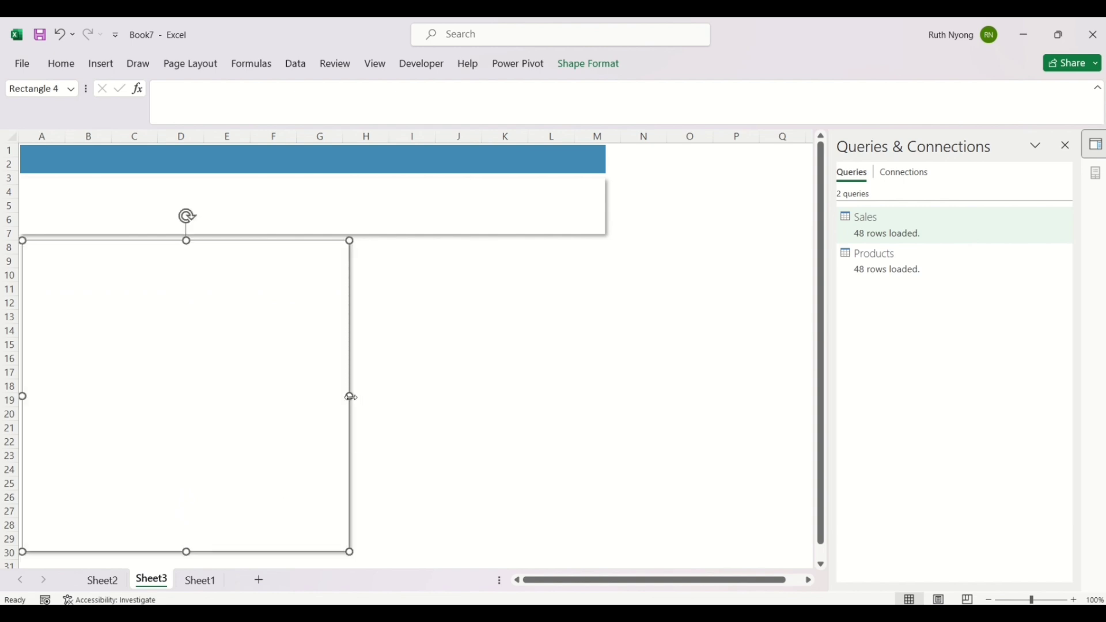
pyautogui.press('Delete')
pyautogui.hotkey('ctrl', 'z')
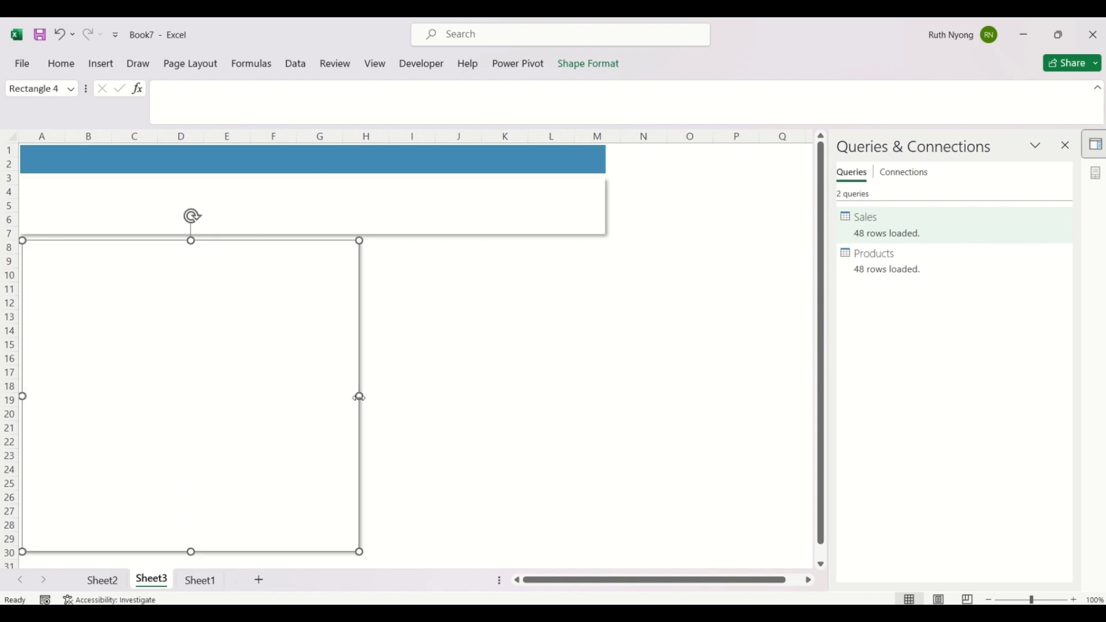
# Step: Duplicate the large white panel beside it and narrow the copy to end near the banner's edge at column M
pyautogui.moveTo(259, 397); pyautogui.dragTo(588, 382)
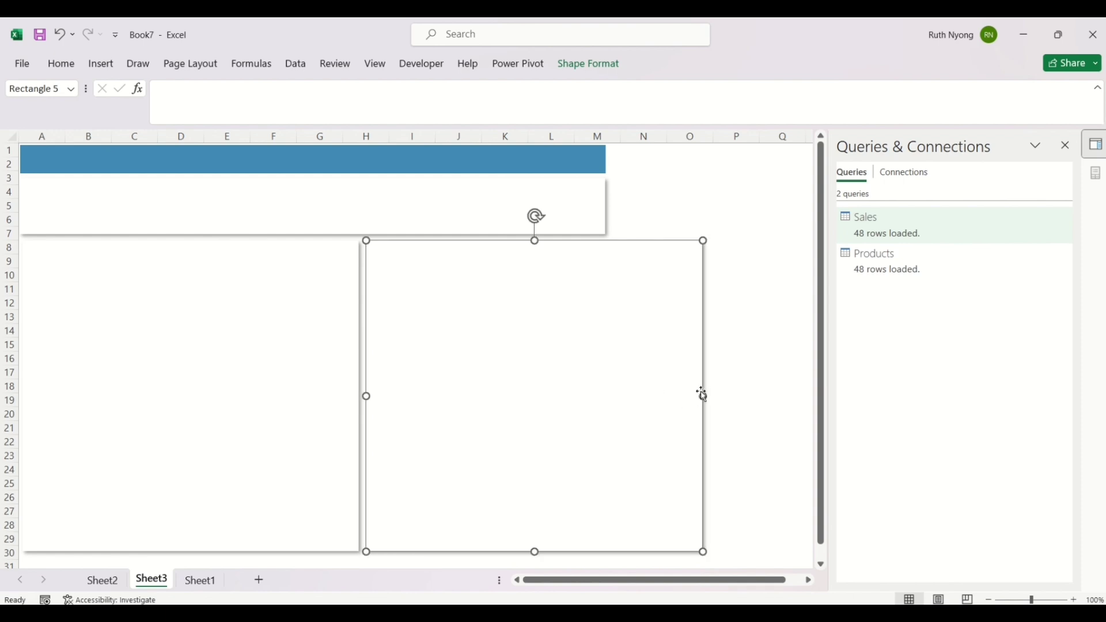
pyautogui.moveTo(705, 397); pyautogui.dragTo(605, 406)
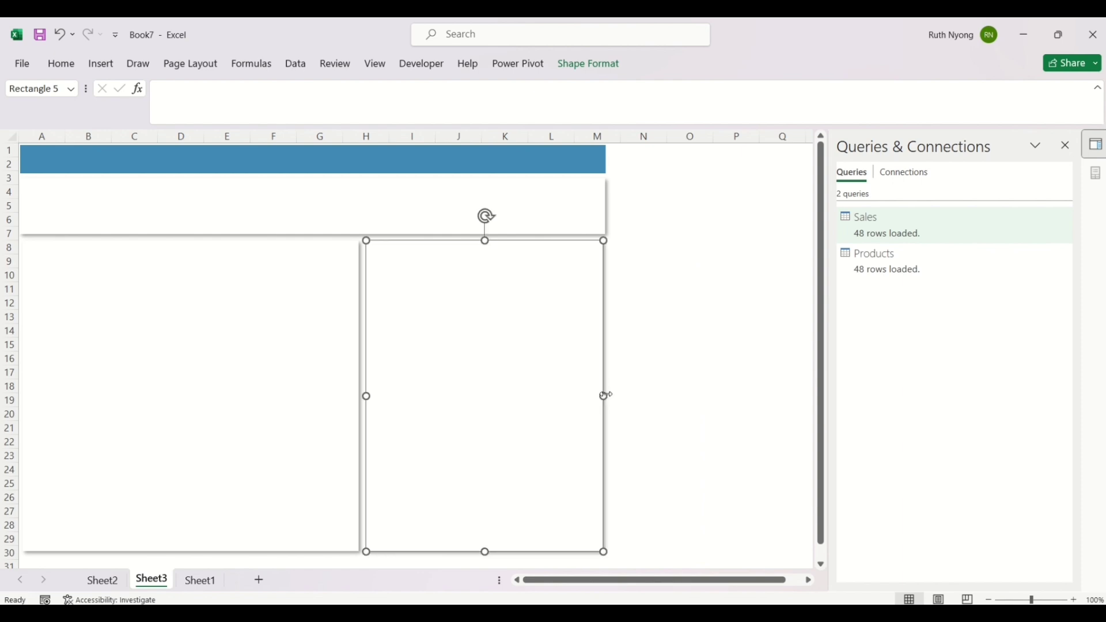
pyautogui.press('Delete')
pyautogui.hotkey('ctrl', 'z')
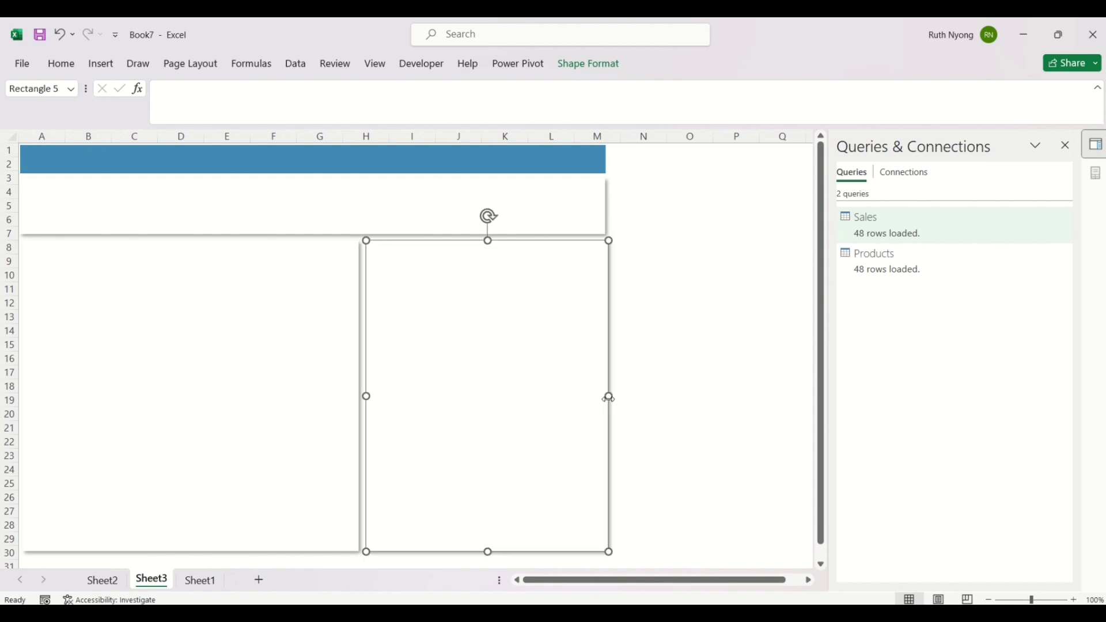
# Step: Add a text box over the blue banner, spanning about columns C to I, with the text SALES ANALYSIS
pyautogui.click(692, 316)
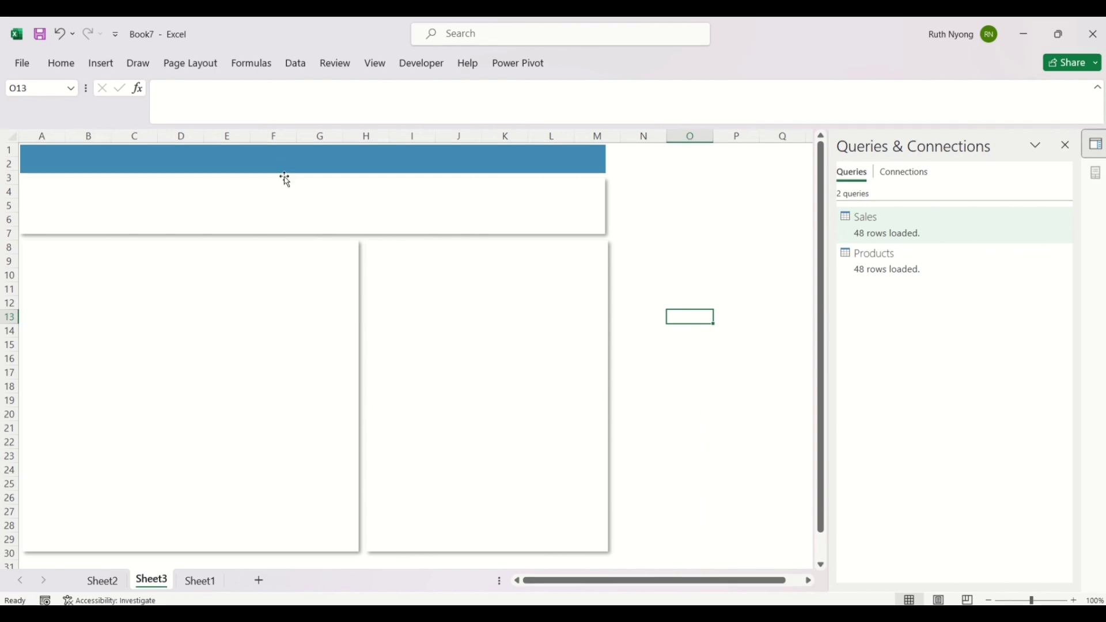
pyautogui.click(102, 63)
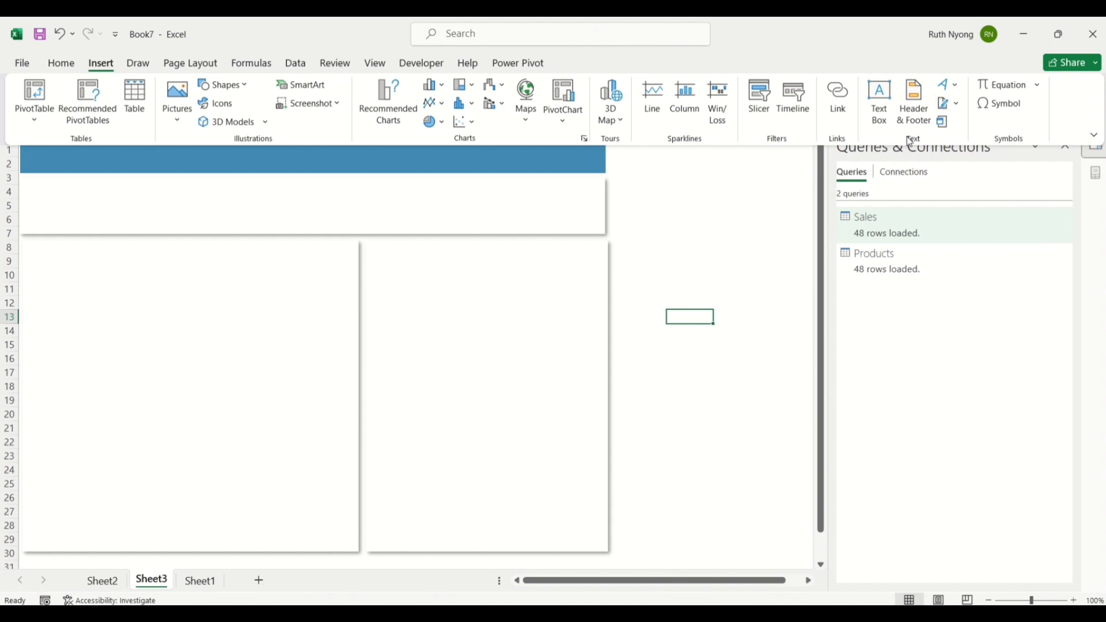
pyautogui.click(879, 103)
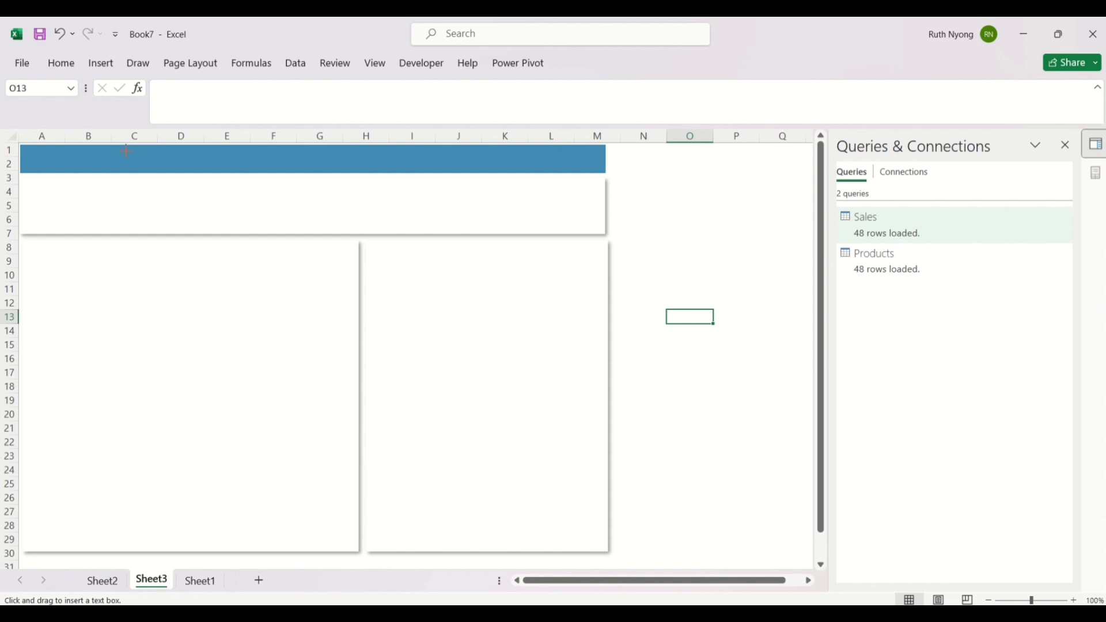
pyautogui.moveTo(126, 151); pyautogui.dragTo(421, 171)
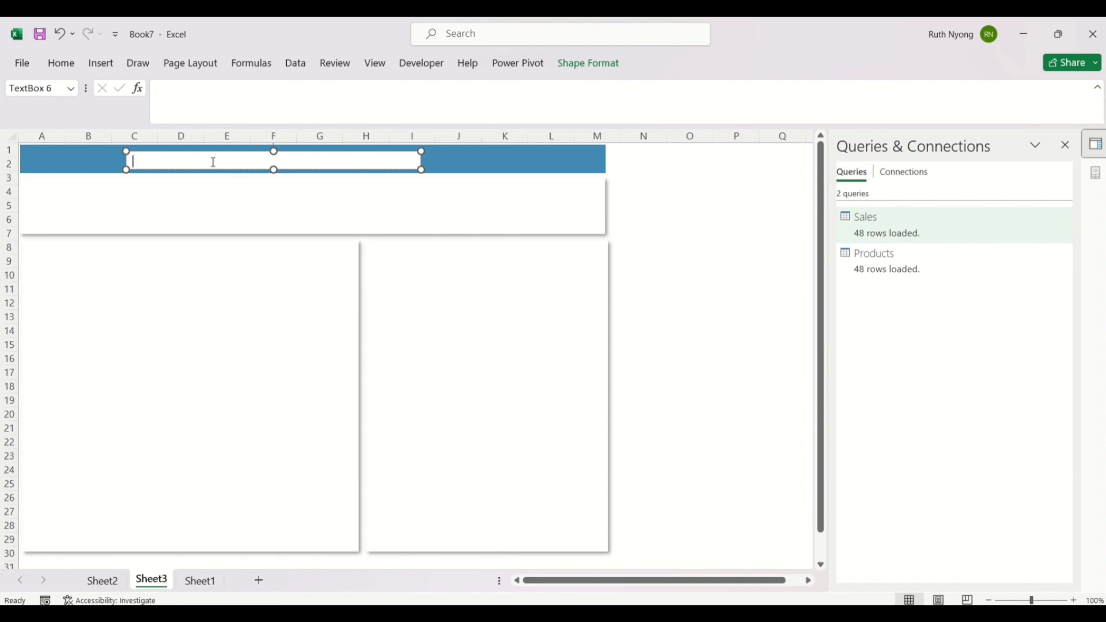
pyautogui.write('SALES ANALYSIS')
# Step: Set the SALES ANALYSIS title to font size 18 and centre it horizontally in its text box
pyautogui.click(58, 64)
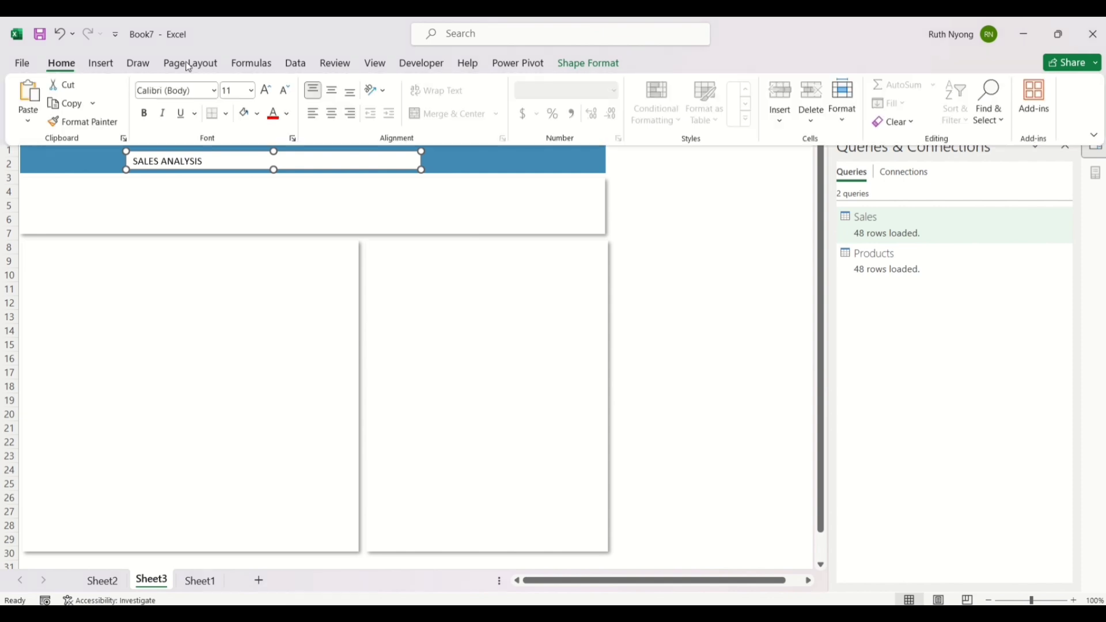
pyautogui.click(251, 90)
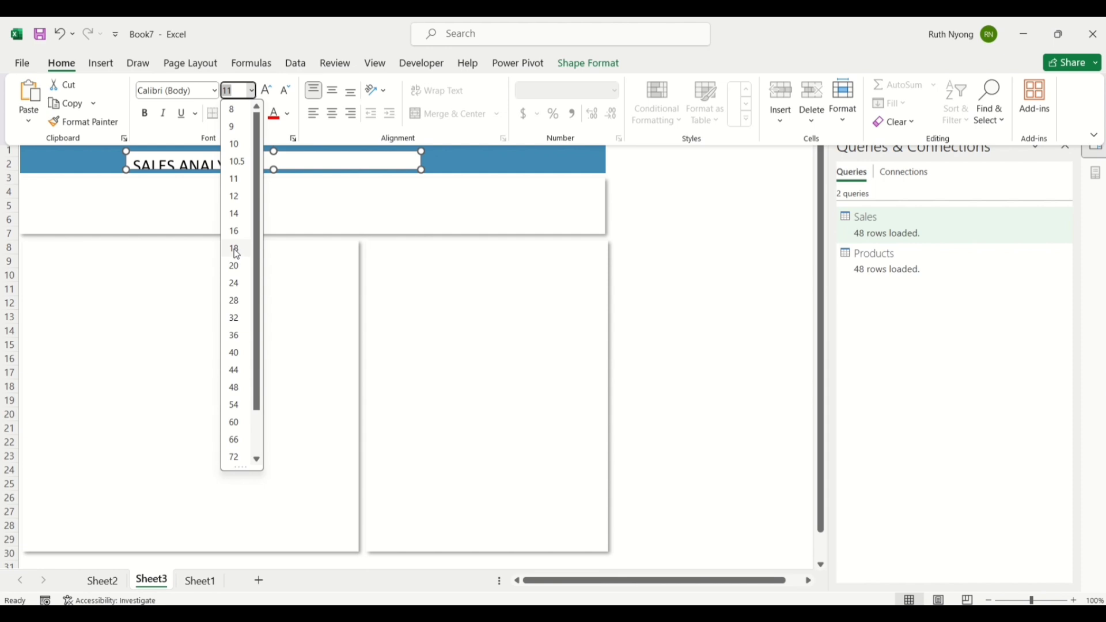
pyautogui.click(235, 249)
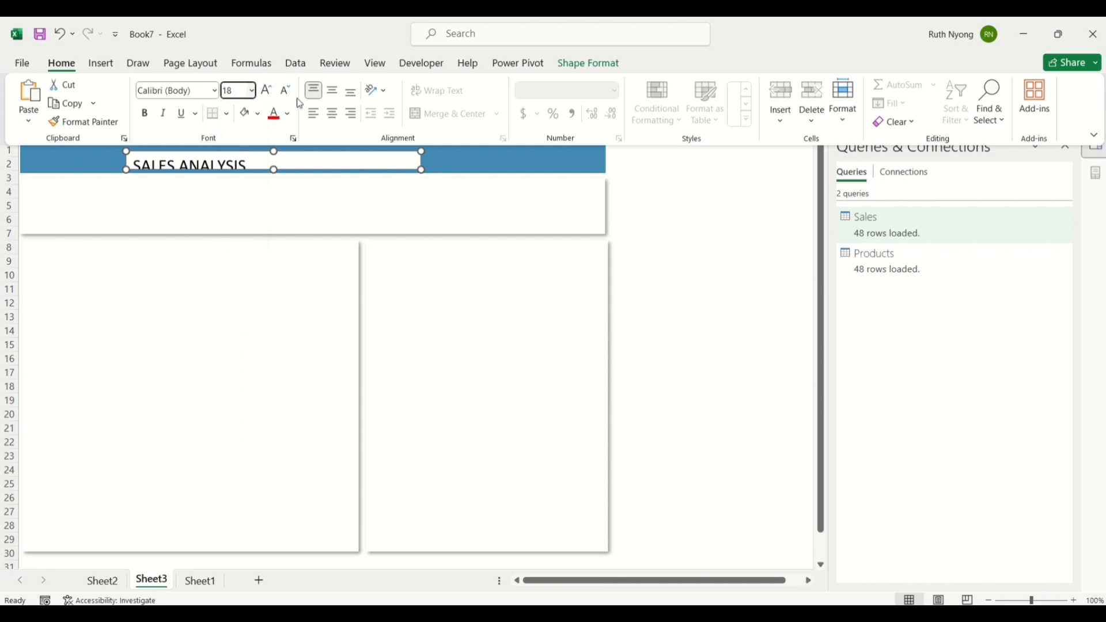
pyautogui.click(332, 115)
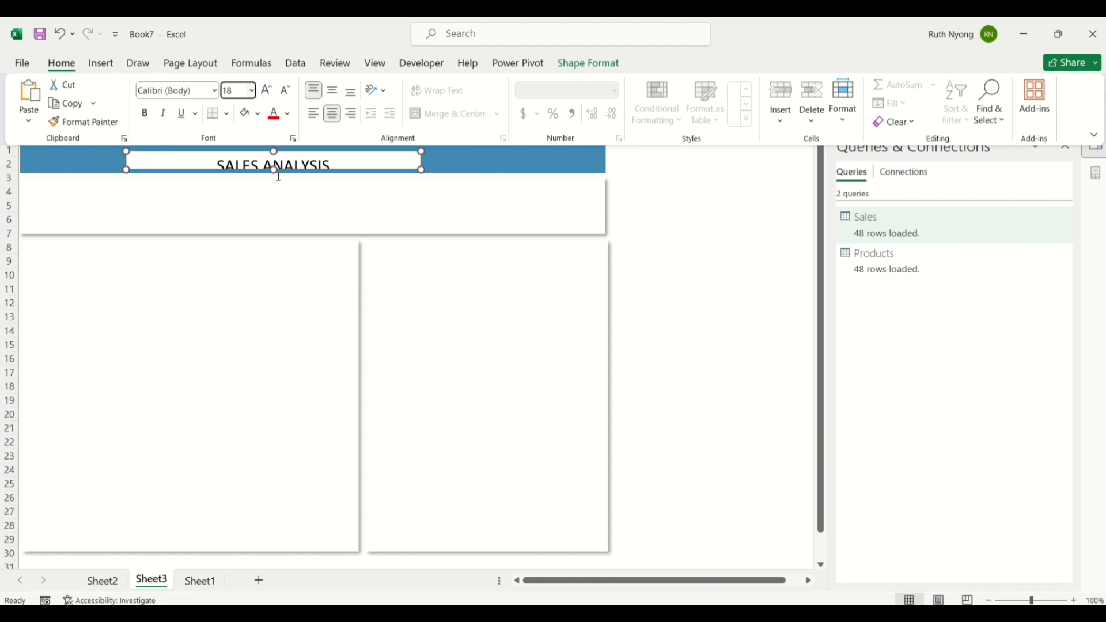
# Step: Heighten the title text box to about 0.34" within the banner's height and make its text bold
pyautogui.click(274, 168)
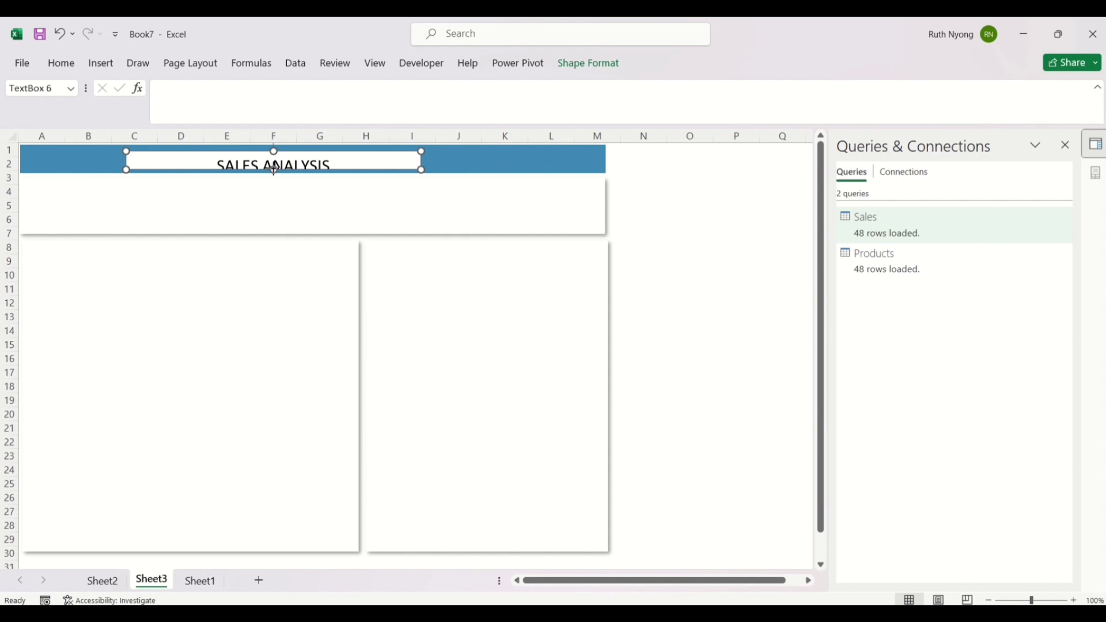
pyautogui.moveTo(274, 169); pyautogui.dragTo(275, 176)
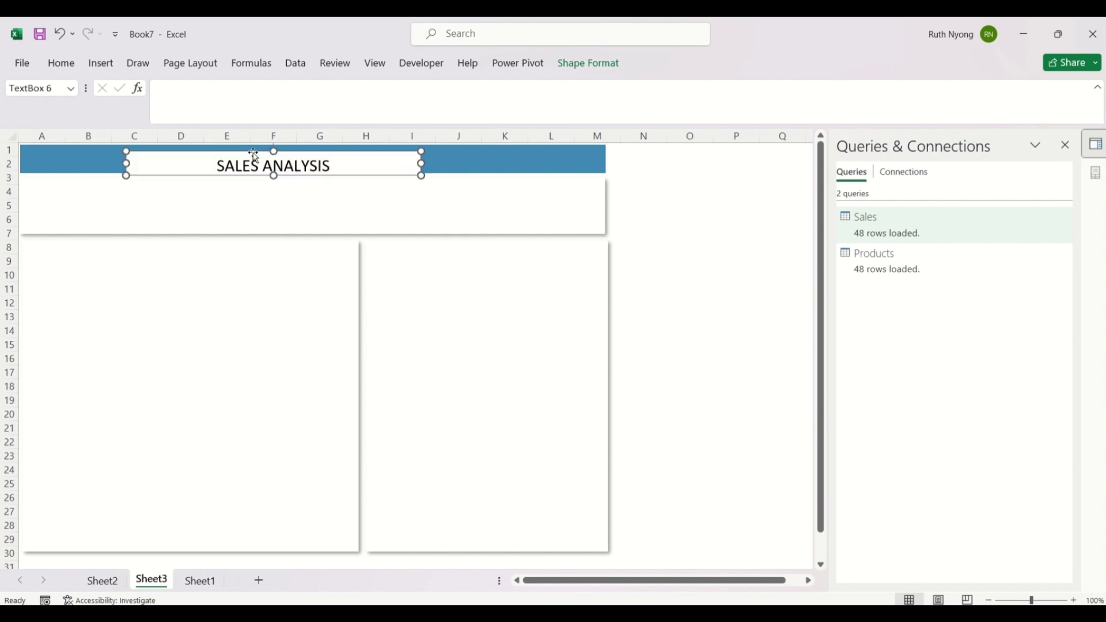
pyautogui.moveTo(252, 152); pyautogui.dragTo(253, 149)
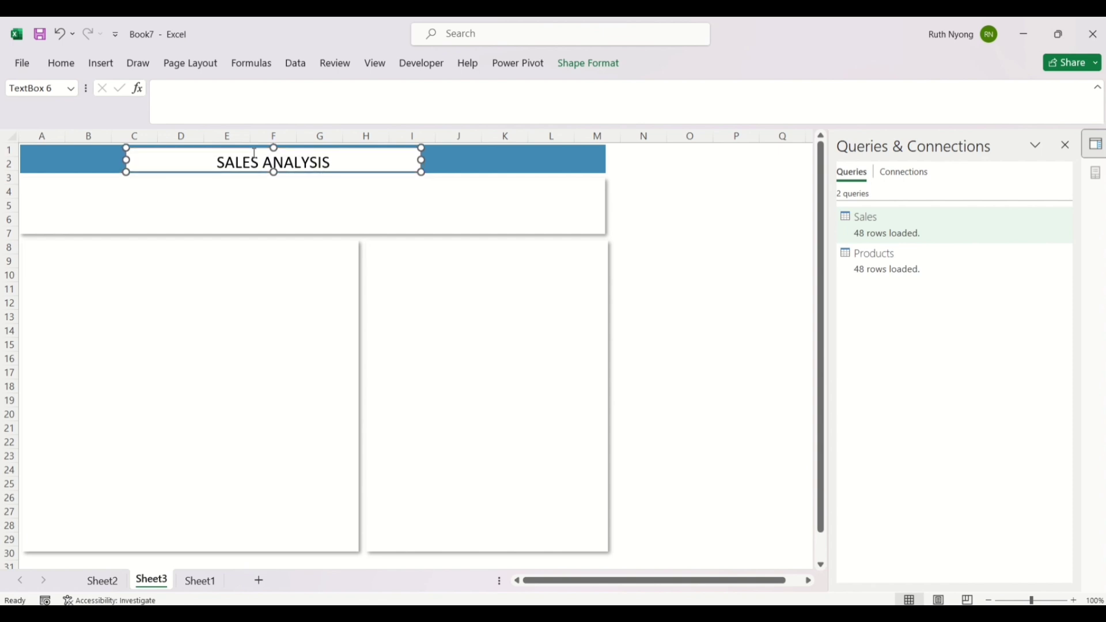
pyautogui.click(76, 69)
pyautogui.click(145, 113)
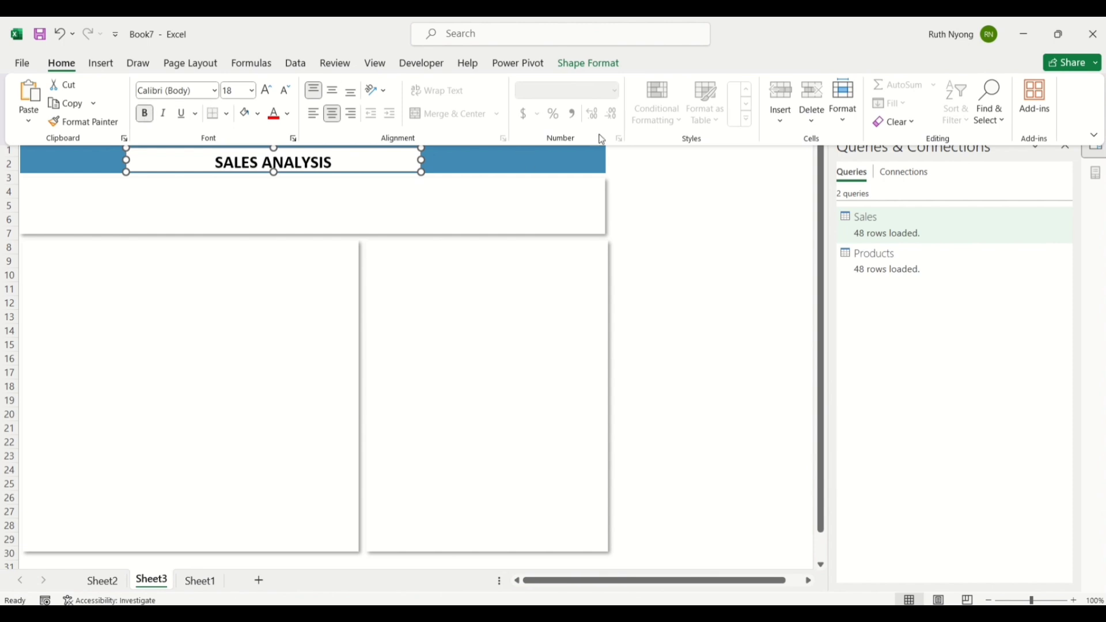
# Step: Remove the fill and the outline from the SALES ANALYSIS text box
pyautogui.click(611, 68)
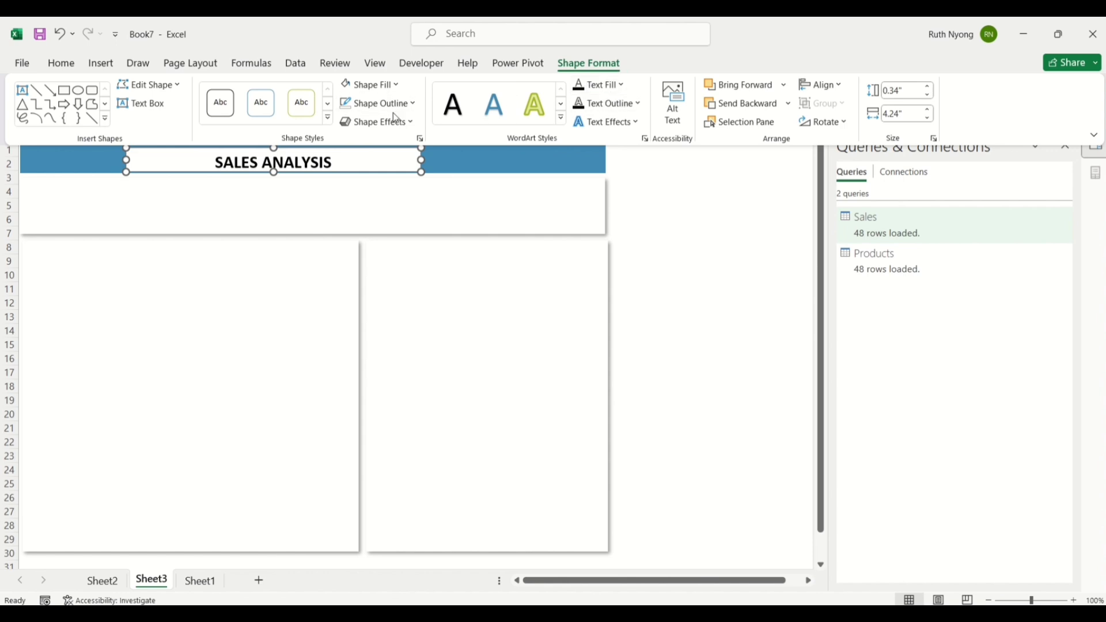
pyautogui.click(400, 92)
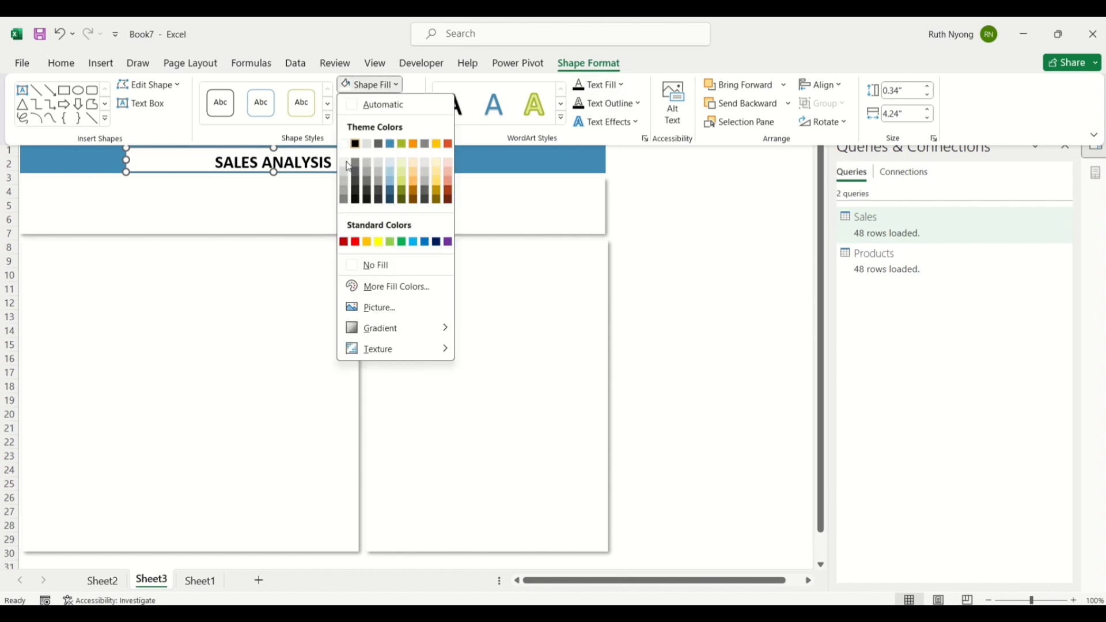
pyautogui.click(356, 266)
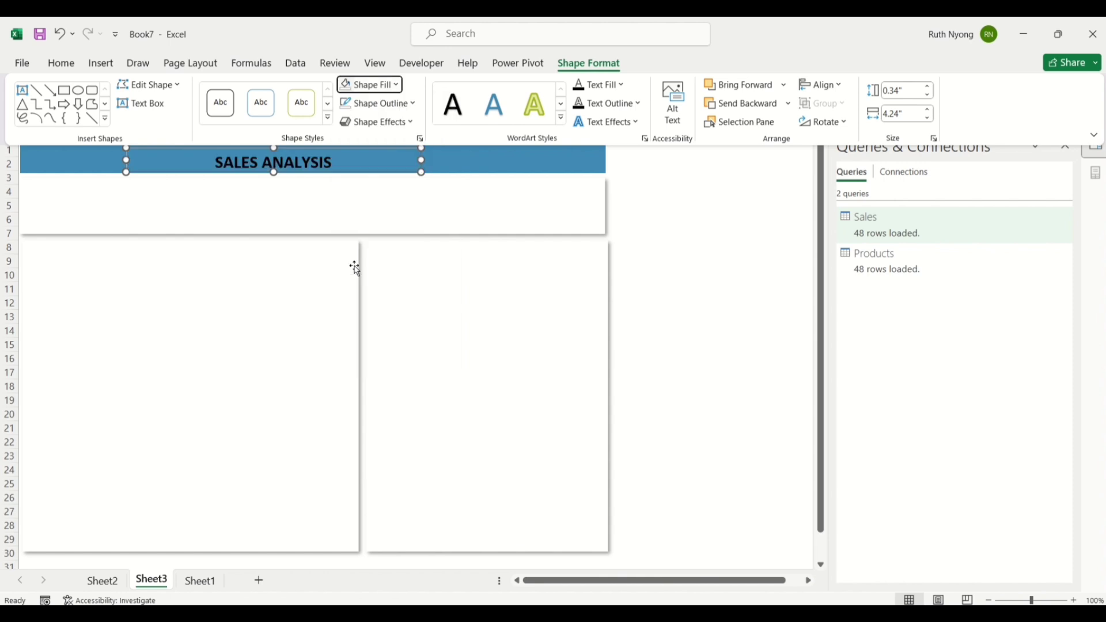
pyautogui.click(414, 104)
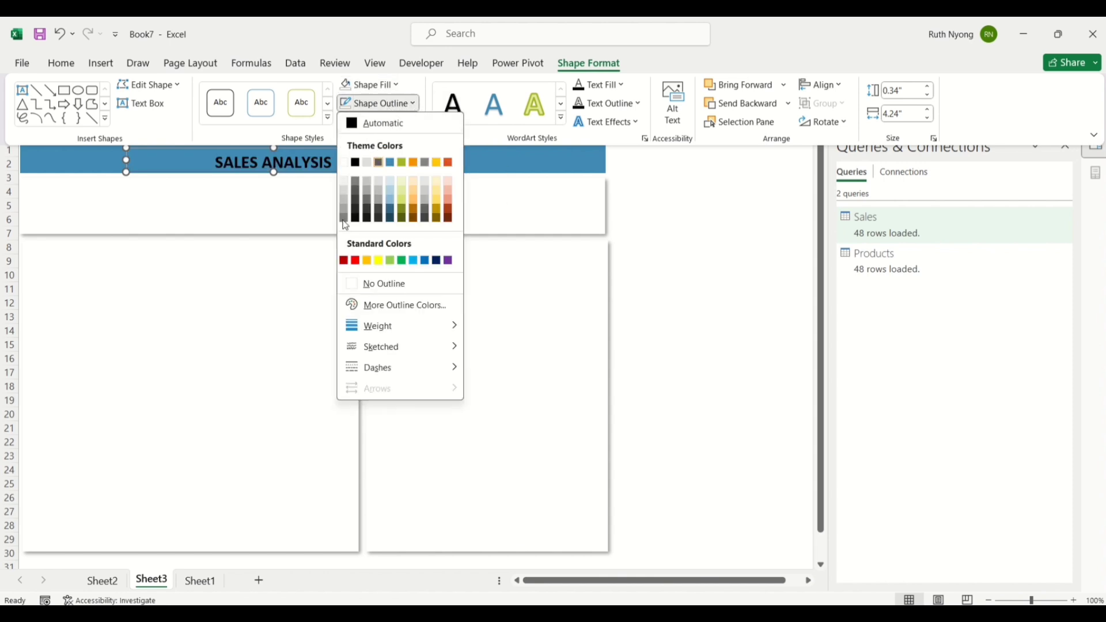
pyautogui.click(345, 280)
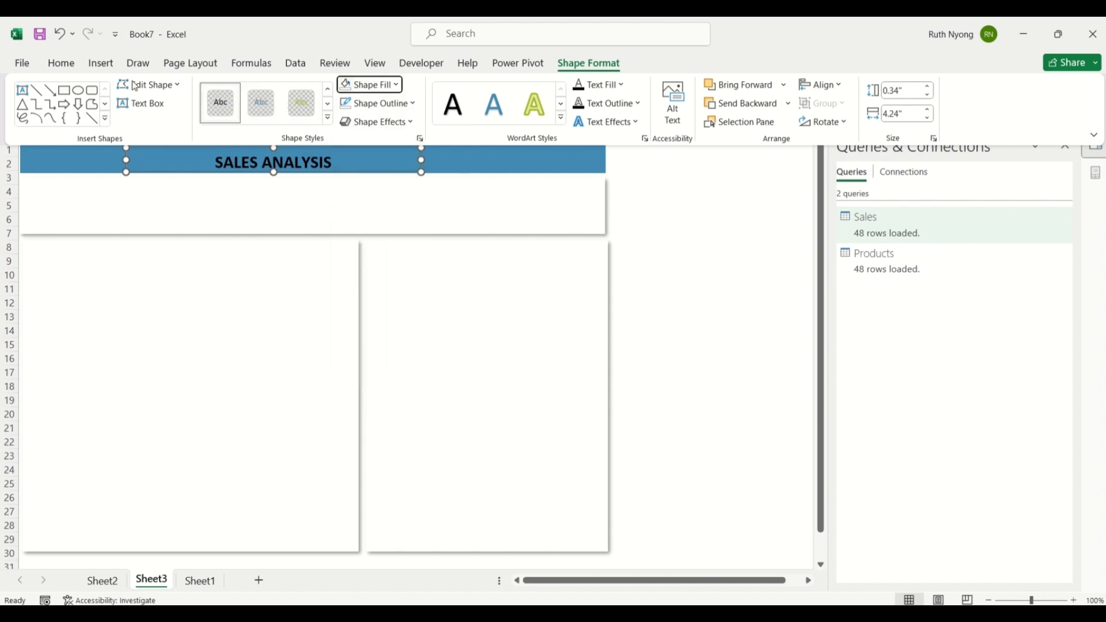
# Step: Change the SALES ANALYSIS title's font colour to white and deselect the text box
pyautogui.click(76, 68)
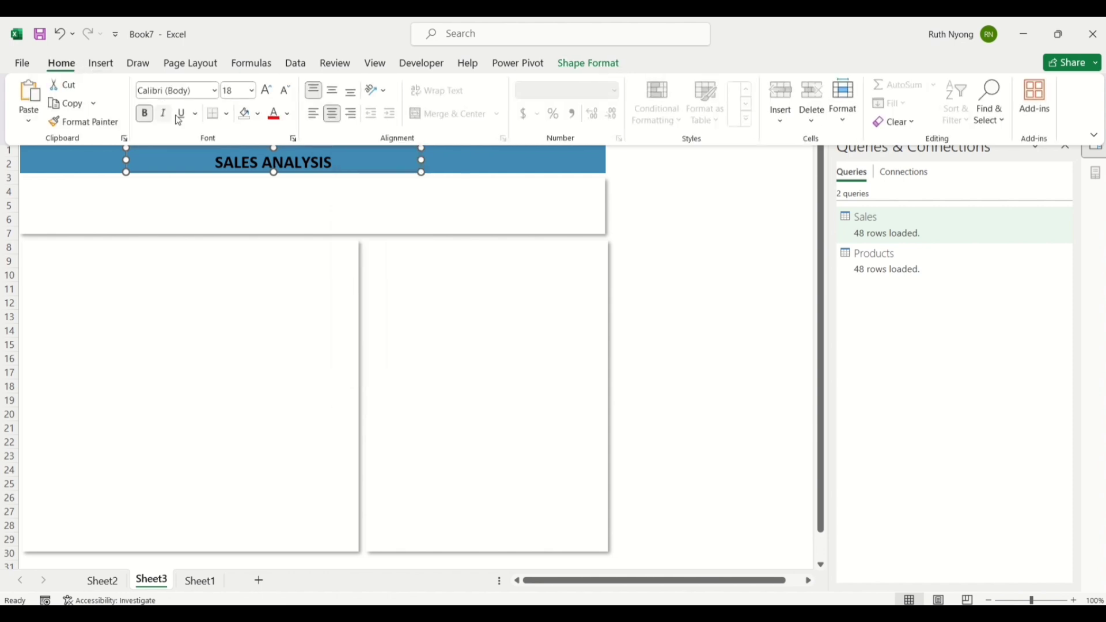
pyautogui.click(287, 115)
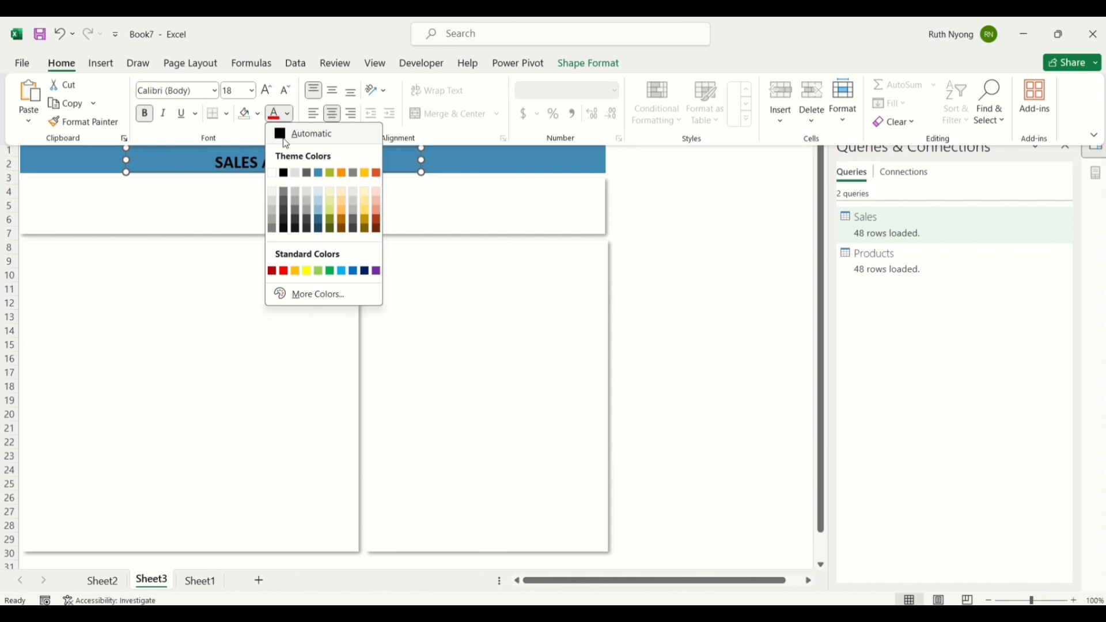
pyautogui.click(273, 174)
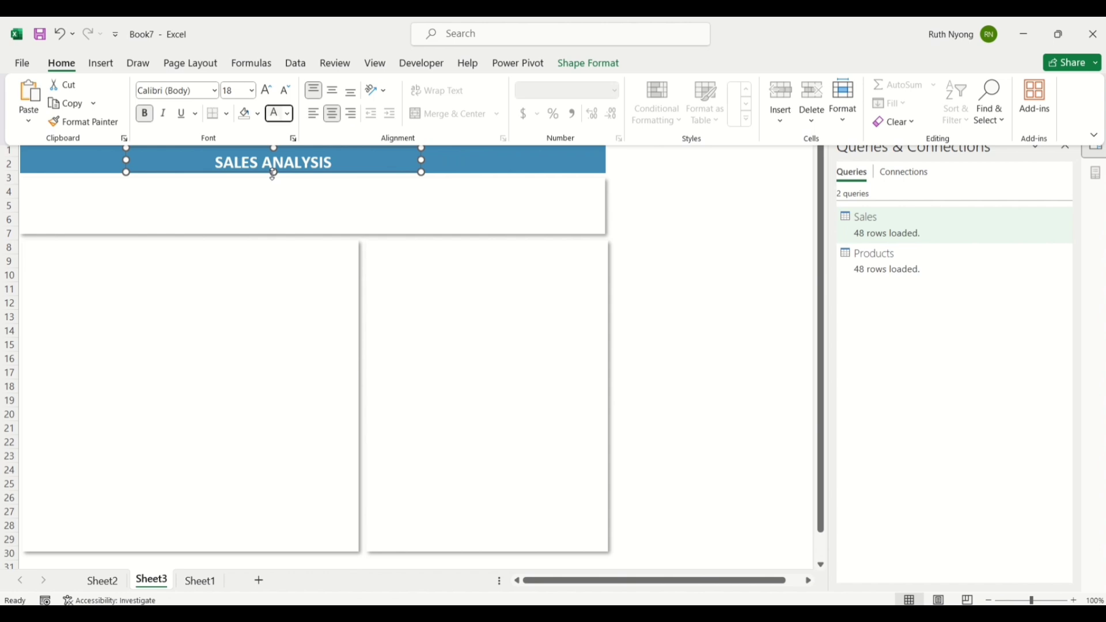
pyautogui.press('Escape')
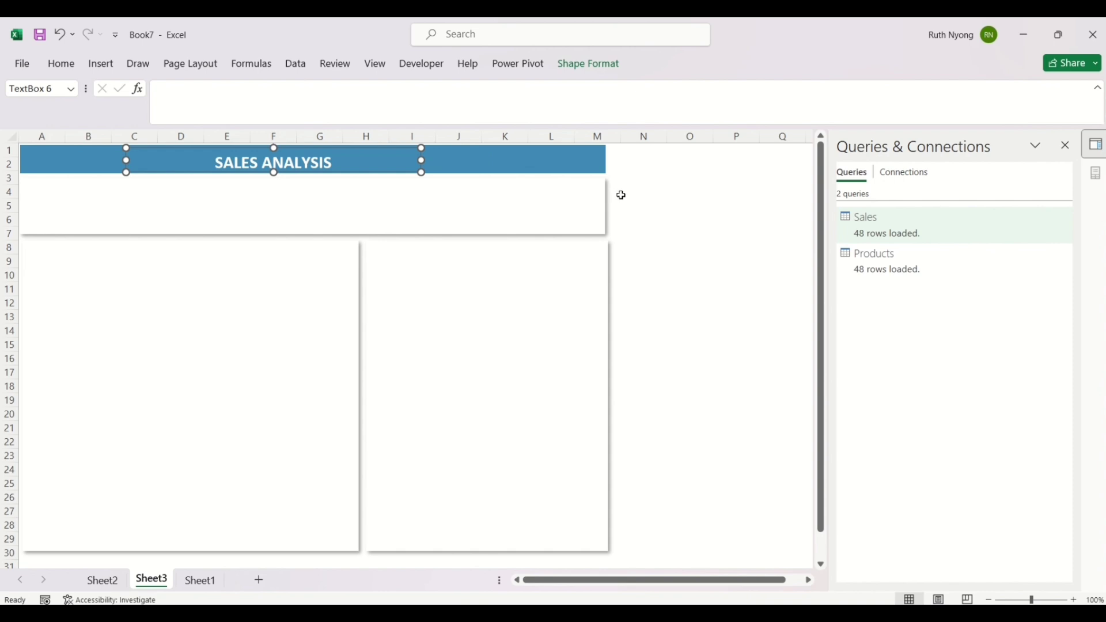
pyautogui.click(639, 201)
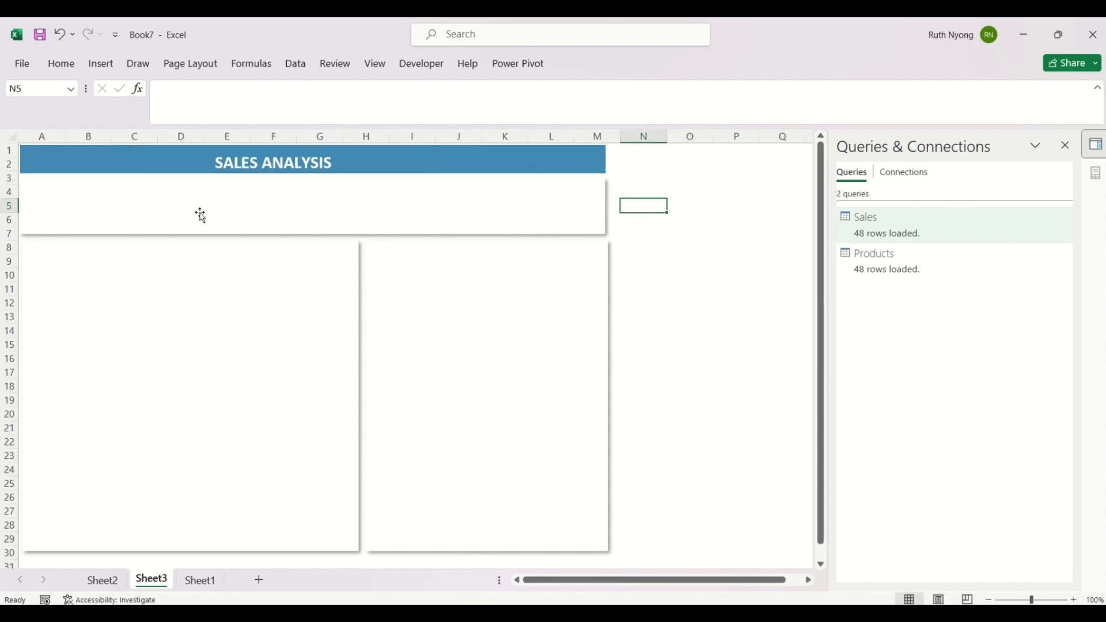
# Step: Check the summary figures on Sheet2, then draw an empty text box on Sheet3 below the banner, about columns A to C, rows 5 to 6
pyautogui.click(104, 581)
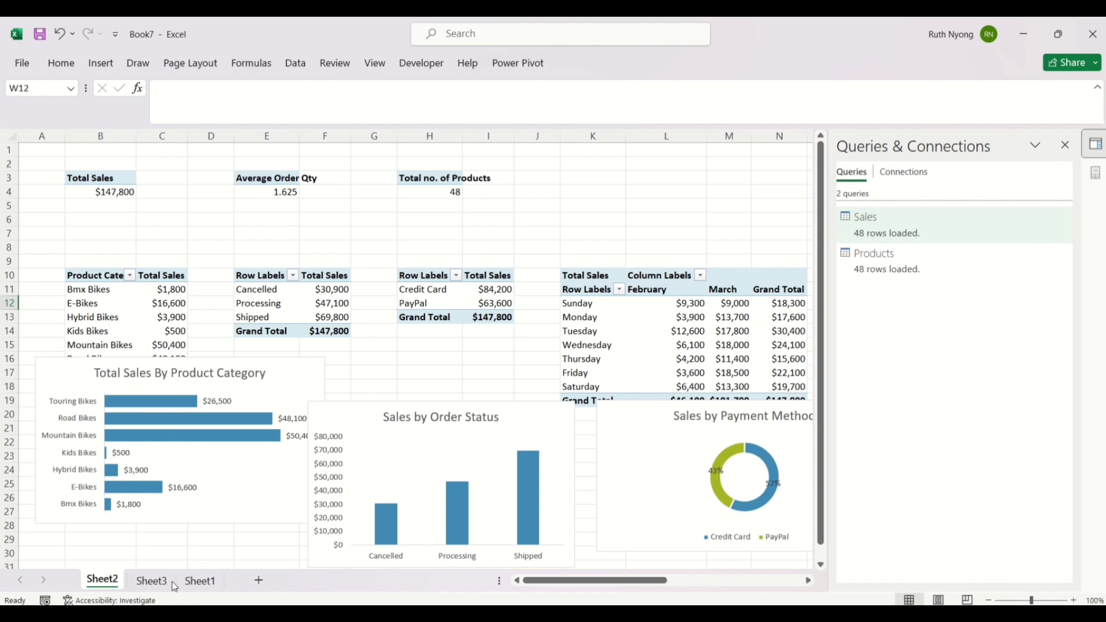
pyautogui.click(152, 582)
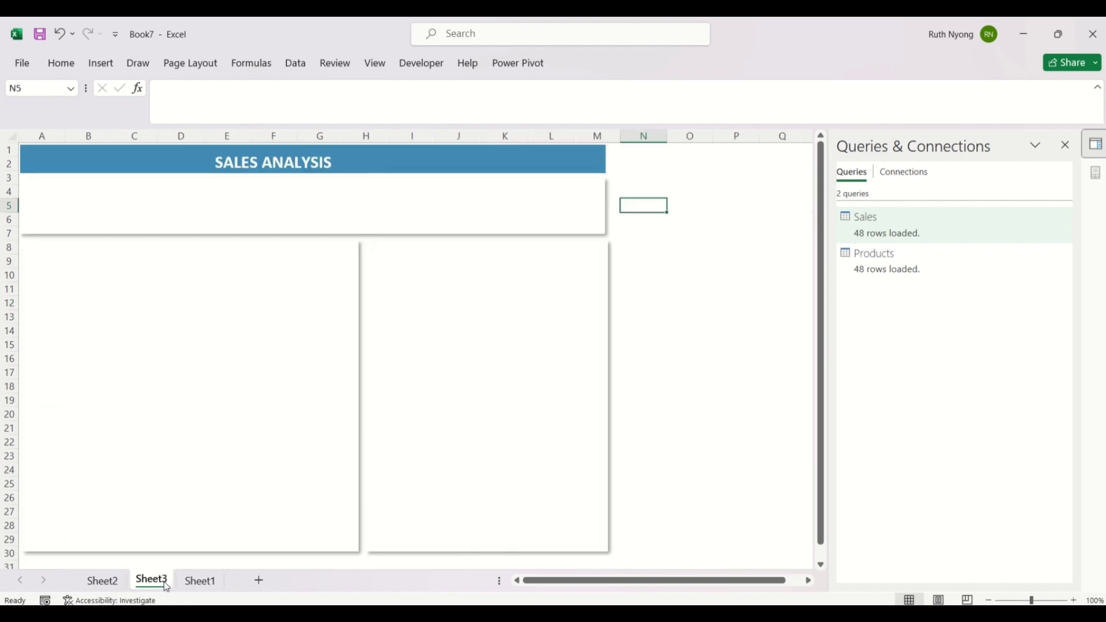
pyautogui.click(106, 62)
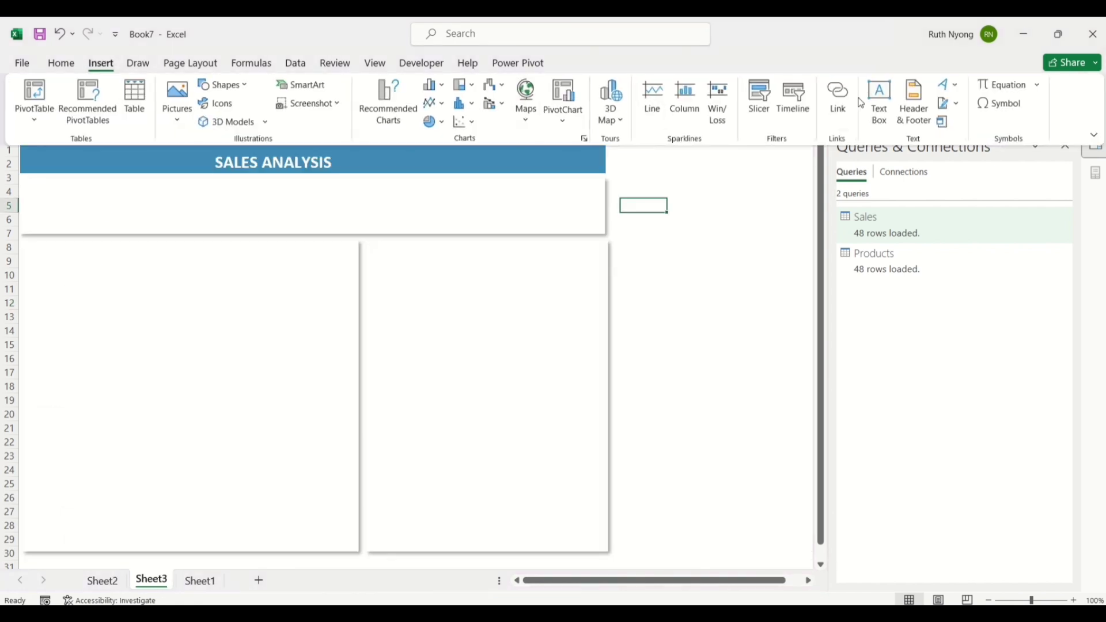
pyautogui.click(879, 104)
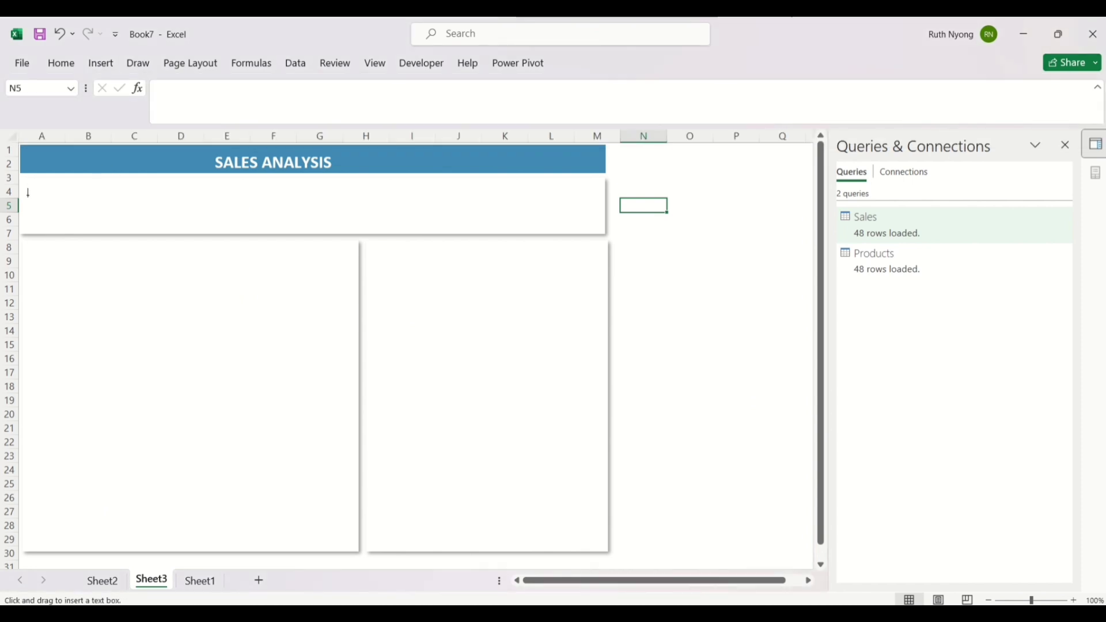
pyautogui.moveTo(28, 196); pyautogui.dragTo(151, 224)
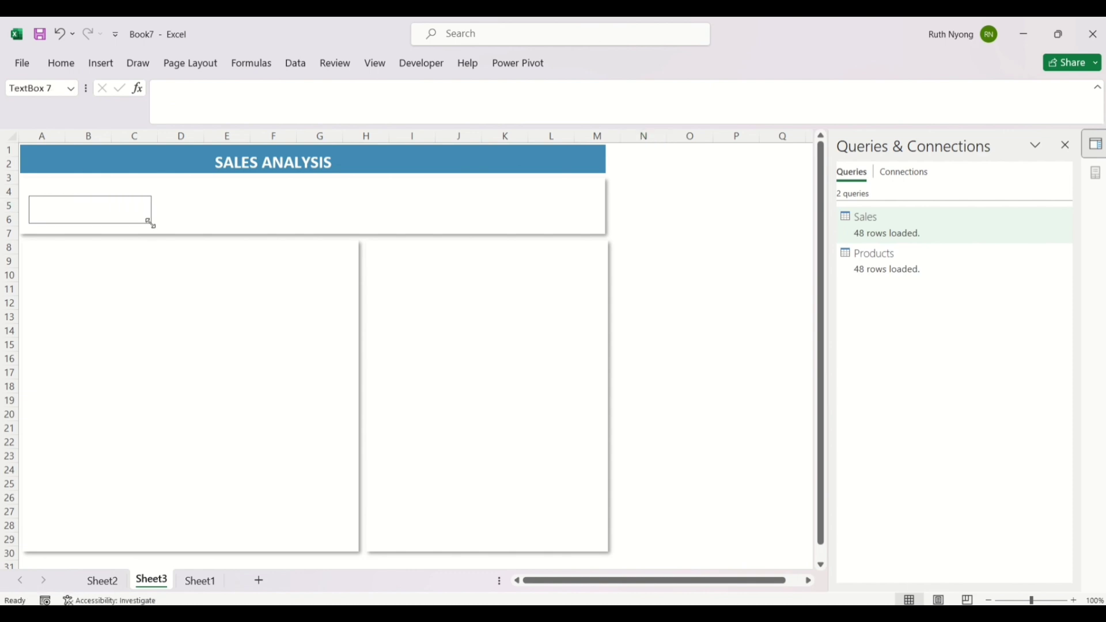
# Step: Duplicate the empty text box and place the copy directly above the original, reduced to about one row high
pyautogui.click(62, 197)
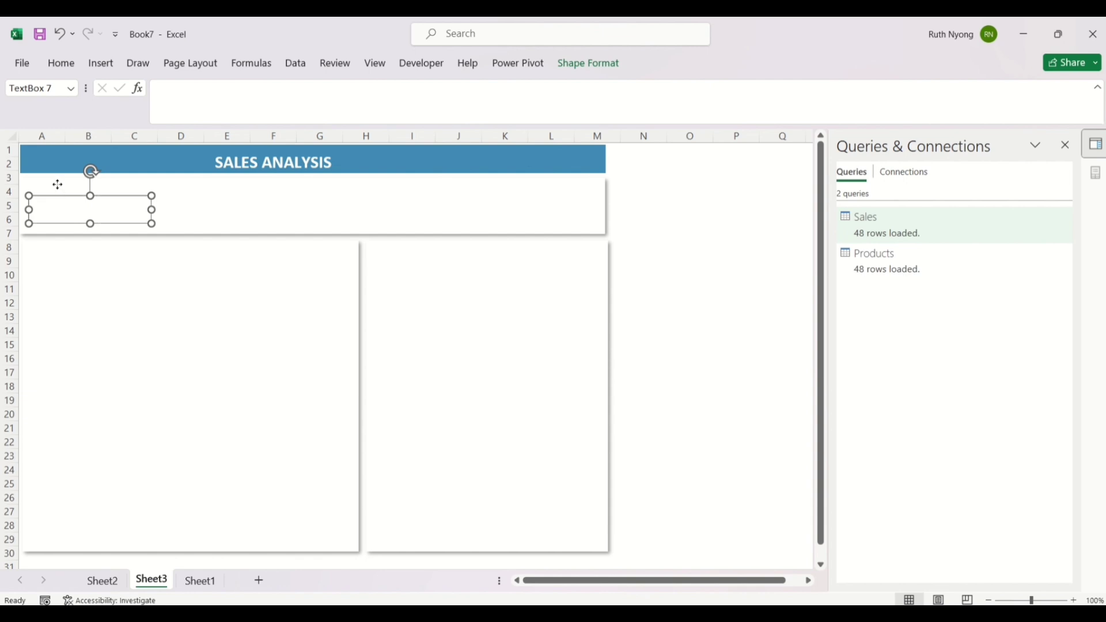
pyautogui.click(55, 187)
pyautogui.click(56, 197)
pyautogui.click(47, 196)
pyautogui.hotkey('ctrl', 'd')
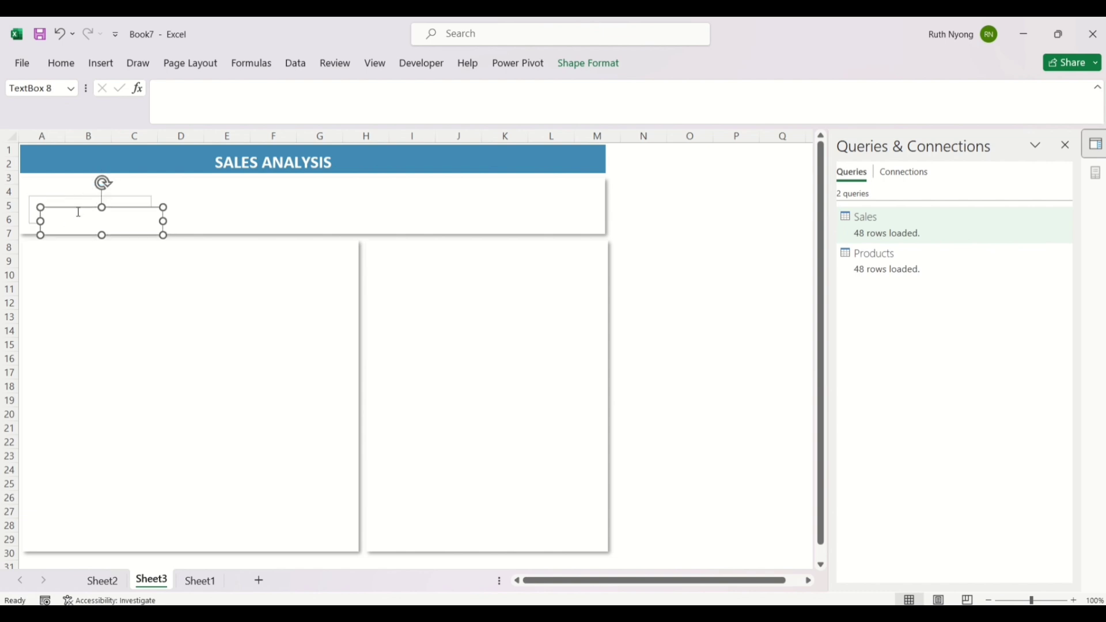
pyautogui.moveTo(78, 211)
pyautogui.mouseDown()
pyautogui.moveTo(65, 178)
pyautogui.moveTo(88, 194)
pyautogui.mouseUp()
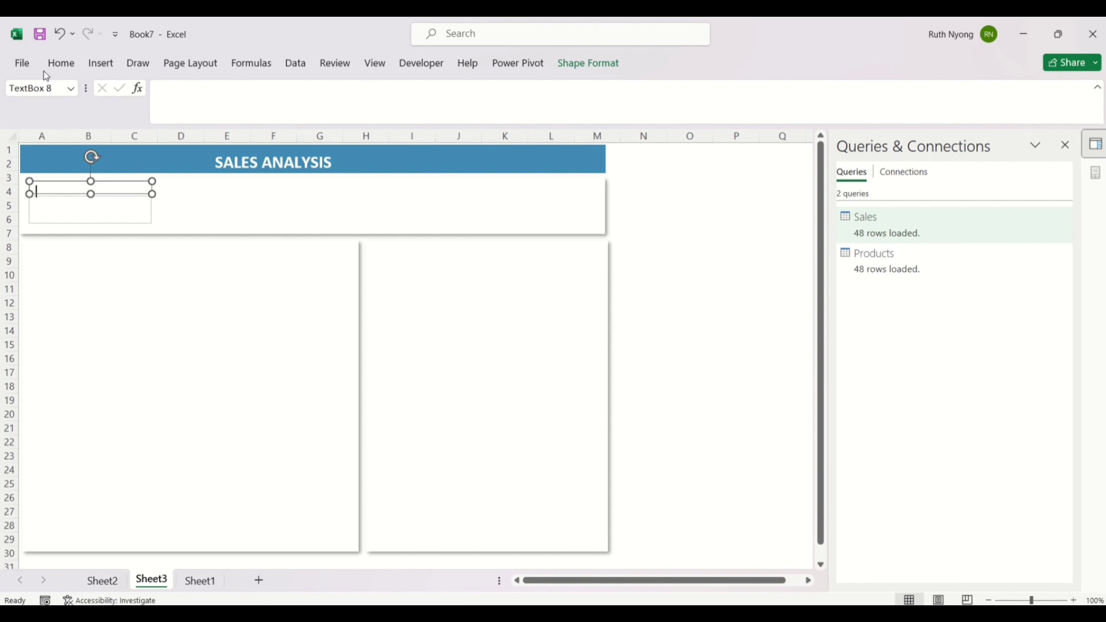
# Step: Enter the label Total Sales in the upper, shorter text box
pyautogui.write('T')
pyautogui.write('io')
pyautogui.press('BackSpace')
pyautogui.press('BackSpace')
pyautogui.write('otal Sales')
# Step: Set the Total Sales label to font size 12 and centre it horizontally
pyautogui.click(64, 61)
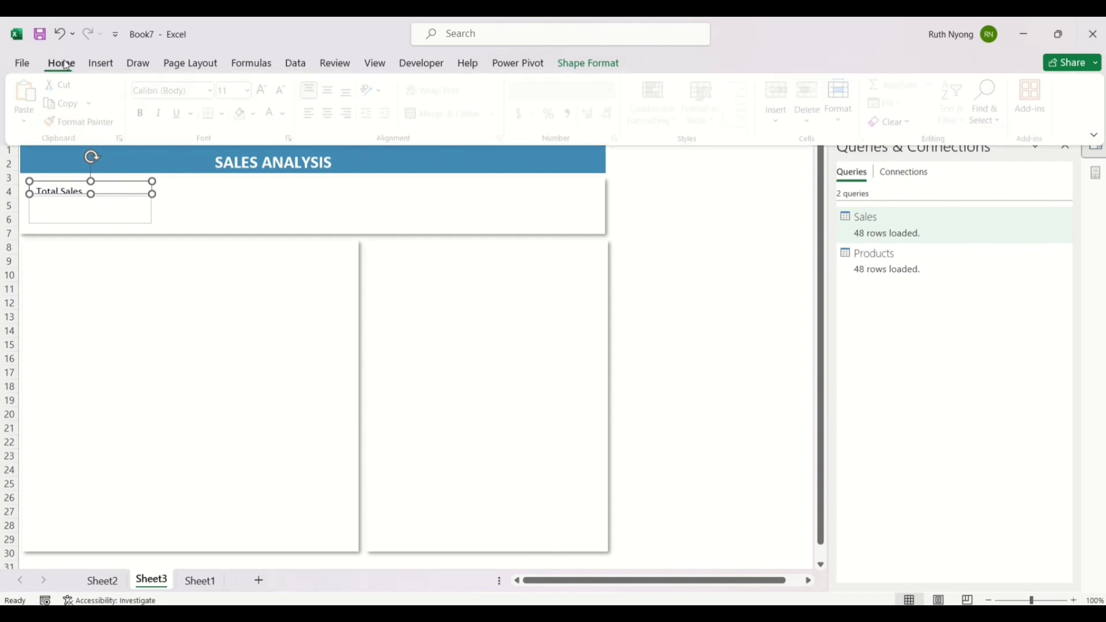
pyautogui.click(251, 92)
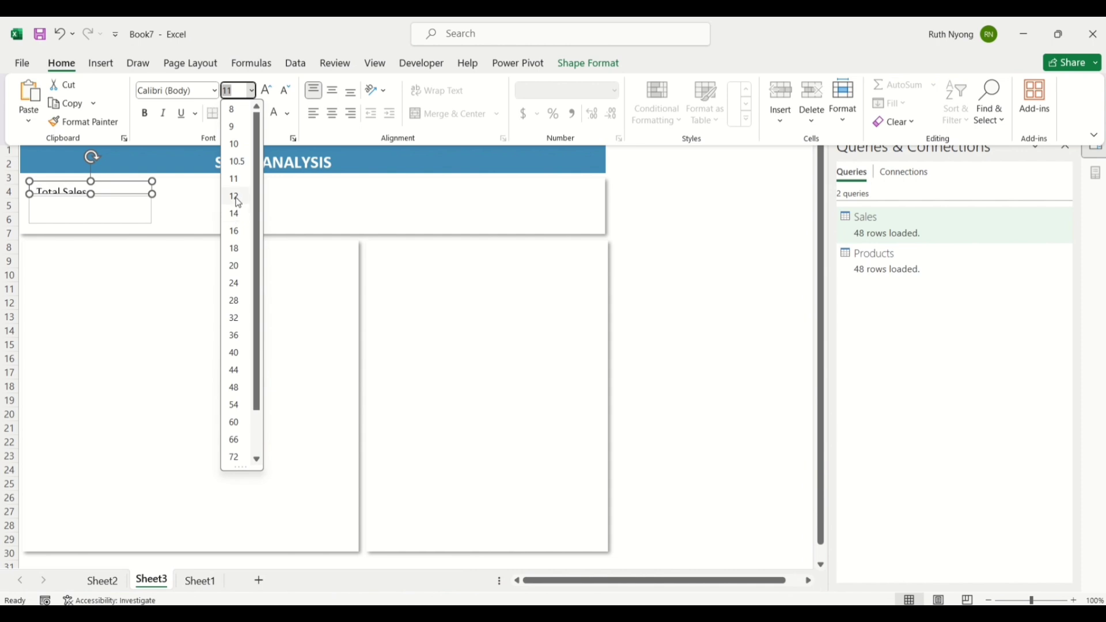
pyautogui.click(236, 197)
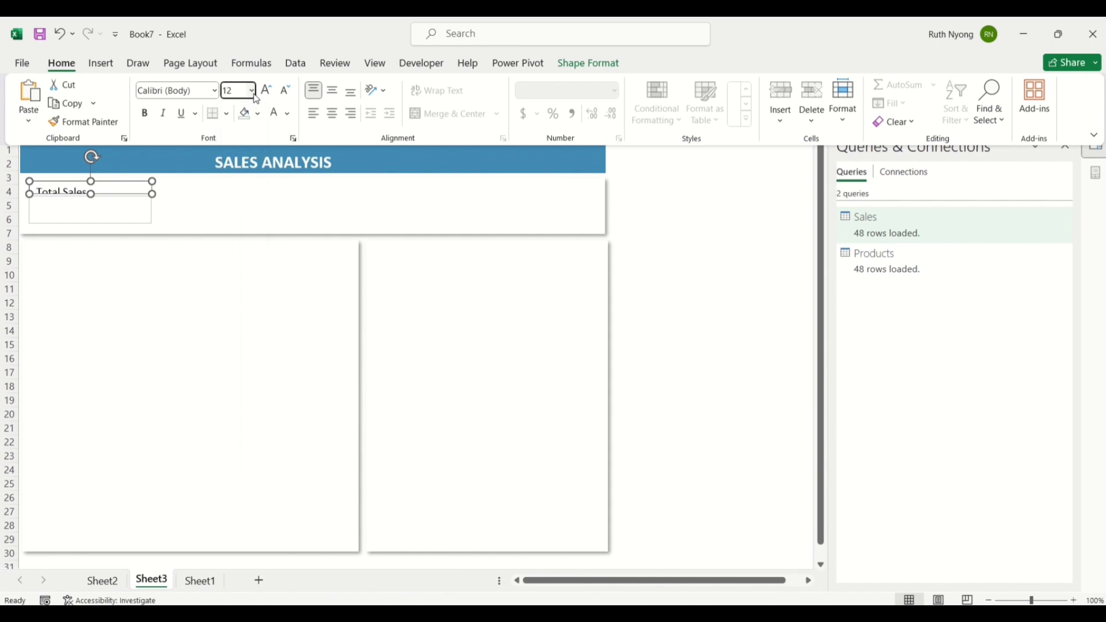
pyautogui.click(333, 114)
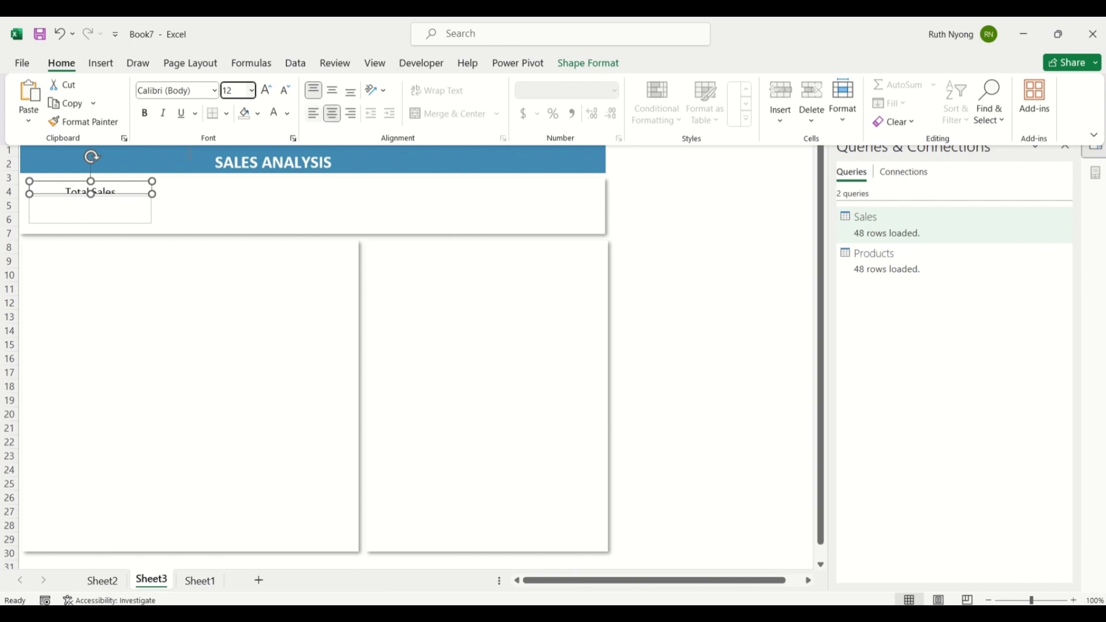
pyautogui.click(90, 196)
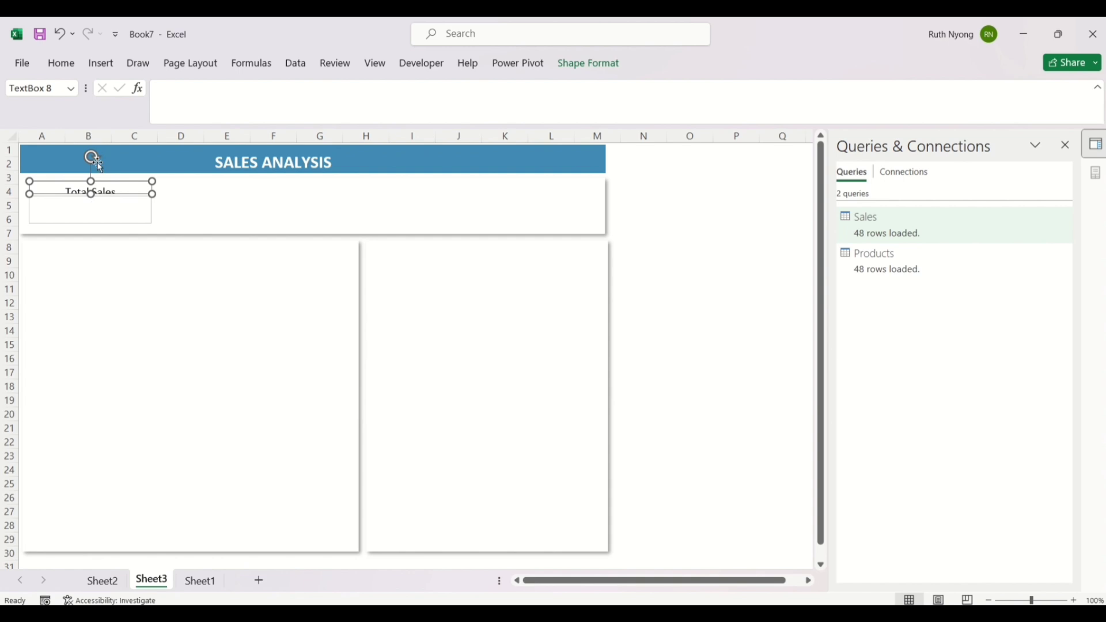
# Step: Enlarge the Total Sales label box slightly upward so that its text fits inside
pyautogui.moveTo(91, 180); pyautogui.dragTo(88, 177)
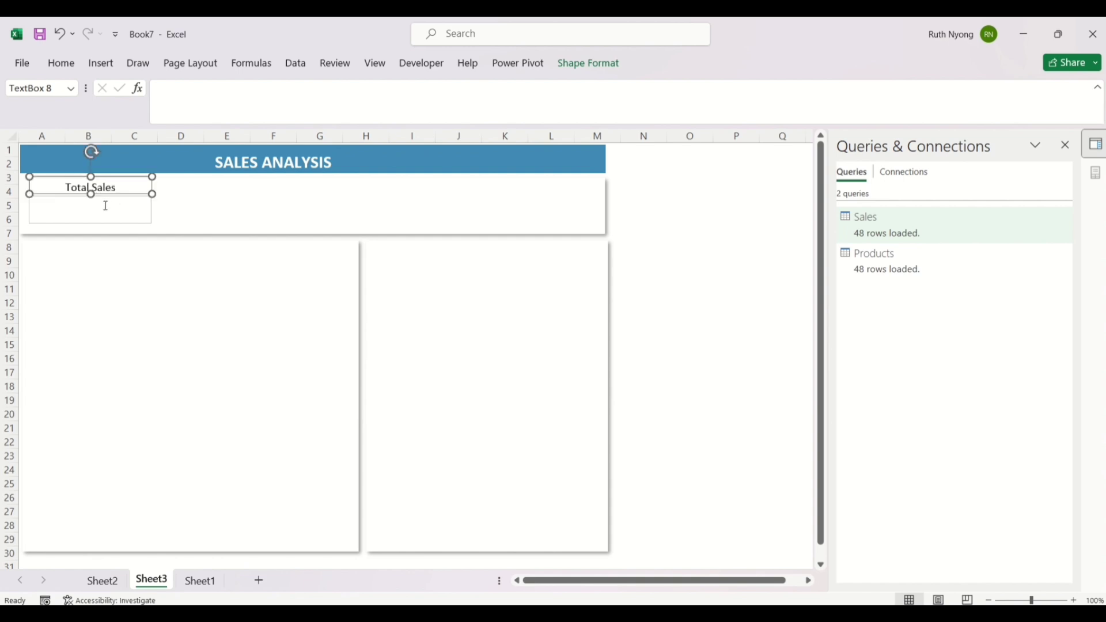
pyautogui.click(105, 206)
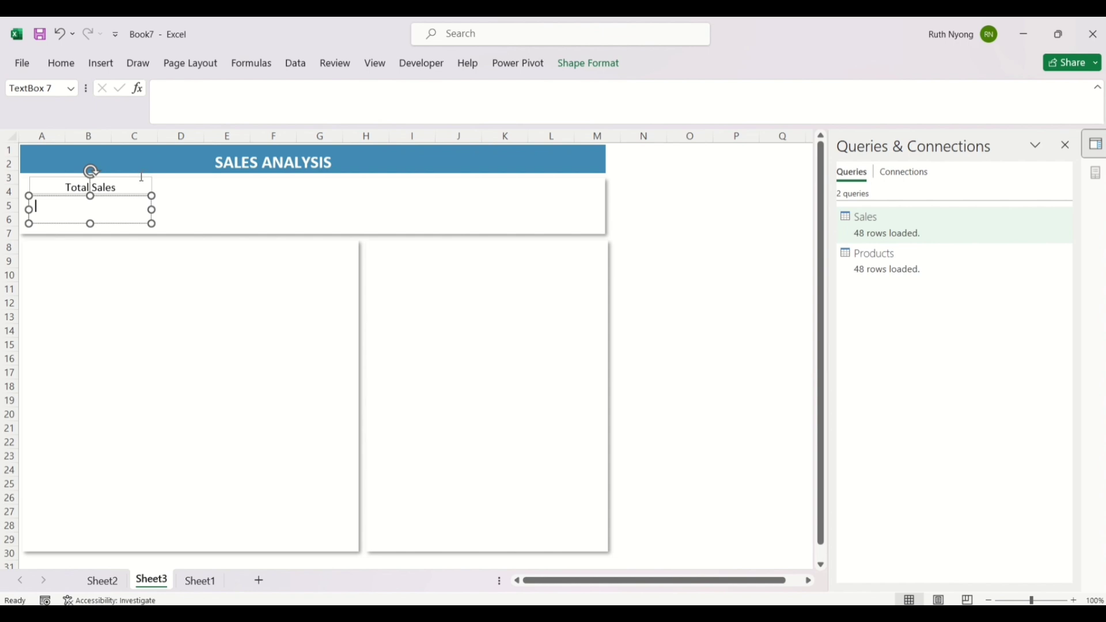
pyautogui.click(662, 232)
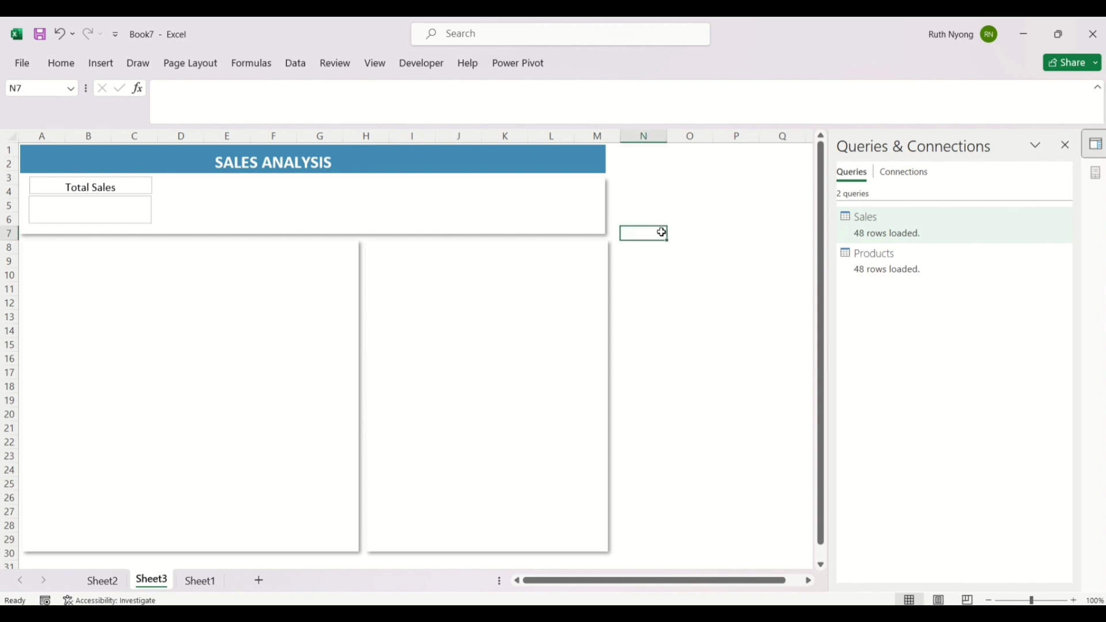
# Step: Remove the outline from the Total Sales label text box
pyautogui.click(31, 187)
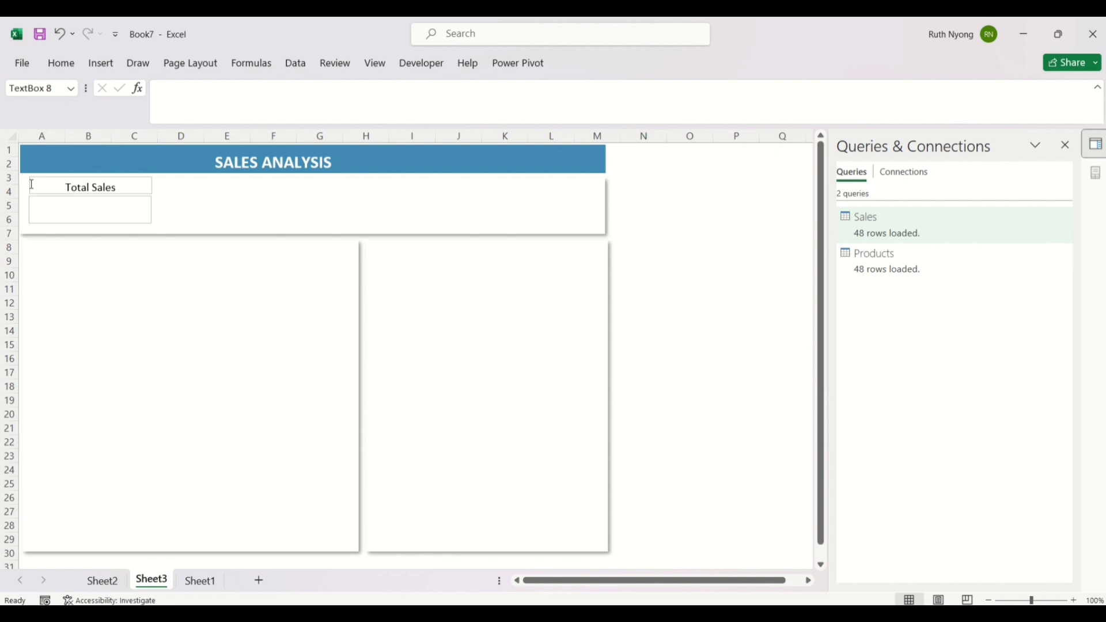
pyautogui.click(72, 178)
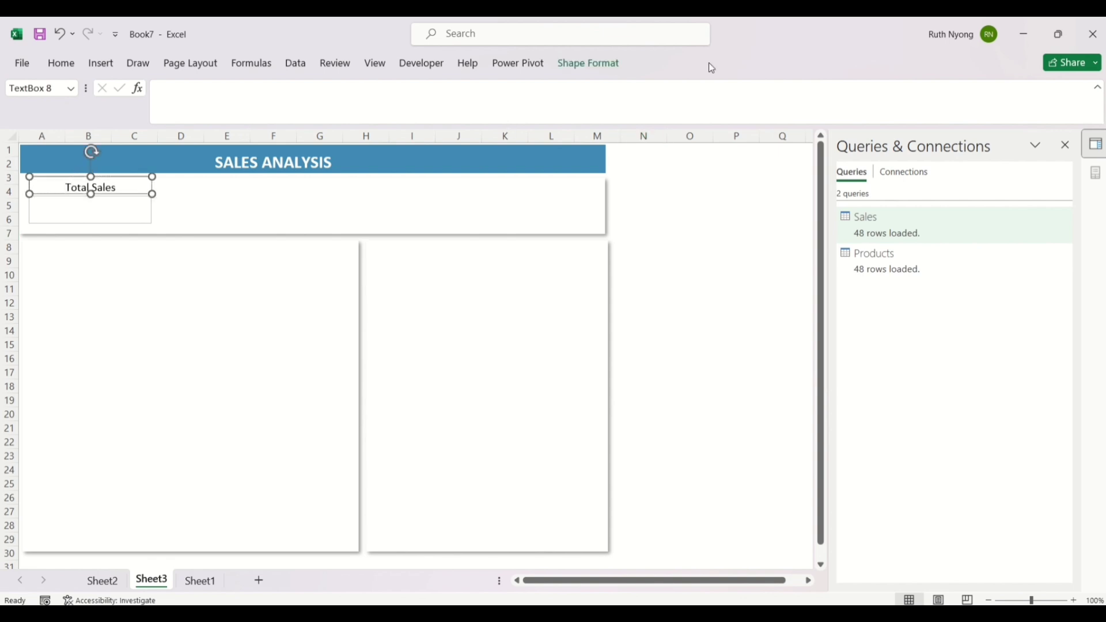
pyautogui.click(610, 66)
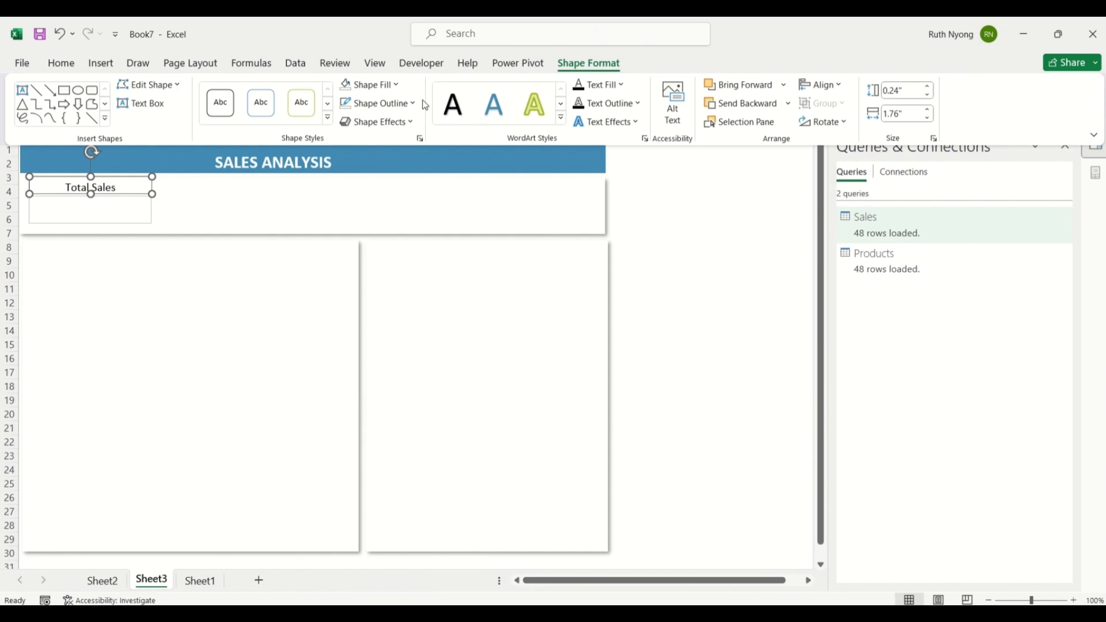
pyautogui.click(413, 105)
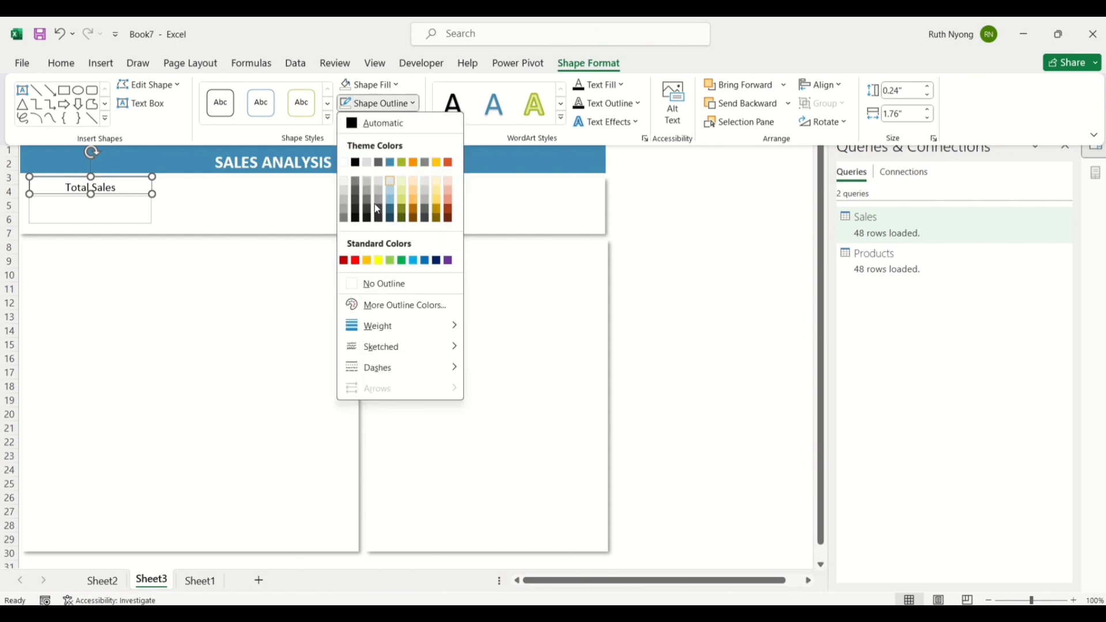
pyautogui.click(348, 285)
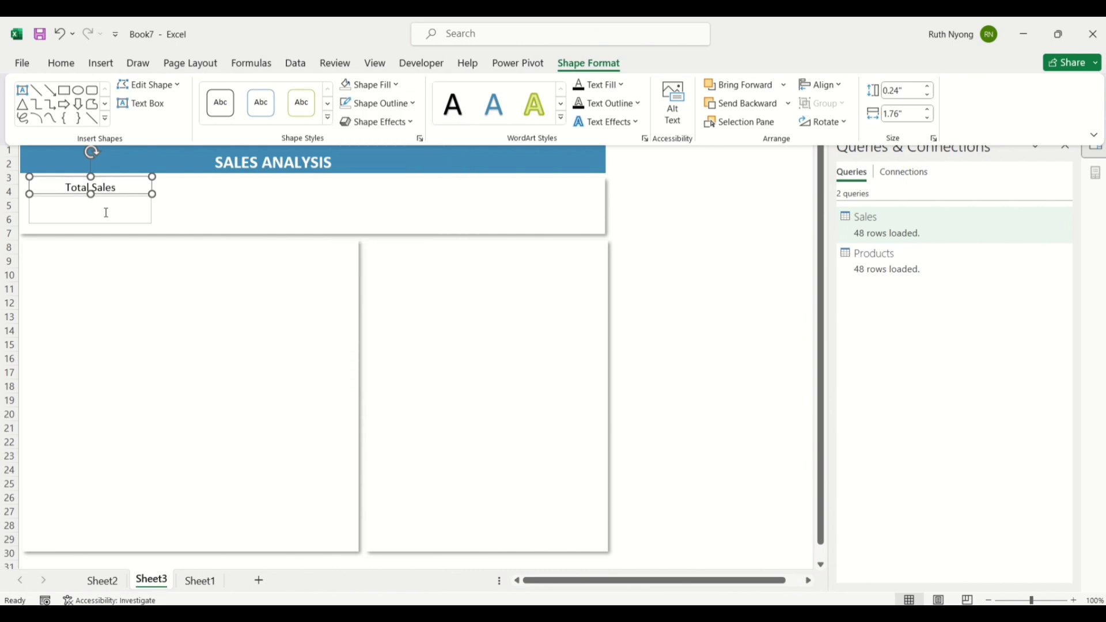
# Step: Try to link the empty text box below the Total Sales label to the Total Sales pivot value in Sheet2 cell B4
pyautogui.click(71, 210)
pyautogui.click(70, 210)
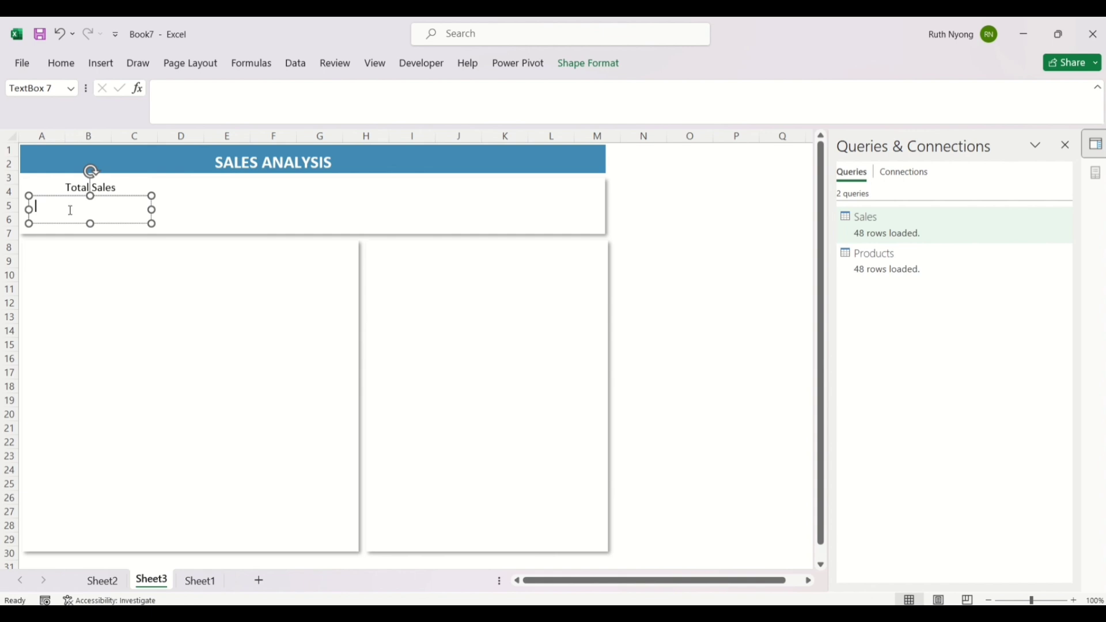
pyautogui.click(167, 94)
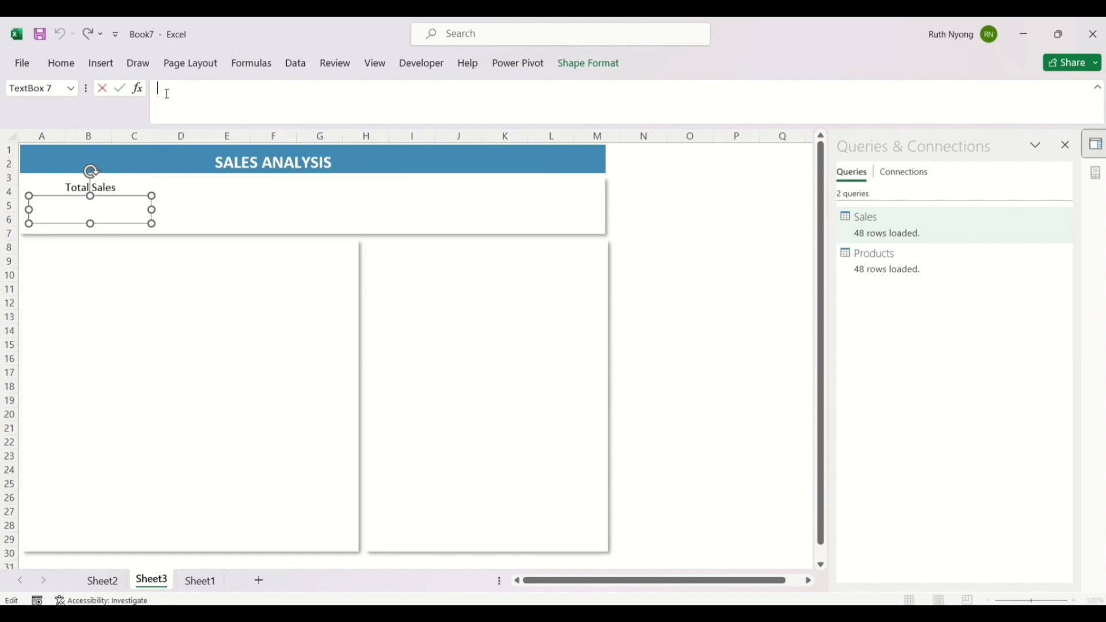
pyautogui.write('=')
pyautogui.click(104, 581)
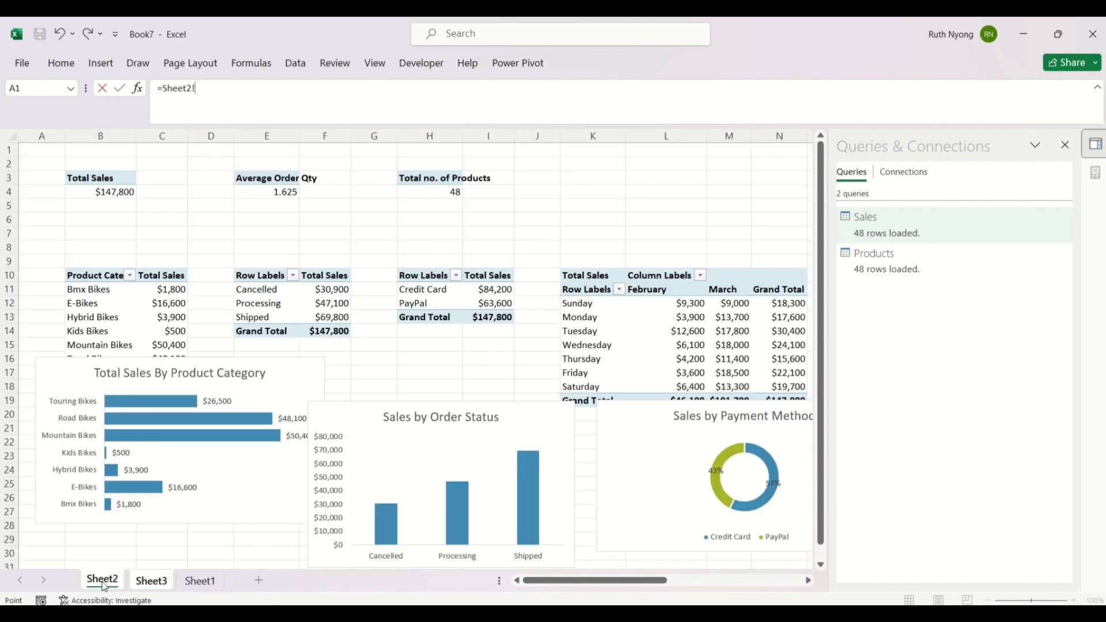
pyautogui.click(94, 196)
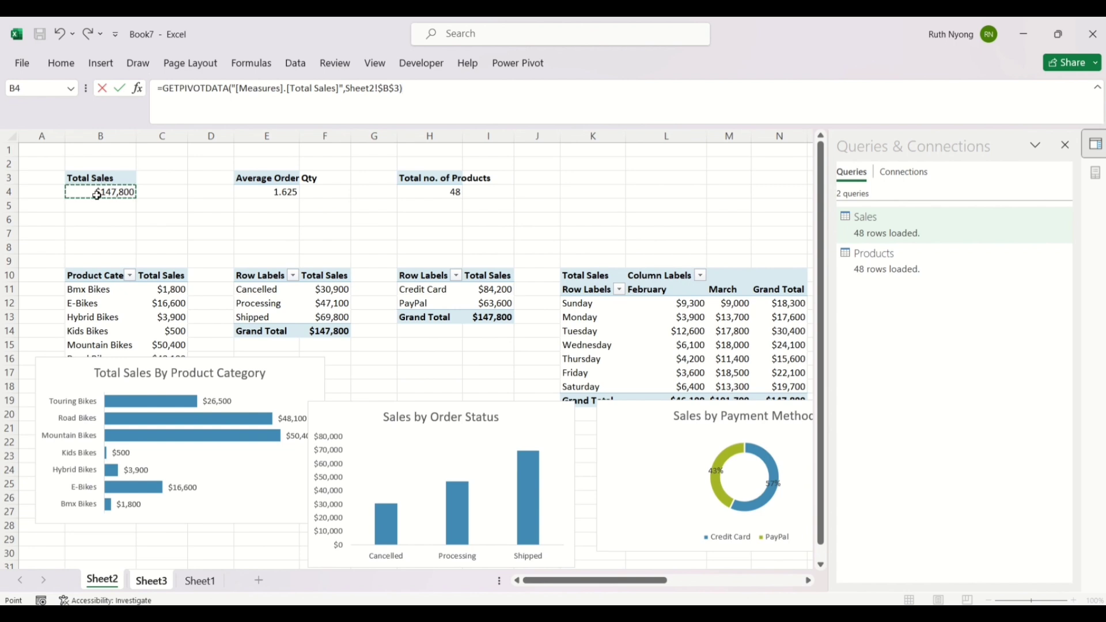
pyautogui.press('Return')
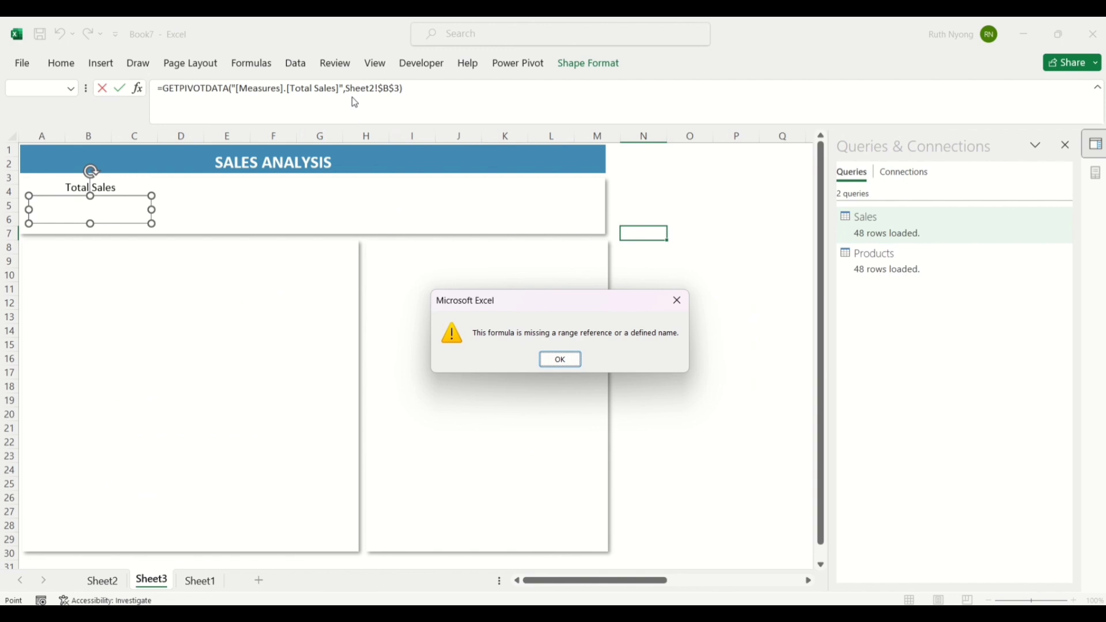
pyautogui.click(558, 360)
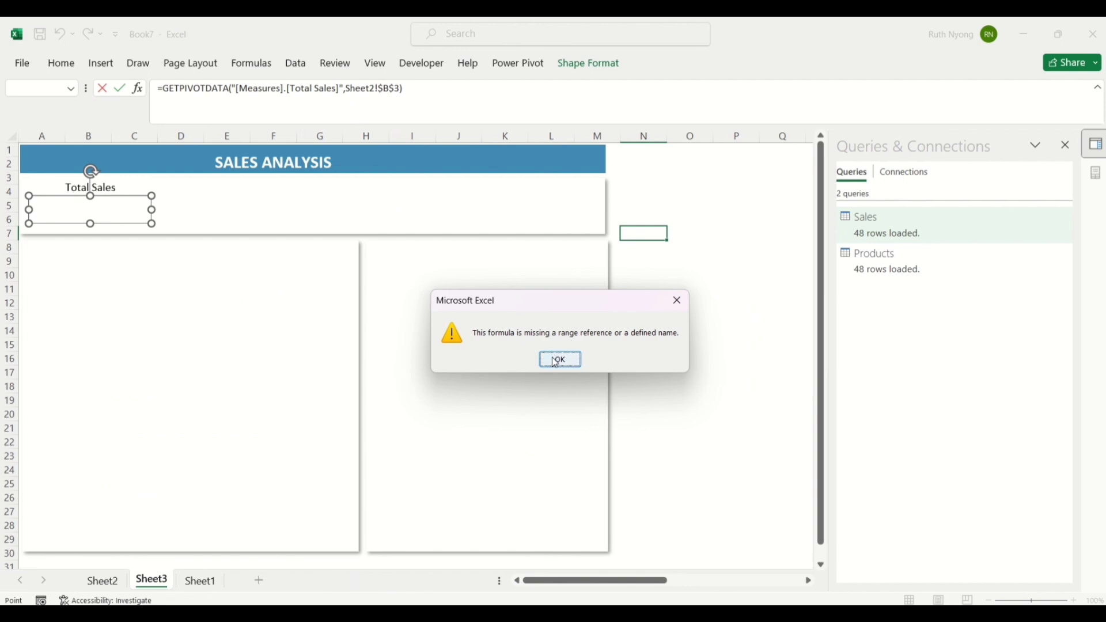
# Step: Strip the GETPIVOTDATA function from the text box formula, leaving only the direct reference =Sheet2!$B$3
pyautogui.click(348, 92)
pyautogui.press('BackSpace')
pyautogui.press('BackSpace')
pyautogui.press('BackSpace')
pyautogui.press('BackSpace')
pyautogui.press('BackSpace')
pyautogui.press('BackSpace')
pyautogui.press('BackSpace')
pyautogui.press('BackSpace')
pyautogui.press('BackSpace')
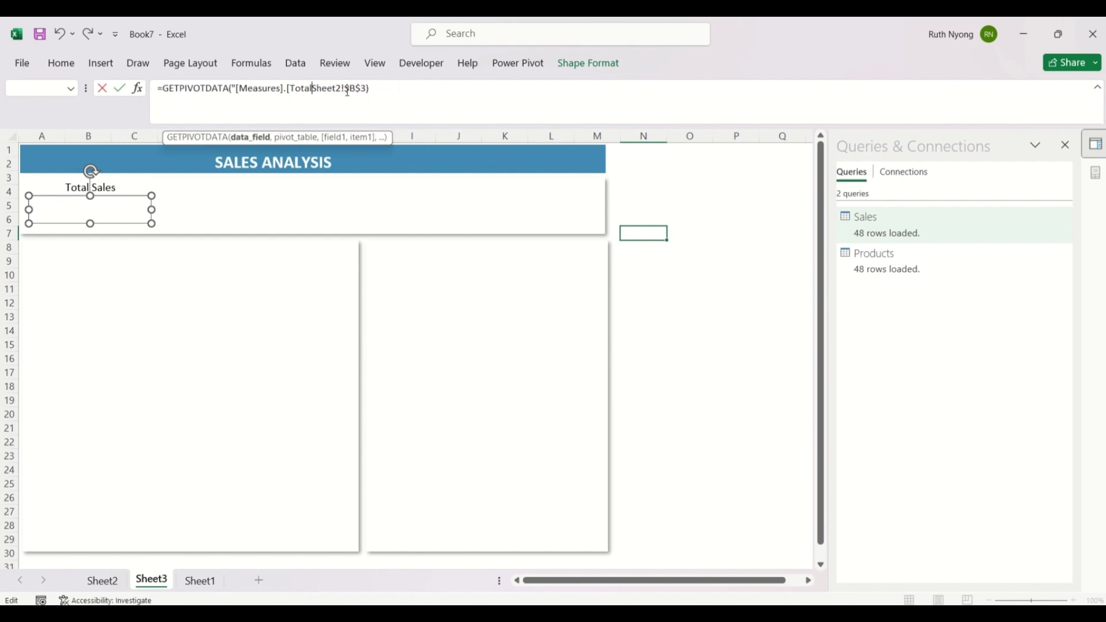
pyautogui.press('BackSpace')
pyautogui.press('BackSpace')
pyautogui.press('BackSpace')
pyautogui.press('BackSpace')
pyautogui.press('BackSpace')
pyautogui.press('BackSpace')
pyautogui.press('BackSpace')
pyautogui.press('BackSpace')
pyautogui.press('BackSpace')
pyautogui.press('BackSpace')
pyautogui.press('BackSpace')
pyautogui.press('BackSpace')
pyautogui.press('BackSpace')
pyautogui.press('BackSpace')
pyautogui.press('BackSpace')
pyautogui.press('BackSpace')
pyautogui.press('BackSpace')
pyautogui.press('BackSpace')
pyautogui.press('BackSpace')
pyautogui.press('BackSpace')
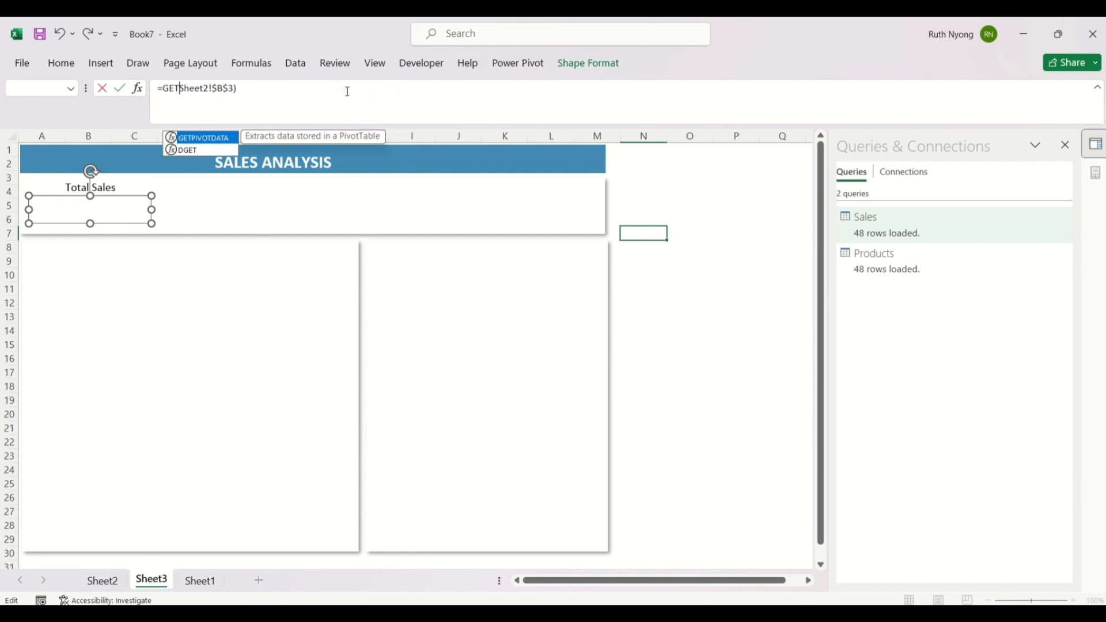
pyautogui.press('BackSpace')
pyautogui.press('BackSpace')
pyautogui.press('BackSpace')
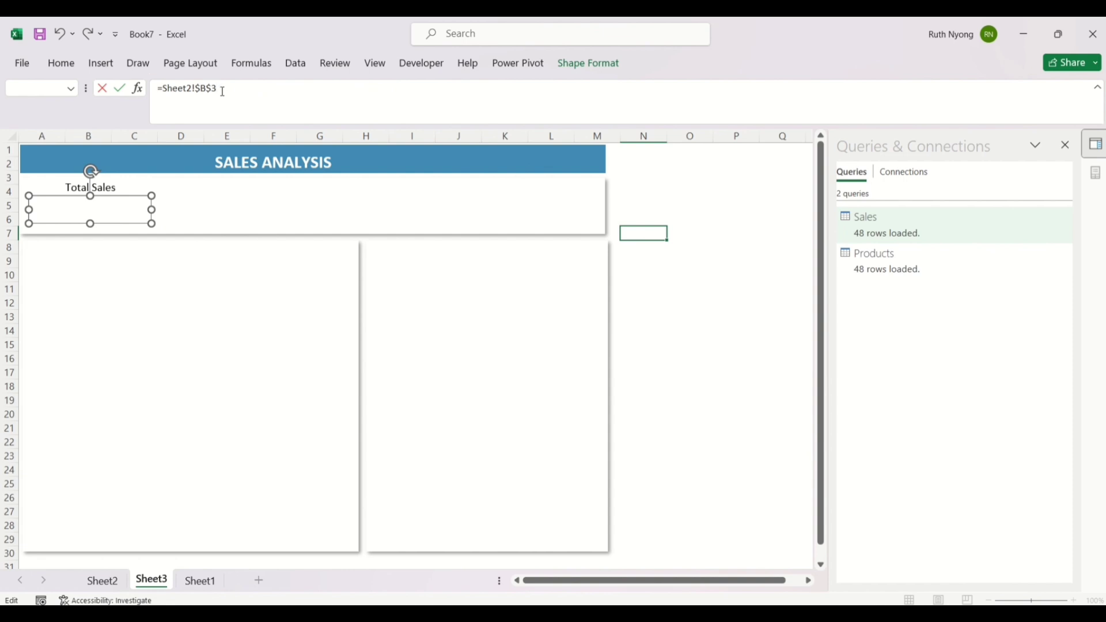
pyautogui.press('Return')
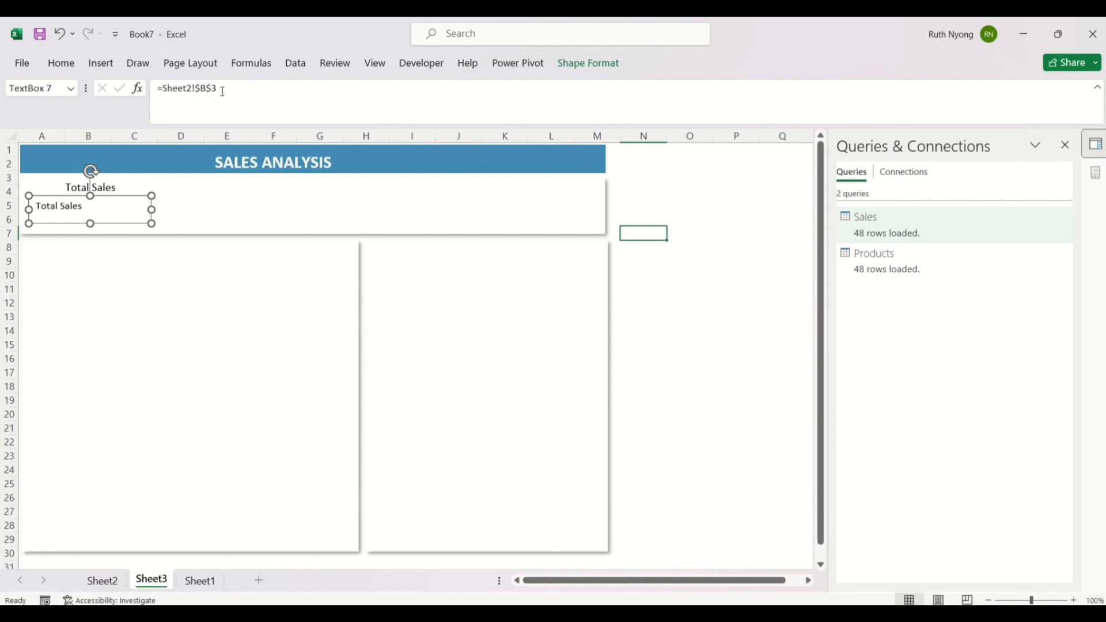
# Step: Change the text box reference to =Sheet2!$B$4 and check it against the Total Sales value cell on Sheet2
pyautogui.click(221, 88)
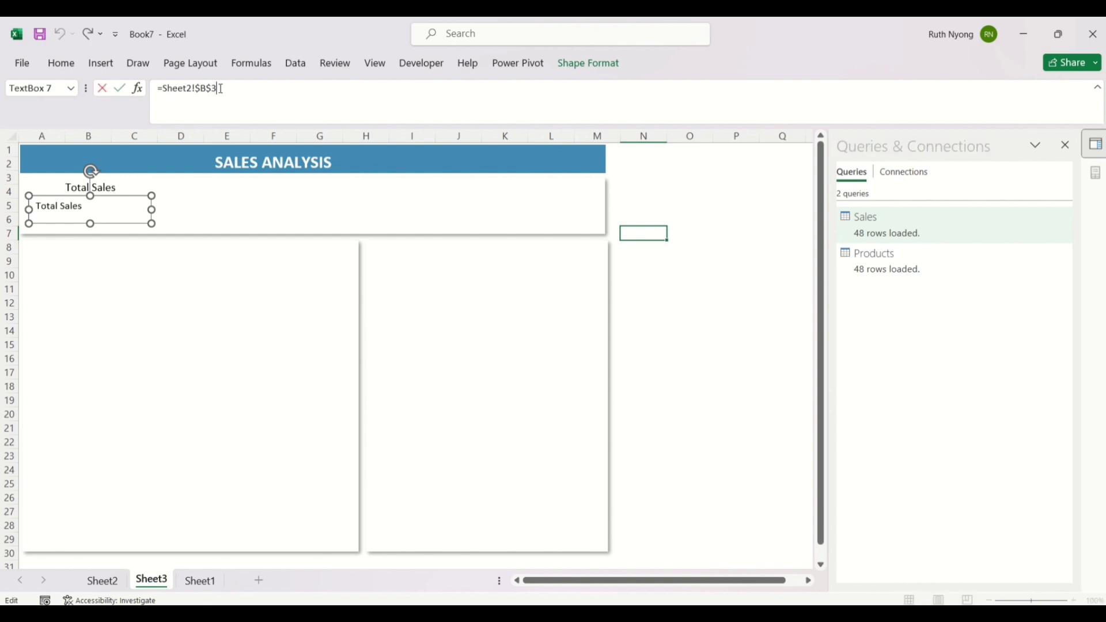
pyautogui.press('BackSpace')
pyautogui.press('Return')
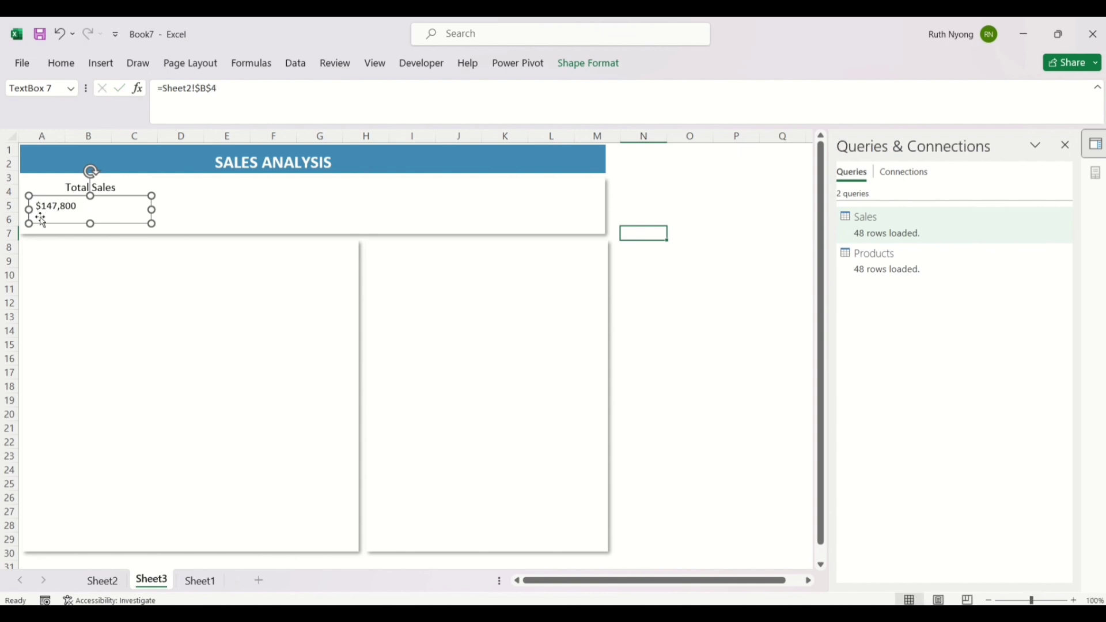
pyautogui.click(689, 333)
pyautogui.click(102, 582)
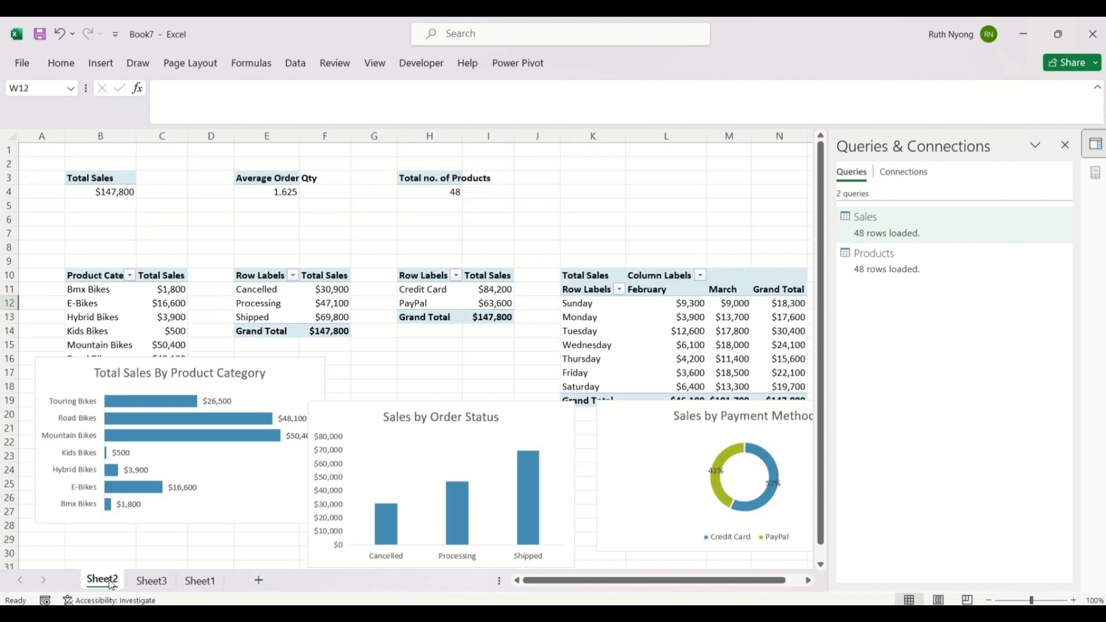
pyautogui.click(117, 191)
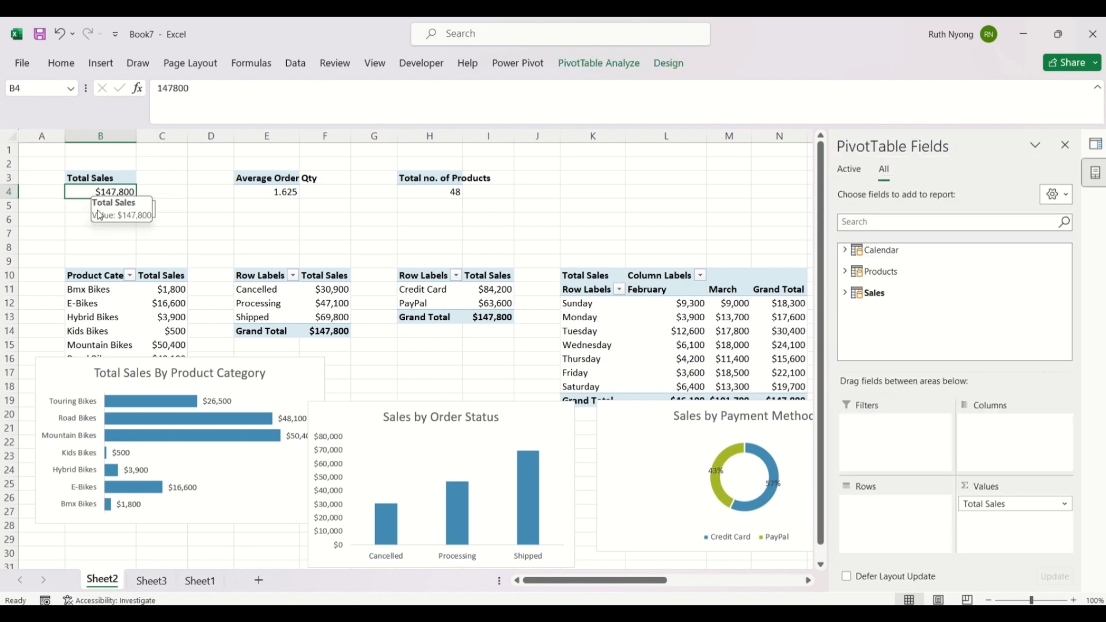
pyautogui.click(199, 583)
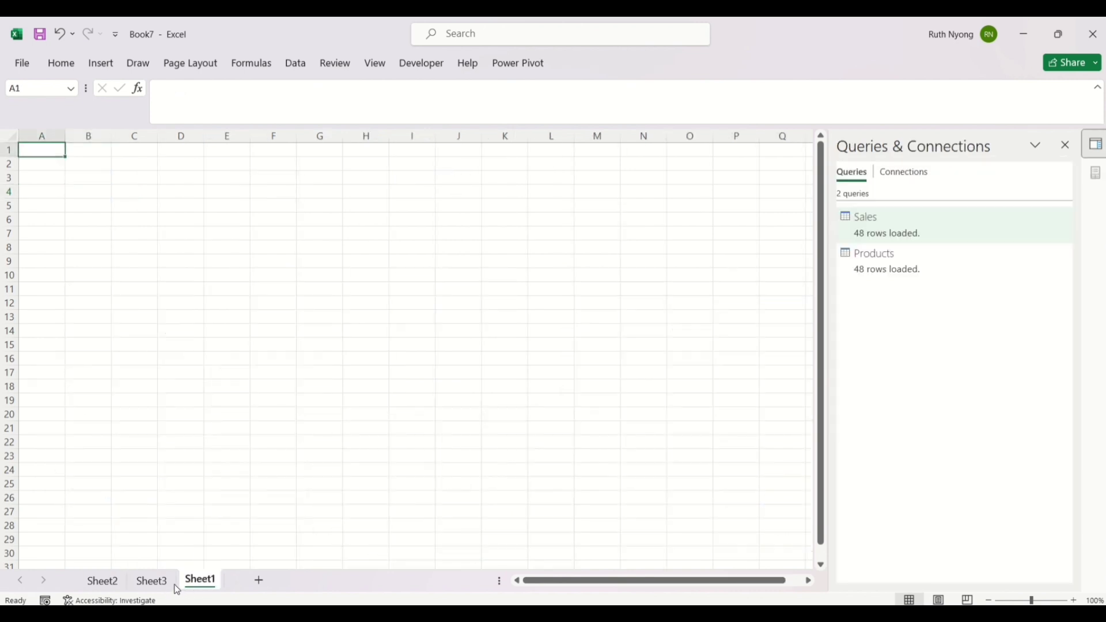
pyautogui.click(152, 580)
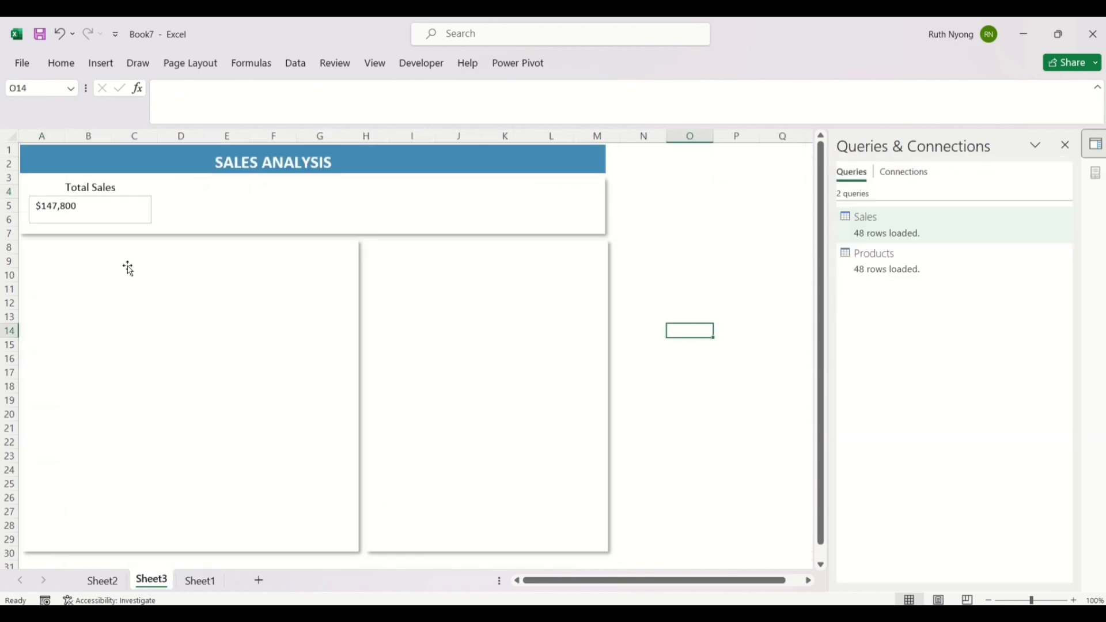
# Step: Set the linked sales value on Sheet3 to font size 20 and centre it horizontally in its text box
pyautogui.click(88, 208)
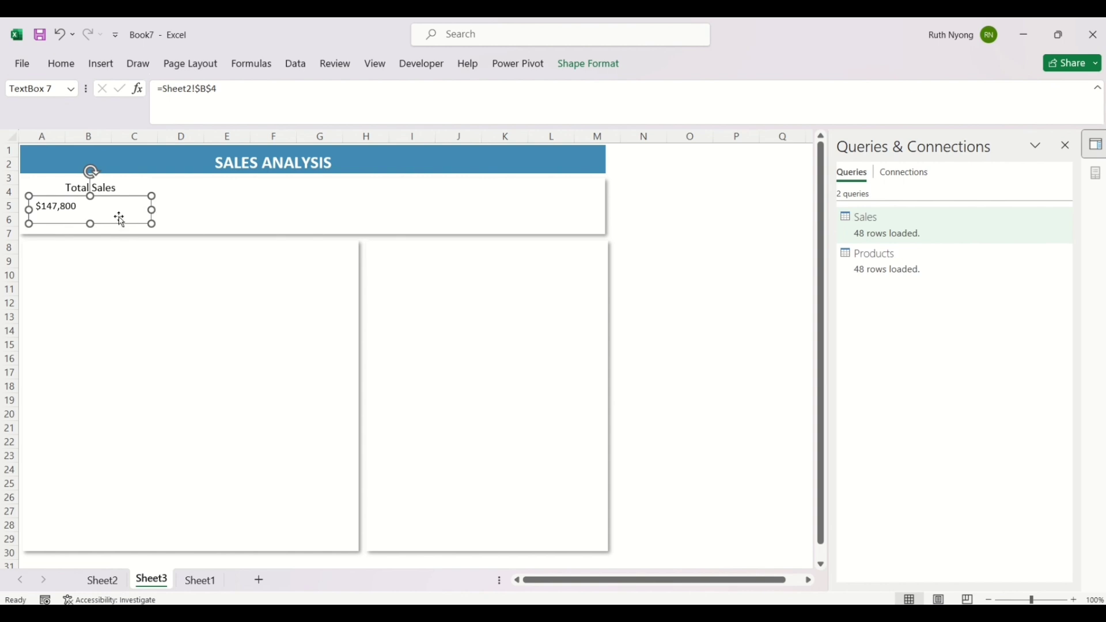
pyautogui.click(62, 63)
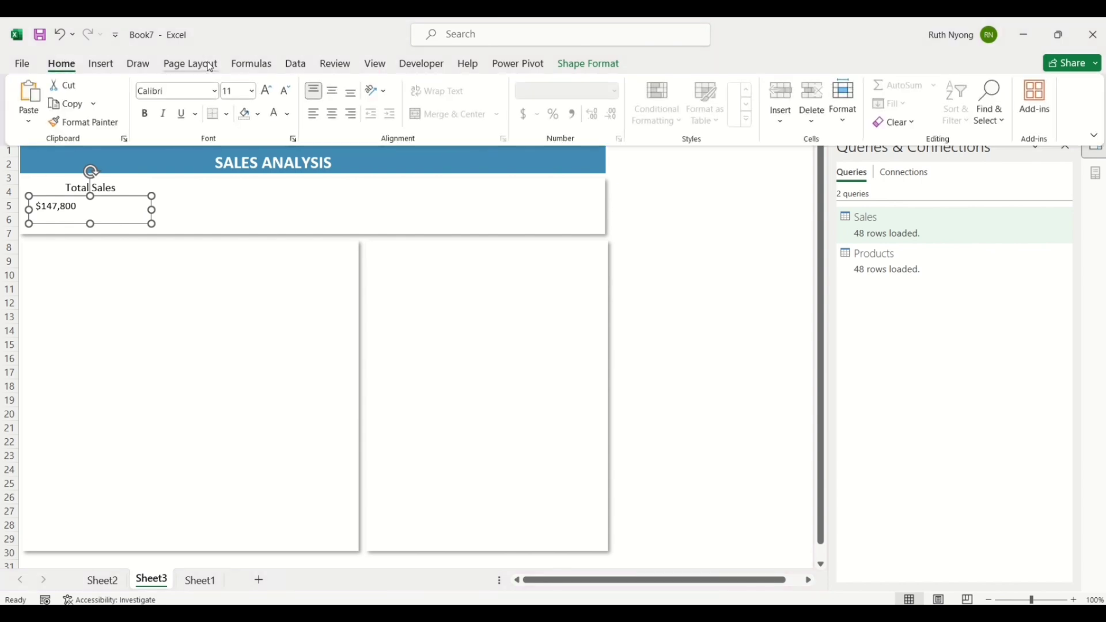
pyautogui.click(256, 98)
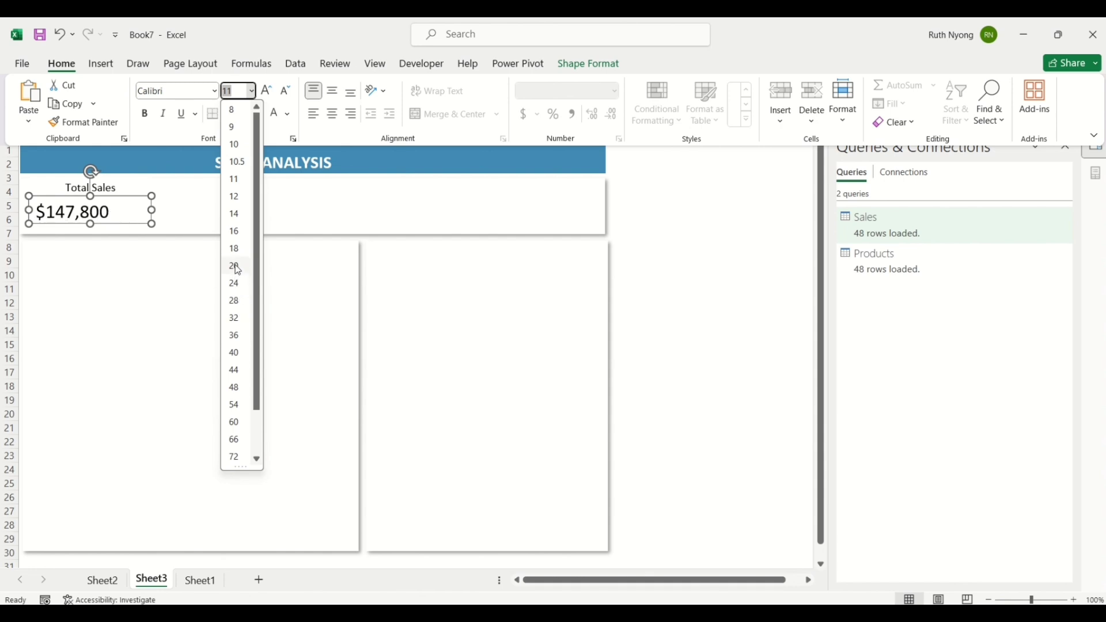
pyautogui.click(236, 267)
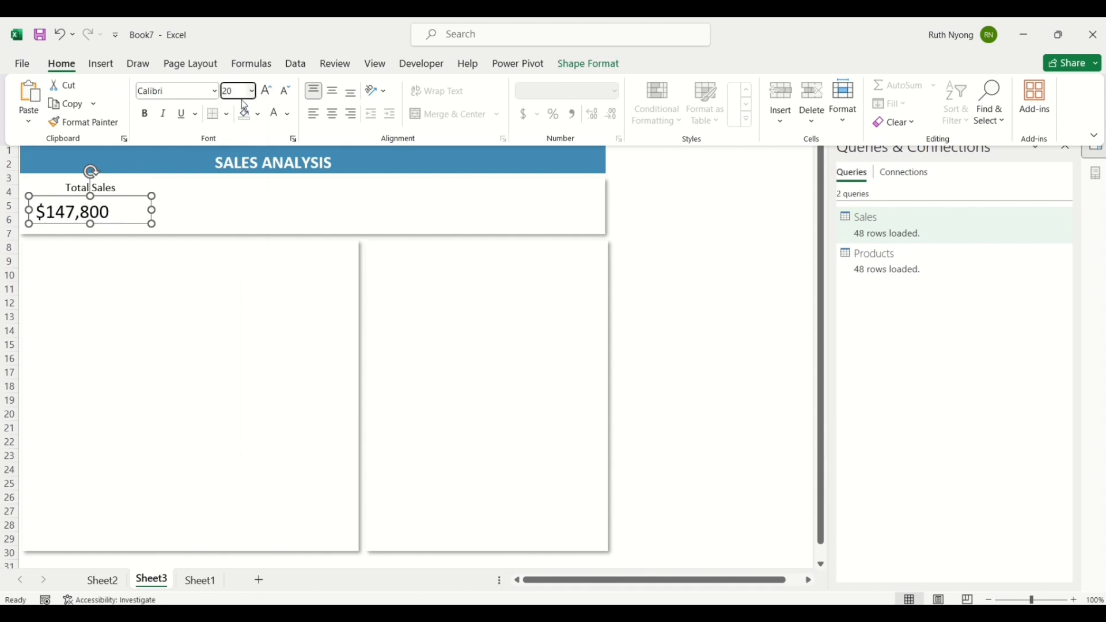
pyautogui.click(332, 115)
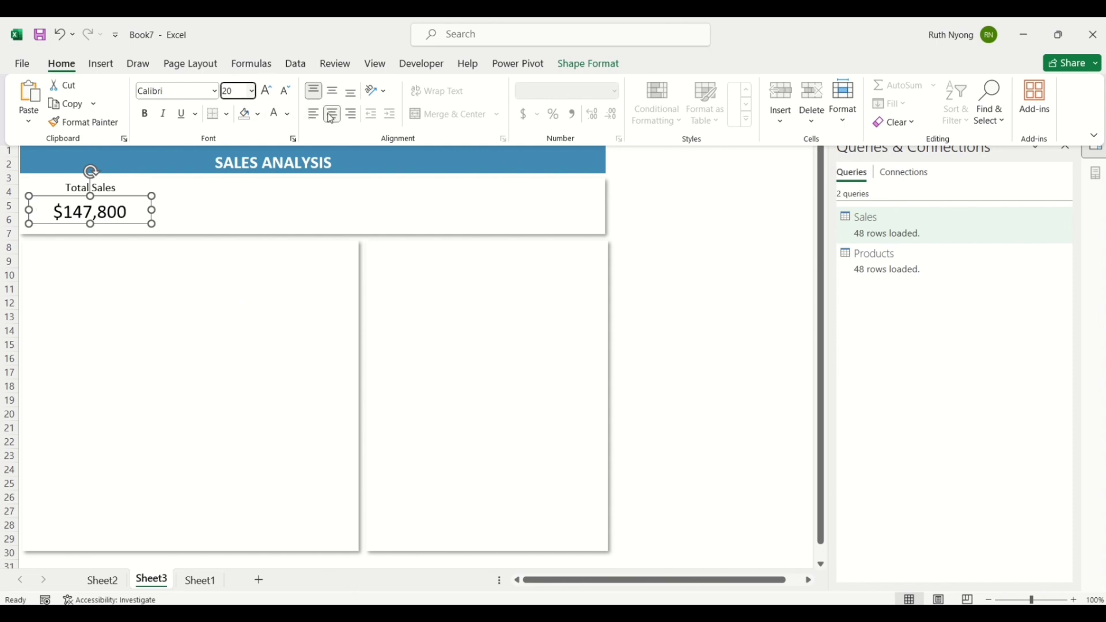
# Step: Make the linked sales value bold and set its font size to 18
pyautogui.click(151, 118)
pyautogui.click(252, 93)
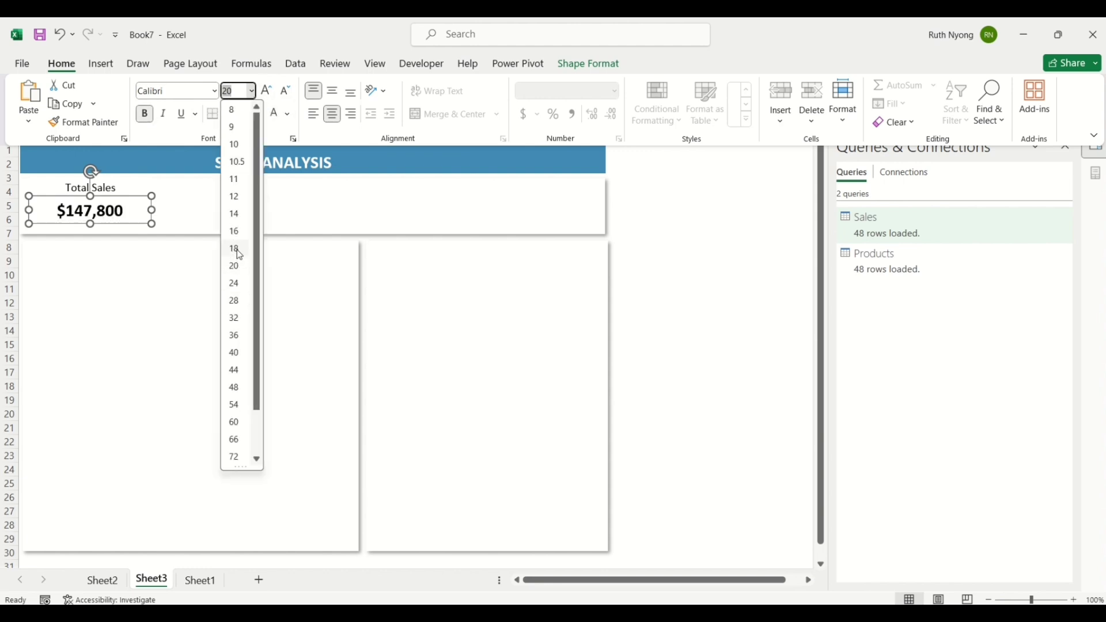
pyautogui.click(235, 250)
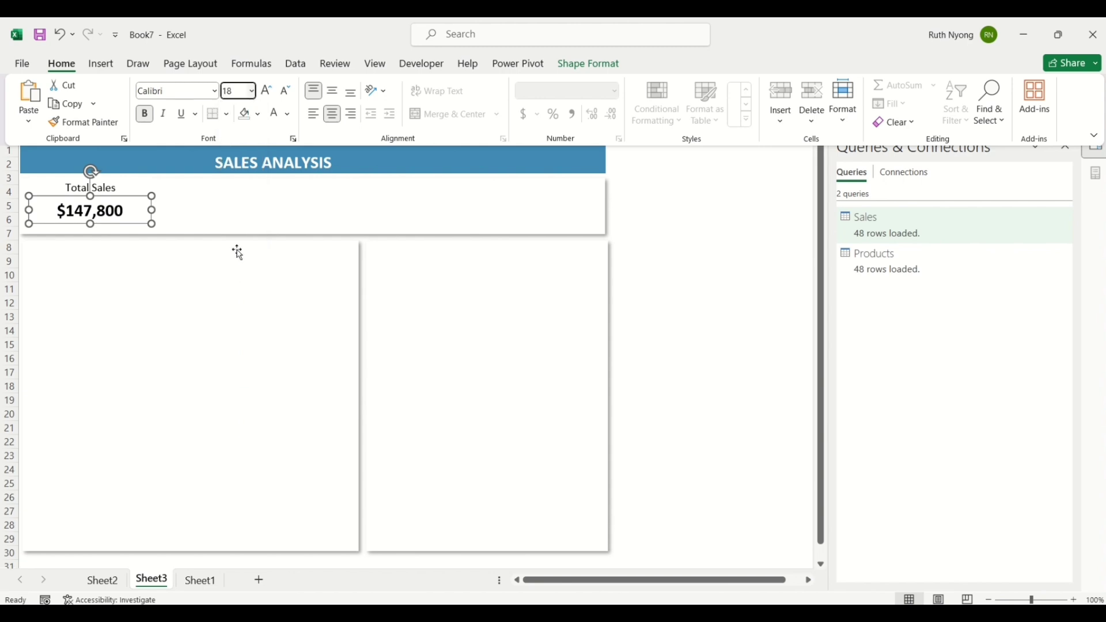
pyautogui.click(661, 233)
pyautogui.click(646, 228)
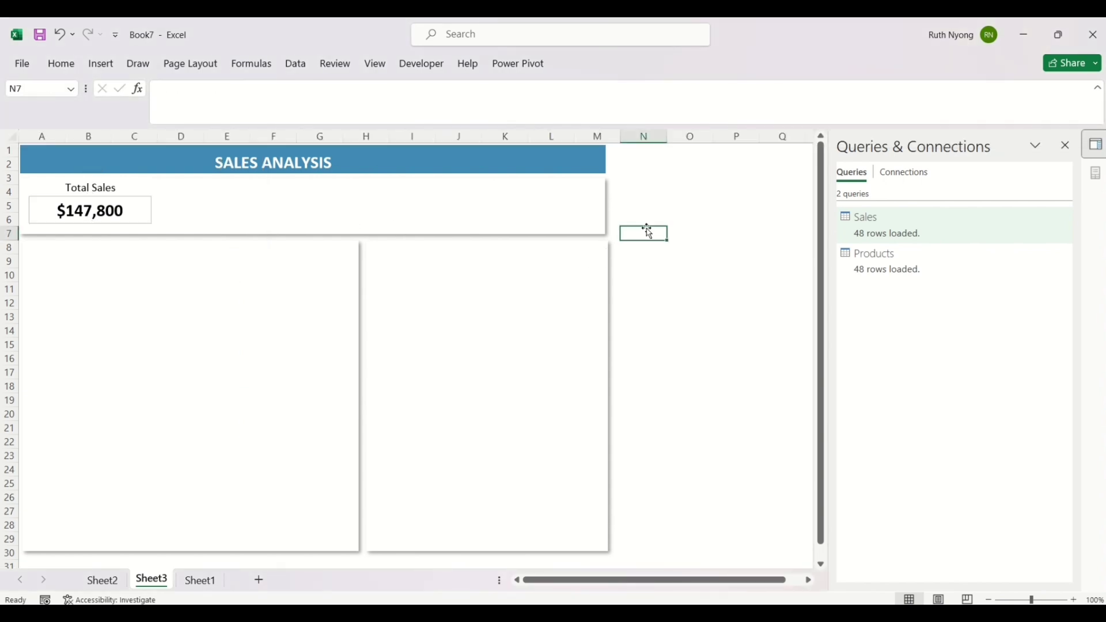
# Step: Remove the outline from the text box holding the linked Total Sales value
pyautogui.click(128, 202)
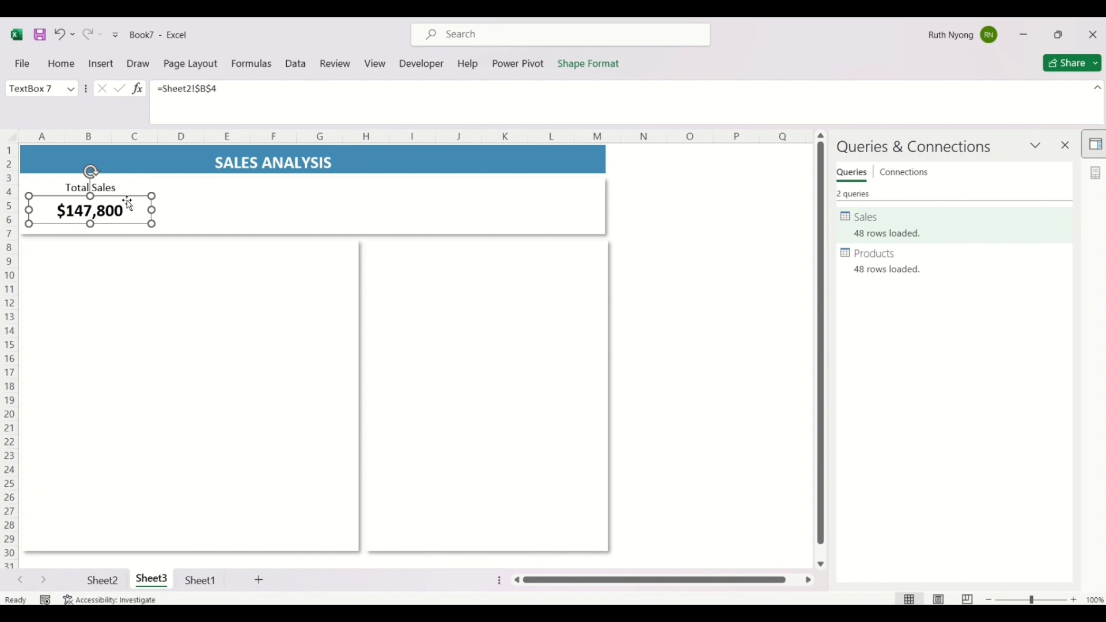
pyautogui.click(578, 67)
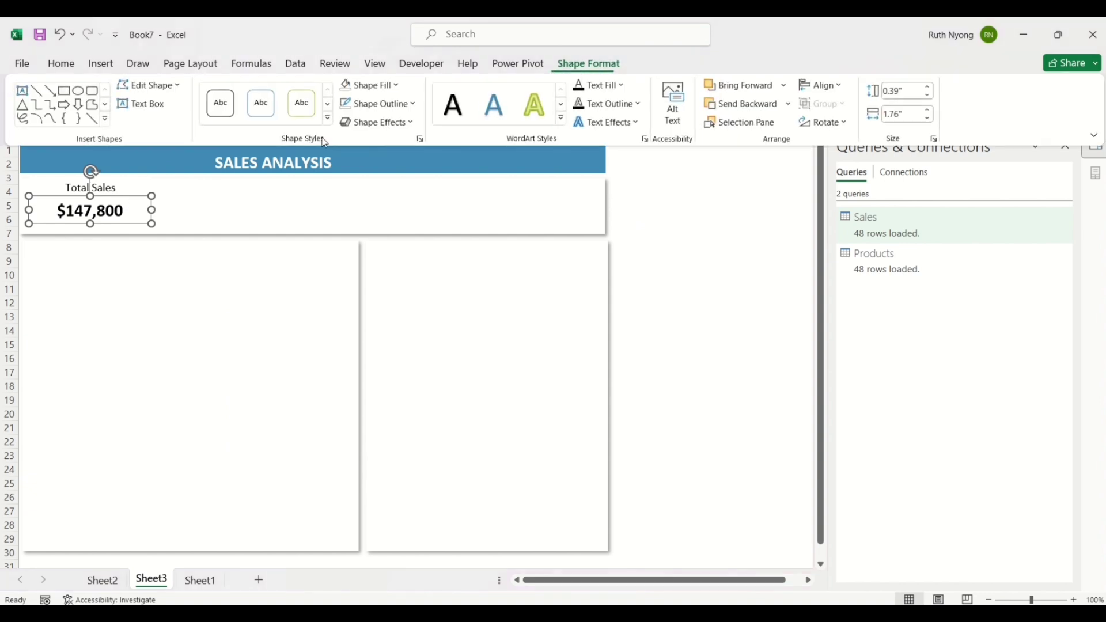
pyautogui.click(408, 110)
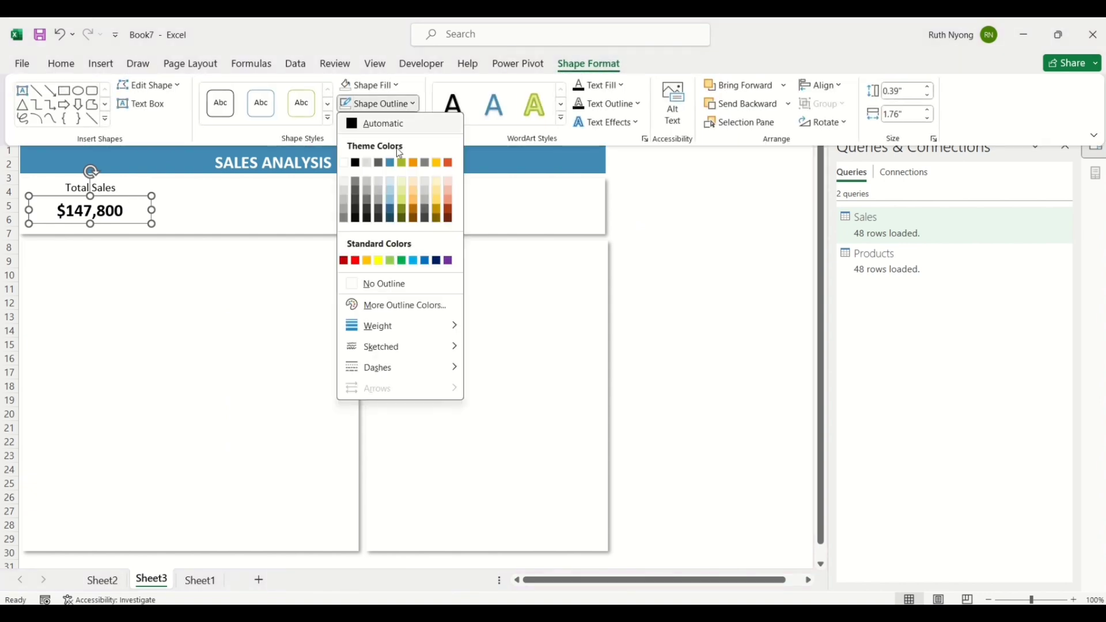
pyautogui.click(358, 285)
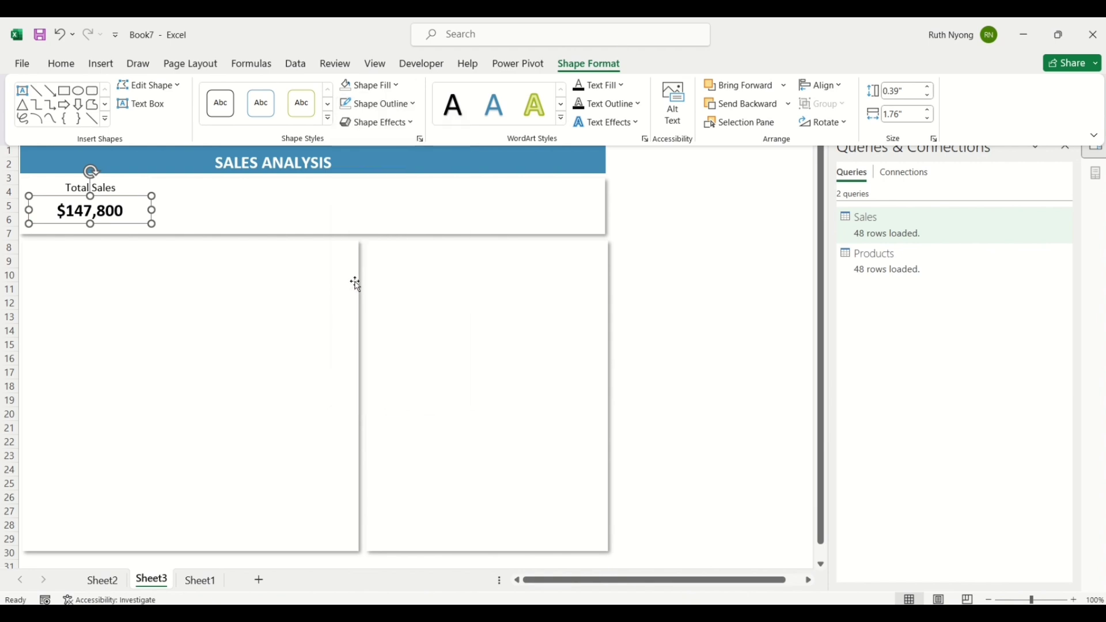
pyautogui.click(676, 222)
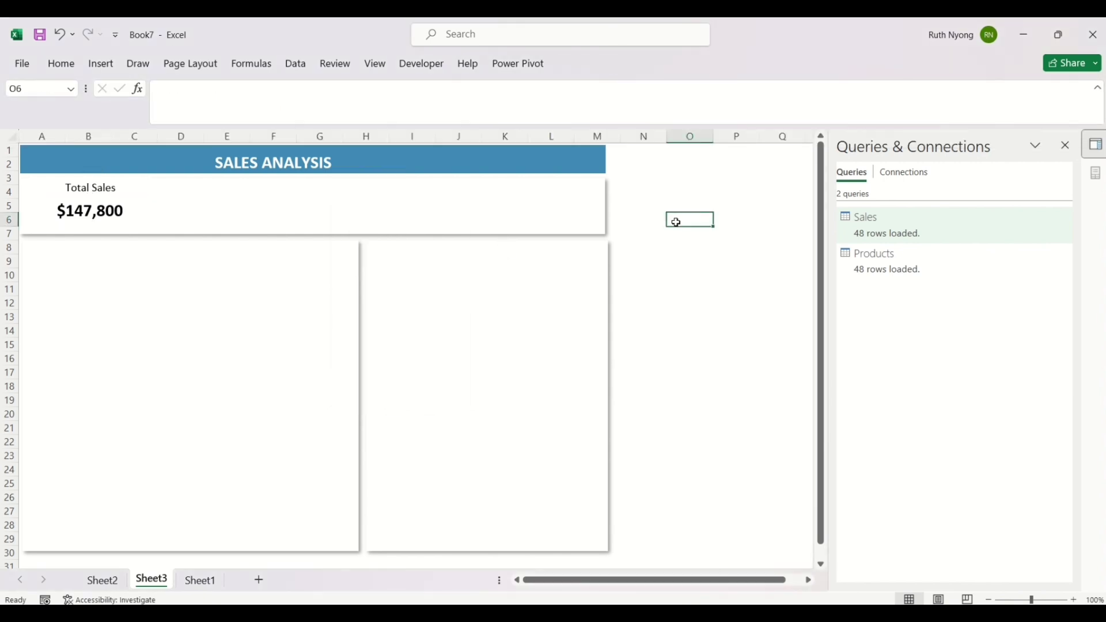
# Step: Duplicate the linked sales value text box twice and place the copies further along the KPI panel, around columns E and I
pyautogui.click(88, 212)
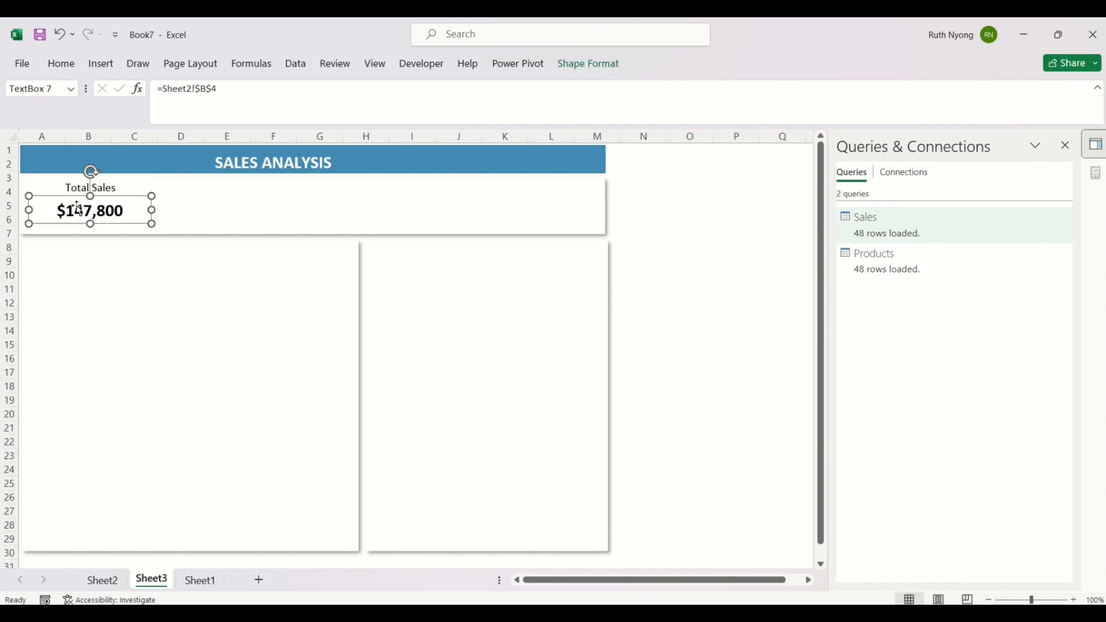
pyautogui.moveTo(78, 208); pyautogui.dragTo(219, 202)
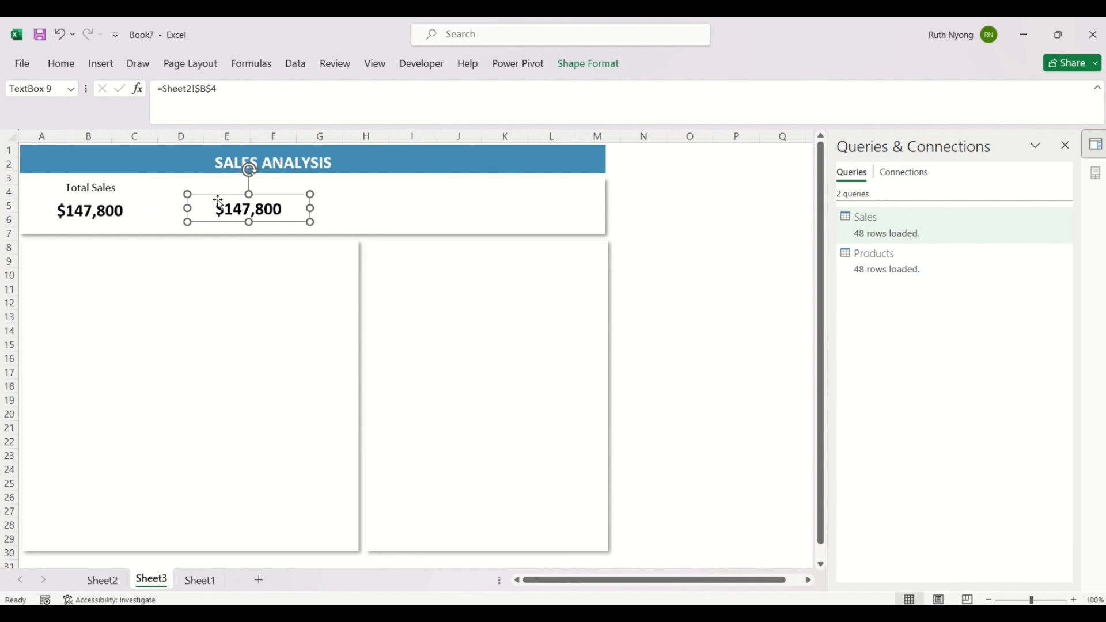
pyautogui.hotkey('ctrl', 'd')
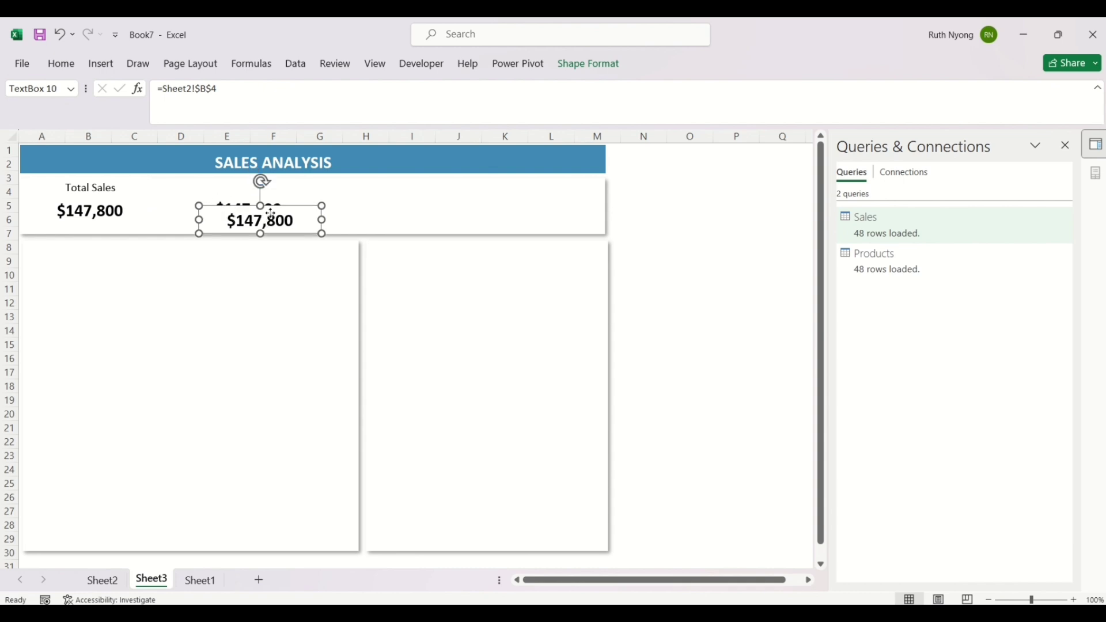
pyautogui.moveTo(270, 214); pyautogui.dragTo(426, 200)
# Step: Widen the original Total Sales value text box slightly and nudge its label right to centre it above the value
pyautogui.click(130, 217)
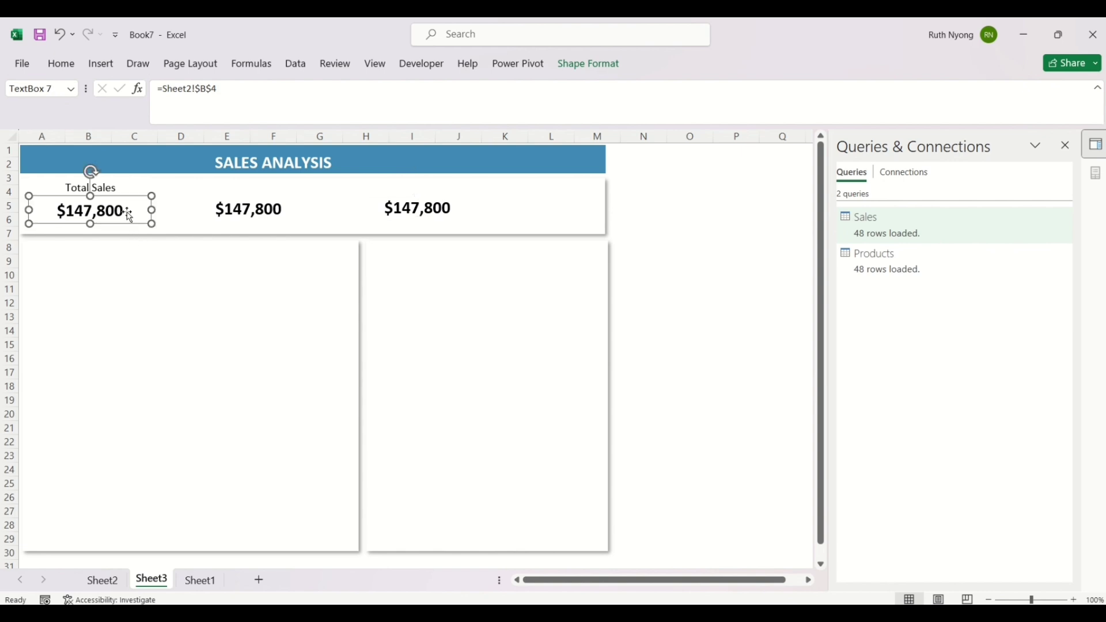
pyautogui.moveTo(151, 224); pyautogui.dragTo(169, 224)
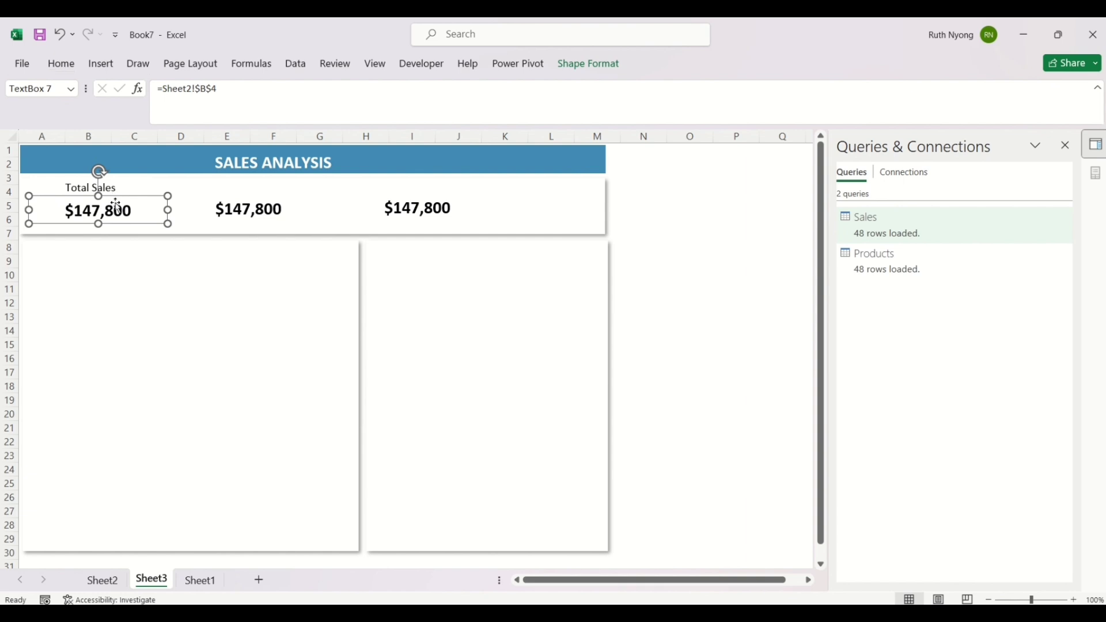
pyautogui.click(88, 183)
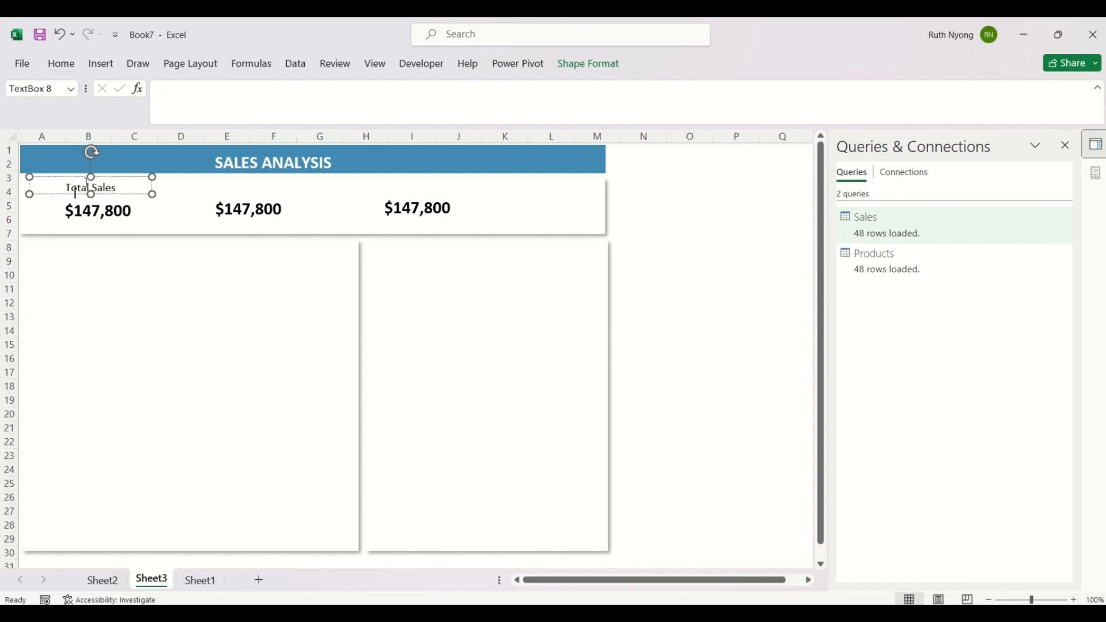
pyautogui.click(56, 179)
pyautogui.press('Right')
pyautogui.press('Right')
pyautogui.press('Right')
pyautogui.press('Right')
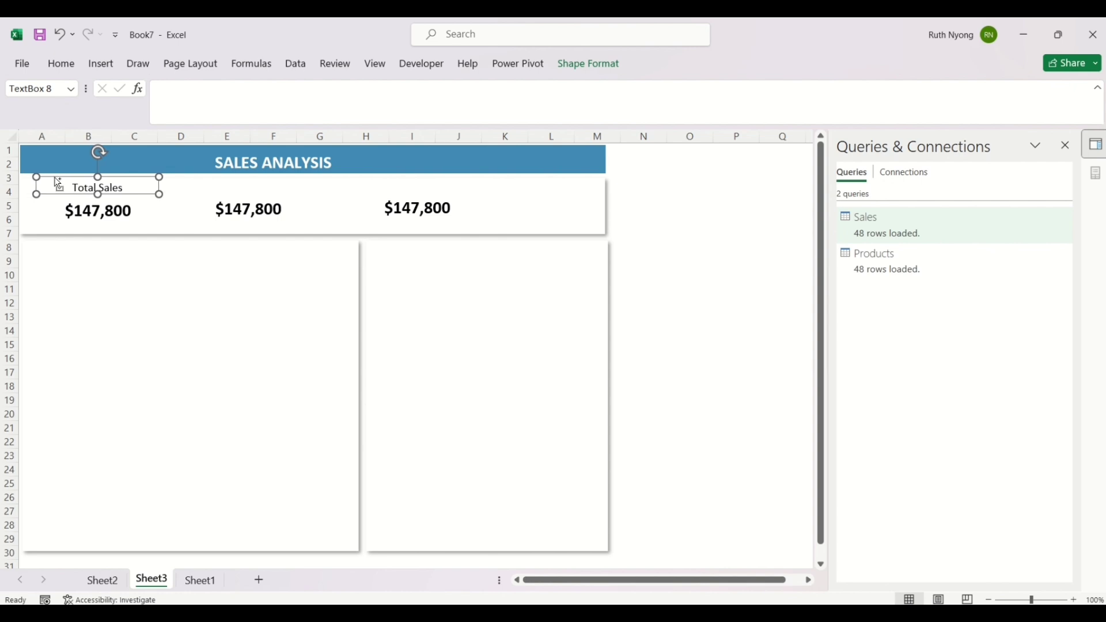
# Step: Duplicate the Total Sales label twice and place one copy above each of the two duplicated values
pyautogui.hotkey('ctrl', 'd')
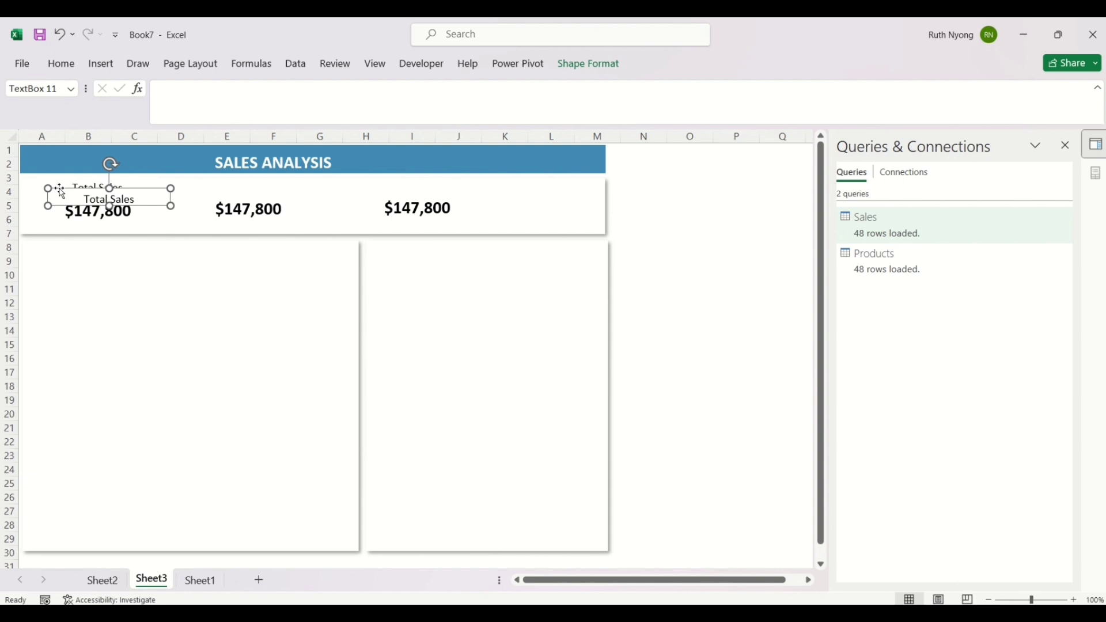
pyautogui.moveTo(60, 191); pyautogui.dragTo(196, 182)
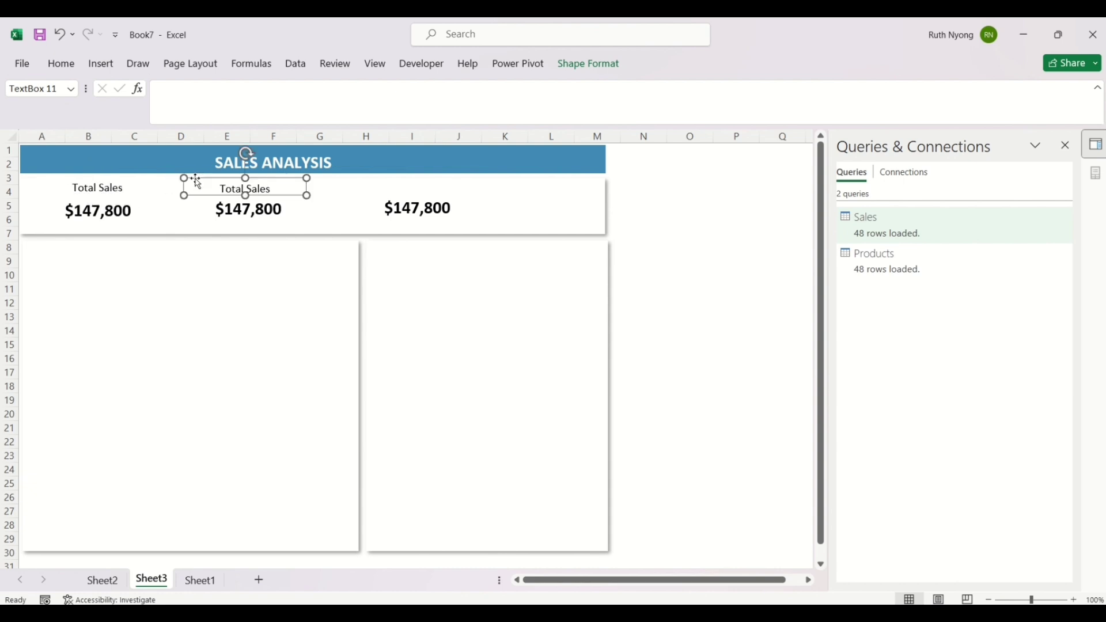
pyautogui.hotkey('ctrl', 'd')
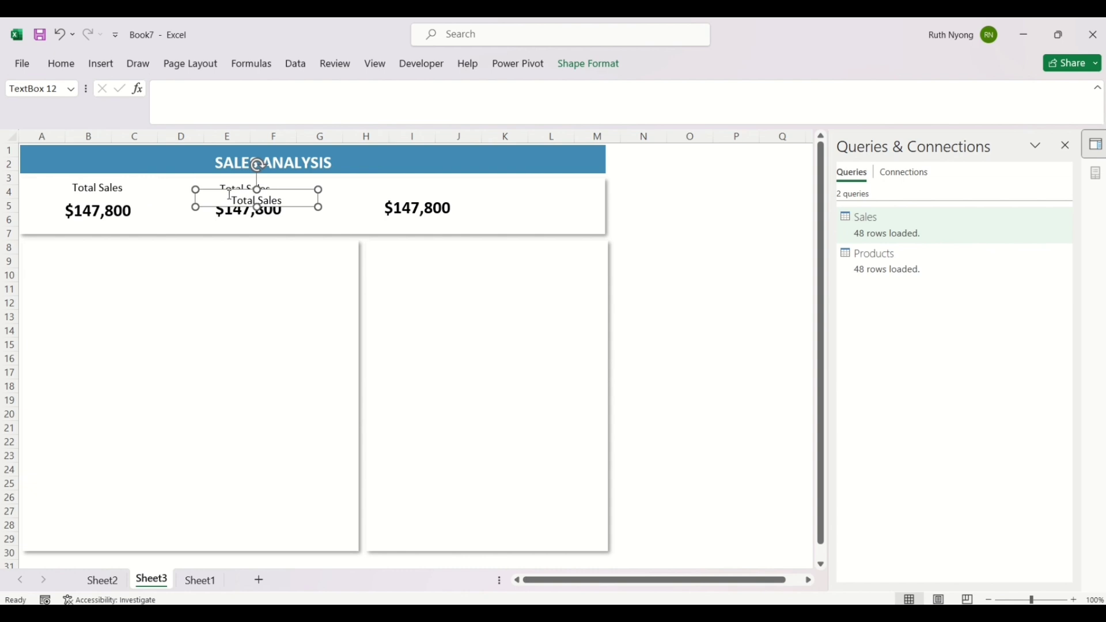
pyautogui.moveTo(225, 190); pyautogui.dragTo(381, 177)
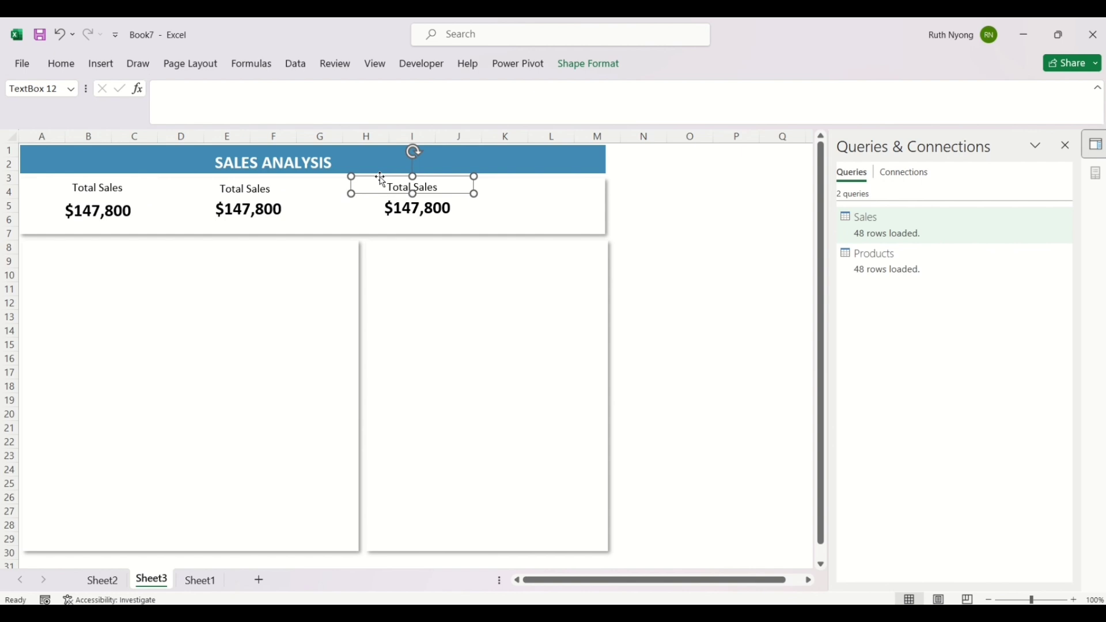
# Step: Shift the middle value text box and its label slightly right so they line up within the KPI panel
pyautogui.click(265, 212)
pyautogui.moveTo(229, 196); pyautogui.dragTo(254, 194)
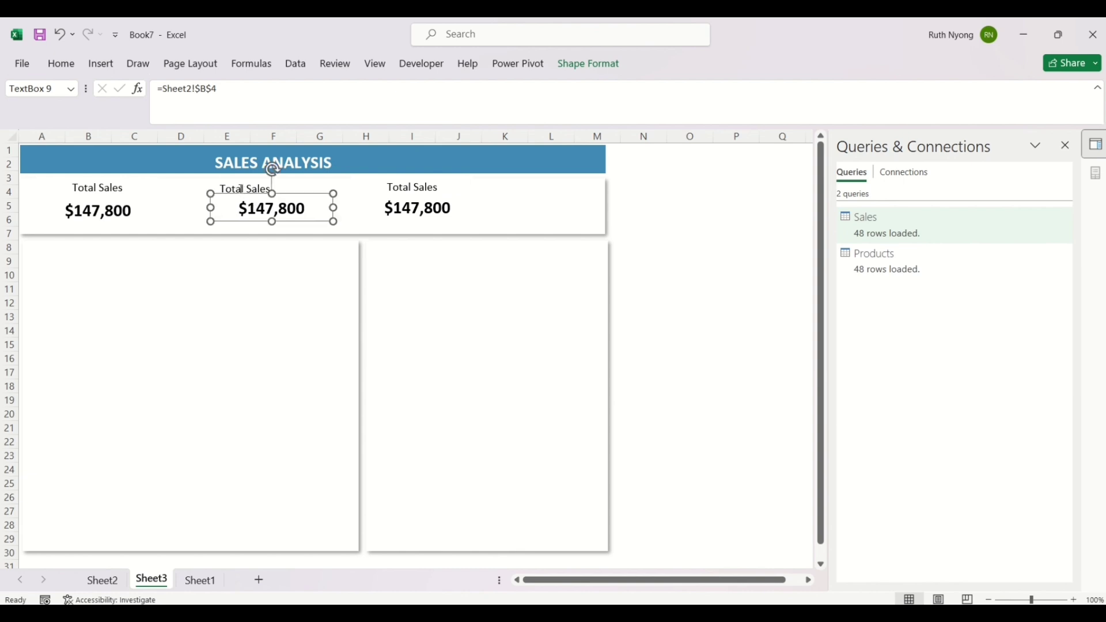
pyautogui.click(238, 189)
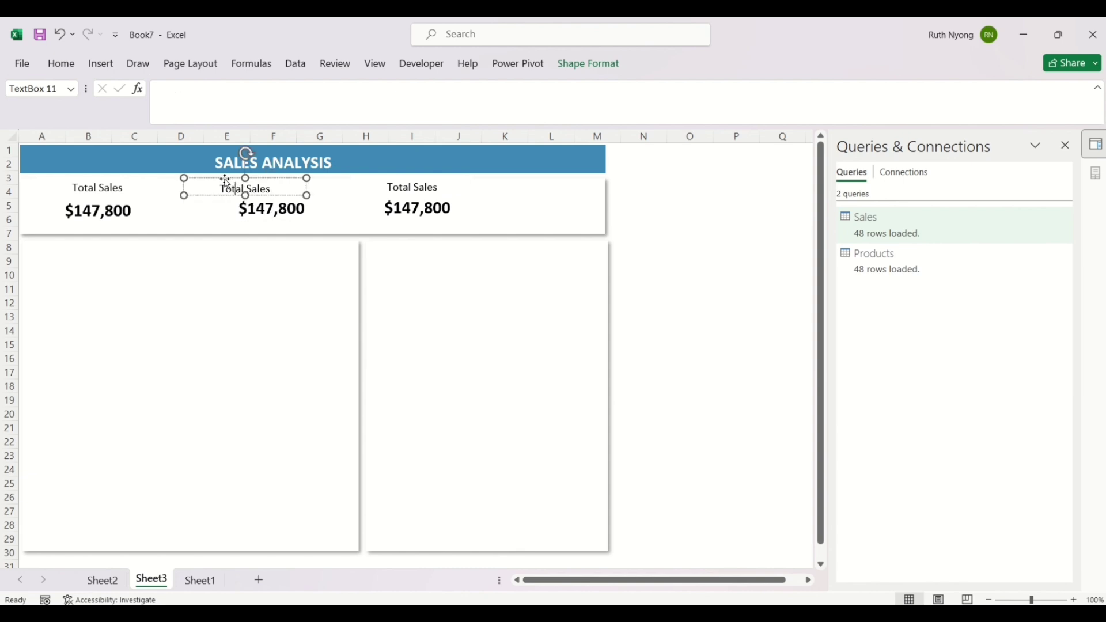
pyautogui.moveTo(224, 178); pyautogui.dragTo(243, 180)
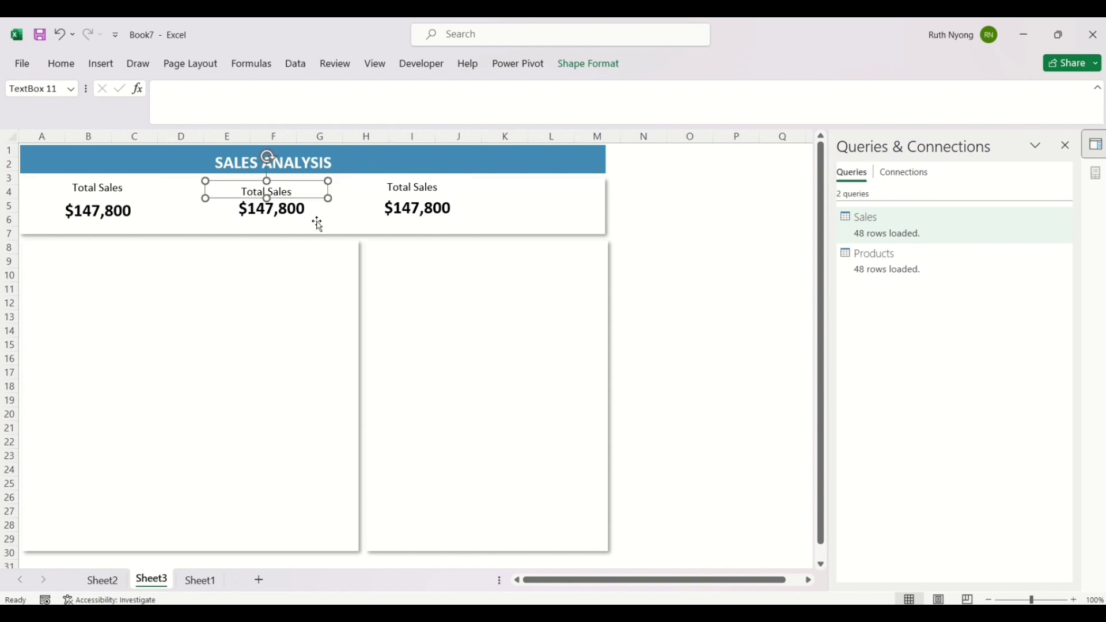
# Step: Change the middle KPI label's text to Average Order Qty
pyautogui.click(302, 193)
pyautogui.press('BackSpace')
pyautogui.press('BackSpace')
pyautogui.press('BackSpace')
pyautogui.press('BackSpace')
pyautogui.press('BackSpace')
pyautogui.press('BackSpace')
pyautogui.press('BackSpace')
pyautogui.press('BackSpace')
pyautogui.press('BackSpace')
pyautogui.press('BackSpace')
pyautogui.press('BackSpace')
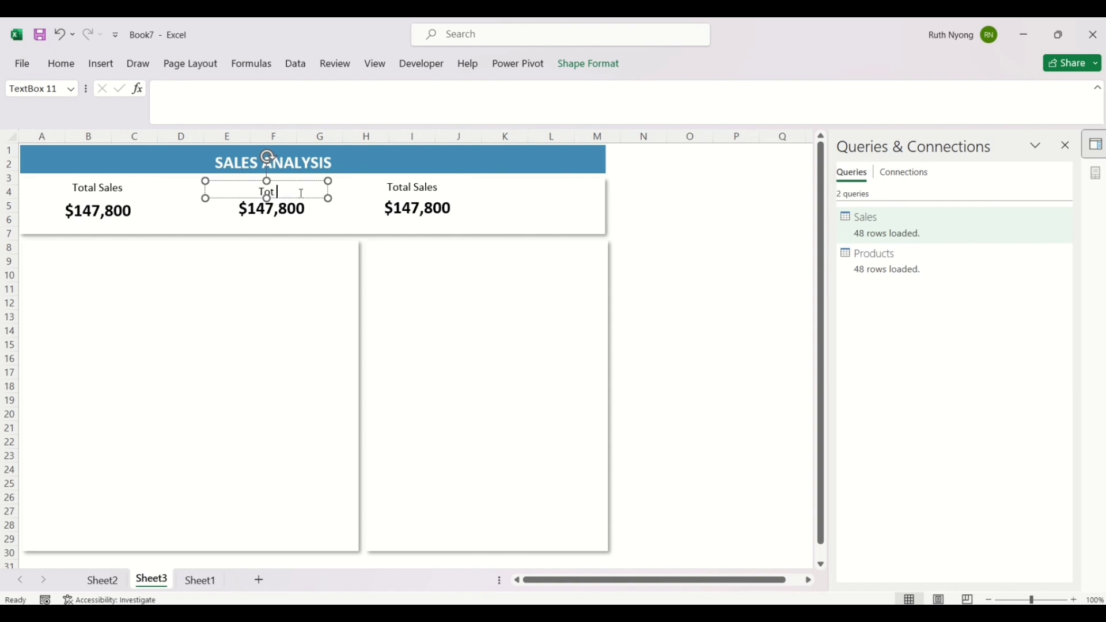
pyautogui.write('Average Order Qty')
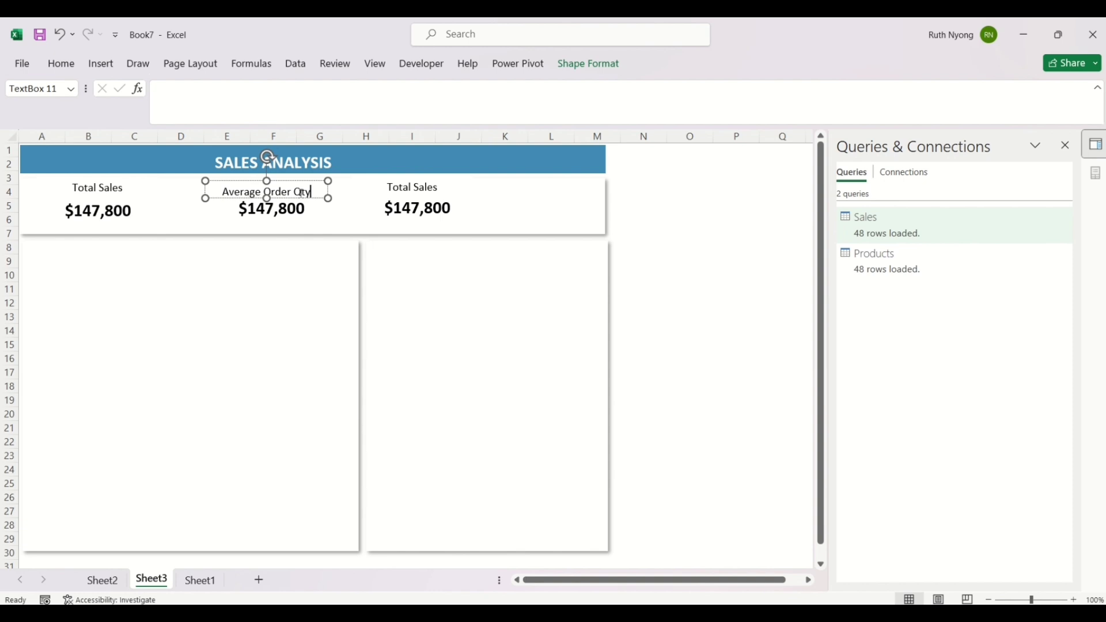
# Step: Replace the middle value text box's reference with a link to the Average Order Qty value cell on Sheet2
pyautogui.click(333, 208)
pyautogui.click(291, 211)
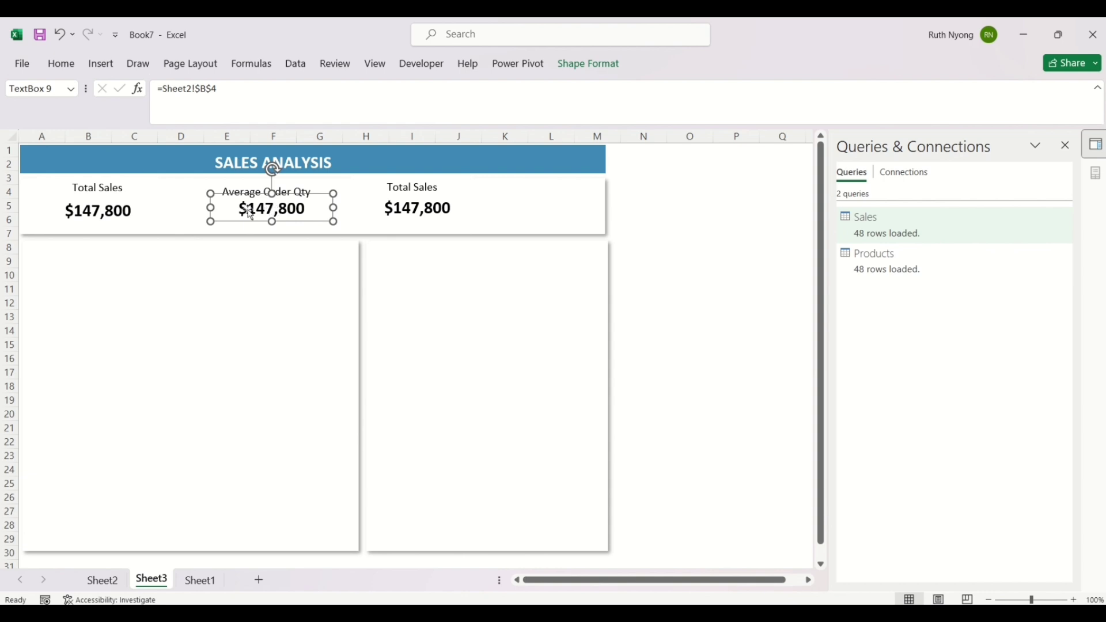
pyautogui.click(219, 90)
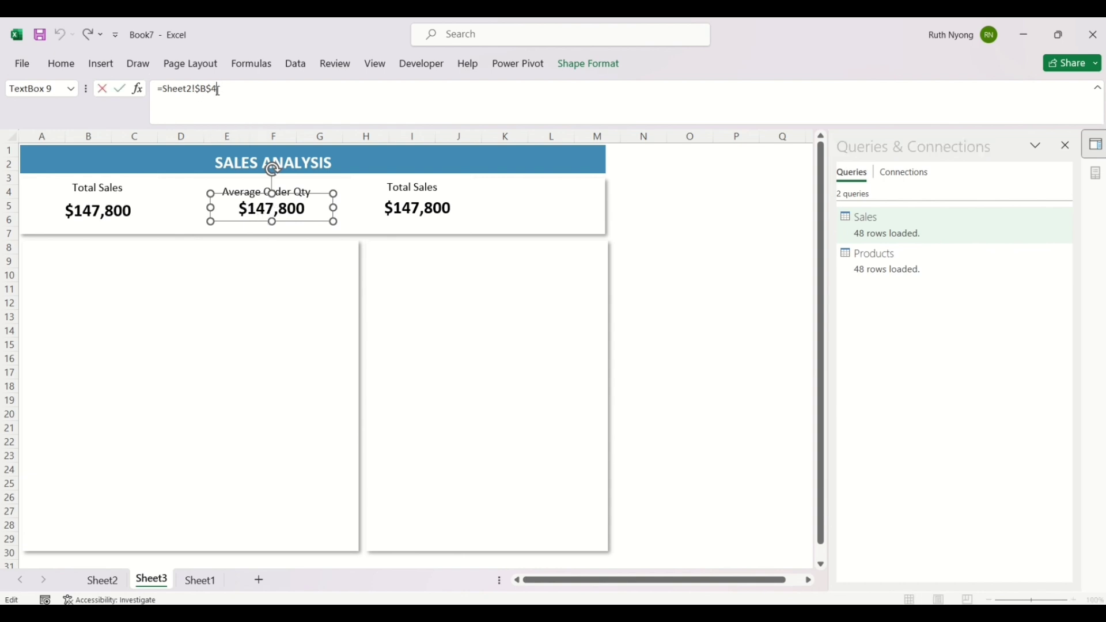
pyautogui.press('BackSpace')
pyautogui.press('BackSpace')
pyautogui.press('BackSpace')
pyautogui.press('BackSpace')
pyautogui.press('BackSpace')
pyautogui.press('BackSpace')
pyautogui.press('BackSpace')
pyautogui.press('BackSpace')
pyautogui.press('BackSpace')
pyautogui.press('BackSpace')
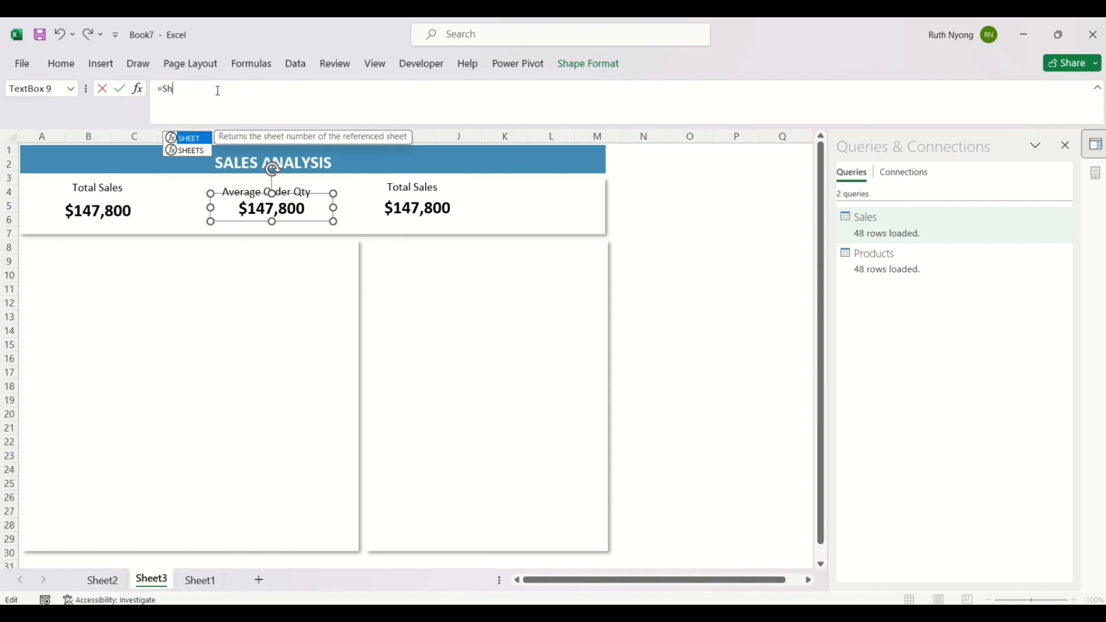
pyautogui.press('BackSpace')
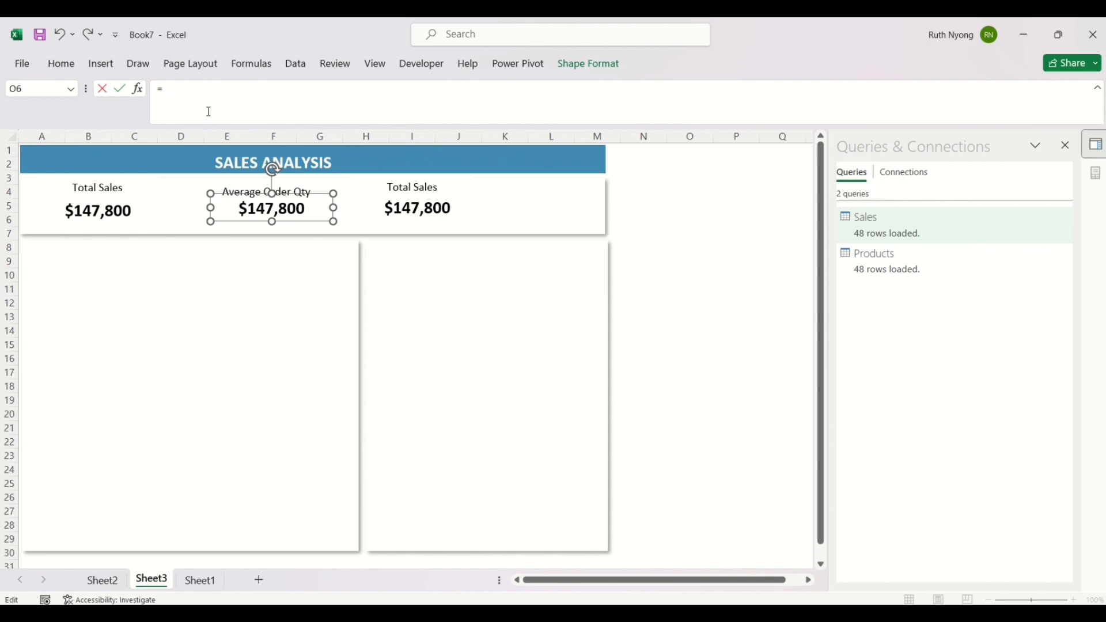
pyautogui.click(111, 582)
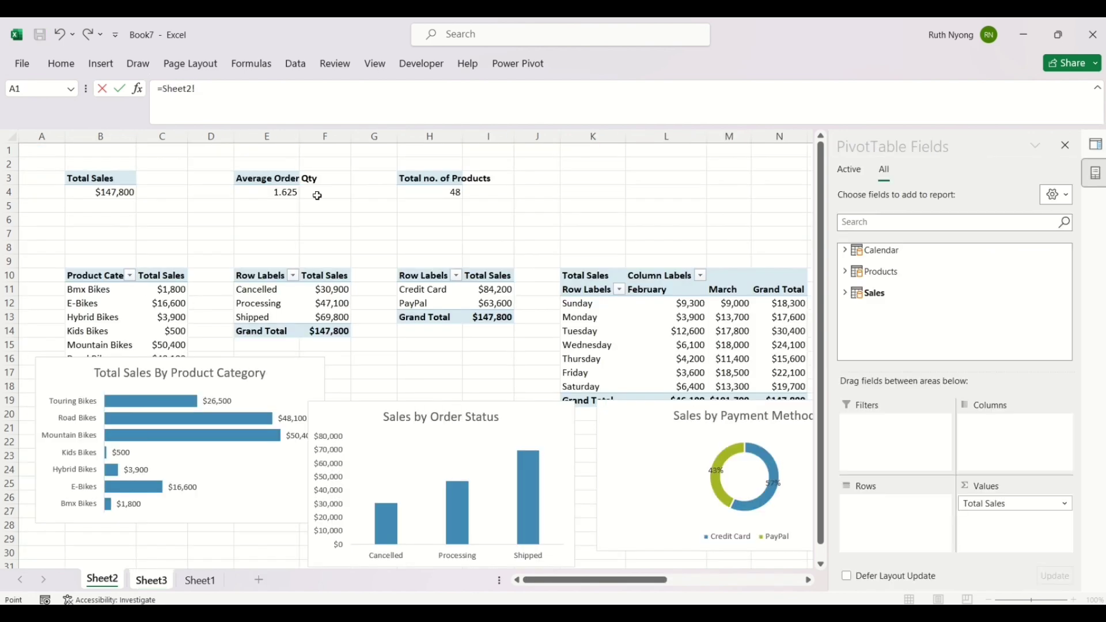
pyautogui.click(292, 193)
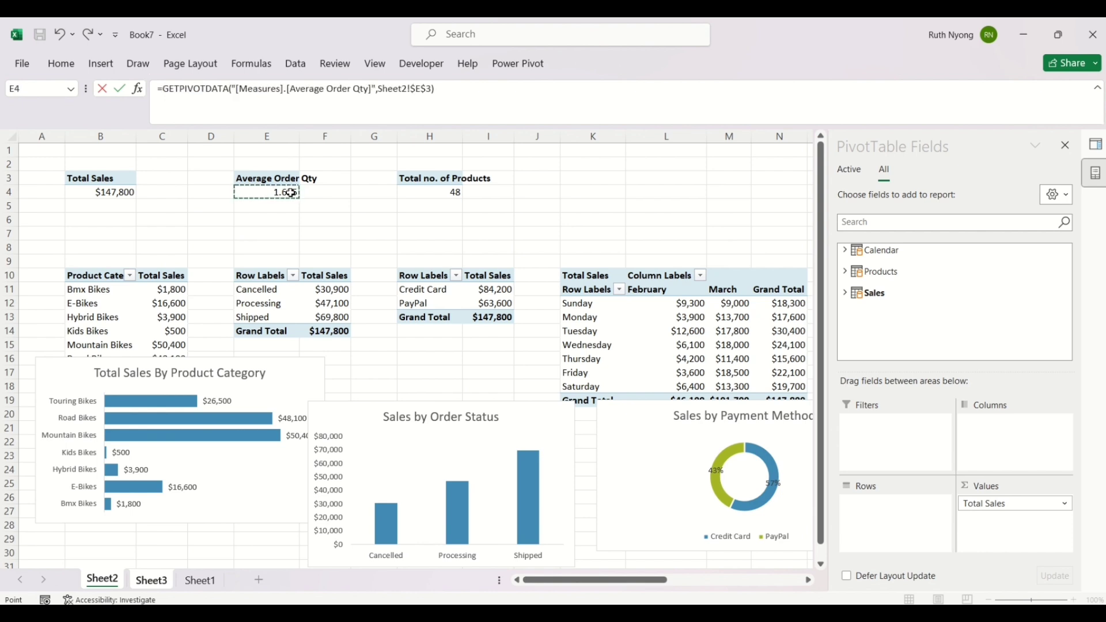
# Step: Strip the GETPIVOTDATA function from the middle text box's formula and make it the direct reference =Sheet2!$E$4
pyautogui.click(380, 90)
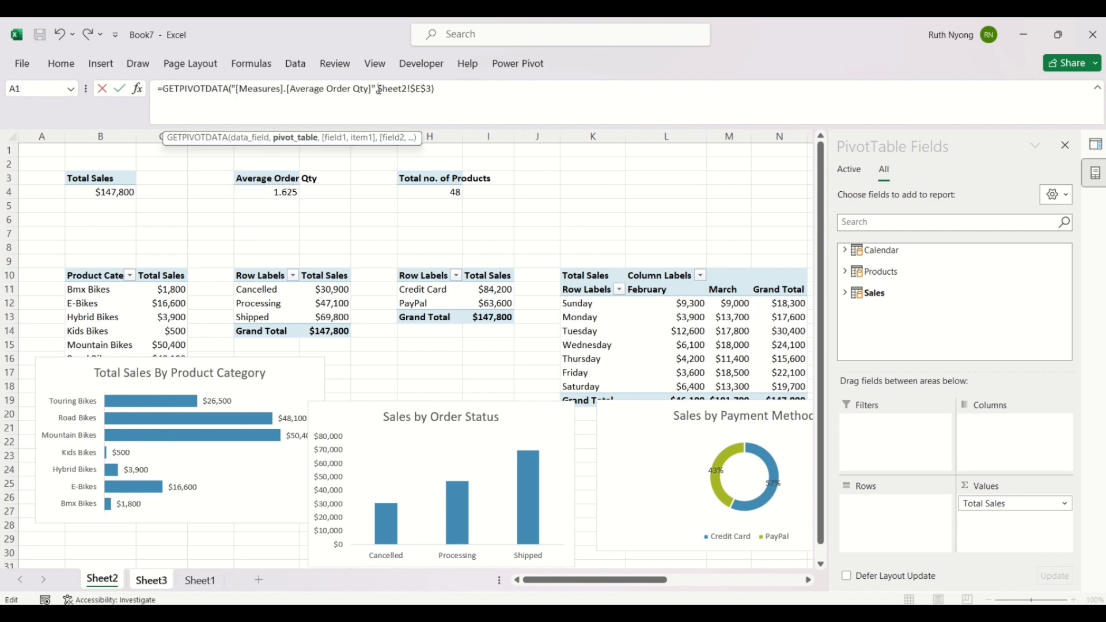
pyautogui.press('BackSpace')
pyautogui.press('BackSpace')
pyautogui.press('BackSpace')
pyautogui.press('BackSpace')
pyautogui.press('BackSpace')
pyautogui.press('BackSpace')
pyautogui.press('BackSpace')
pyautogui.press('BackSpace')
pyautogui.press('BackSpace')
pyautogui.press('BackSpace')
pyautogui.press('BackSpace')
pyautogui.press('BackSpace')
pyautogui.press('BackSpace')
pyautogui.press('BackSpace')
pyautogui.press('BackSpace')
pyautogui.press('BackSpace')
pyautogui.press('BackSpace')
pyautogui.press('BackSpace')
pyautogui.press('BackSpace')
pyautogui.press('BackSpace')
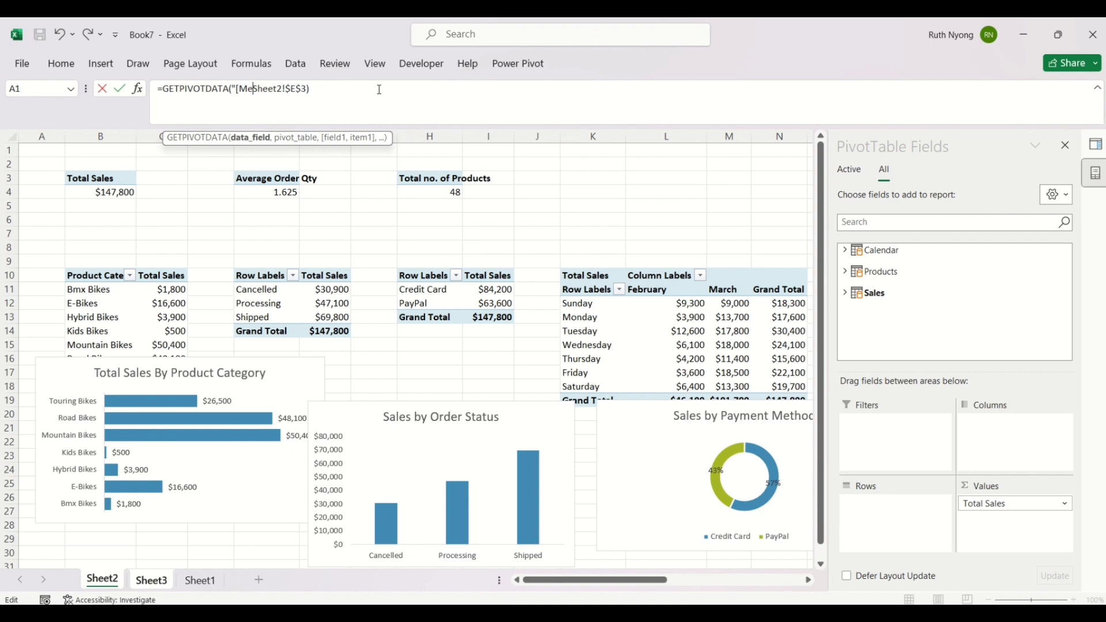
pyautogui.press('BackSpace')
pyautogui.press('BackSpace')
pyautogui.press('BackSpace')
pyautogui.press('BackSpace')
pyautogui.press('BackSpace')
pyautogui.press('BackSpace')
pyautogui.press('BackSpace')
pyautogui.press('BackSpace')
pyautogui.press('BackSpace')
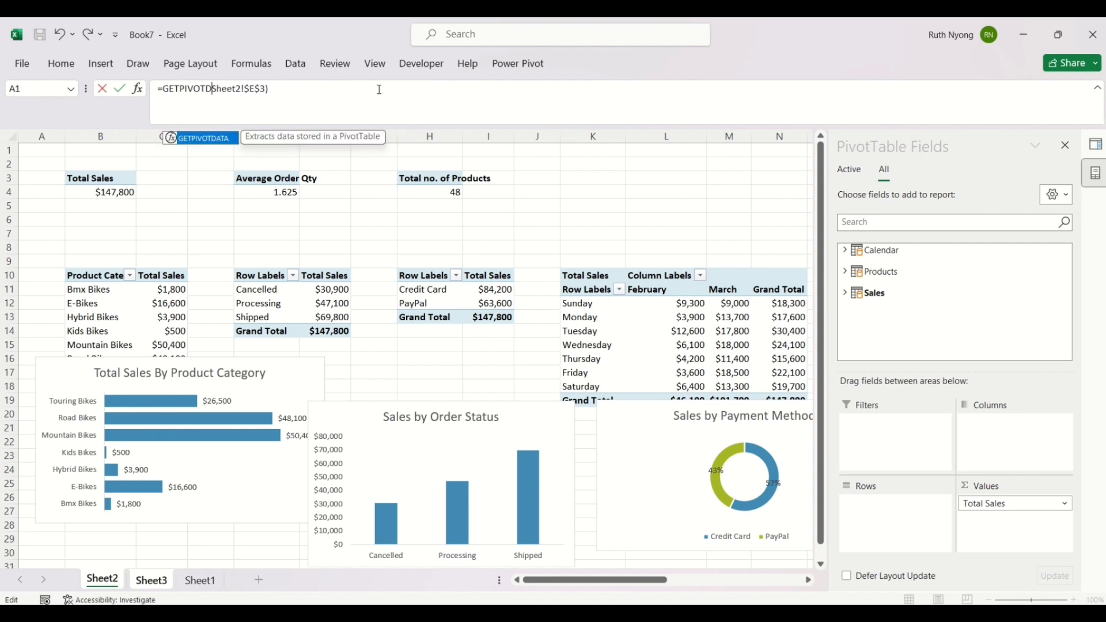
pyautogui.press('BackSpace')
pyautogui.press('BackSpace')
pyautogui.press('BackSpace')
pyautogui.press('BackSpace')
pyautogui.press('BackSpace')
pyautogui.press('BackSpace')
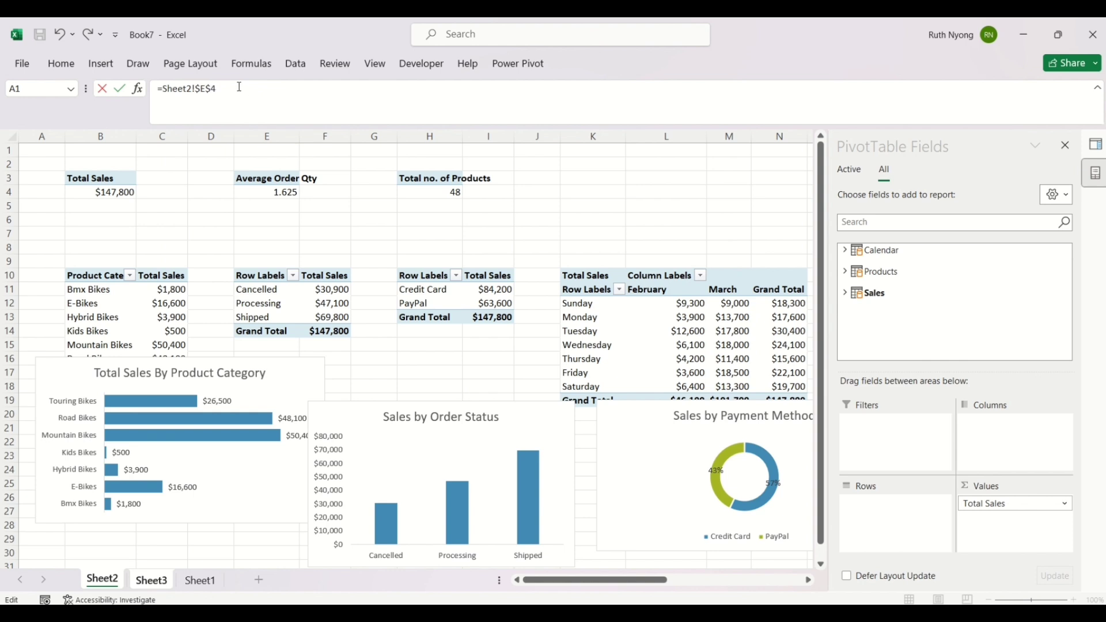
pyautogui.press('Return')
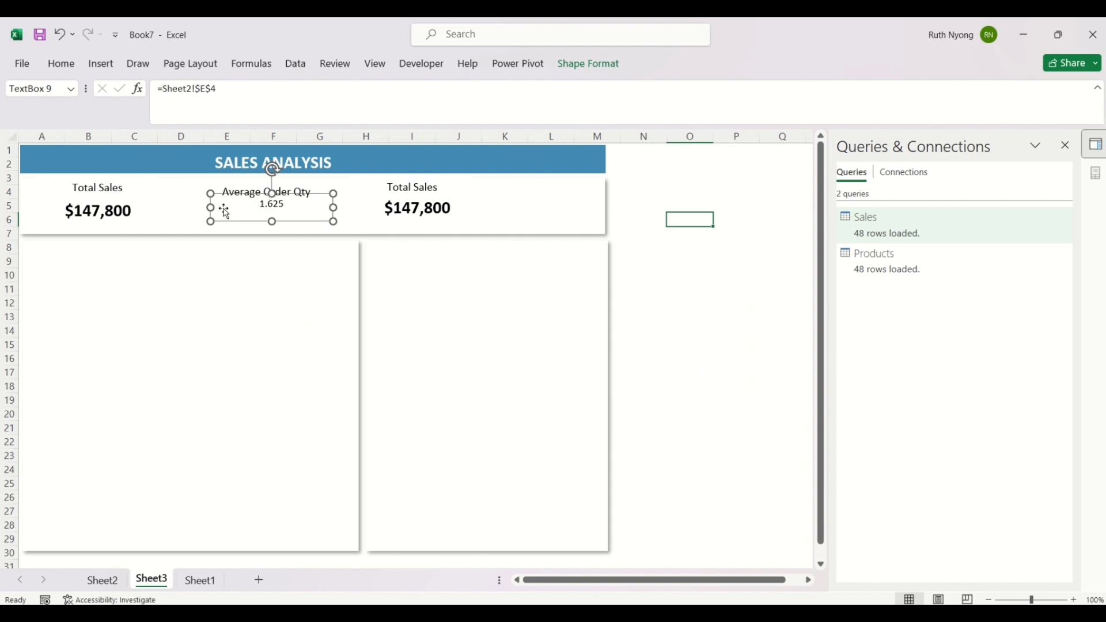
# Step: Copy the Total Sales value's text formatting onto the Average Order Qty value box and nudge that box into line under its label
pyautogui.click(97, 216)
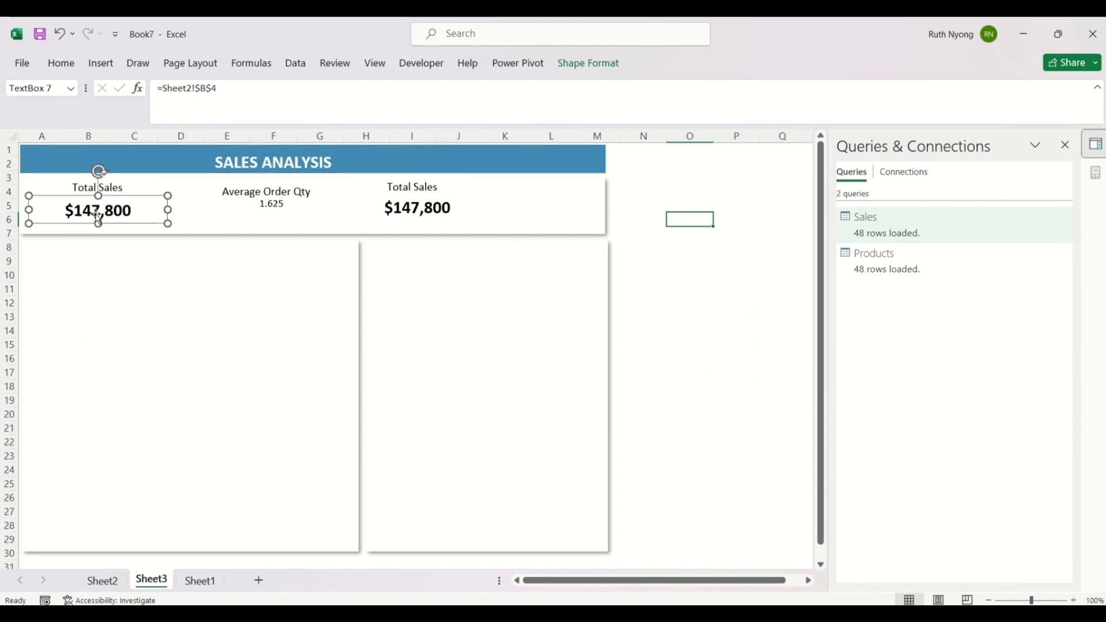
pyautogui.click(62, 67)
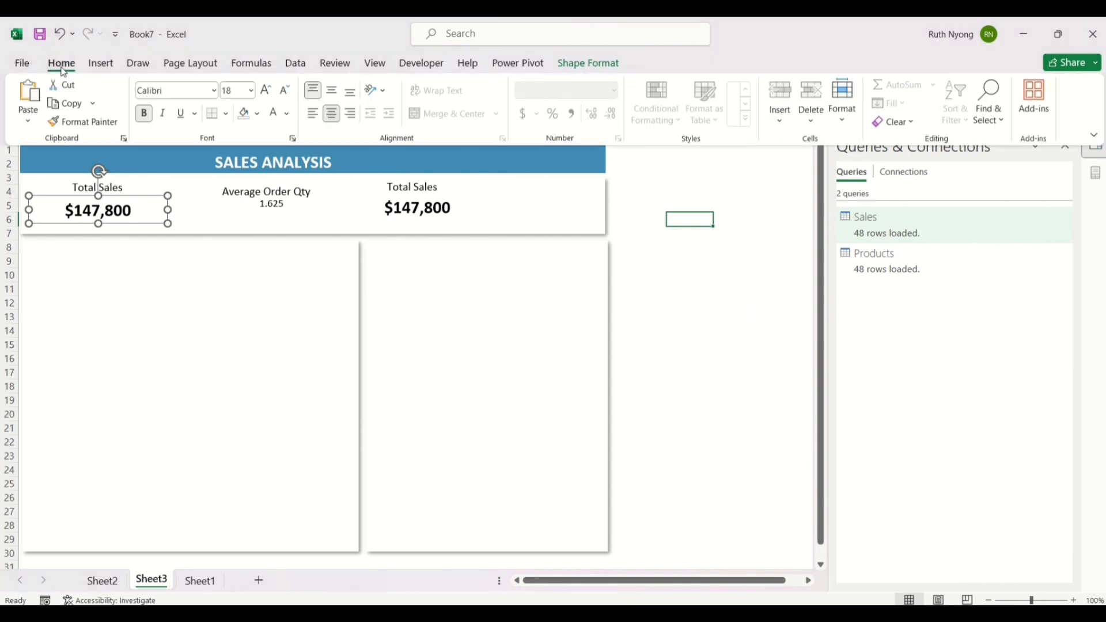
pyautogui.click(85, 122)
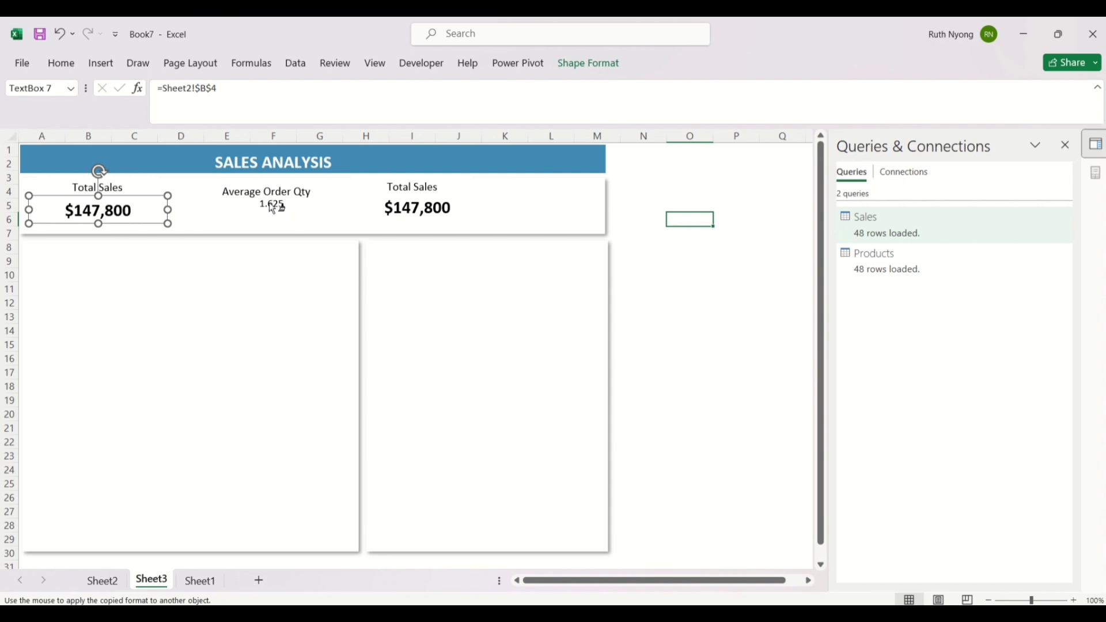
pyautogui.click(273, 206)
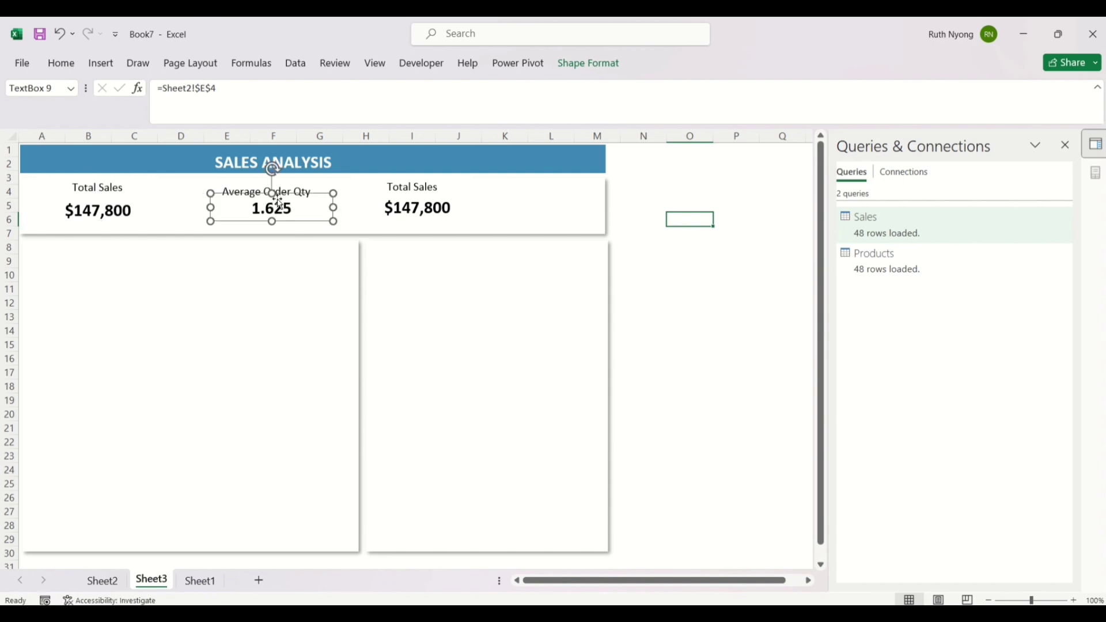
pyautogui.moveTo(278, 201); pyautogui.dragTo(276, 205)
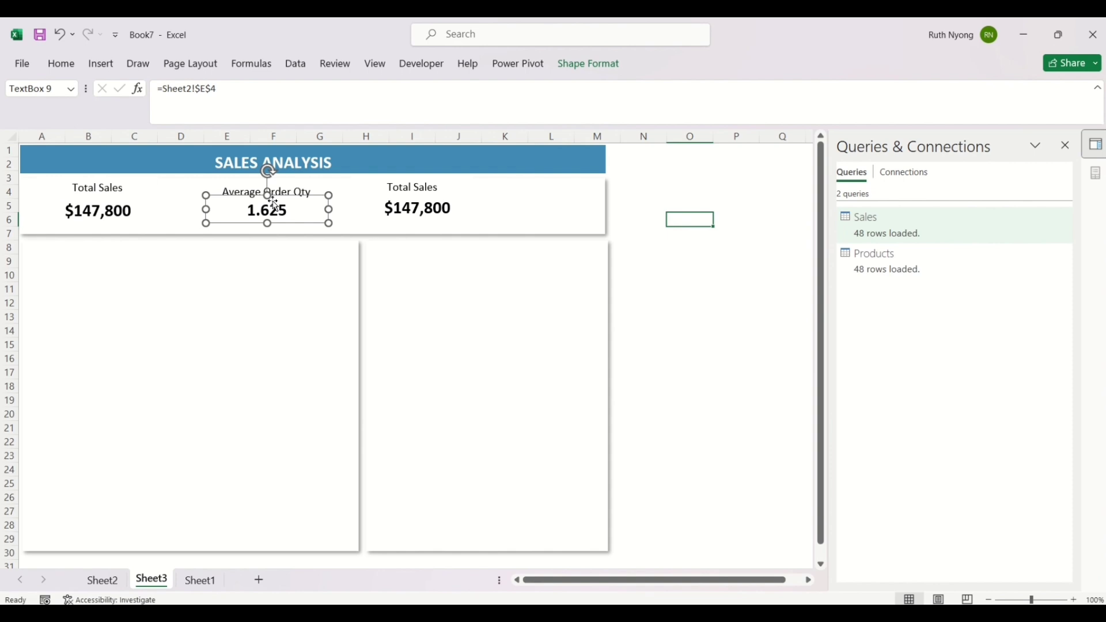
# Step: Change the third KPI label's text to Total no. of Orders
pyautogui.click(410, 212)
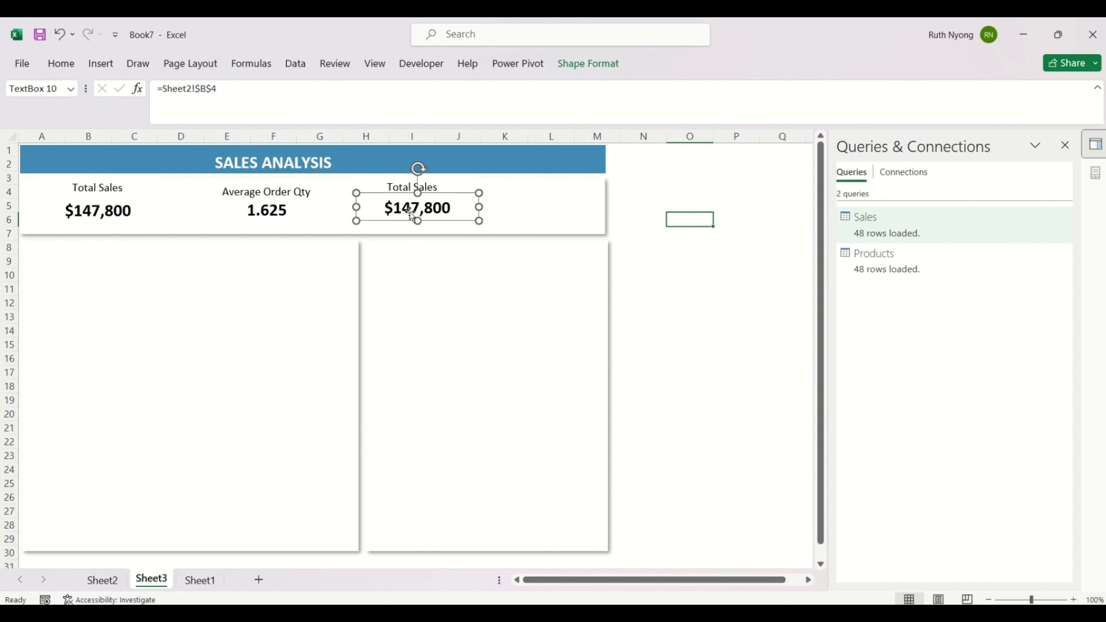
pyautogui.click(444, 188)
pyautogui.press('BackSpace')
pyautogui.press('BackSpace')
pyautogui.press('BackSpace')
pyautogui.press('BackSpace')
pyautogui.press('BackSpace')
pyautogui.press('BackSpace')
pyautogui.press('BackSpace')
pyautogui.press('BackSpace')
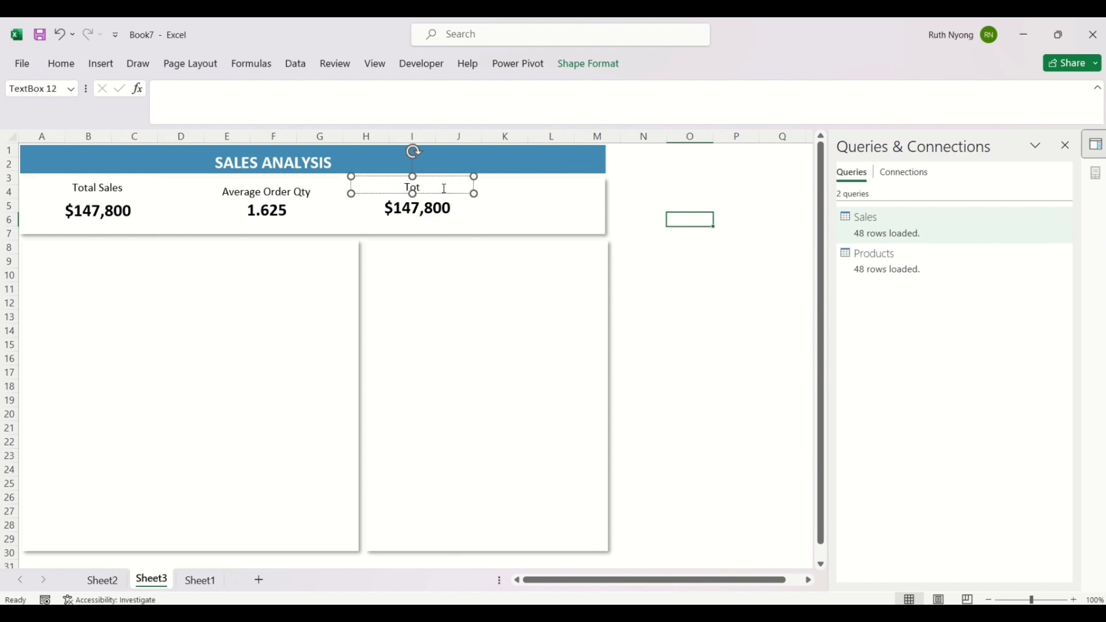
pyautogui.write('al no. of Orders')
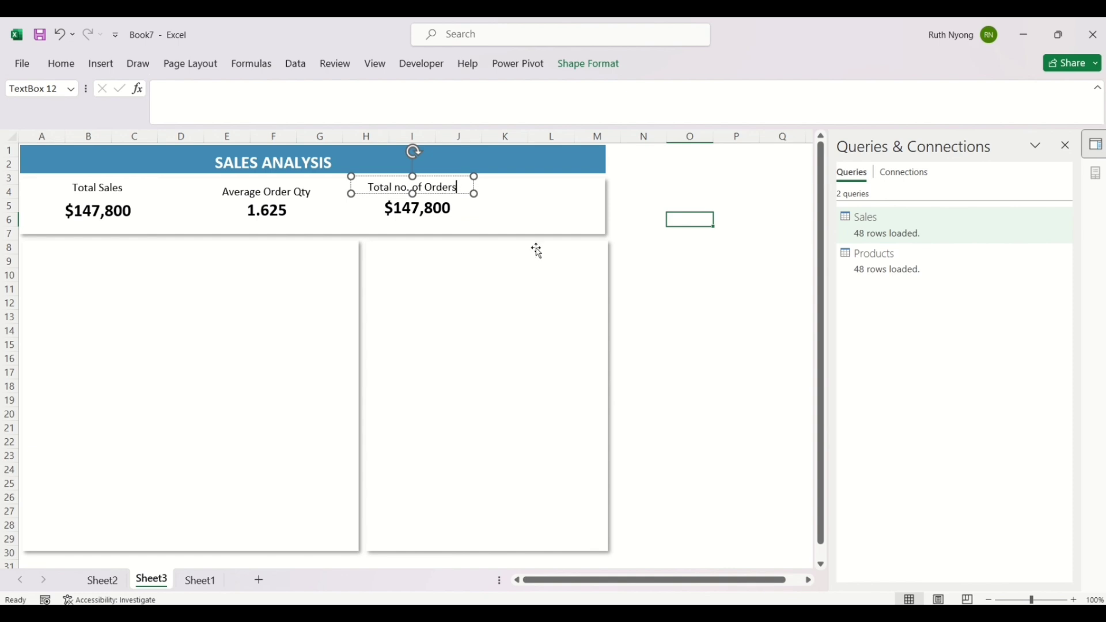
pyautogui.click(496, 220)
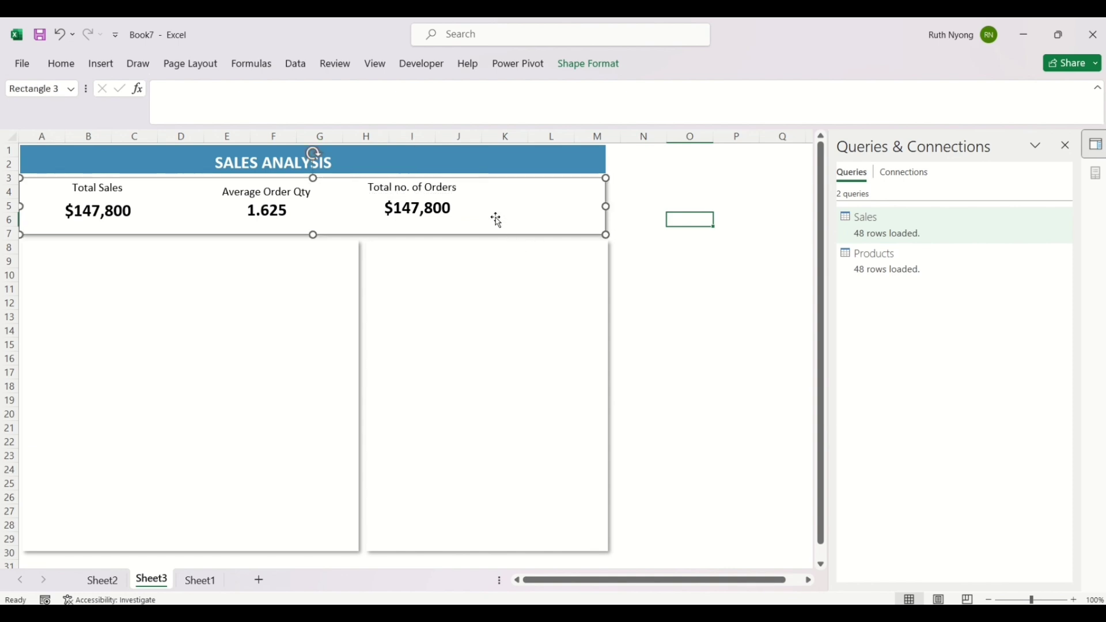
# Step: Replace the third value text box's reference with a link to the Total no. of Products value cell on Sheet2
pyautogui.click(451, 217)
pyautogui.click(240, 92)
pyautogui.press('BackSpace')
pyautogui.press('BackSpace')
pyautogui.press('BackSpace')
pyautogui.press('BackSpace')
pyautogui.press('BackSpace')
pyautogui.press('BackSpace')
pyautogui.press('BackSpace')
pyautogui.press('BackSpace')
pyautogui.press('BackSpace')
pyautogui.press('BackSpace')
pyautogui.press('BackSpace')
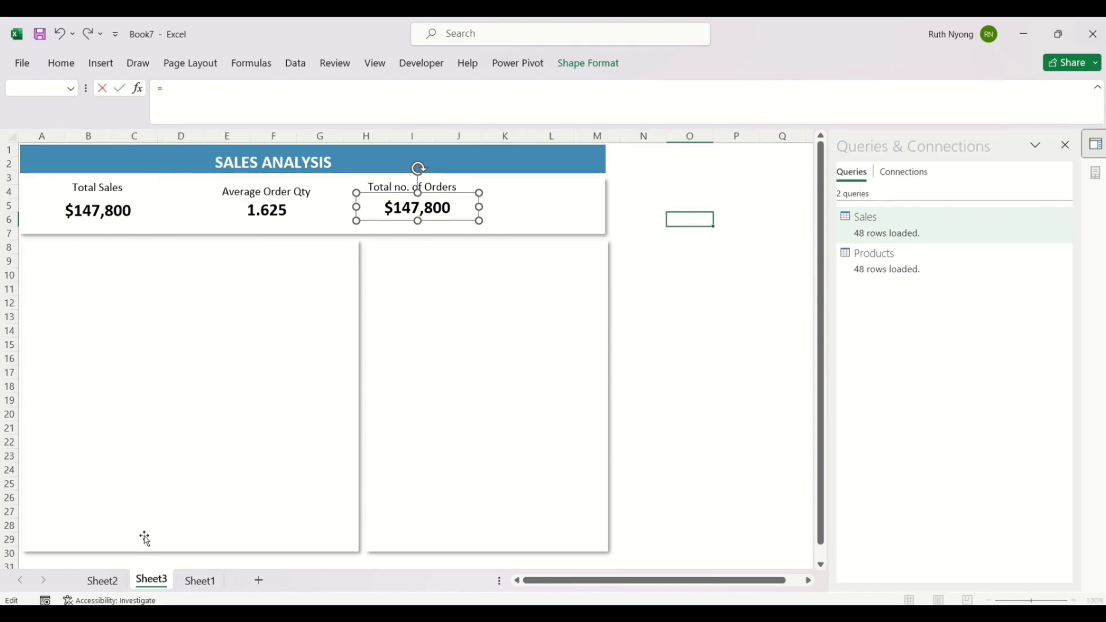
pyautogui.click(104, 580)
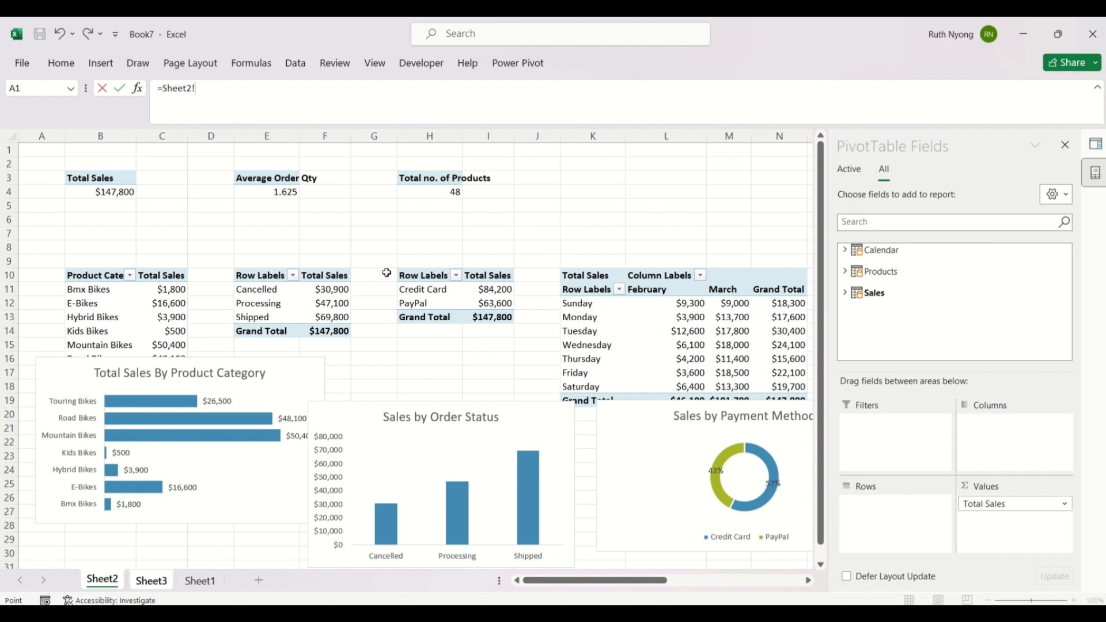
pyautogui.click(425, 194)
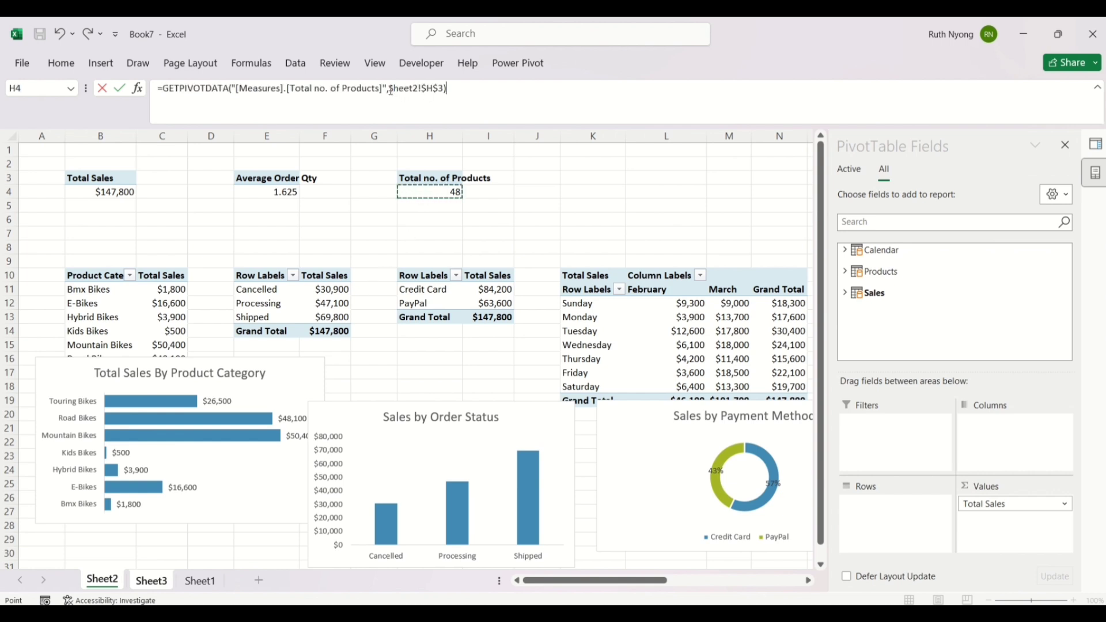
# Step: Strip the GETPIVOTDATA function from the third text box's formula and make it the direct reference =Sheet2!$H$4
pyautogui.moveTo(389, 90); pyautogui.dragTo(162, 87)
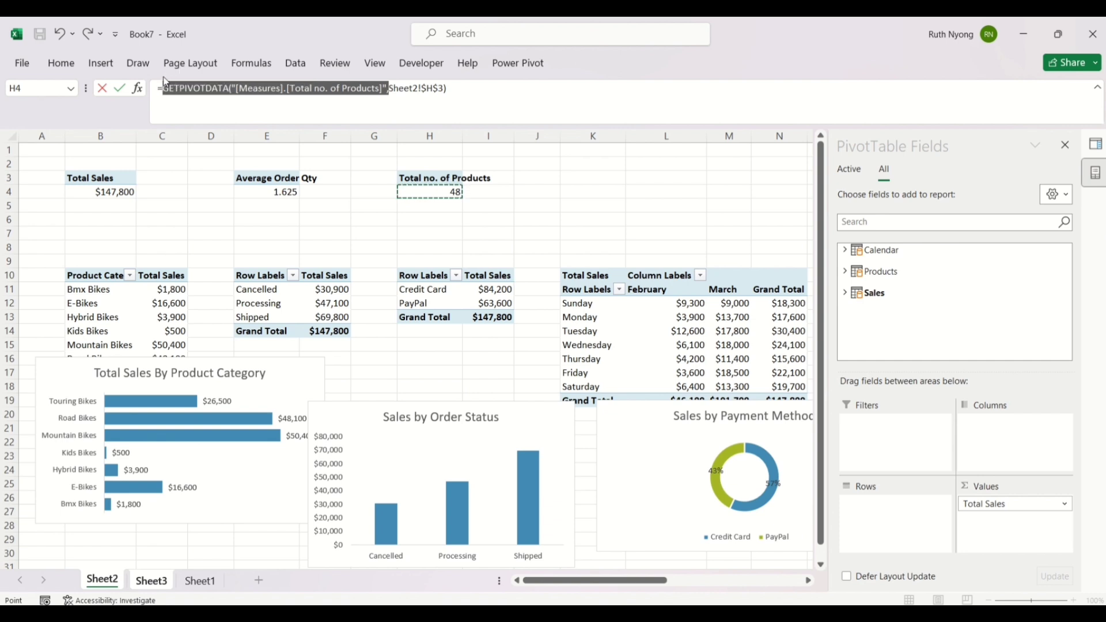
pyautogui.press('BackSpace')
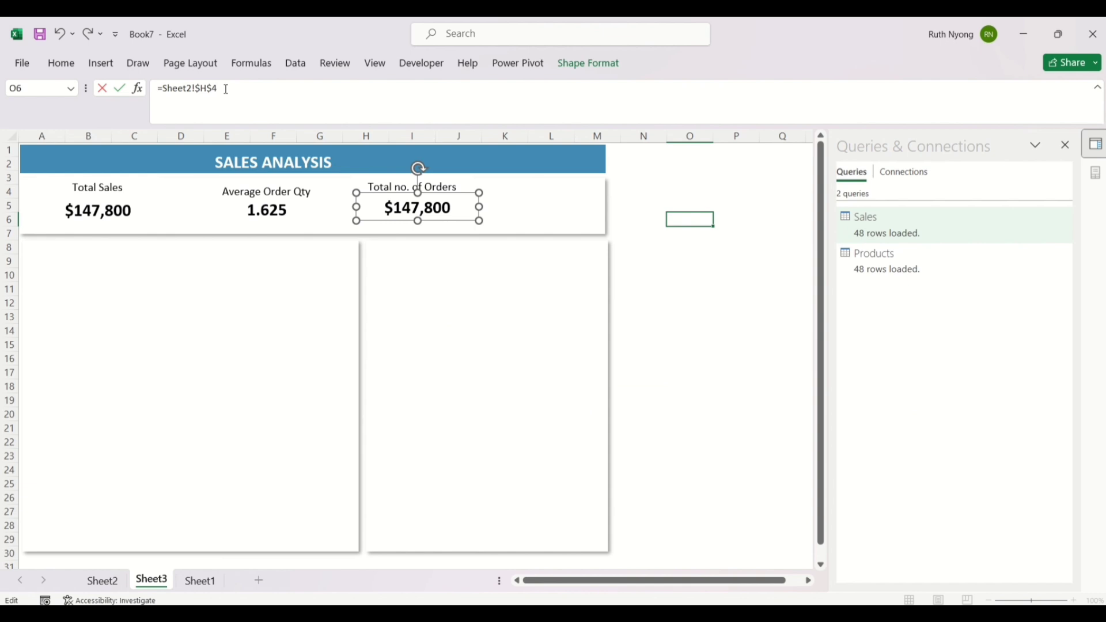
pyautogui.press('Return')
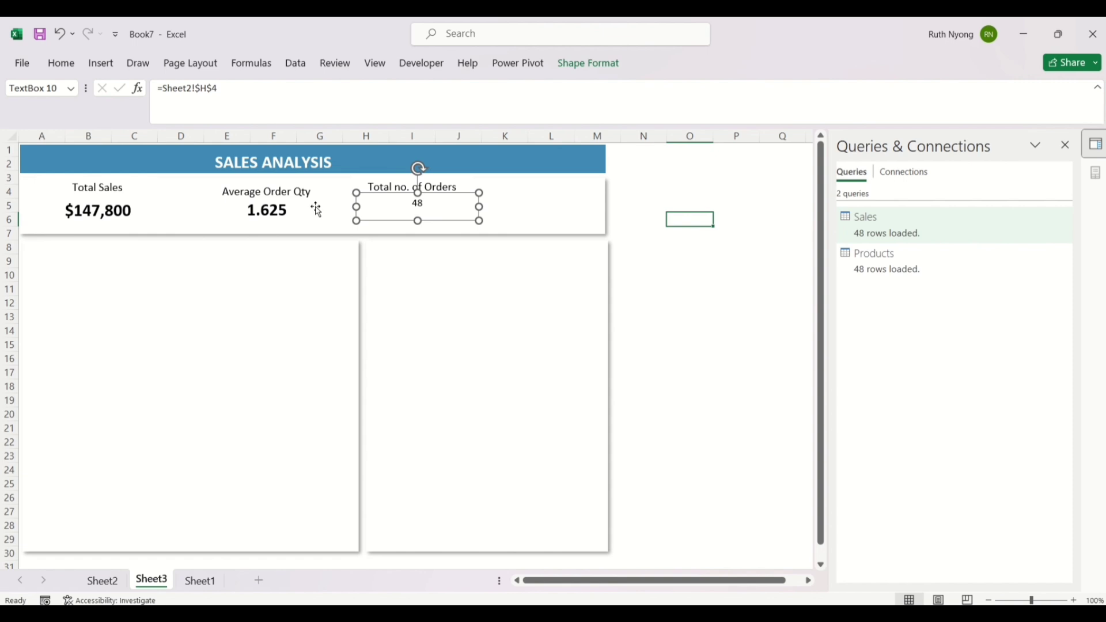
# Step: Copy the Average Order Qty value's text formatting onto the Total no. of Orders value box
pyautogui.click(291, 216)
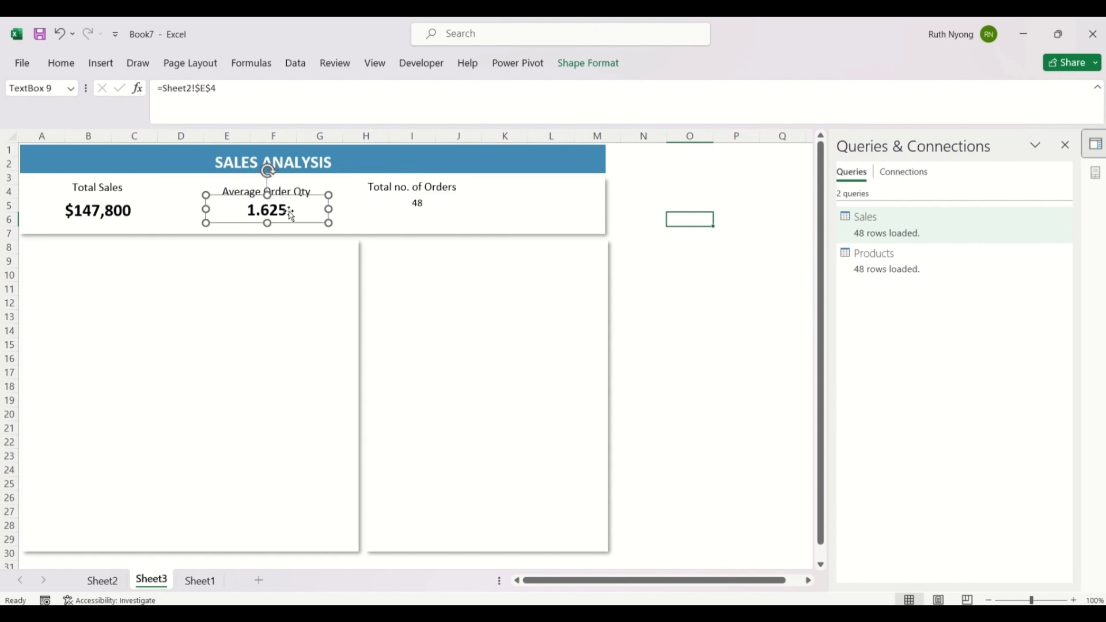
pyautogui.click(59, 65)
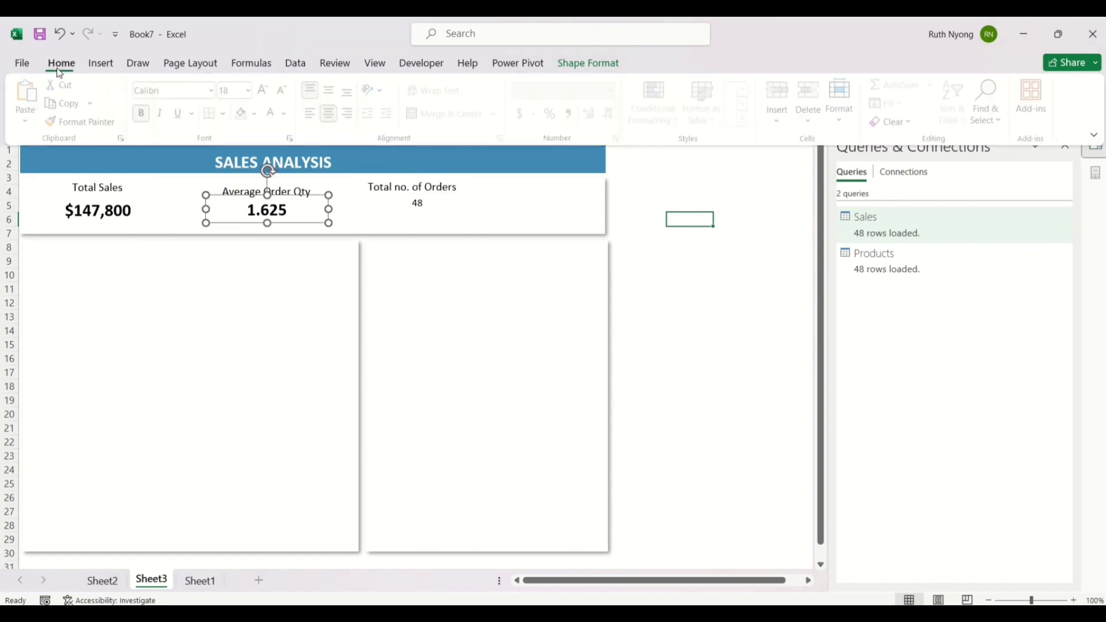
pyautogui.click(83, 122)
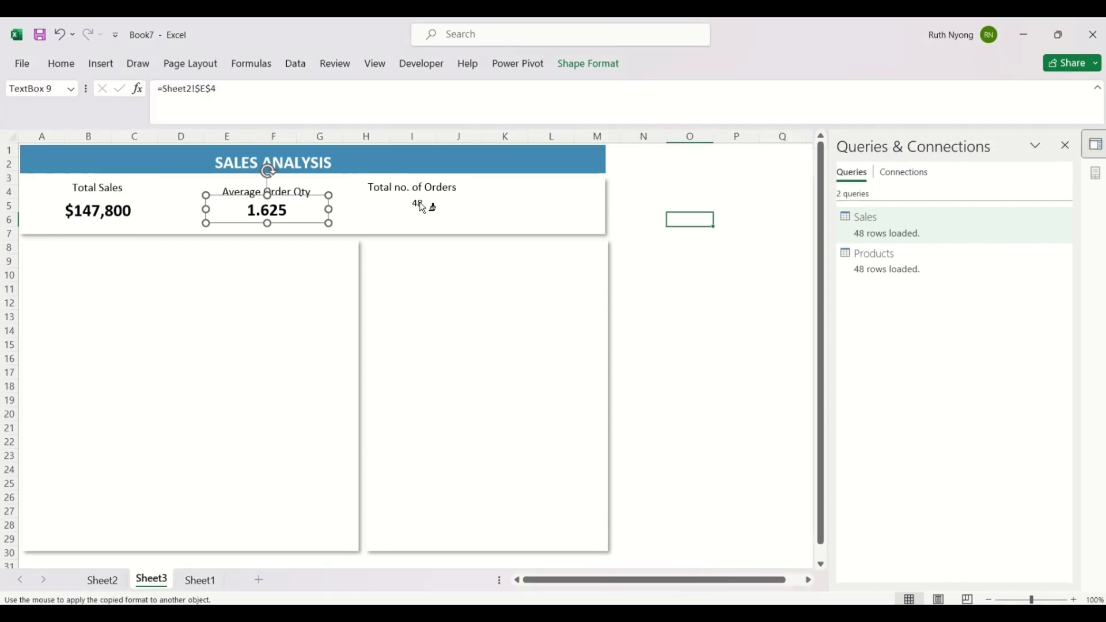
pyautogui.click(417, 207)
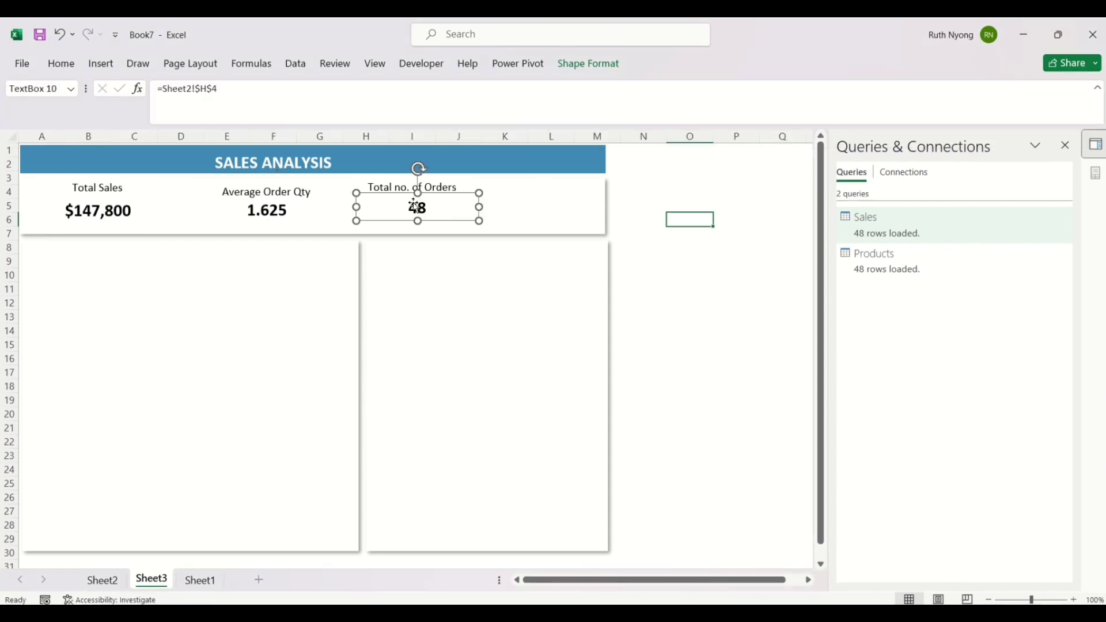
pyautogui.click(641, 190)
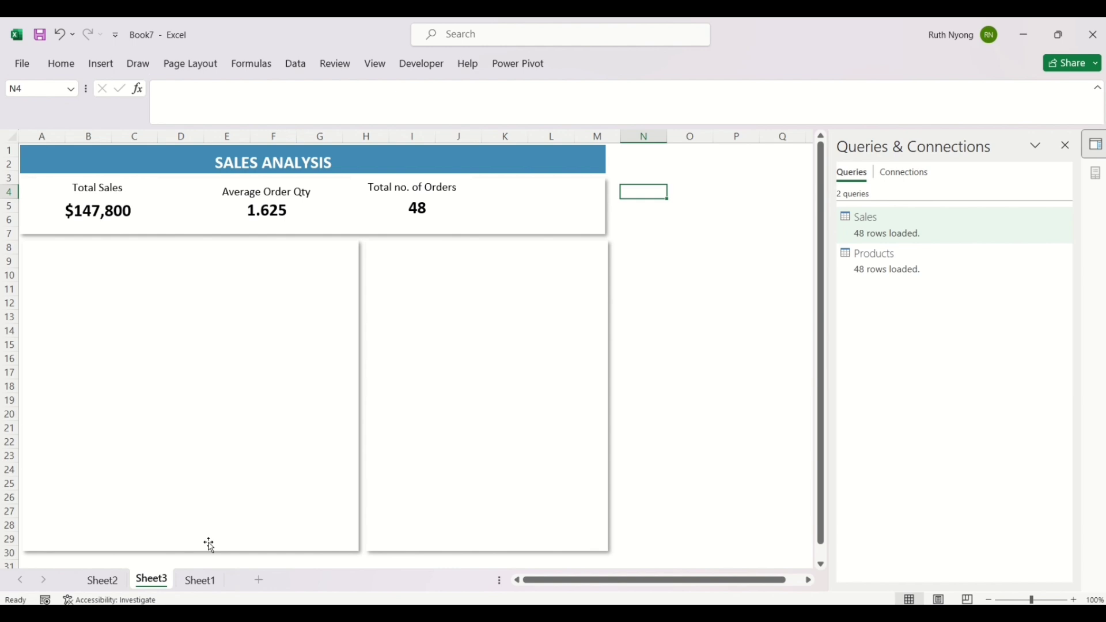
# Step: Cut the Feb - March 2023 Sales line chart from Sheet2 and paste it onto the large left panel of Sheet3
pyautogui.click(104, 581)
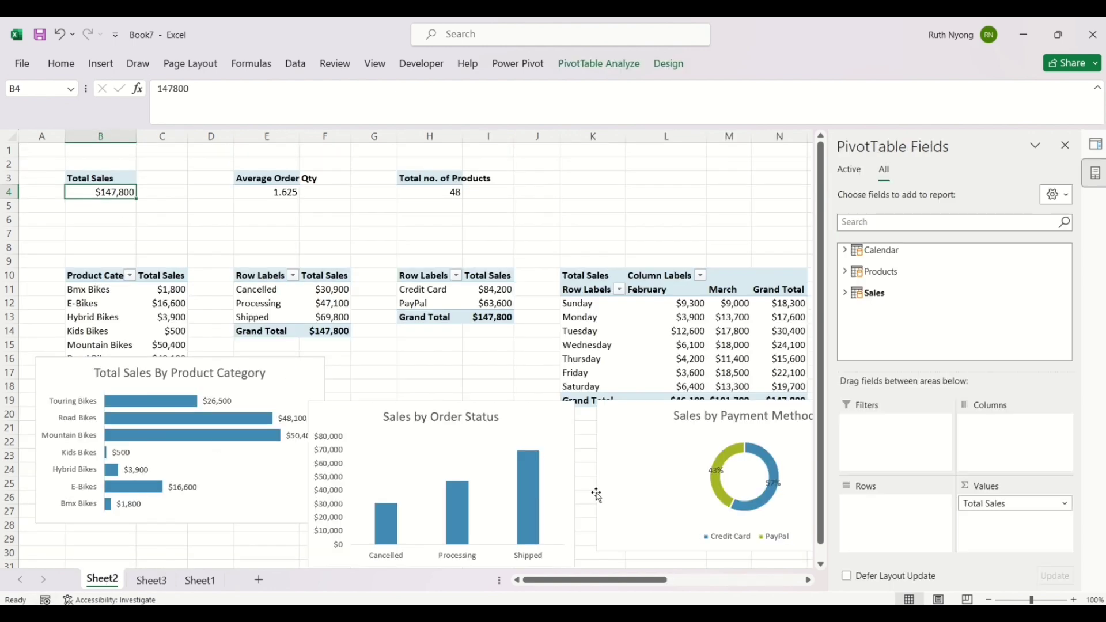
pyautogui.moveTo(580, 583); pyautogui.dragTo(685, 580)
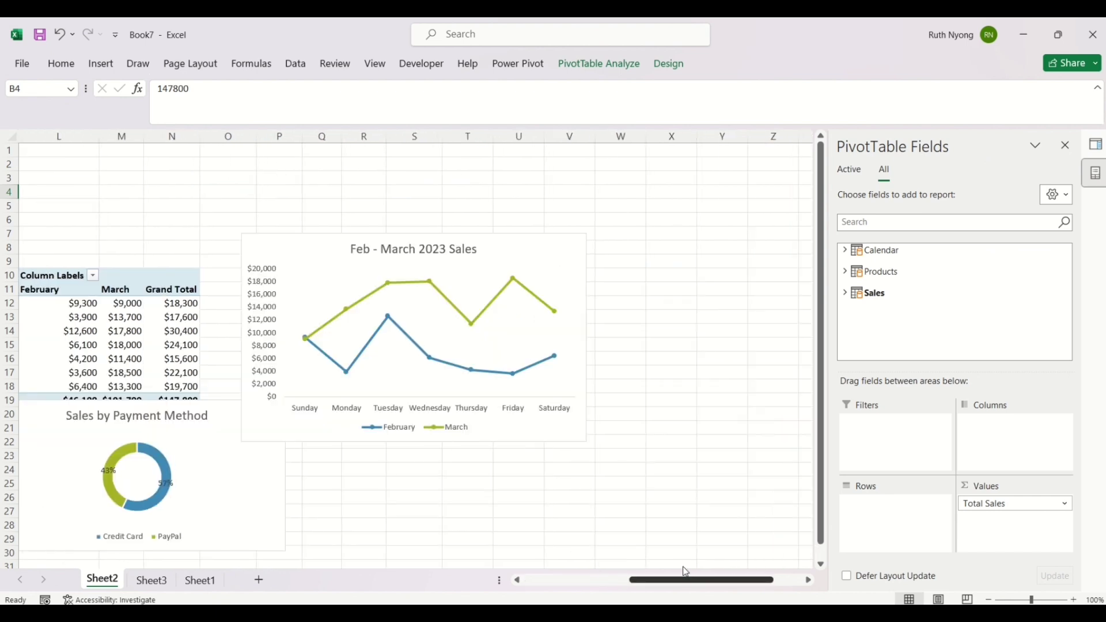
pyautogui.click(556, 262)
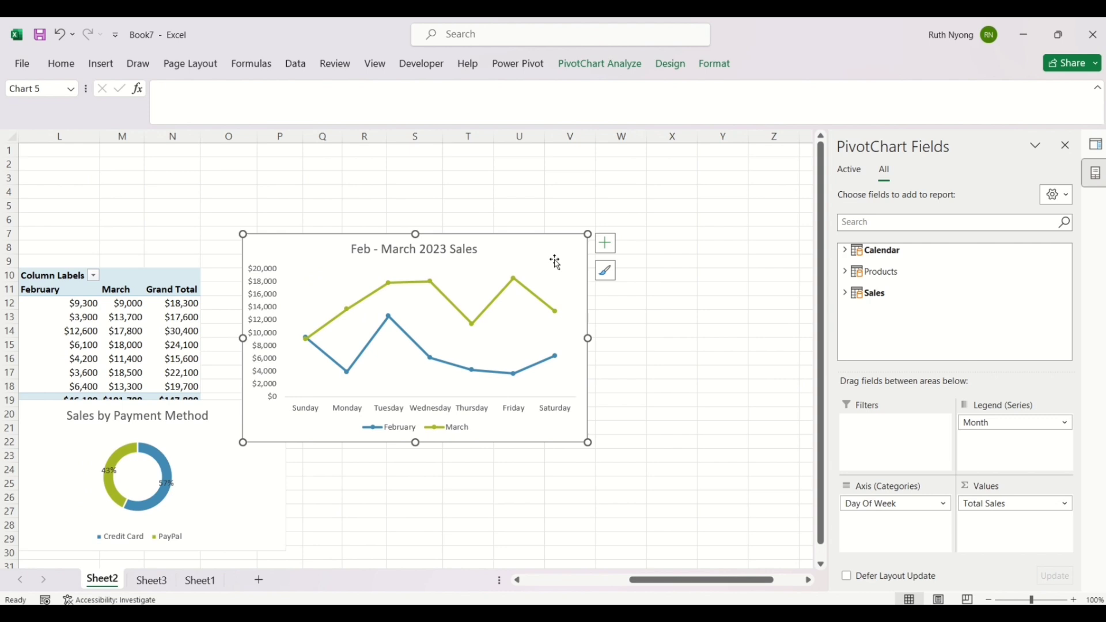
pyautogui.press('Delete')
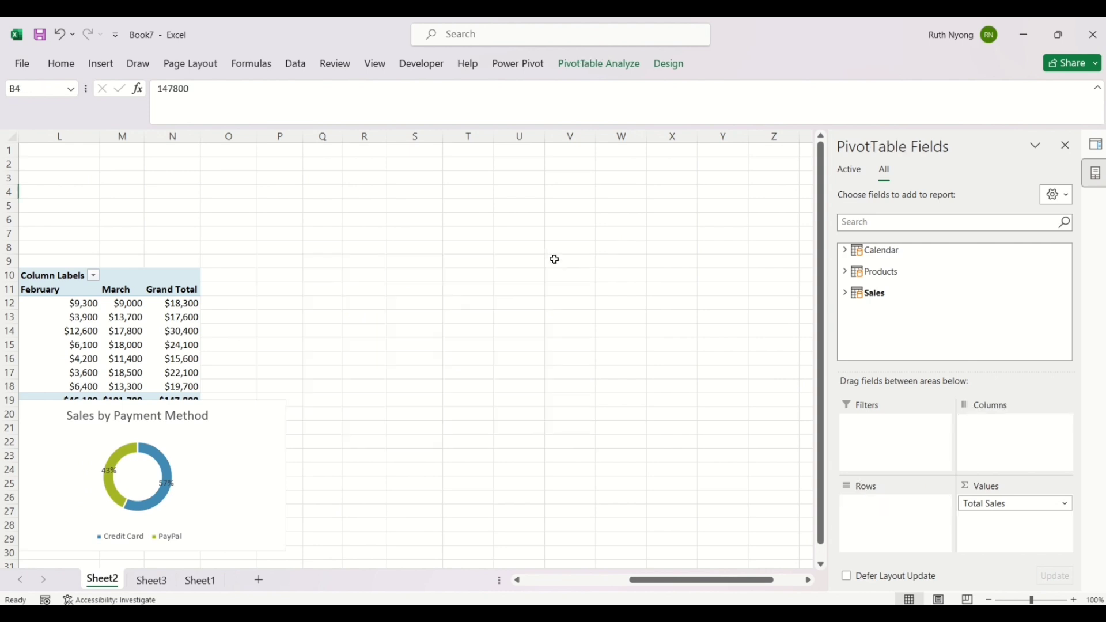
pyautogui.click(152, 584)
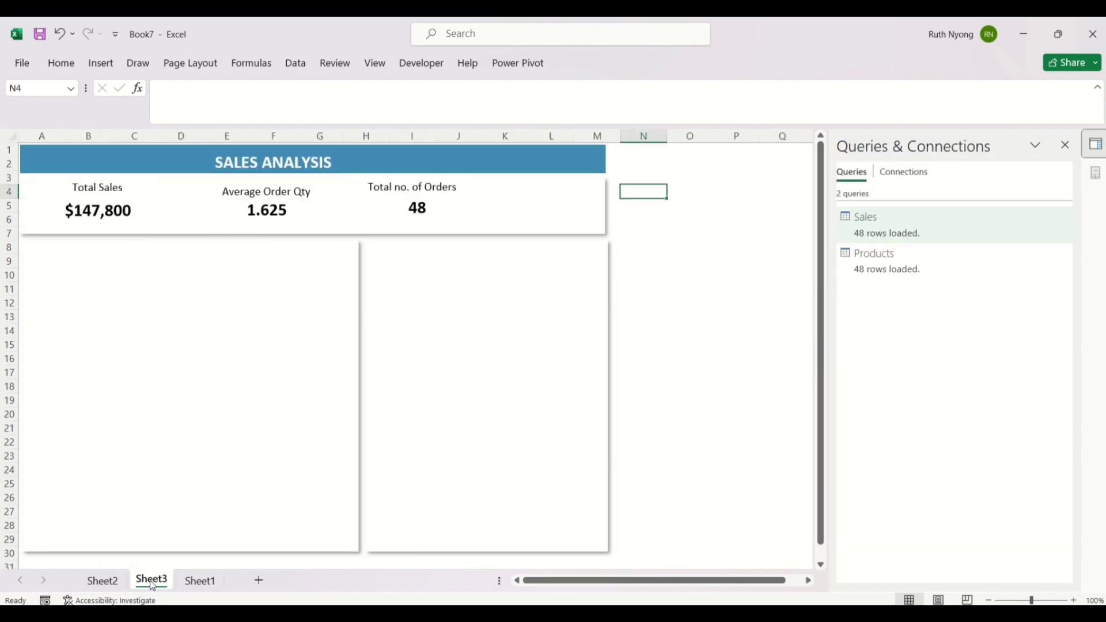
pyautogui.click(136, 332)
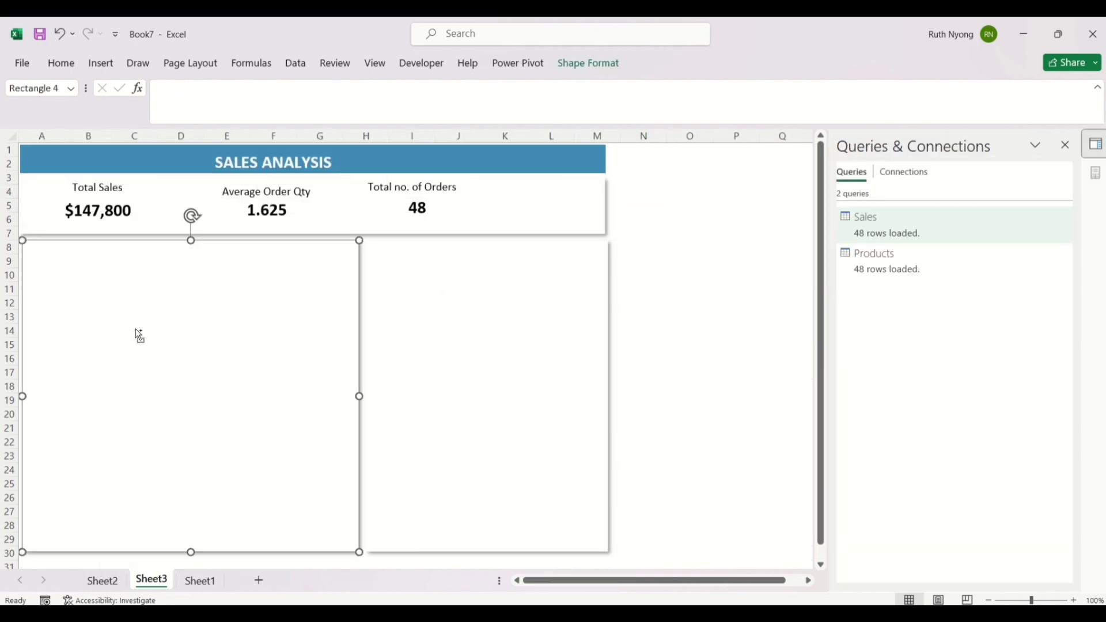
pyautogui.hotkey('ctrl', 'v')
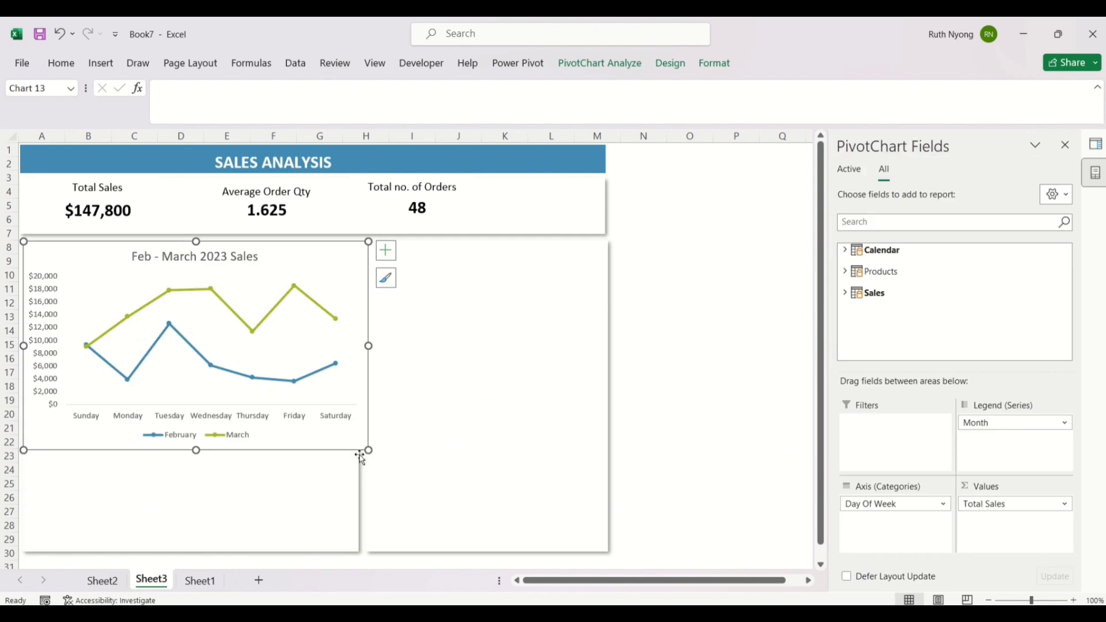
# Step: Shrink the Feb - March 2023 Sales chart to the left panel's width and align it with the panel's upper edge
pyautogui.moveTo(369, 450); pyautogui.dragTo(351, 434)
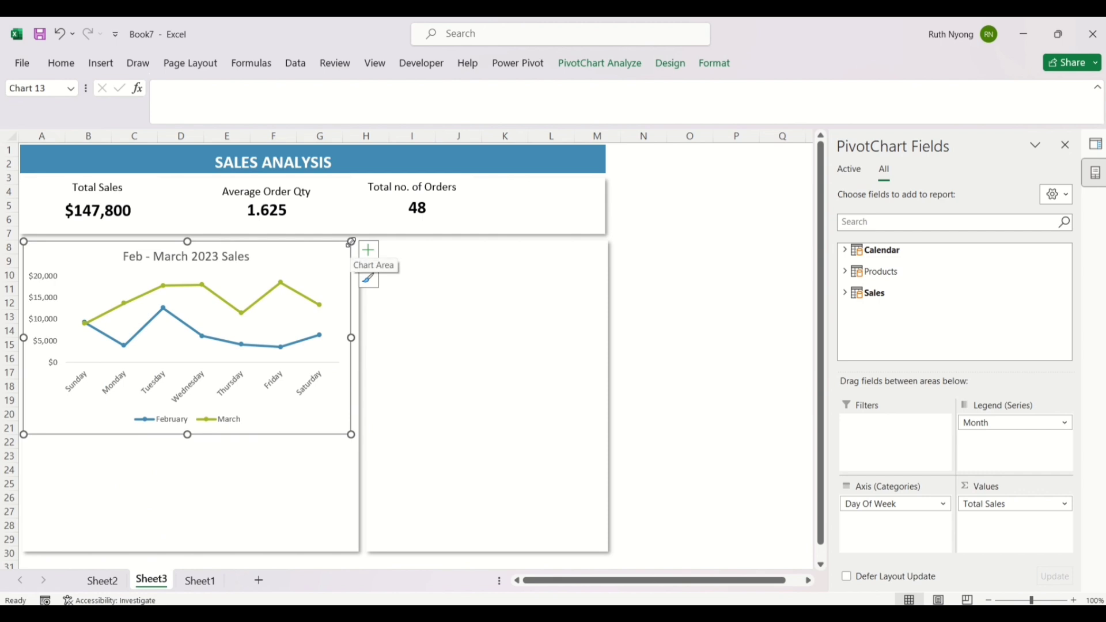
pyautogui.moveTo(350, 242); pyautogui.dragTo(357, 251)
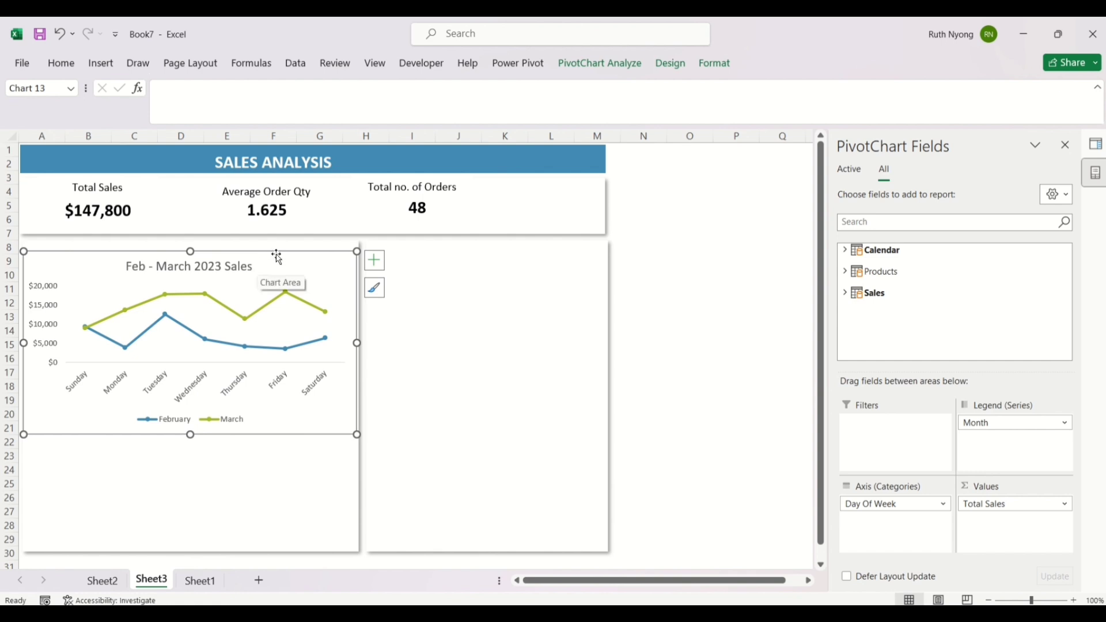
pyautogui.moveTo(276, 255); pyautogui.dragTo(276, 247)
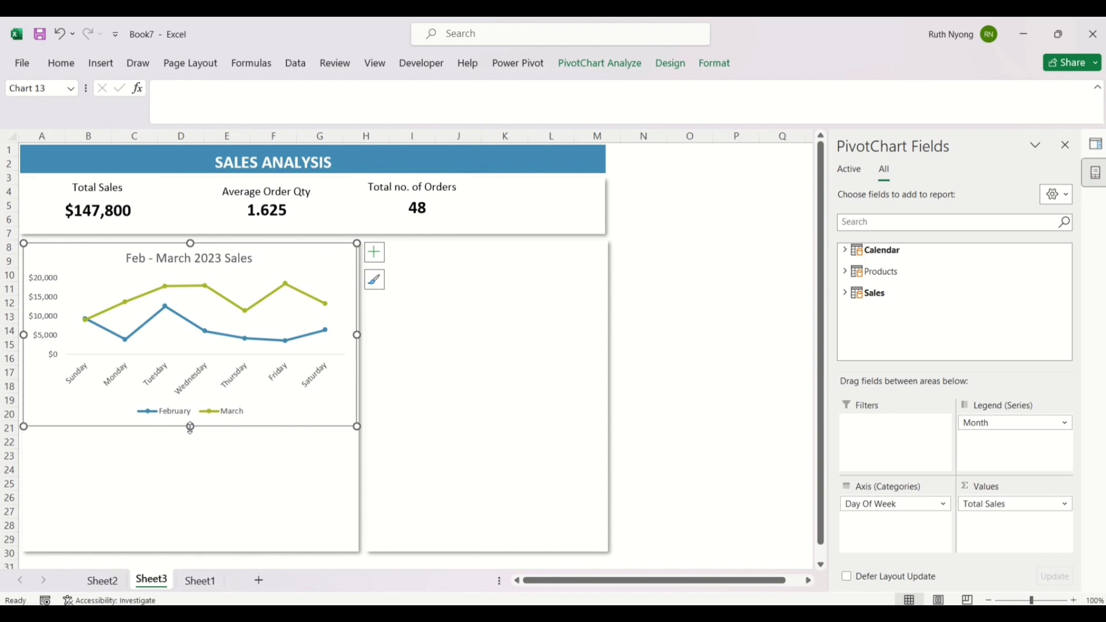
pyautogui.moveTo(190, 427); pyautogui.dragTo(190, 426)
# Step: Extend both large chart panels downward to the same height, ending at about row 31
pyautogui.moveTo(1031, 601); pyautogui.dragTo(1024, 600)
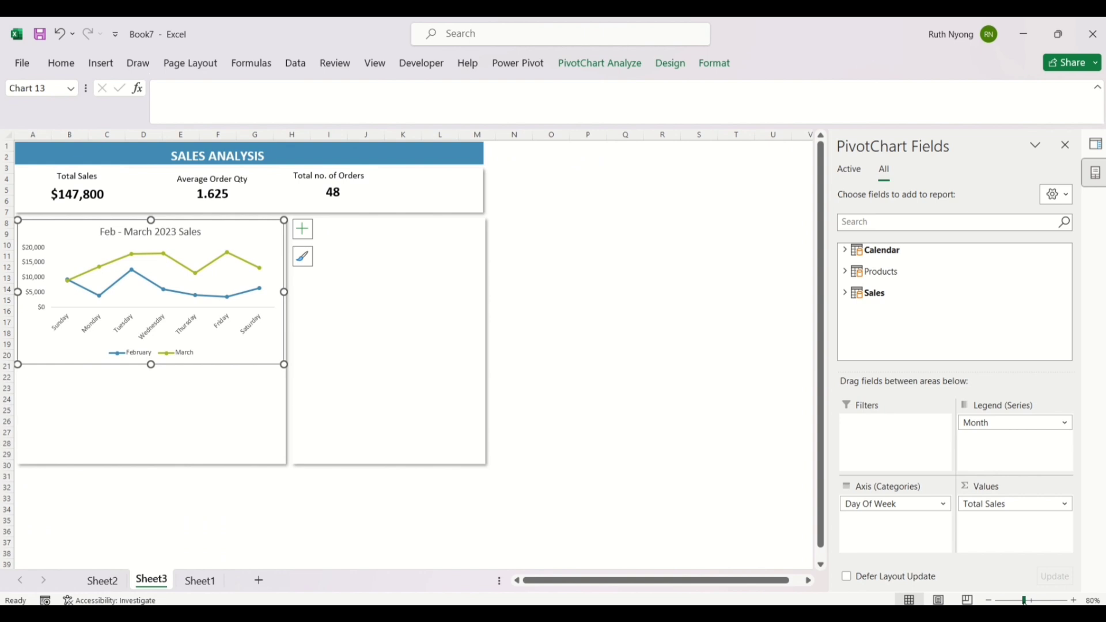
pyautogui.click(206, 454)
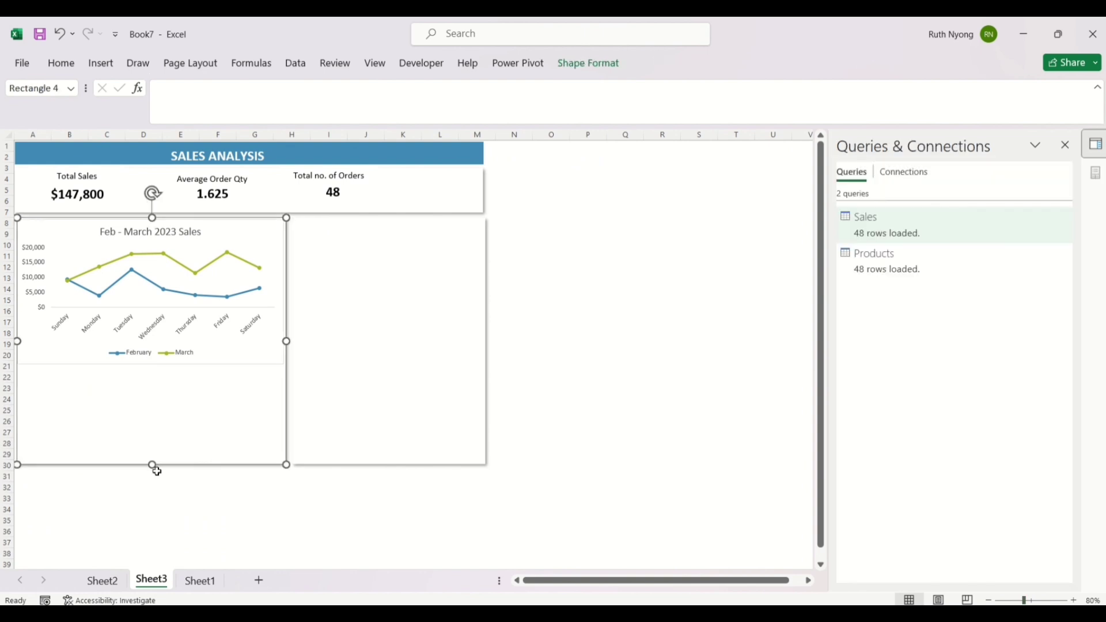
pyautogui.moveTo(152, 465); pyautogui.dragTo(150, 480)
pyautogui.click(379, 444)
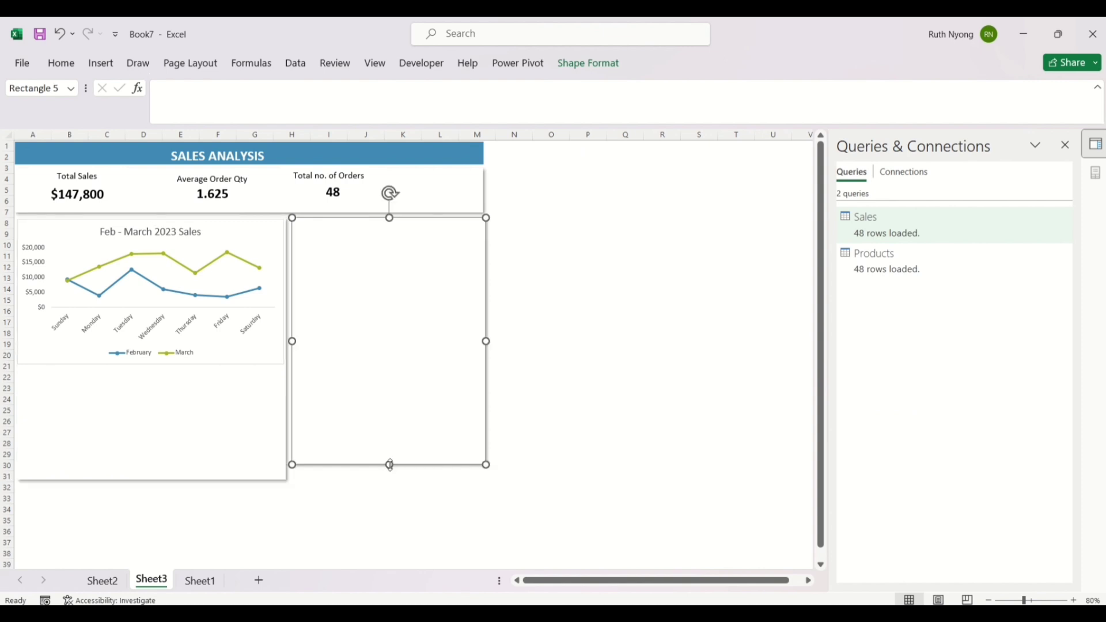
pyautogui.moveTo(390, 466); pyautogui.dragTo(389, 480)
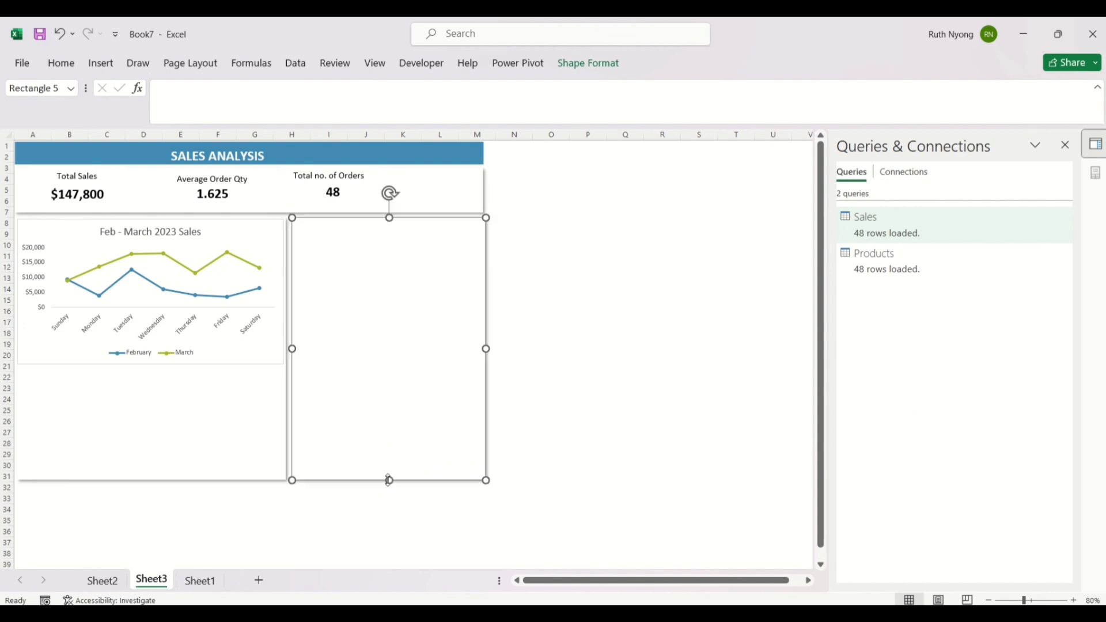
pyautogui.click(516, 427)
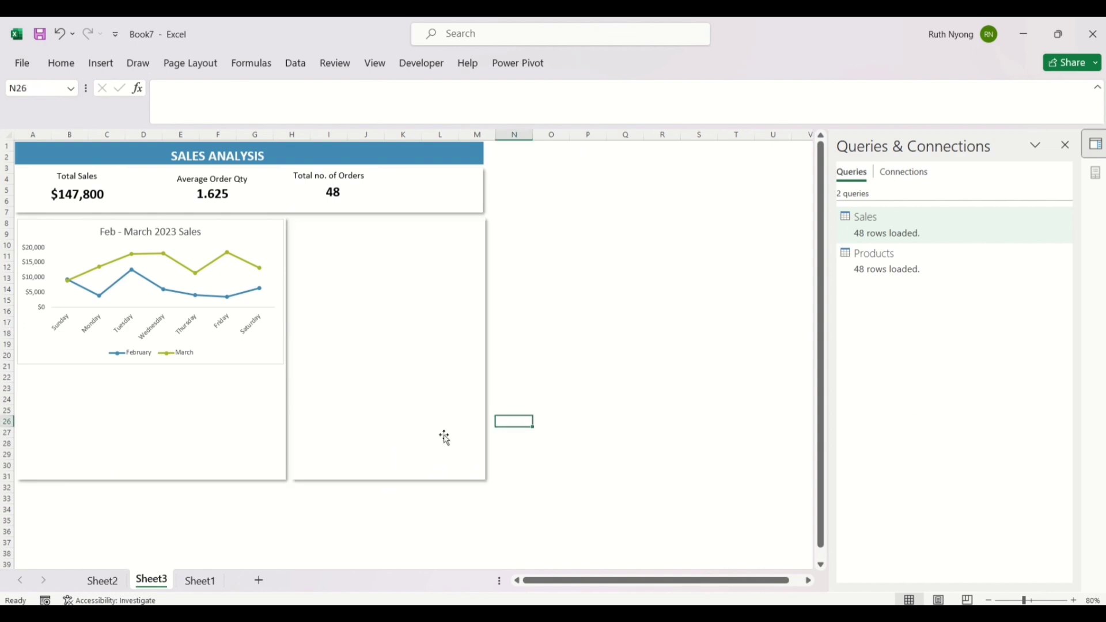
# Step: Cut the Total Sales By Product Category bar chart from Sheet2 and paste it onto the large left panel of Sheet3
pyautogui.click(143, 461)
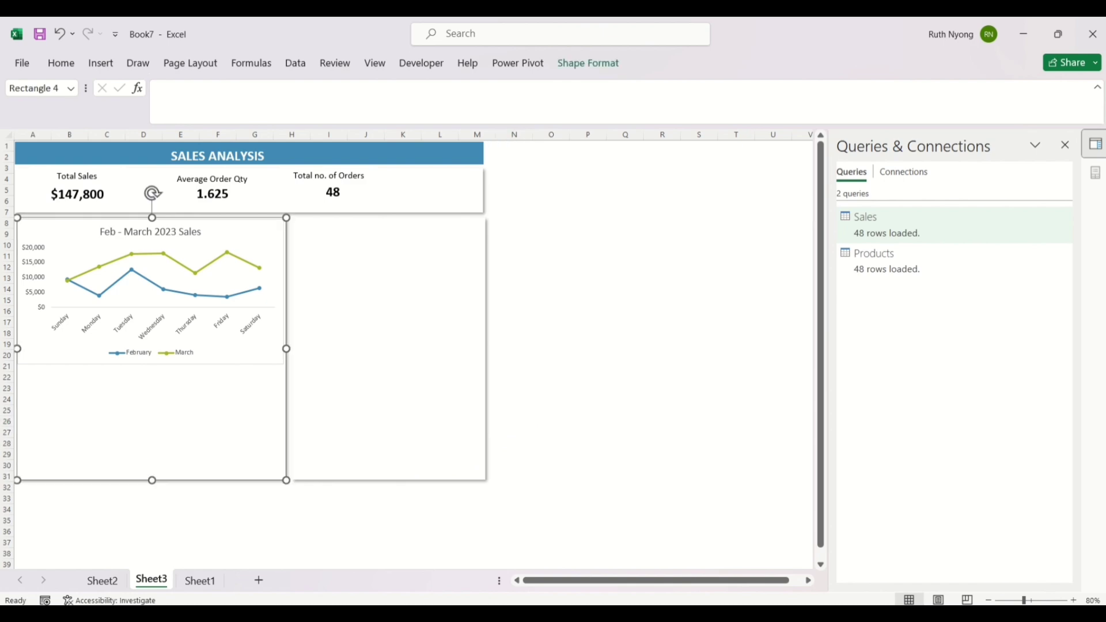
pyautogui.click(104, 581)
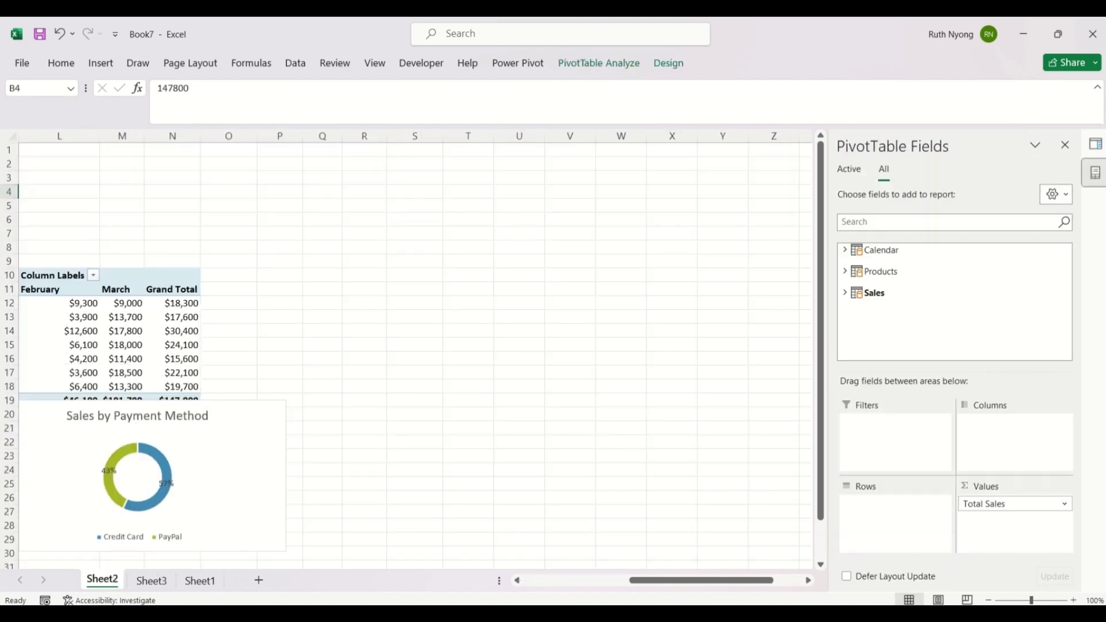
pyautogui.moveTo(672, 581); pyautogui.dragTo(534, 576)
pyautogui.click(279, 506)
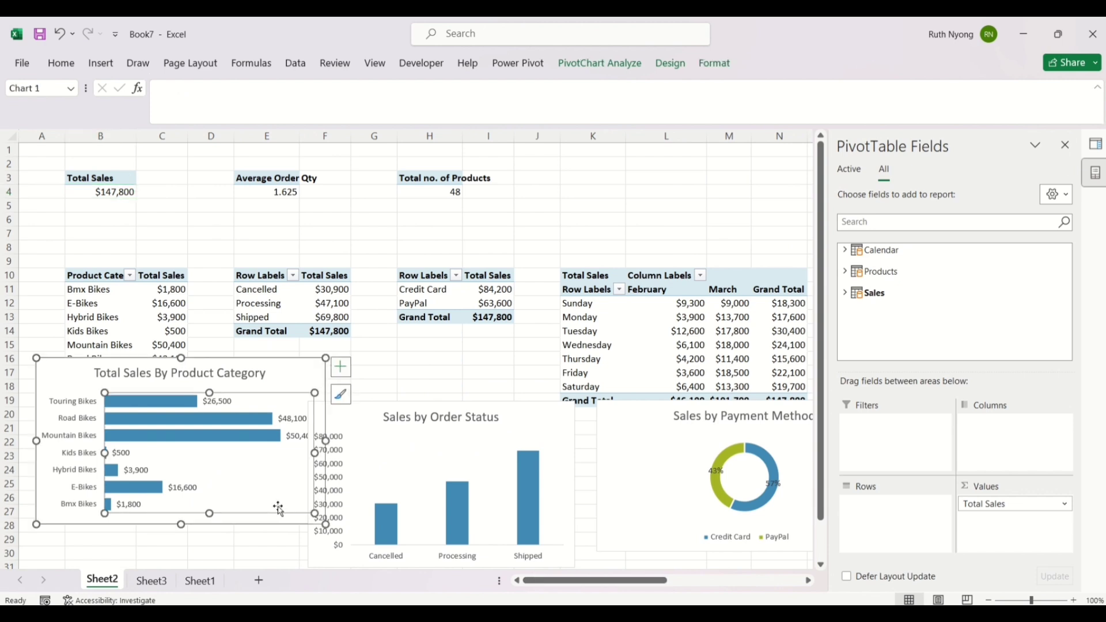
pyautogui.click(303, 373)
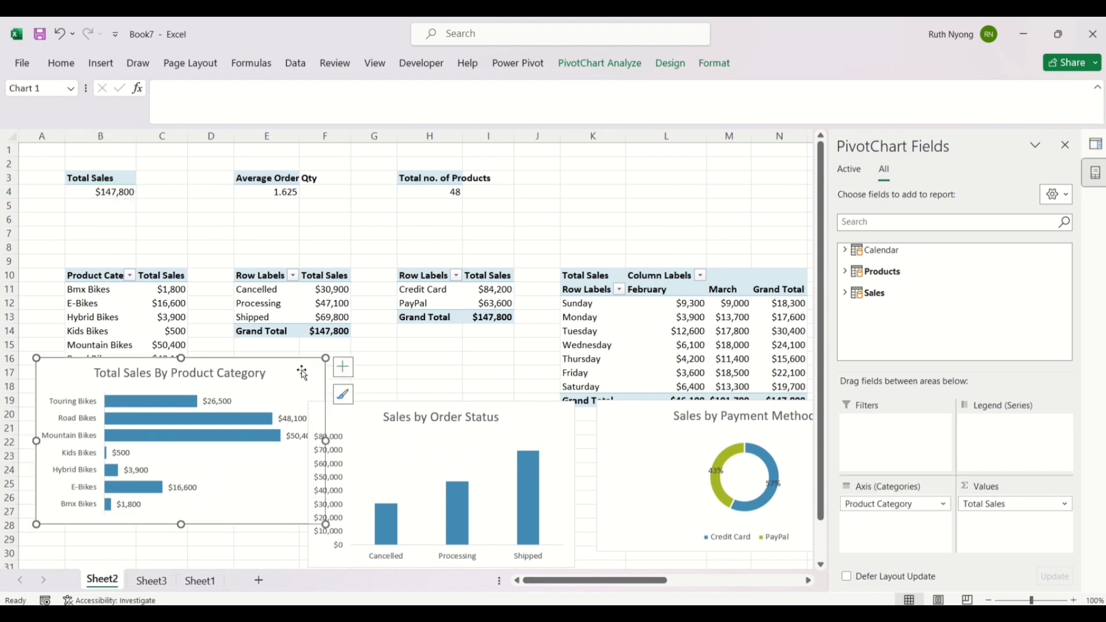
pyautogui.press('Delete')
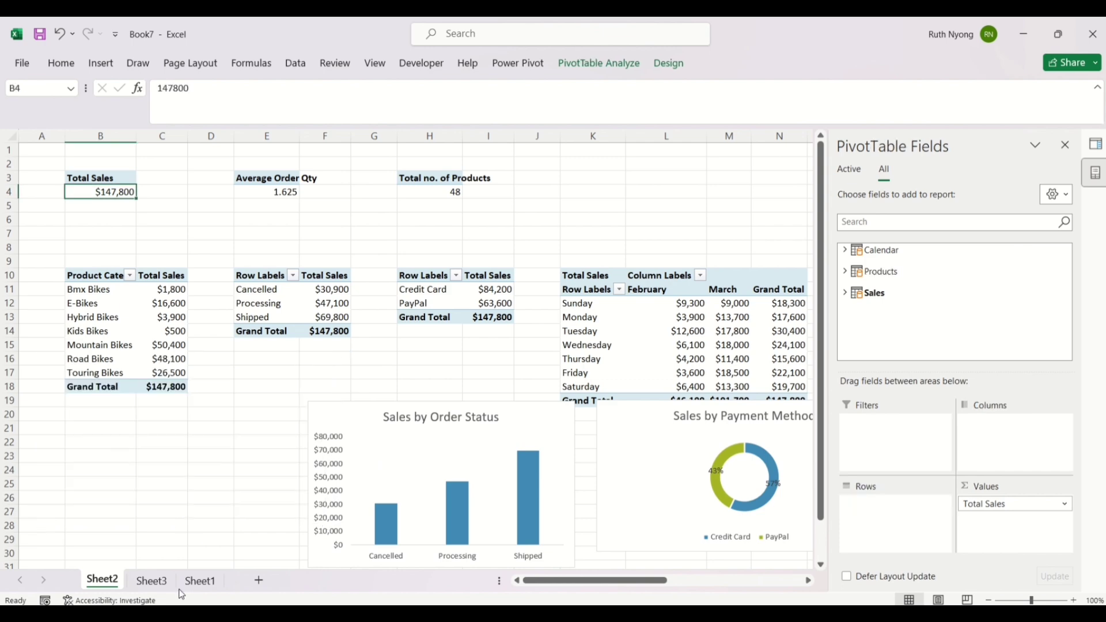
pyautogui.click(151, 582)
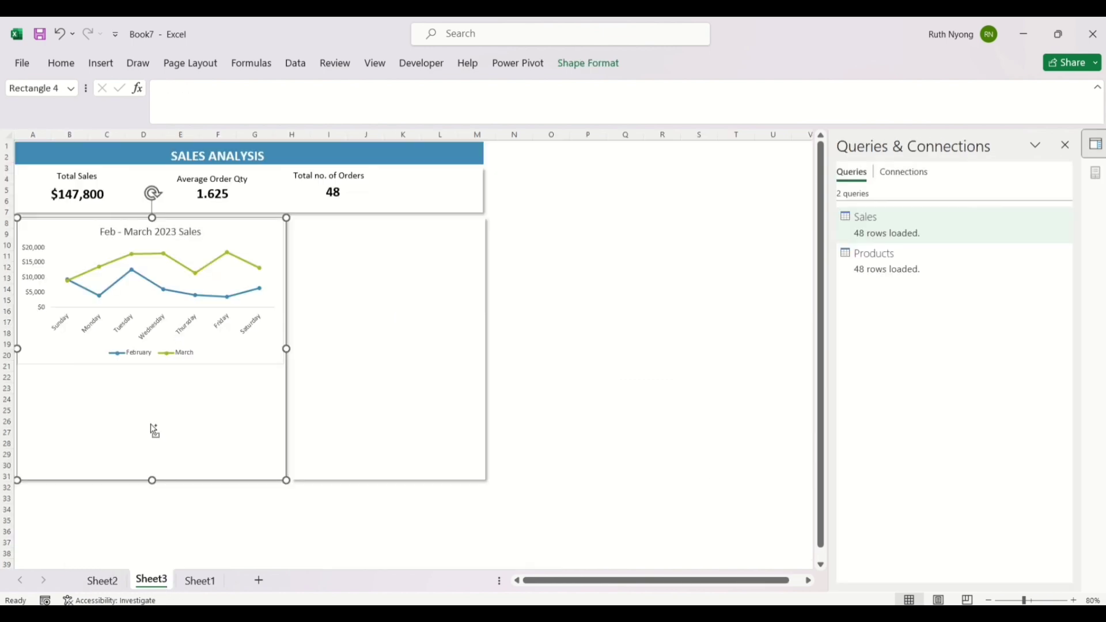
pyautogui.hotkey('ctrl', 'v')
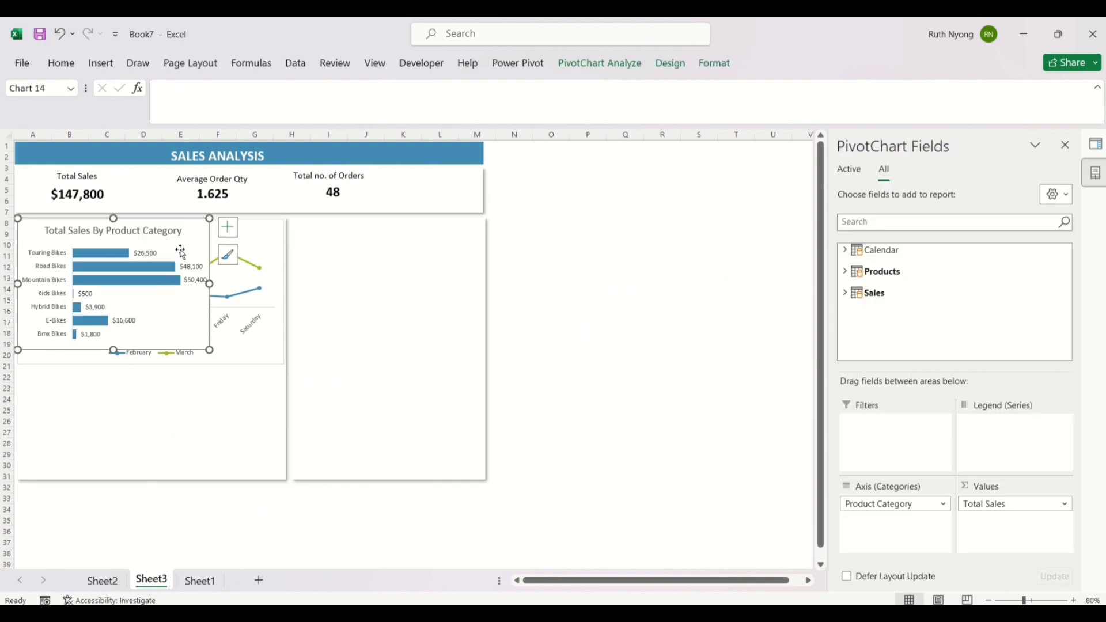
# Step: Move the Total Sales By Product Category chart below the line chart, widen it to nearly the panel's width and lower its upper edge slightly
pyautogui.moveTo(187, 230); pyautogui.dragTo(189, 359)
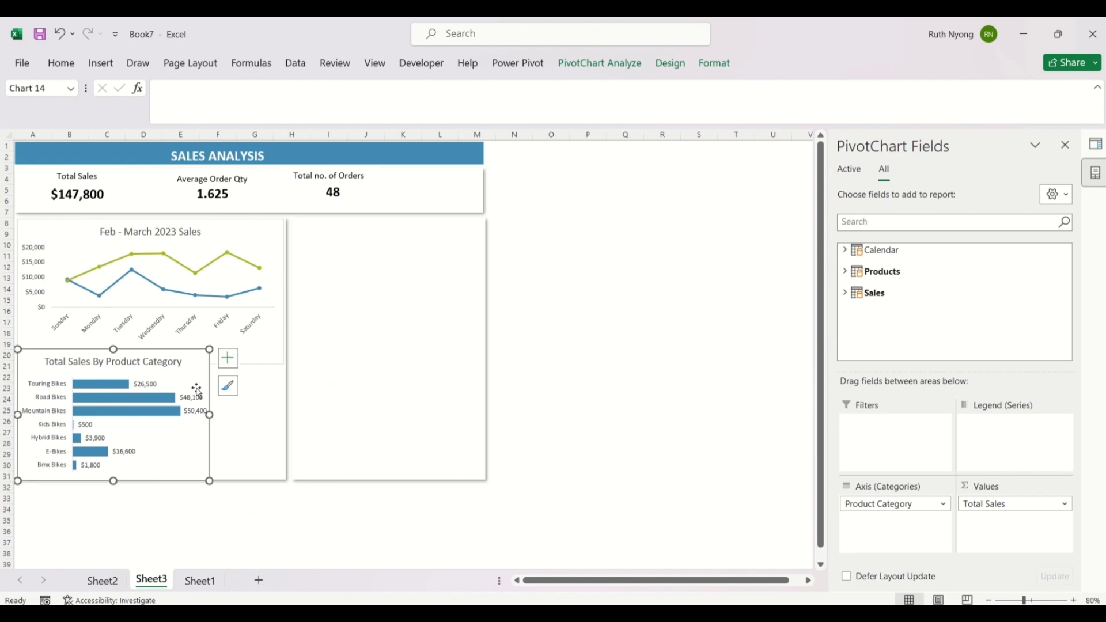
pyautogui.moveTo(212, 415); pyautogui.dragTo(277, 421)
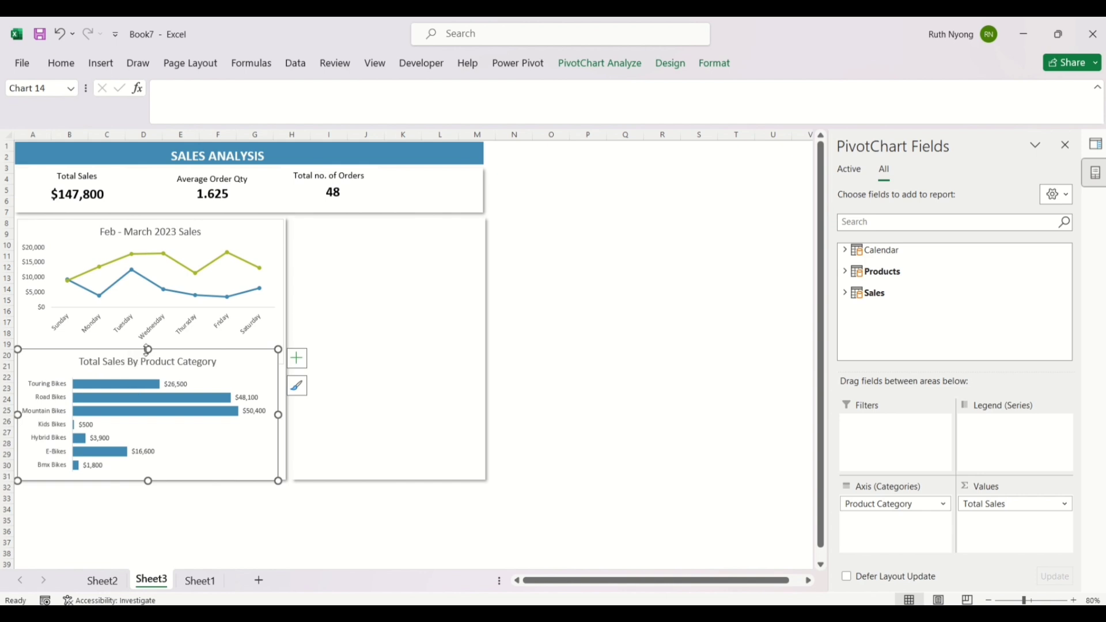
pyautogui.moveTo(148, 349); pyautogui.dragTo(147, 357)
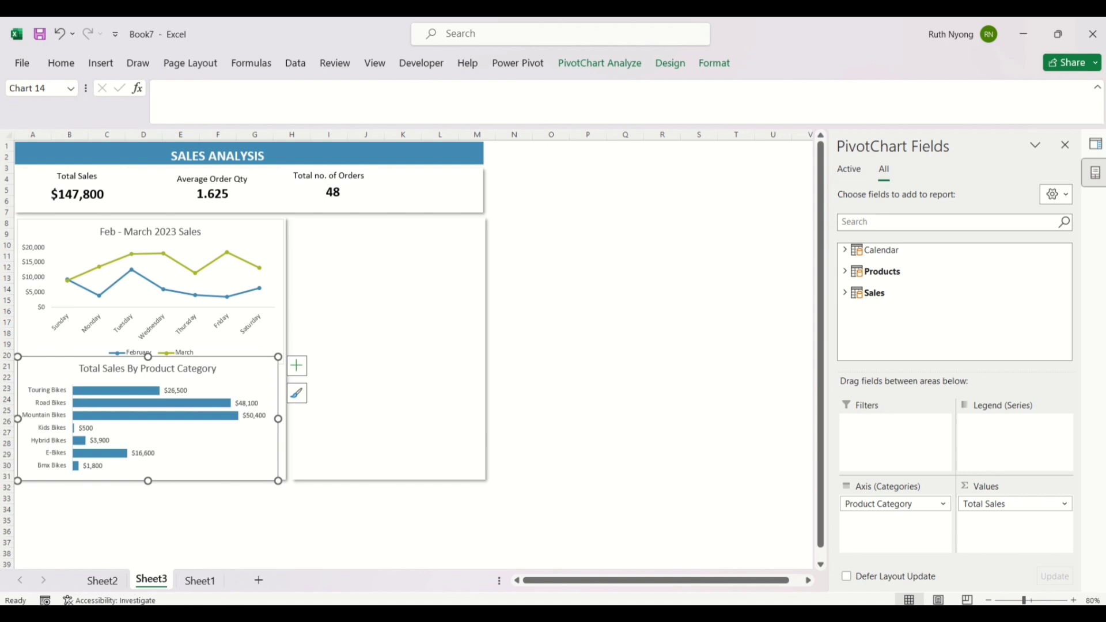
# Step: Shorten the Feb - March 2023 Sales chart to end at about row 19, and fit the Product Category chart within the left panel's edges
pyautogui.moveTo(1024, 600); pyautogui.dragTo(1022, 601)
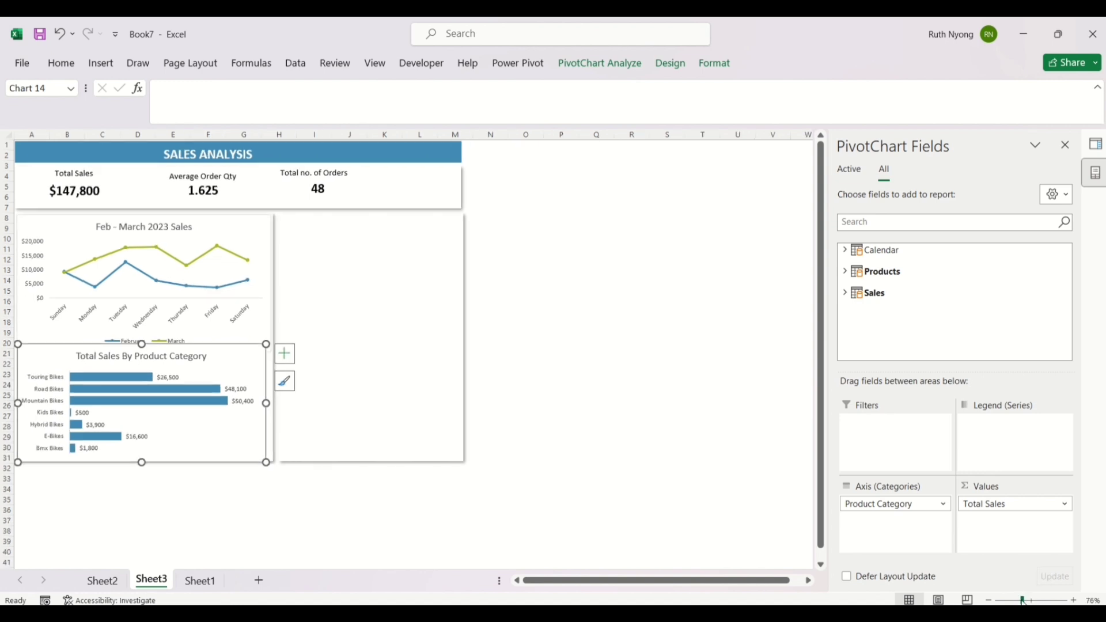
pyautogui.moveTo(1022, 600); pyautogui.dragTo(1029, 600)
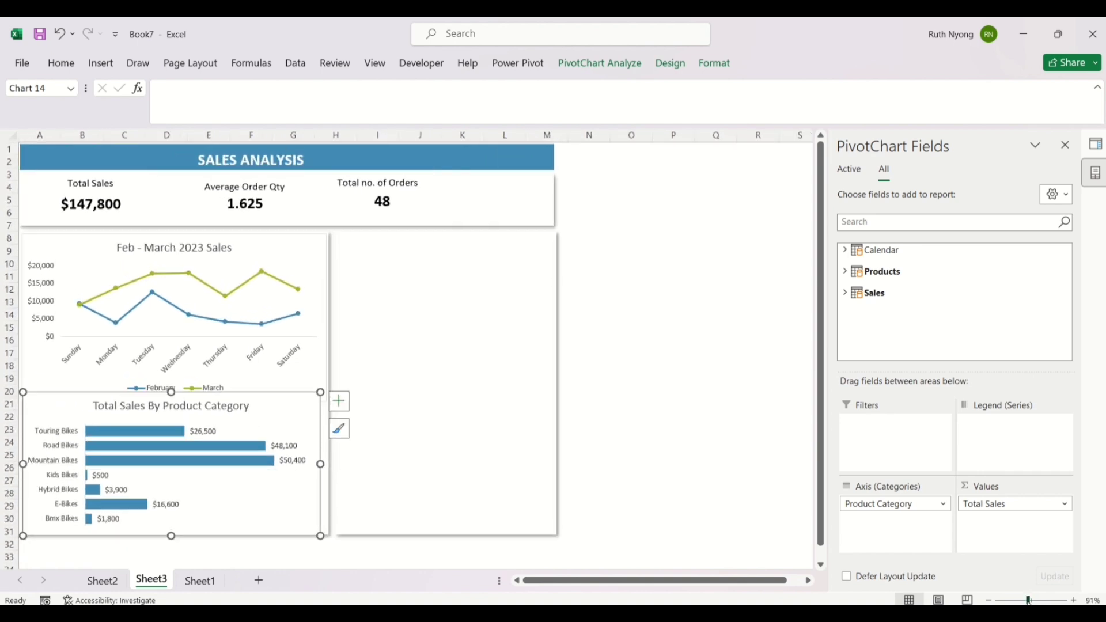
pyautogui.click(307, 245)
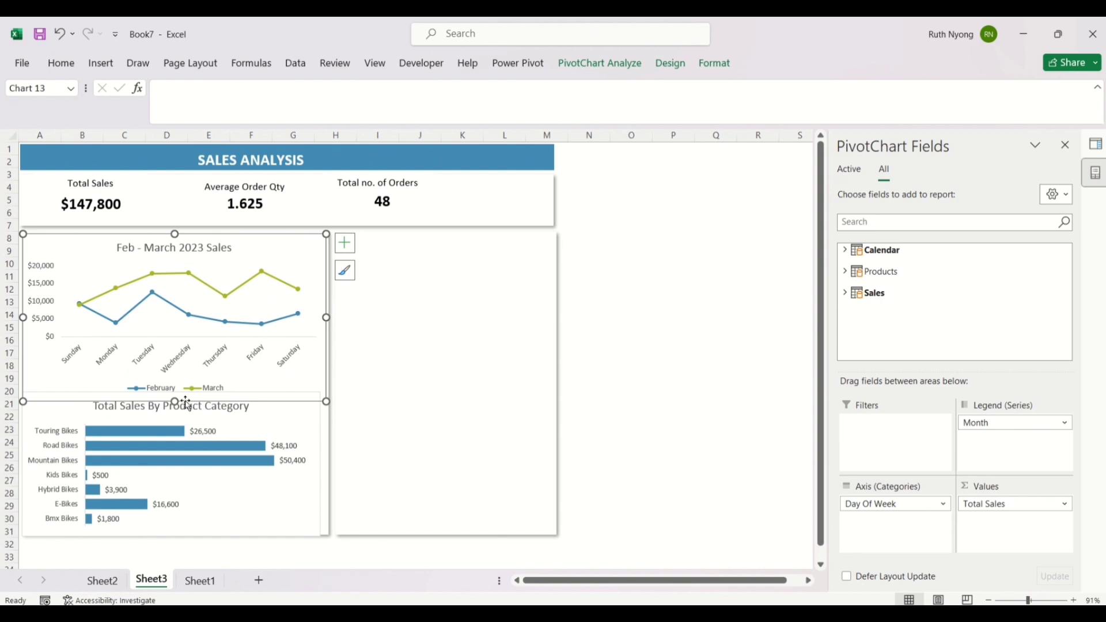
pyautogui.moveTo(173, 397); pyautogui.dragTo(173, 388)
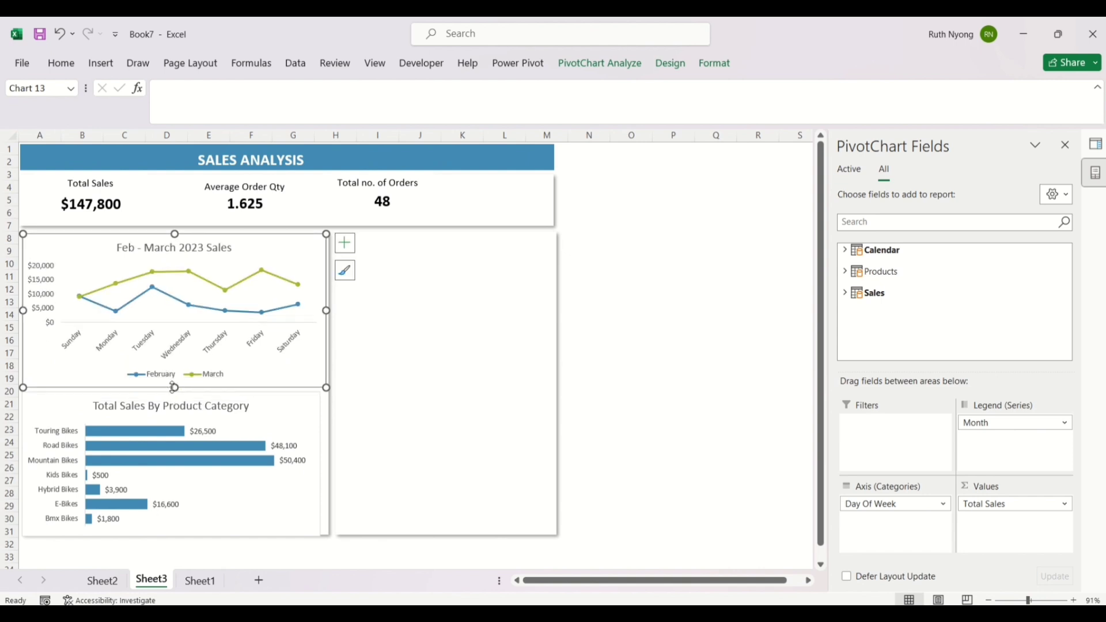
pyautogui.click(272, 520)
pyautogui.moveTo(171, 539); pyautogui.dragTo(172, 533)
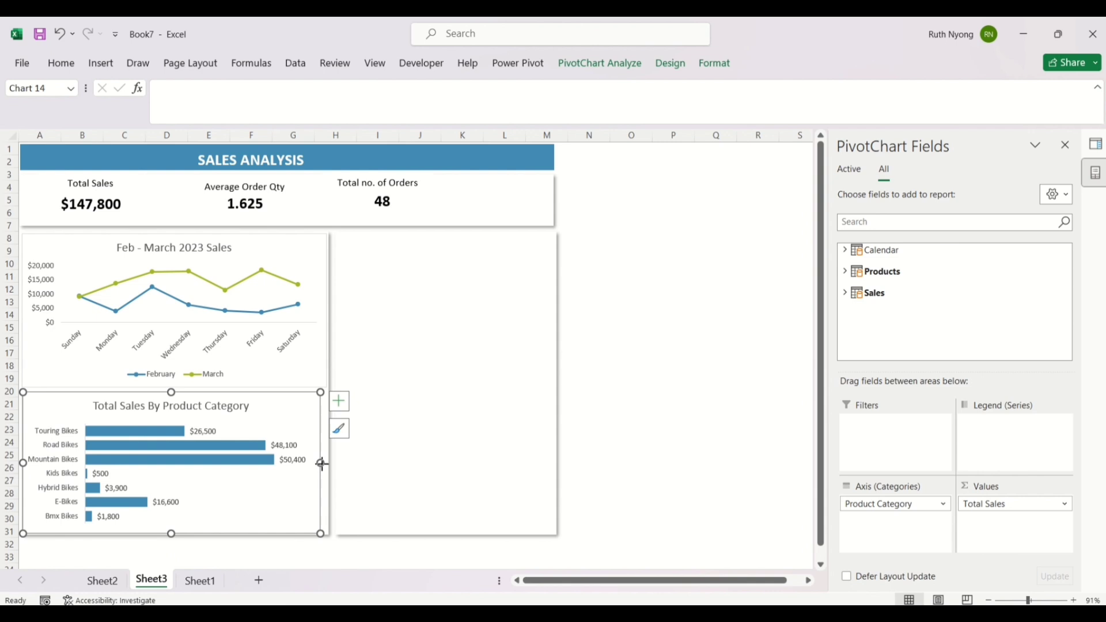
pyautogui.moveTo(321, 464); pyautogui.dragTo(325, 463)
pyautogui.click(685, 340)
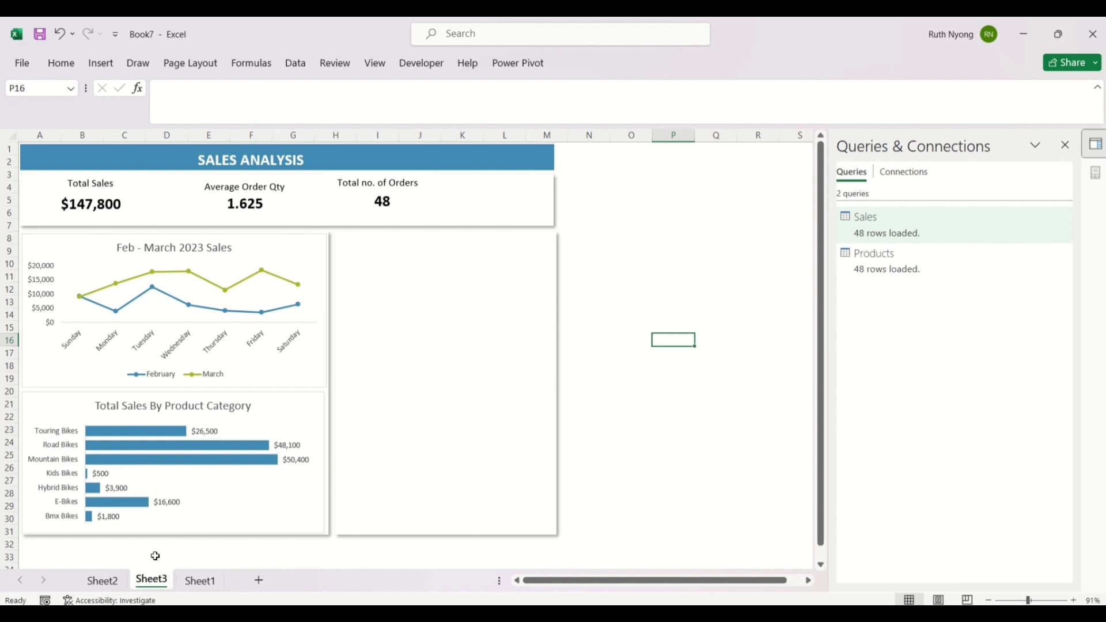
# Step: Cut the Sales by Order Status chart from Sheet2, paste it onto the right panel of Sheet3 and shrink it to fit the panel's upper half
pyautogui.click(102, 581)
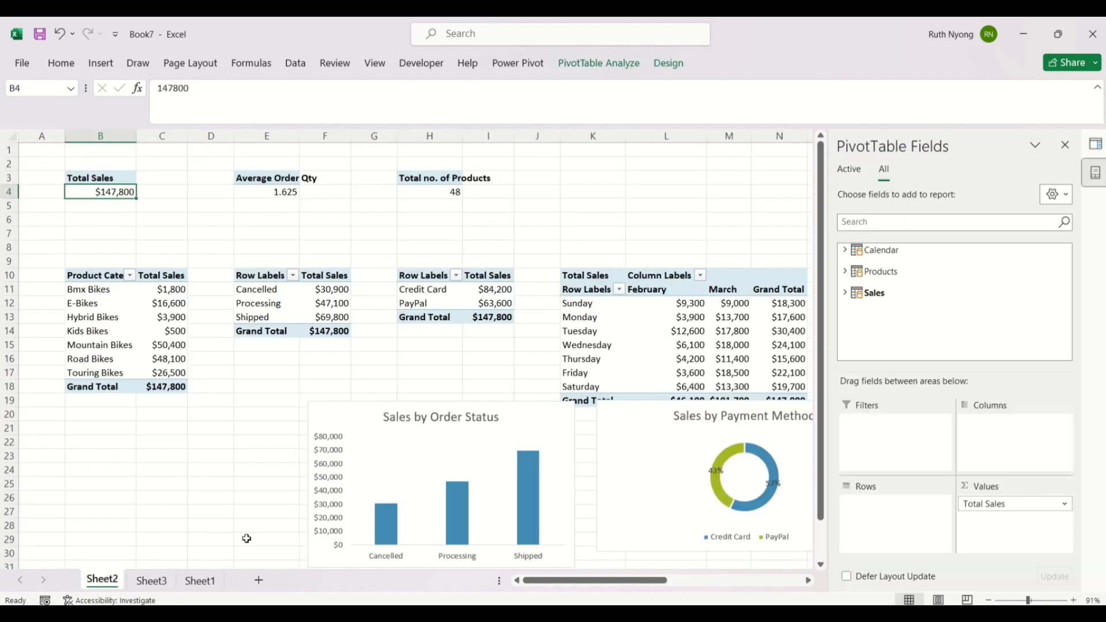
pyautogui.click(524, 421)
pyautogui.press('Delete')
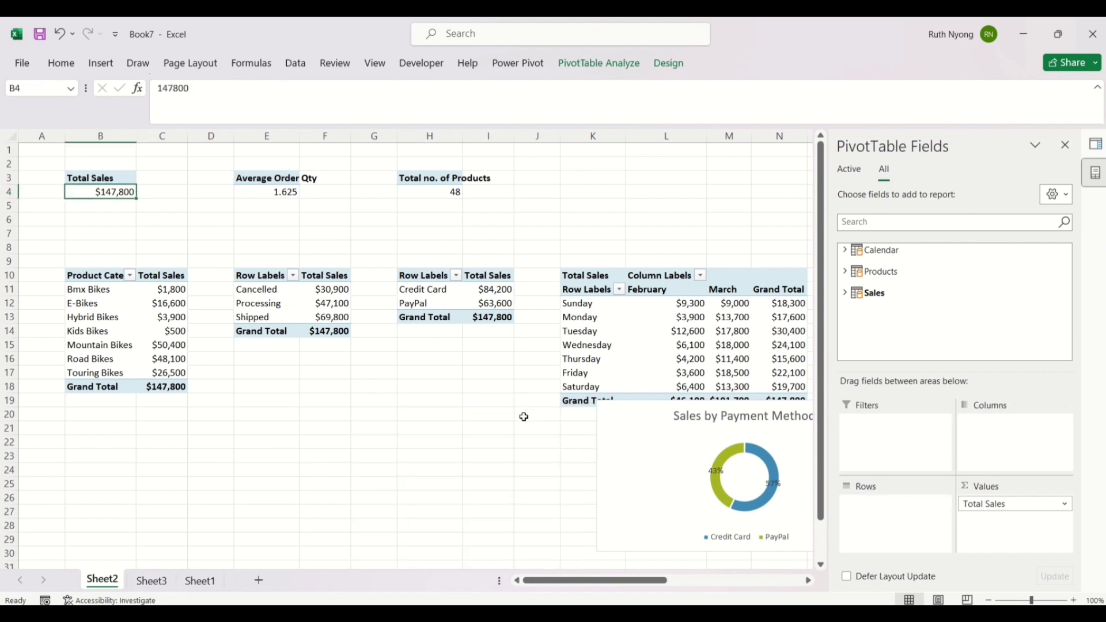
pyautogui.click(165, 587)
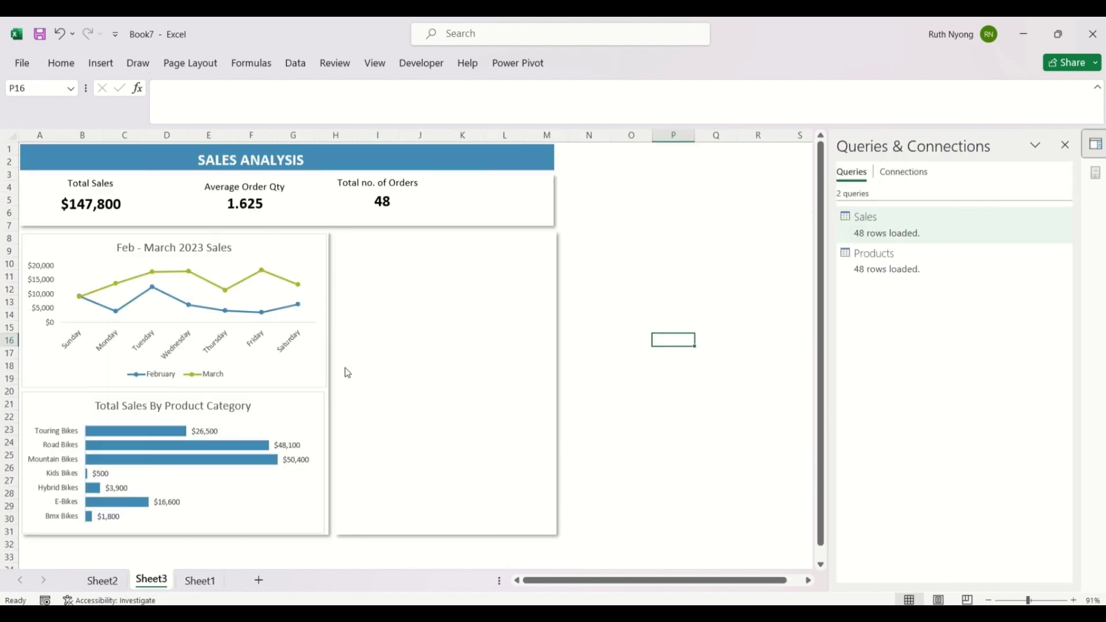
pyautogui.click(410, 284)
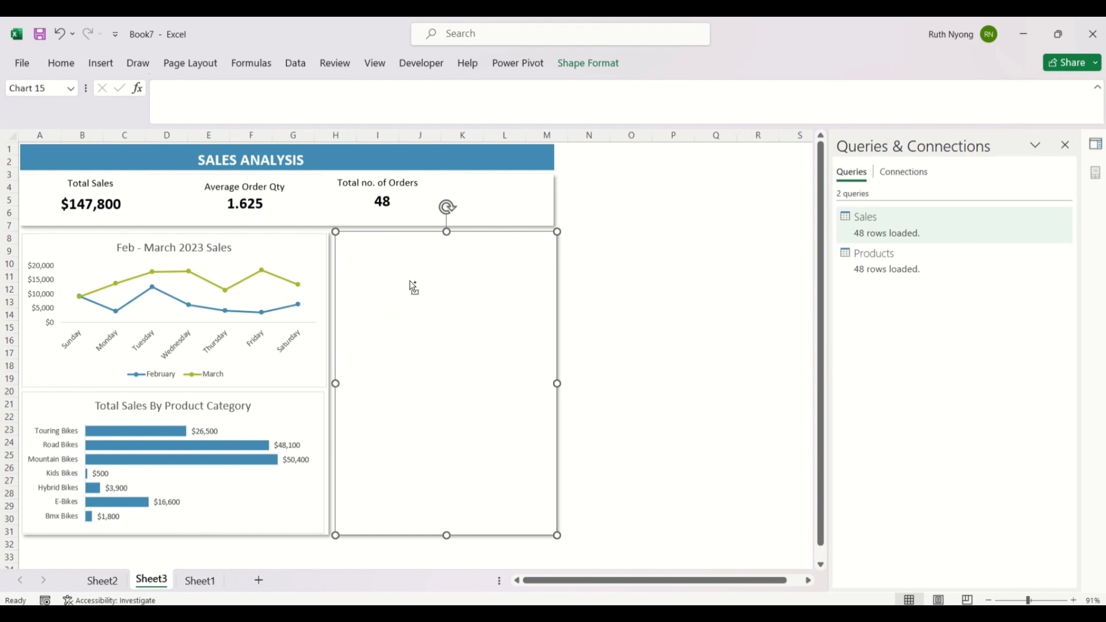
pyautogui.hotkey('ctrl', 'v')
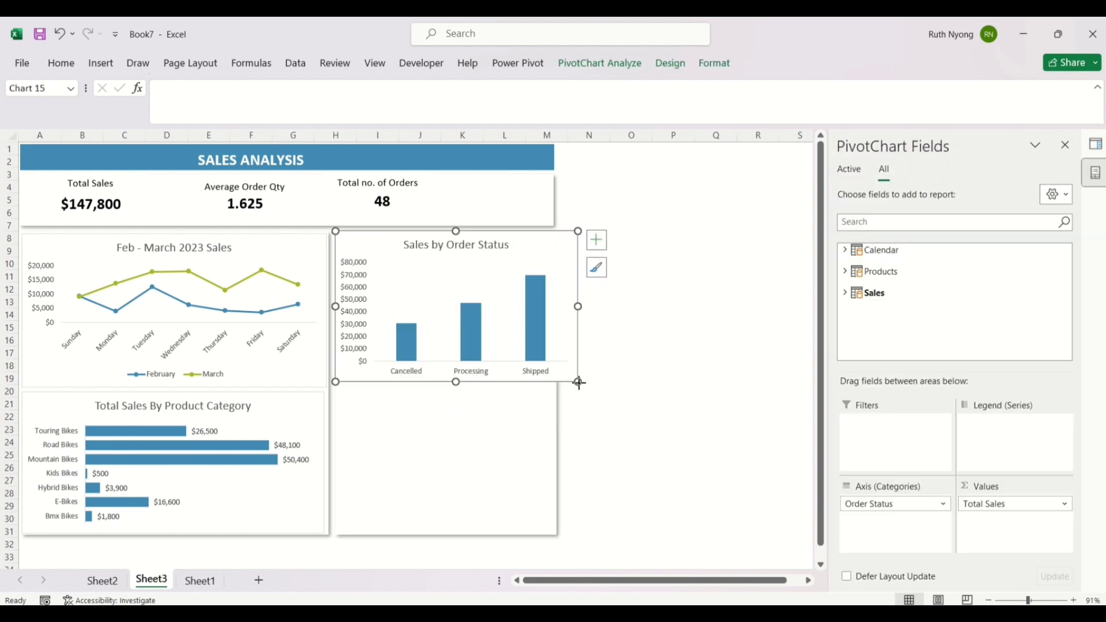
pyautogui.moveTo(578, 382); pyautogui.dragTo(552, 384)
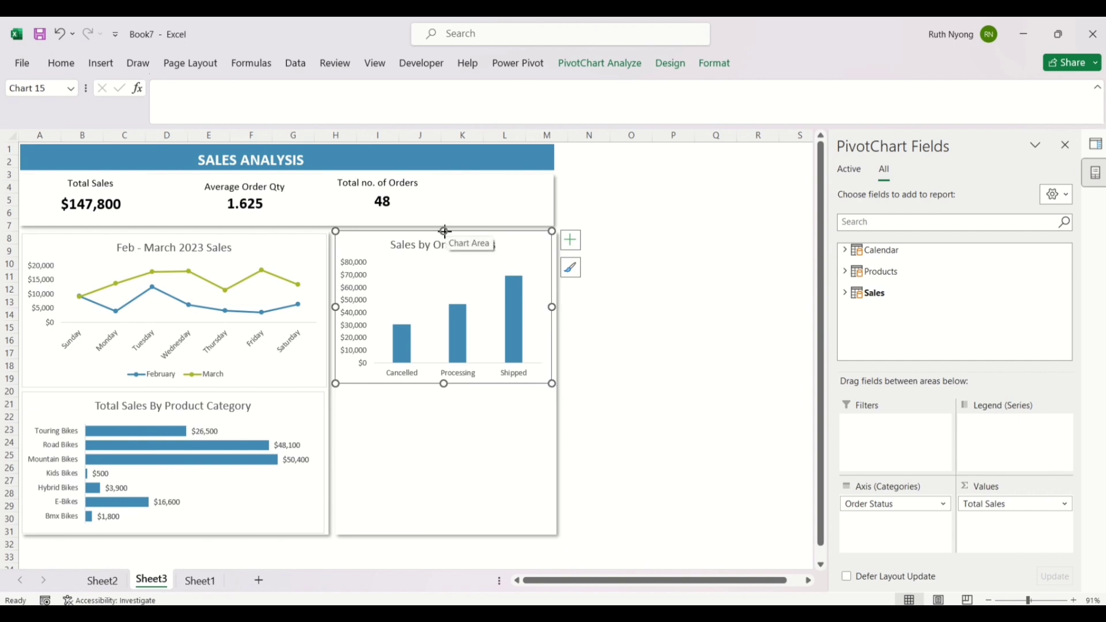
pyautogui.moveTo(443, 231); pyautogui.dragTo(444, 235)
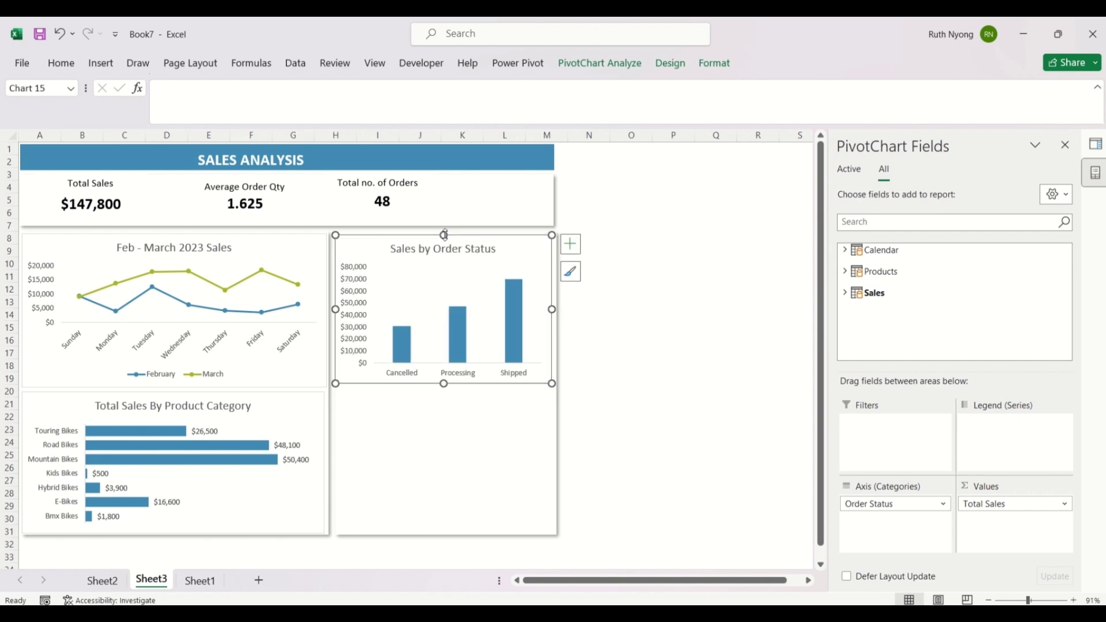
# Step: Cut the Sales by Payment Method doughnut chart from Sheet2 and paste it onto the right panel of Sheet3
pyautogui.click(114, 583)
pyautogui.click(650, 481)
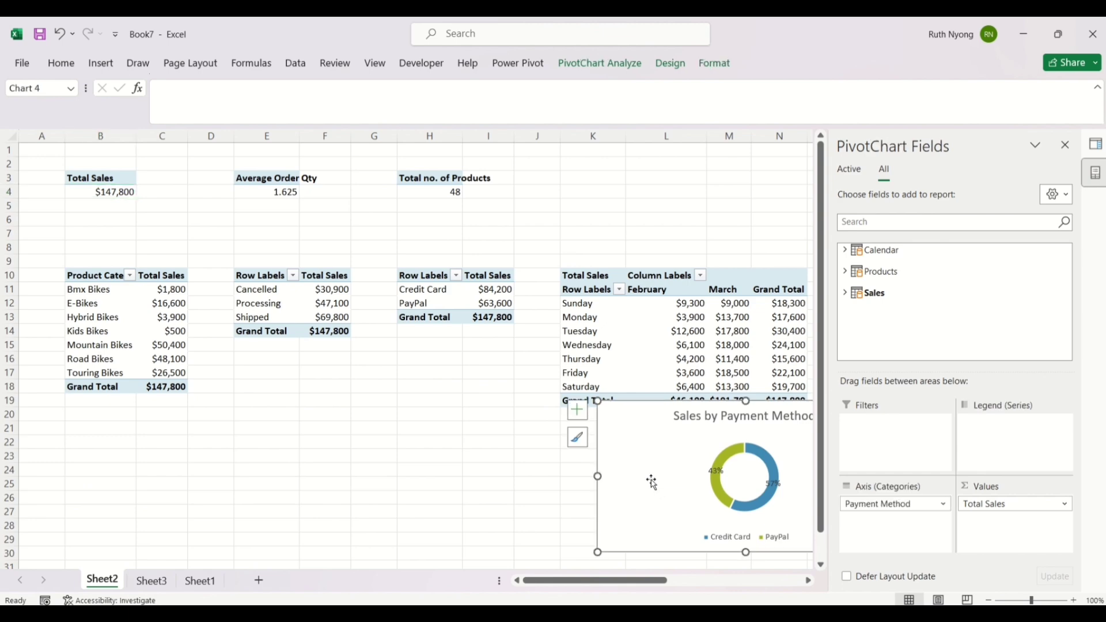
pyautogui.press('Delete')
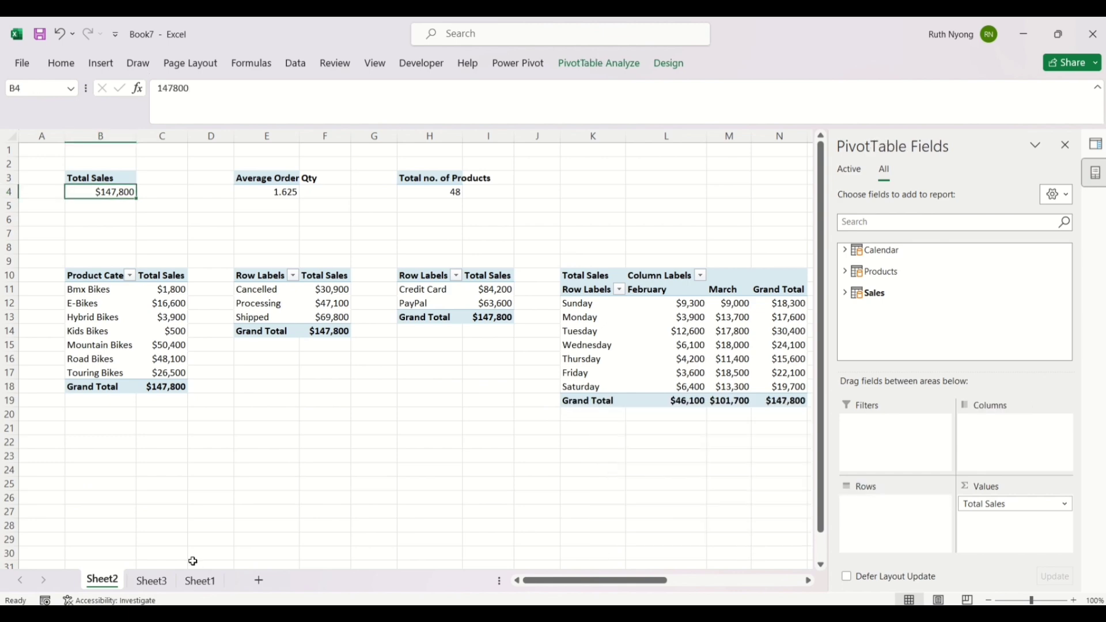
pyautogui.click(164, 583)
pyautogui.click(414, 483)
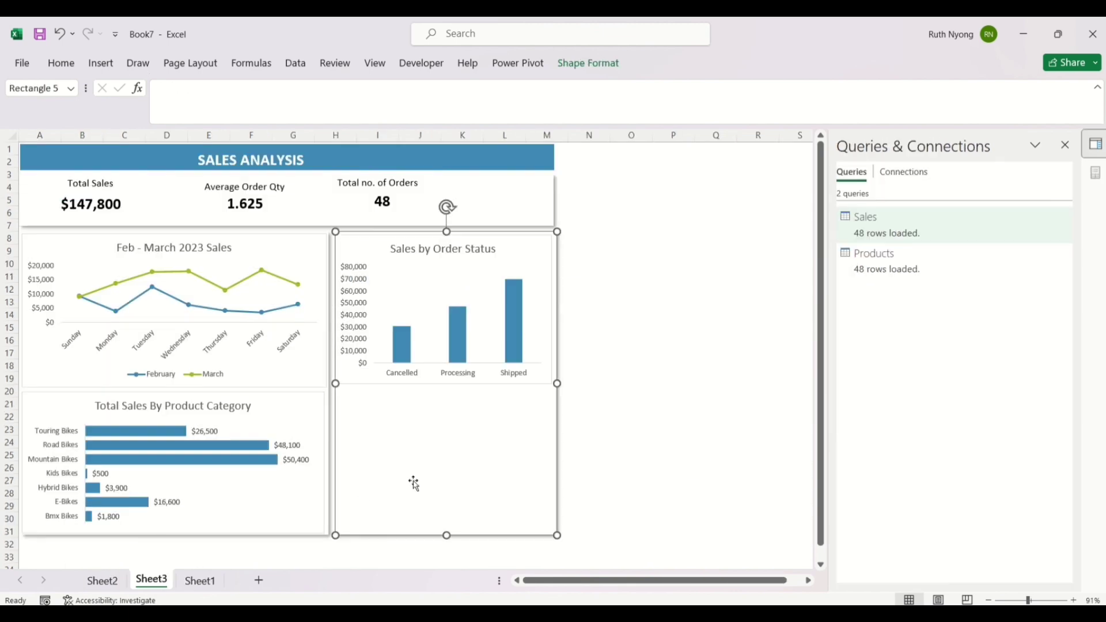
pyautogui.hotkey('ctrl', 'v')
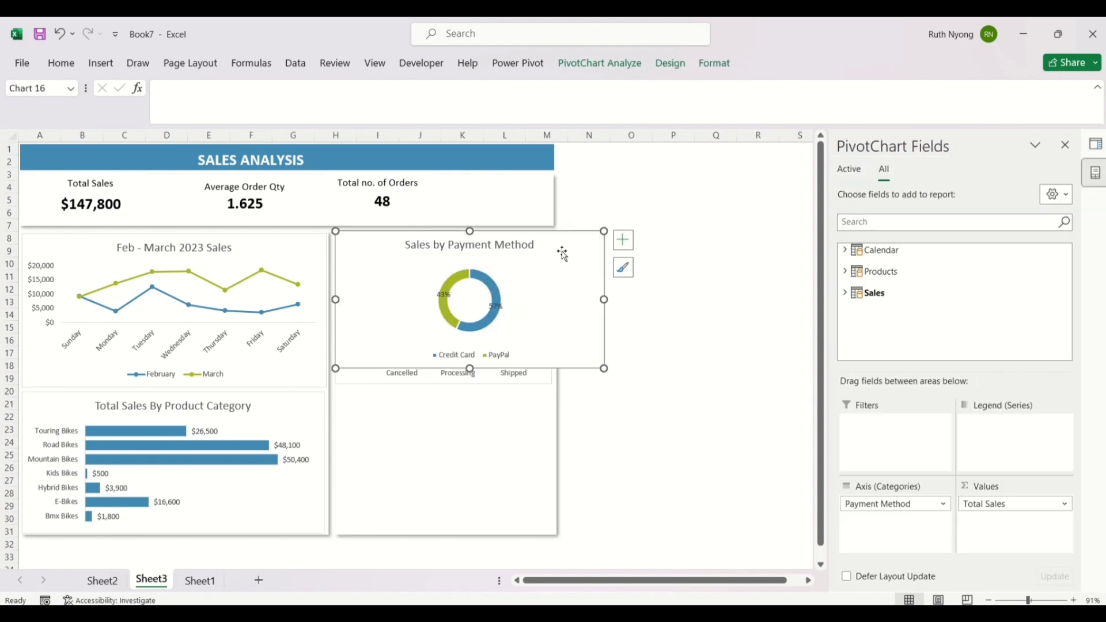
# Step: Narrow the Sales by Payment Method chart, move it below the Order Status chart and size it to fill the right panel's lower half
pyautogui.moveTo(602, 231); pyautogui.dragTo(546, 235)
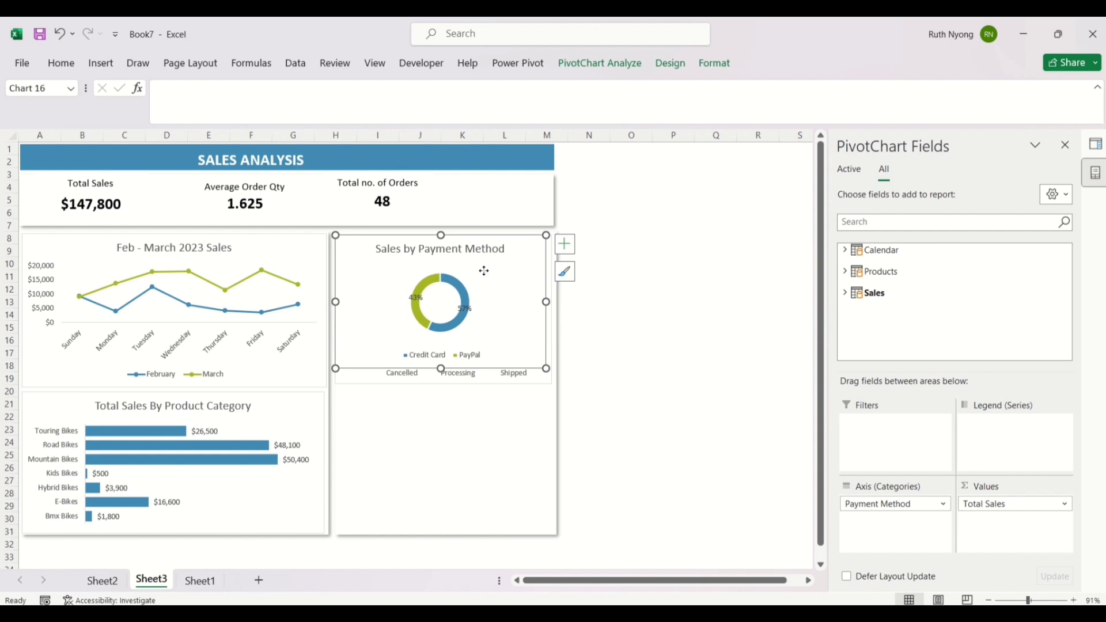
pyautogui.moveTo(484, 271)
pyautogui.mouseDown()
pyautogui.moveTo(479, 484)
pyautogui.moveTo(484, 424)
pyautogui.mouseUp()
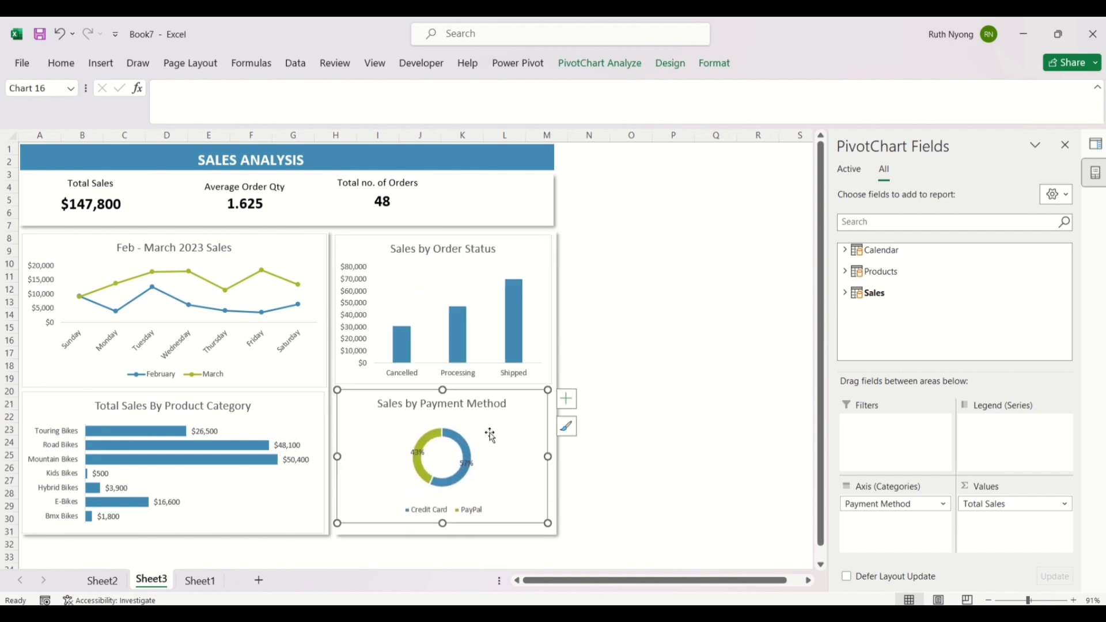
pyautogui.moveTo(547, 523); pyautogui.dragTo(554, 531)
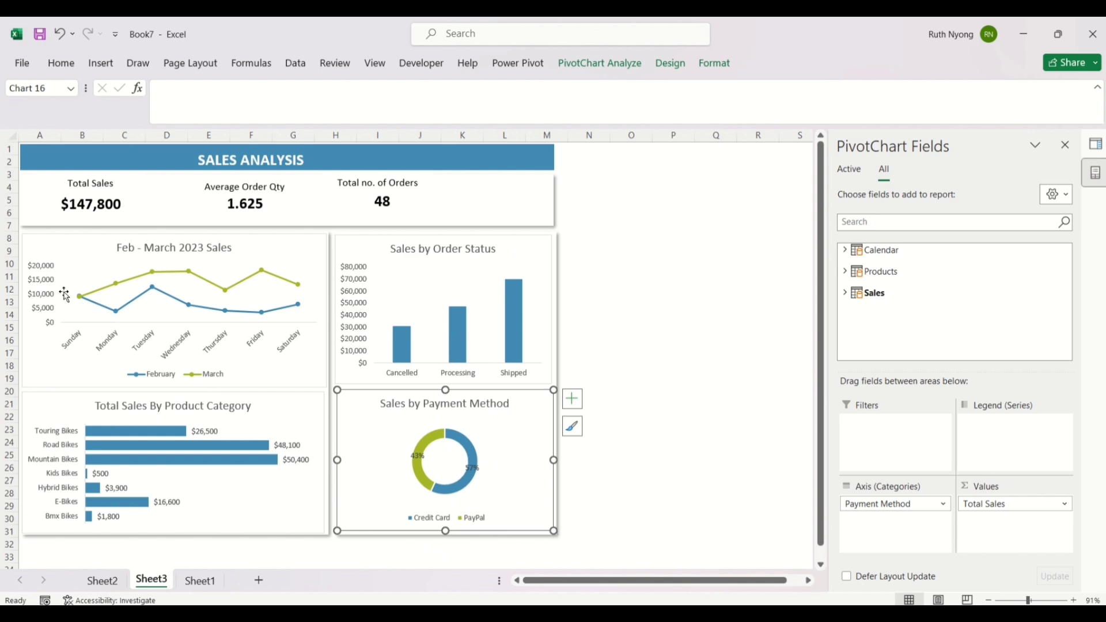
# Step: Remove the outline from the Feb - March 2023 Sales chart area by setting it to No Outline
pyautogui.click(55, 252)
pyautogui.press('Escape')
pyautogui.click(282, 246)
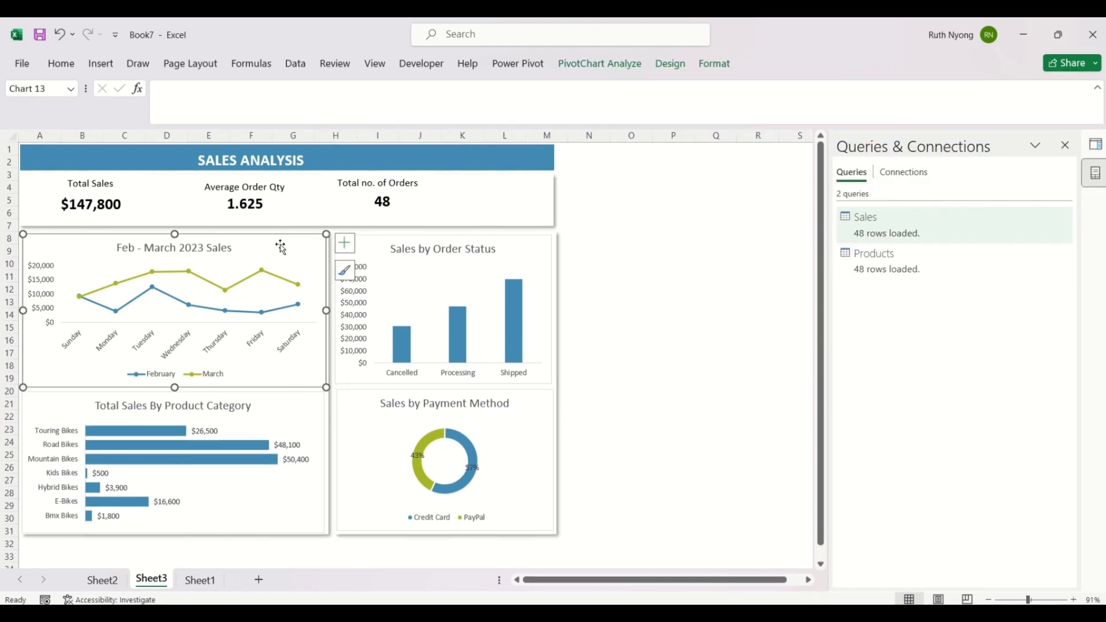
pyautogui.click(724, 73)
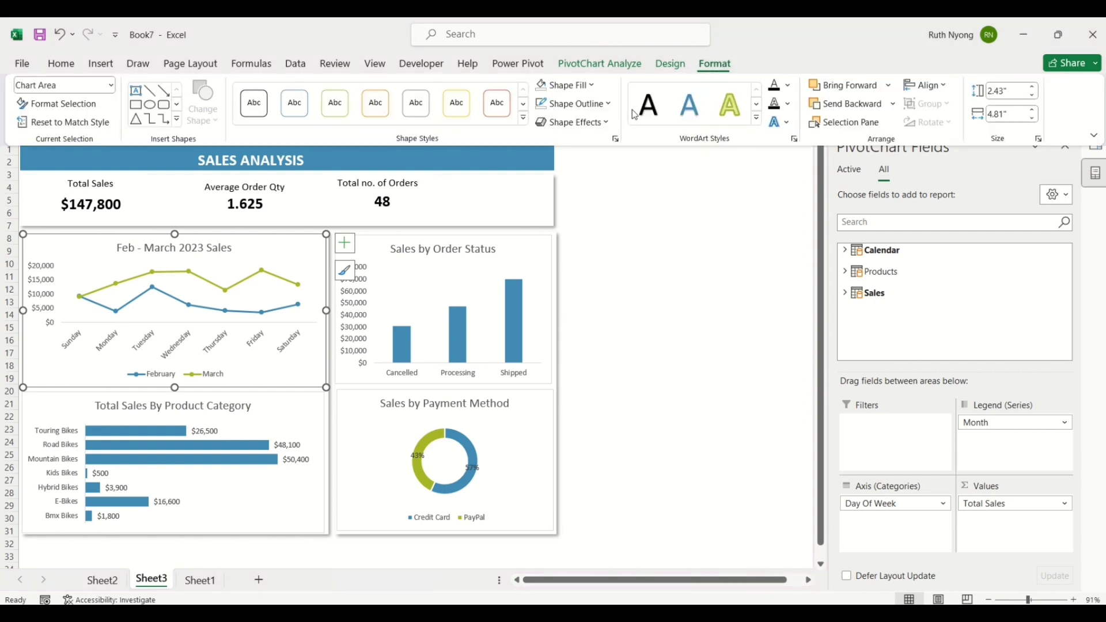
pyautogui.click(611, 104)
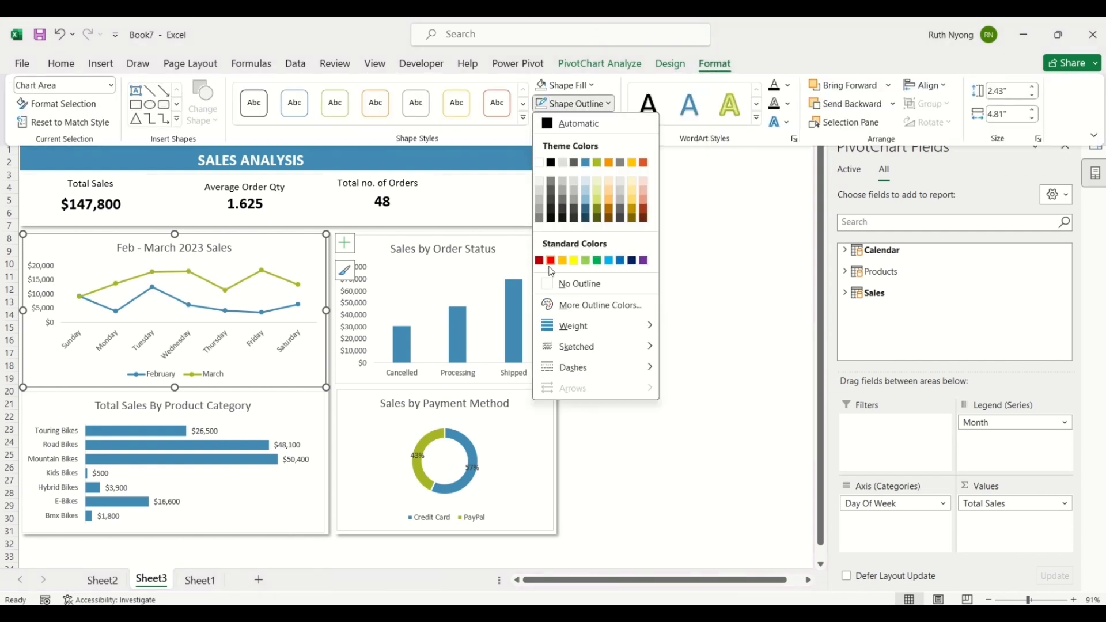
pyautogui.click(554, 282)
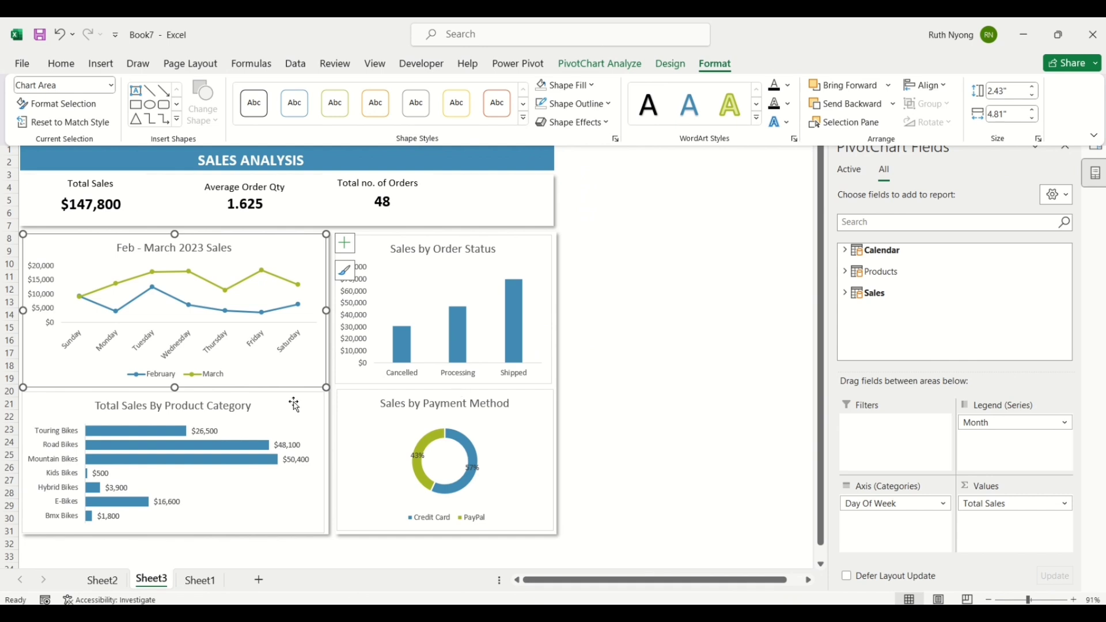
pyautogui.click(309, 396)
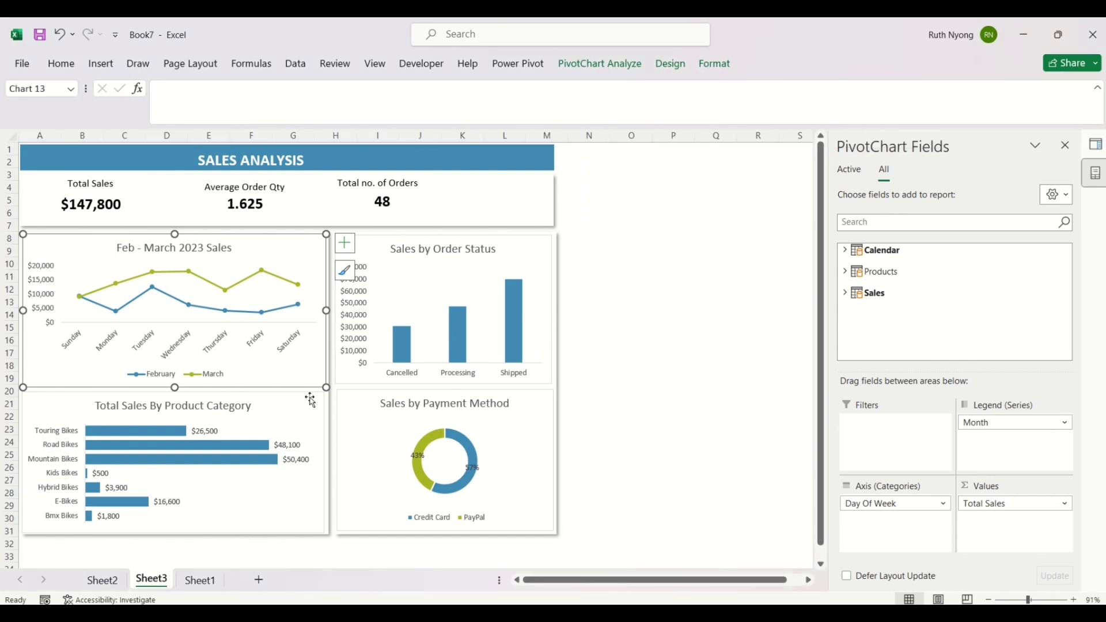
# Step: Remove the outline from the Sales by Order Status chart area by setting it to No Outline
pyautogui.click(714, 67)
pyautogui.click(515, 245)
pyautogui.click(514, 245)
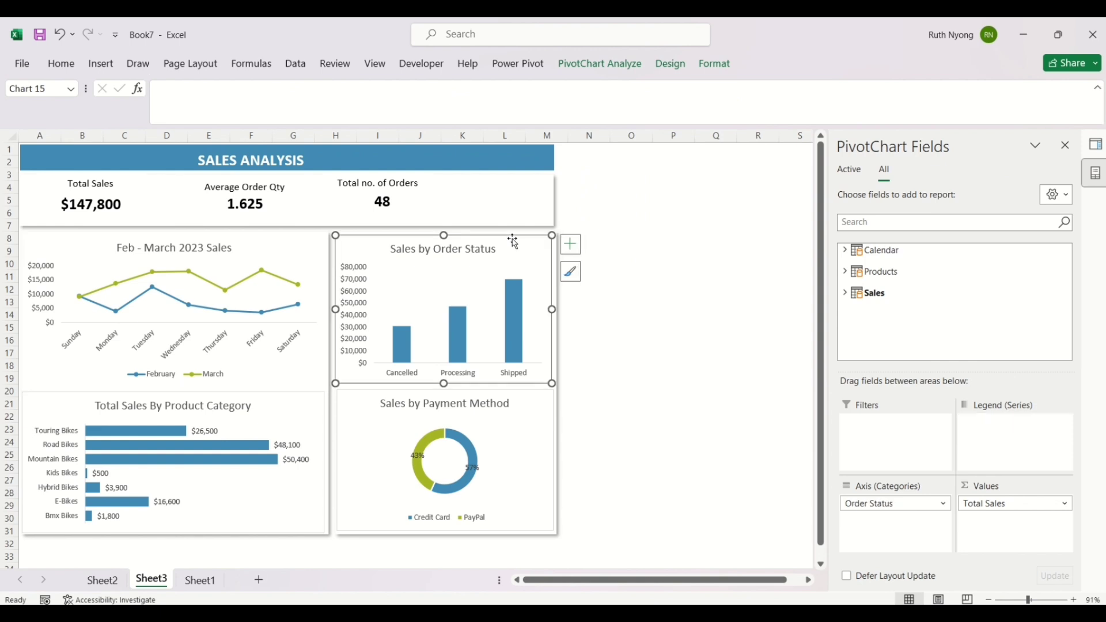
pyautogui.click(716, 66)
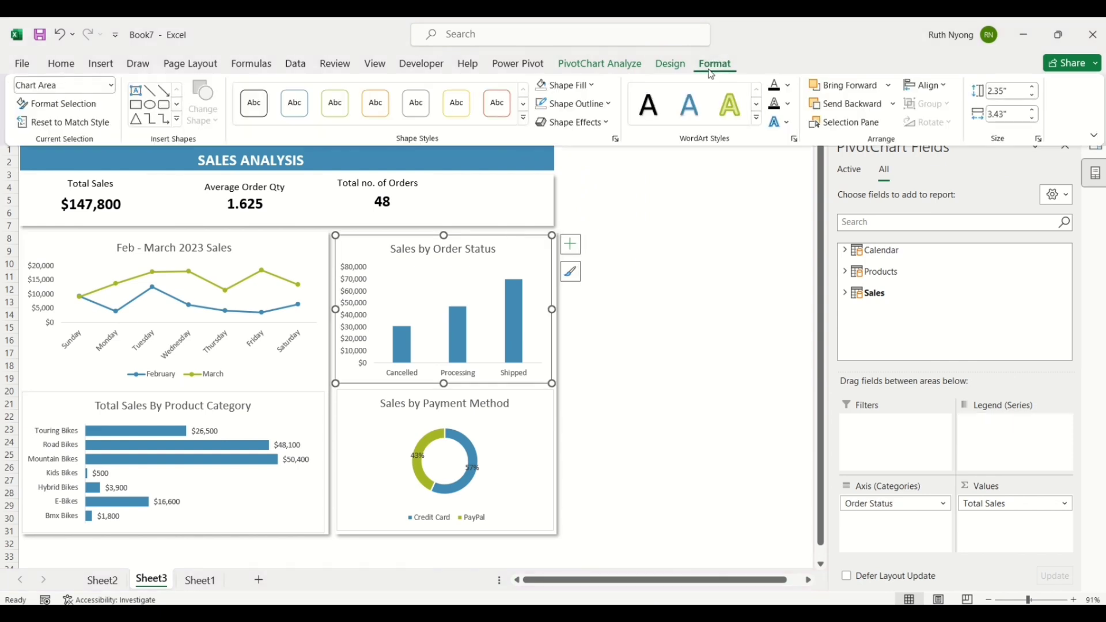
pyautogui.click(609, 109)
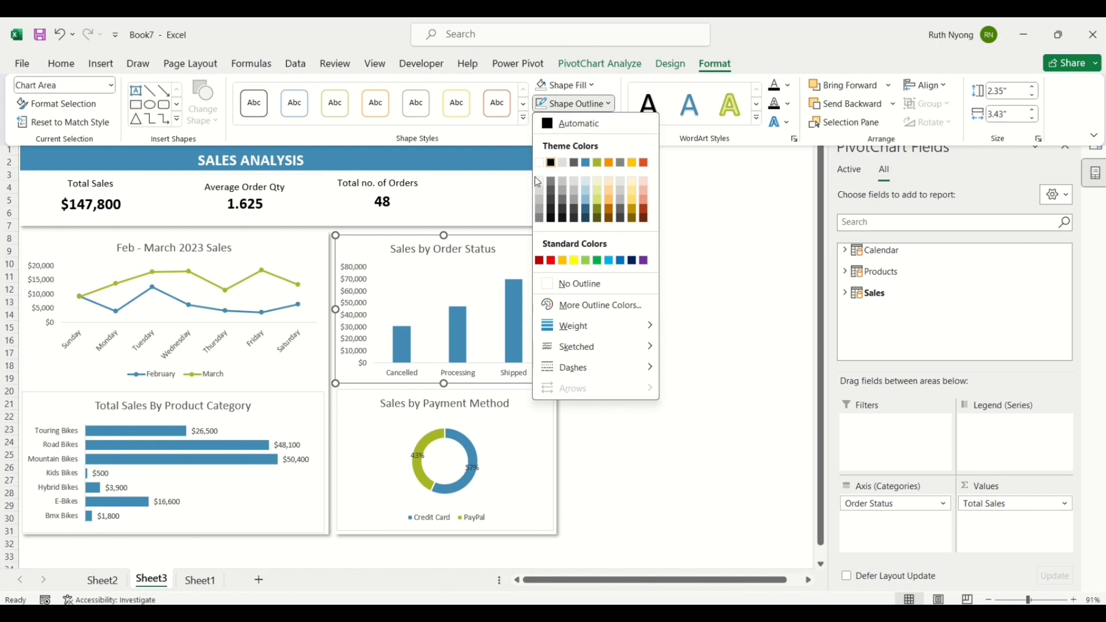
pyautogui.click(546, 280)
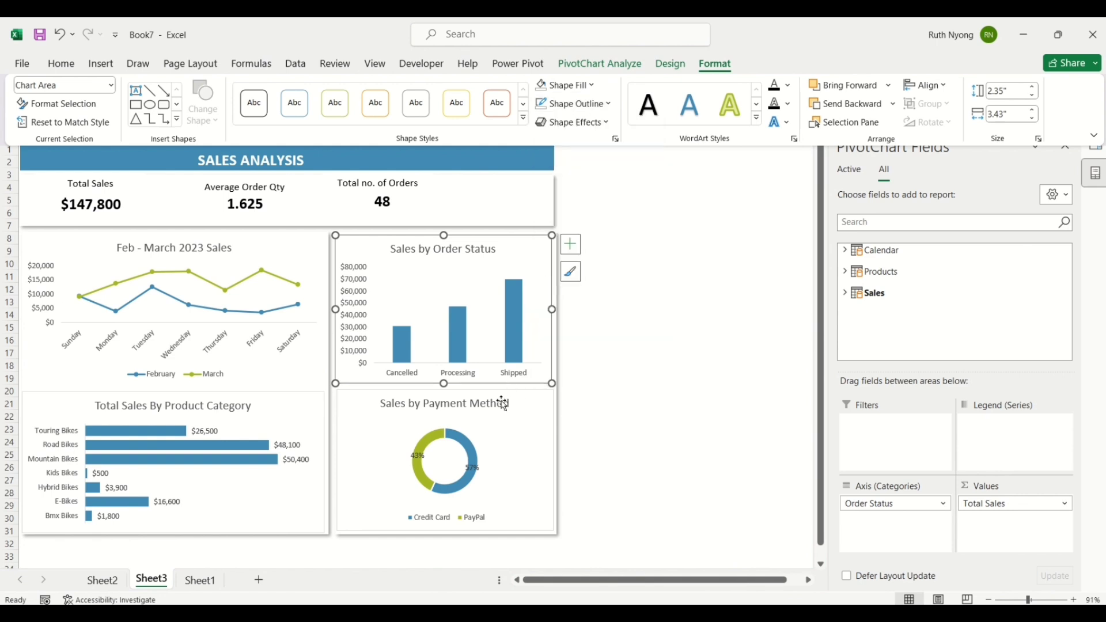
# Step: Set the Sales by Payment Method doughnut chart area to No Outline
pyautogui.click(550, 396)
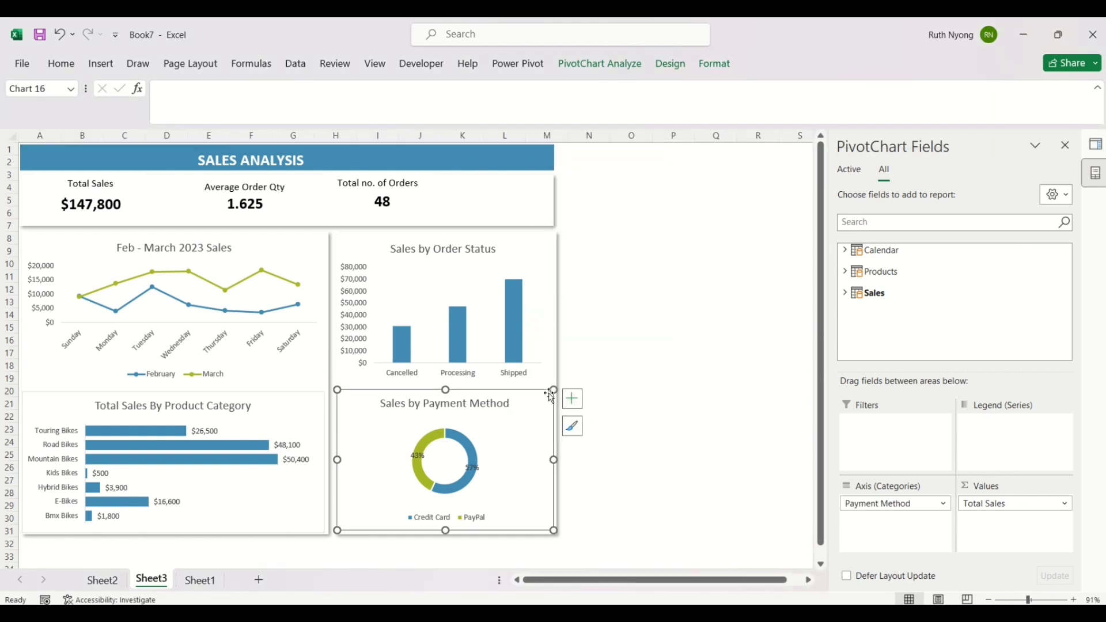
pyautogui.click(705, 66)
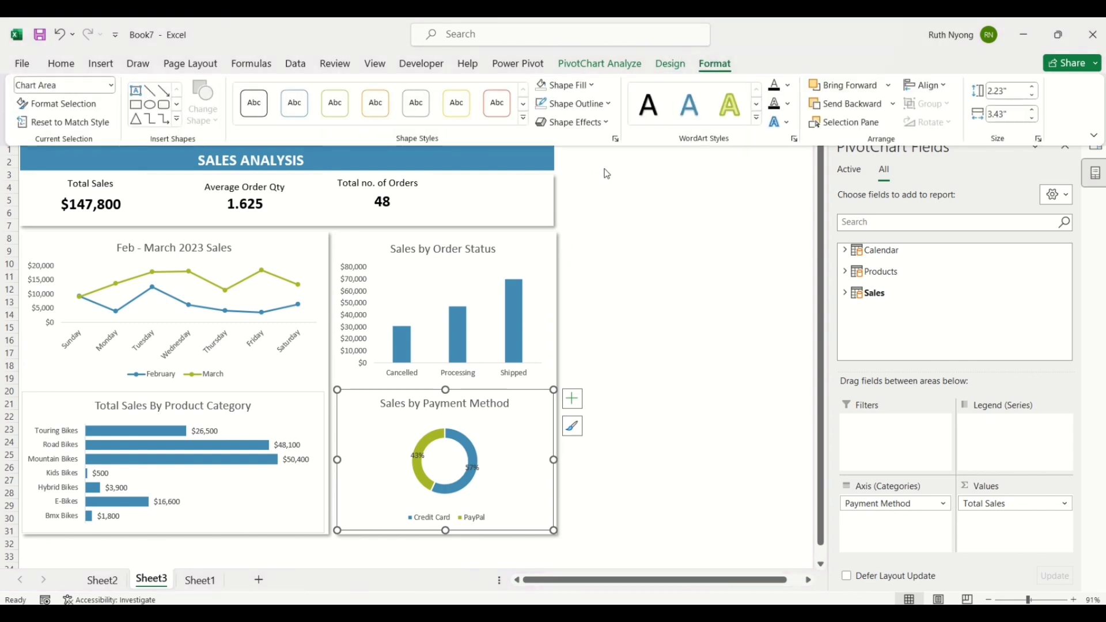
pyautogui.click(597, 112)
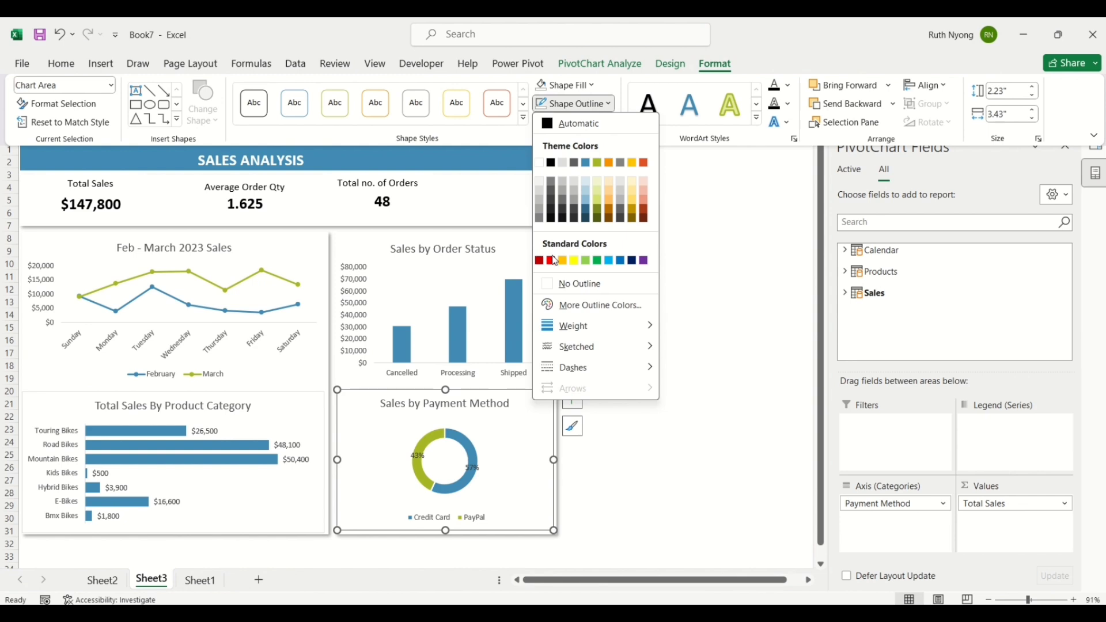
pyautogui.click(550, 285)
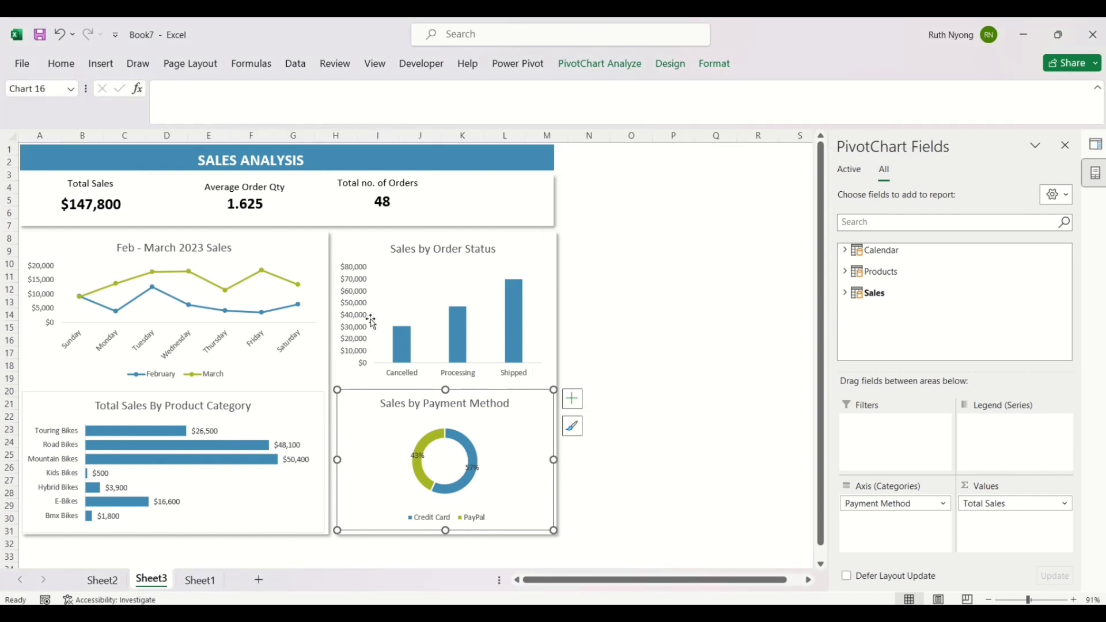
# Step: Set the Total Sales By Product Category chart area to No Outline and deselect the chart
pyautogui.click(302, 406)
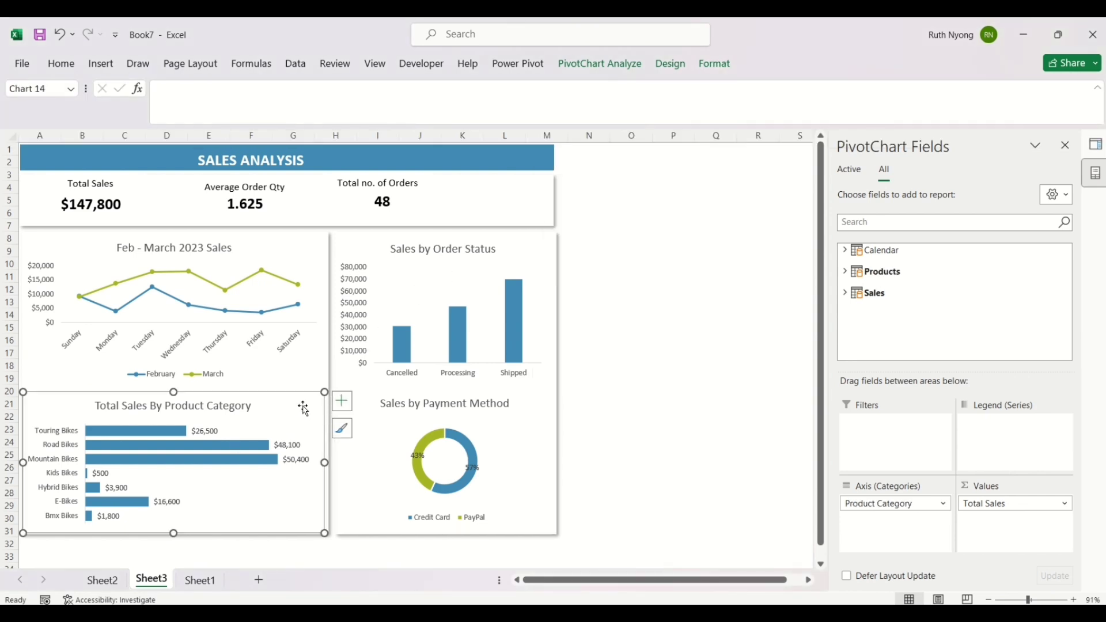
pyautogui.click(714, 64)
pyautogui.click(588, 102)
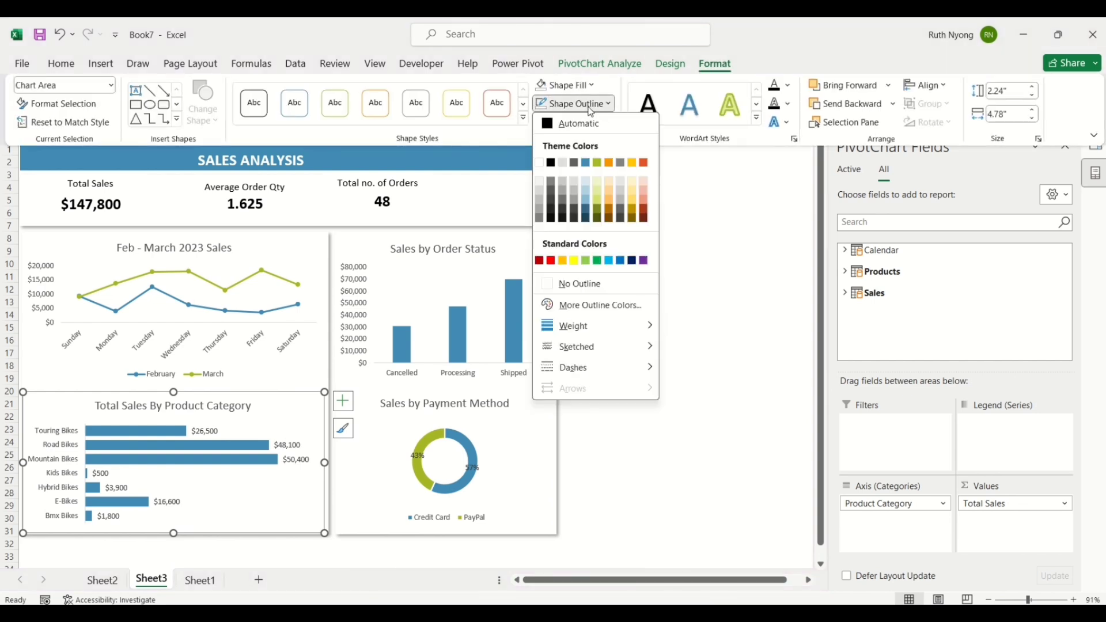
pyautogui.click(646, 276)
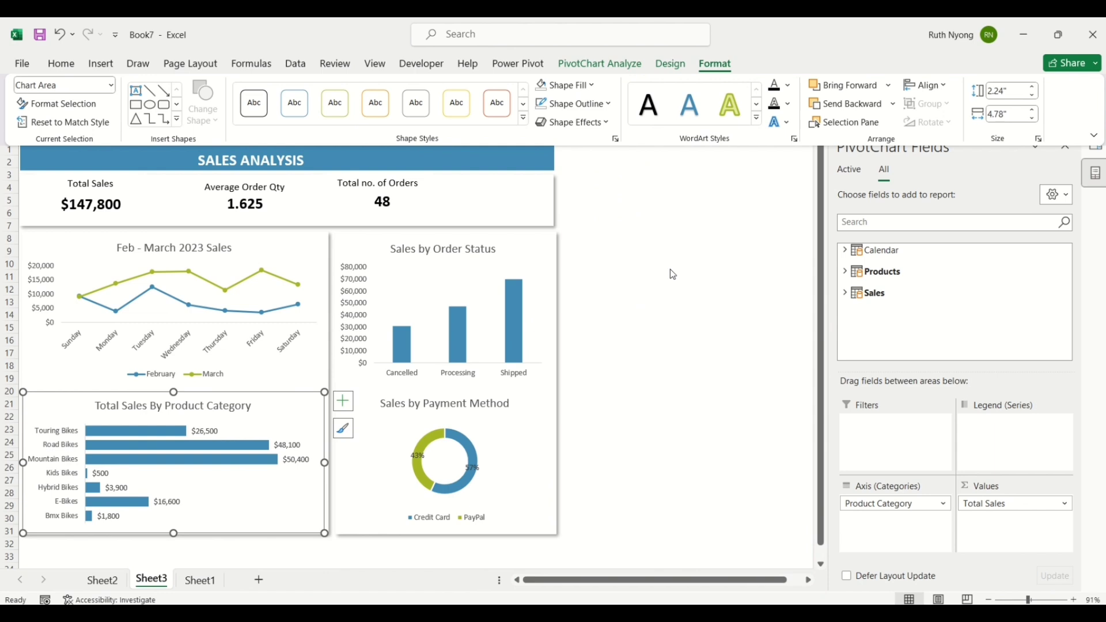
pyautogui.click(669, 268)
pyautogui.click(666, 271)
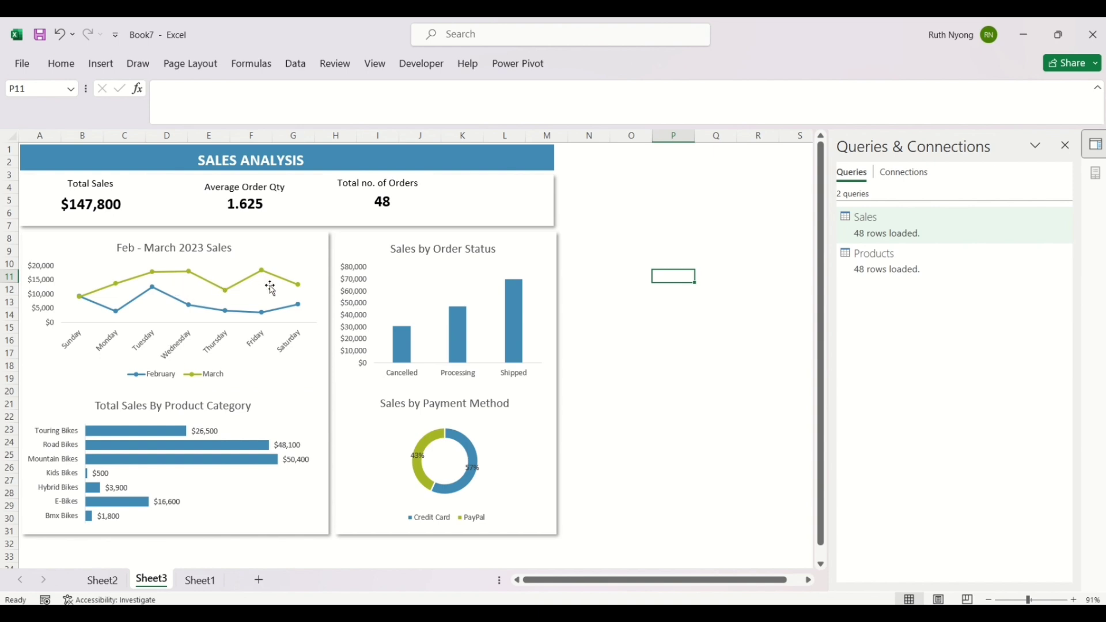
pyautogui.moveTo(225, 290)
pyautogui.moveTo(463, 333)
pyautogui.moveTo(1030, 600); pyautogui.dragTo(1027, 600)
pyautogui.moveTo(727, 581); pyautogui.dragTo(678, 579)
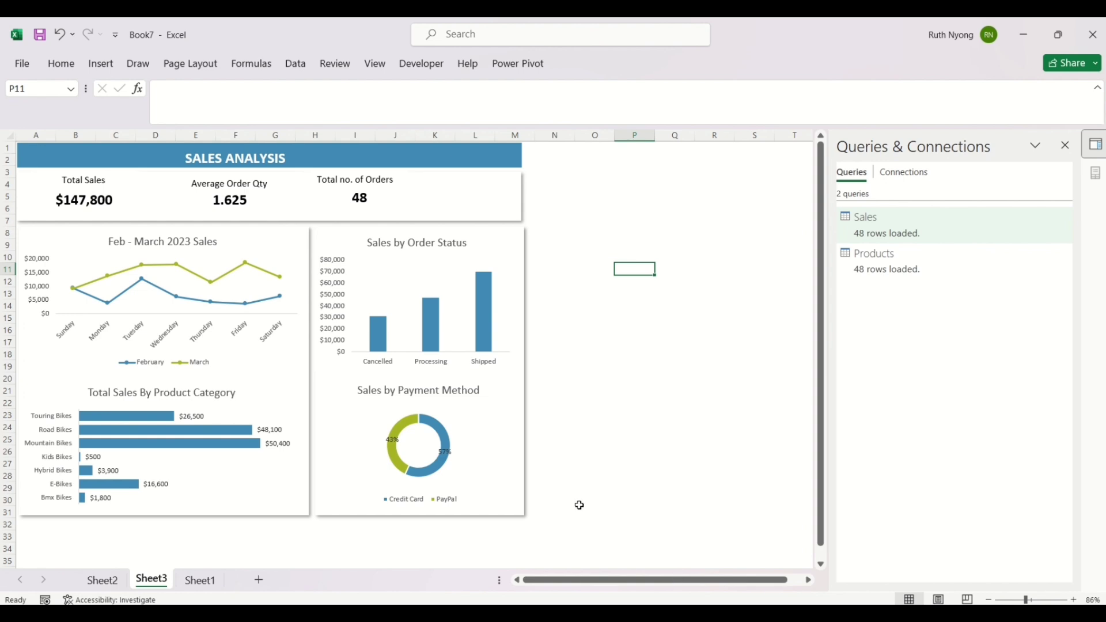
pyautogui.click(24, 64)
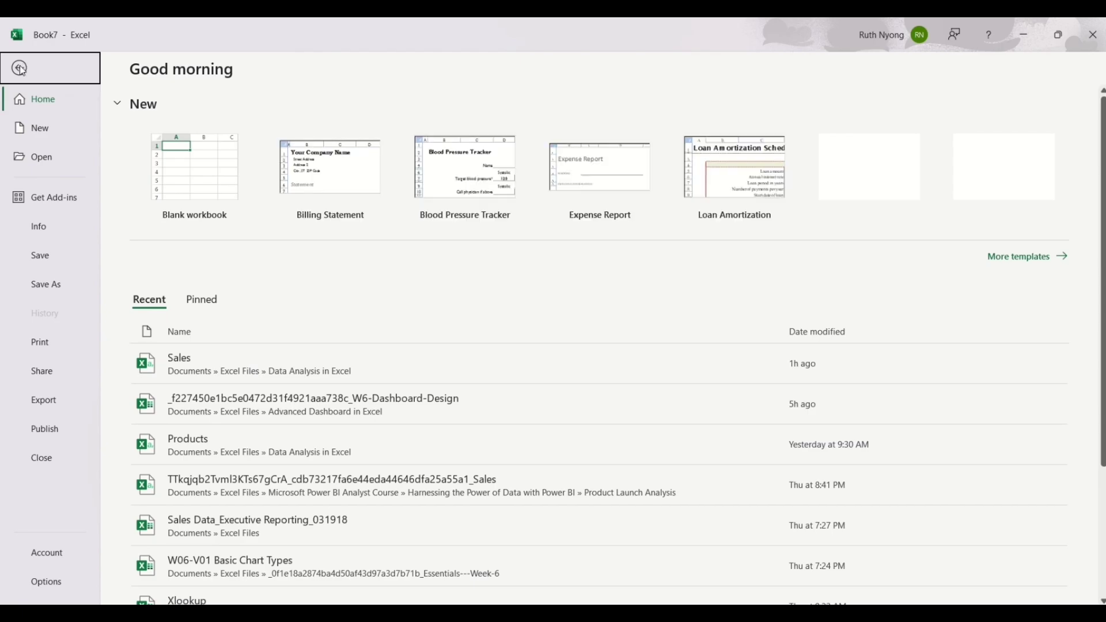
pyautogui.click(21, 68)
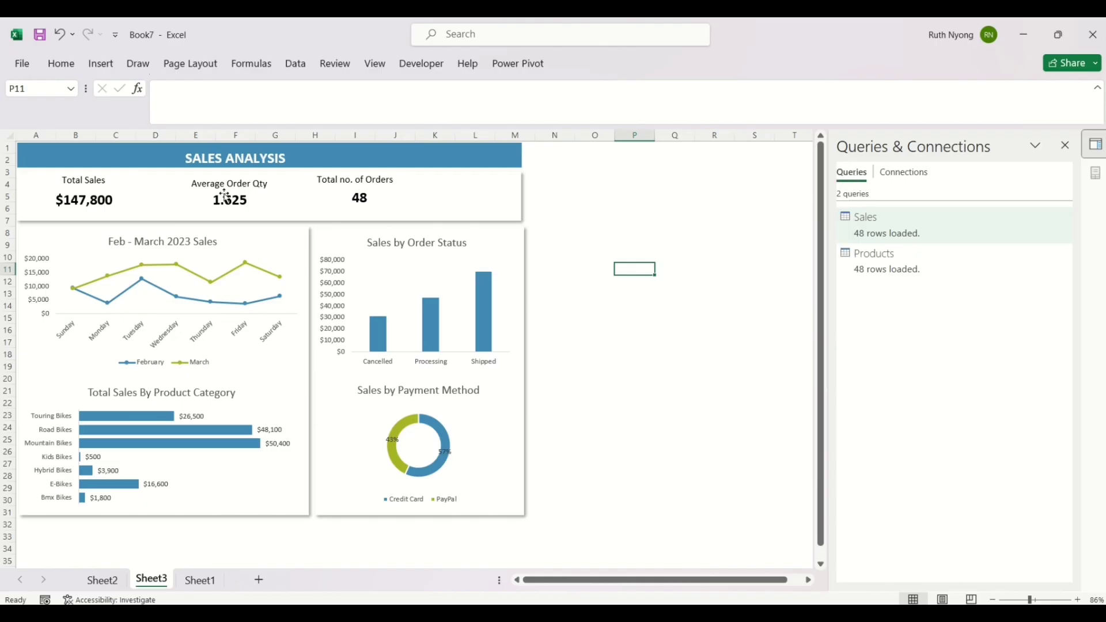
# Step: Rename the dashboard worksheet Sheet3 as Sales Dashboard
pyautogui.doubleClick(161, 581)
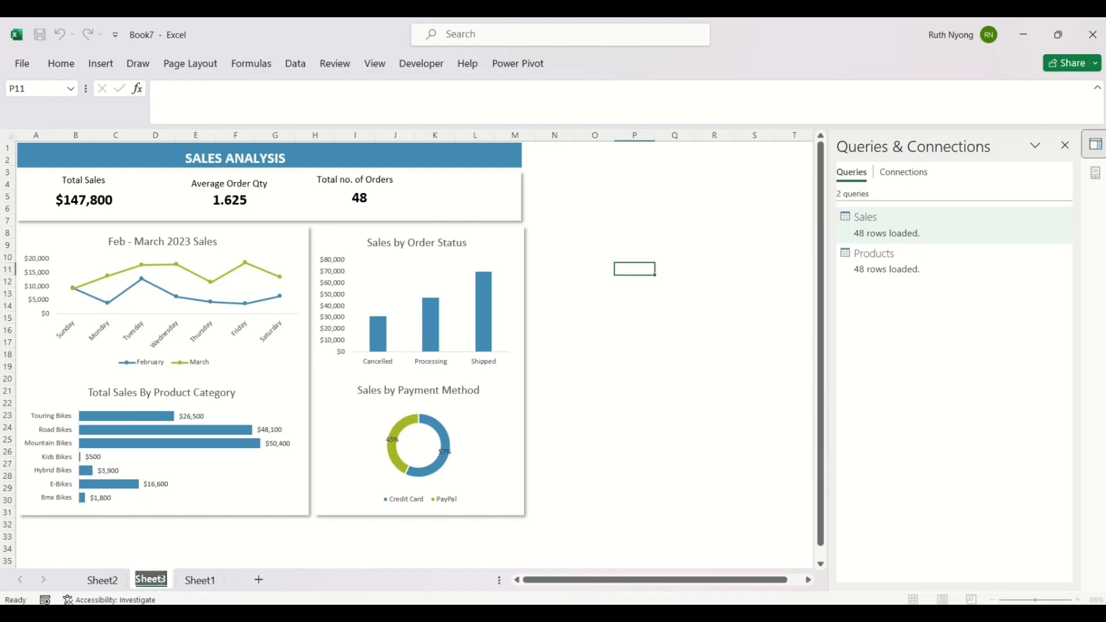
pyautogui.click(246, 548)
pyautogui.doubleClick(153, 580)
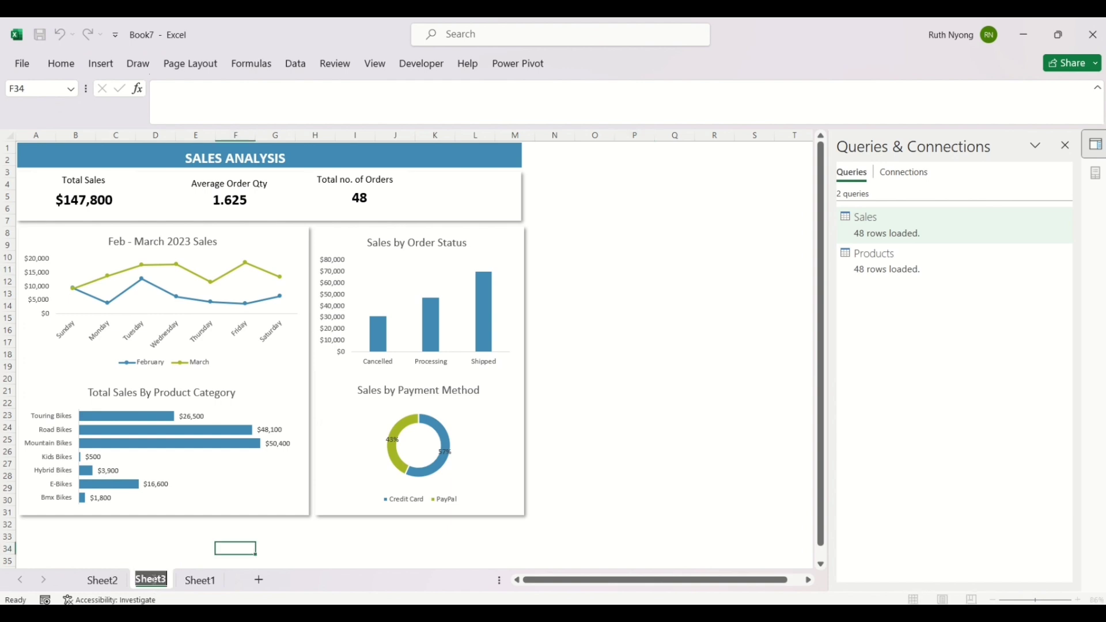
pyautogui.write('Sal')
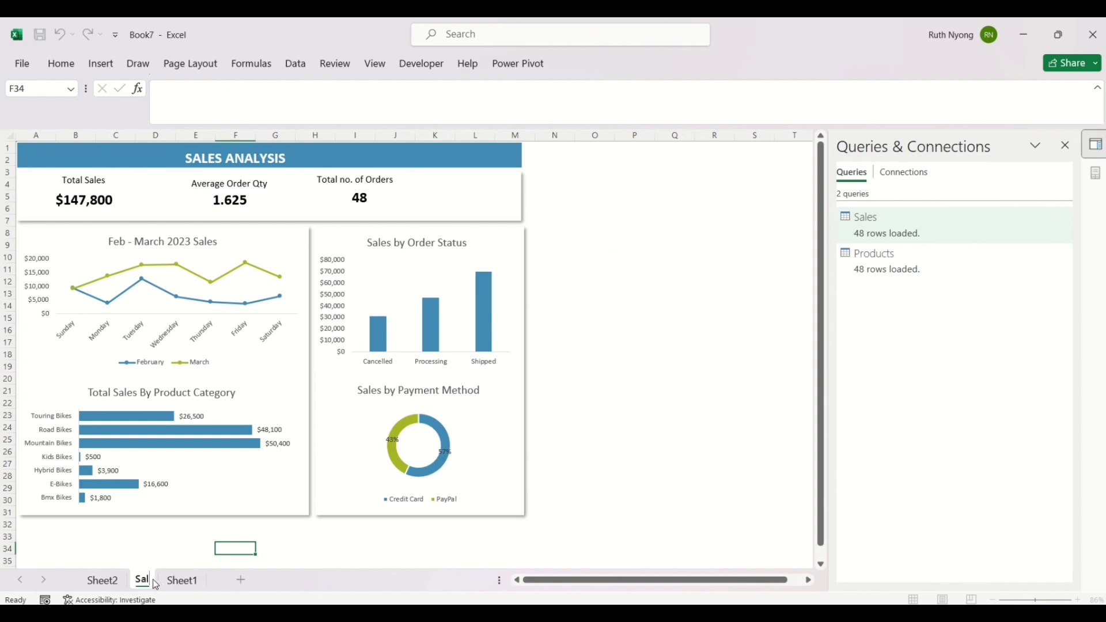
pyautogui.write('es Dasb')
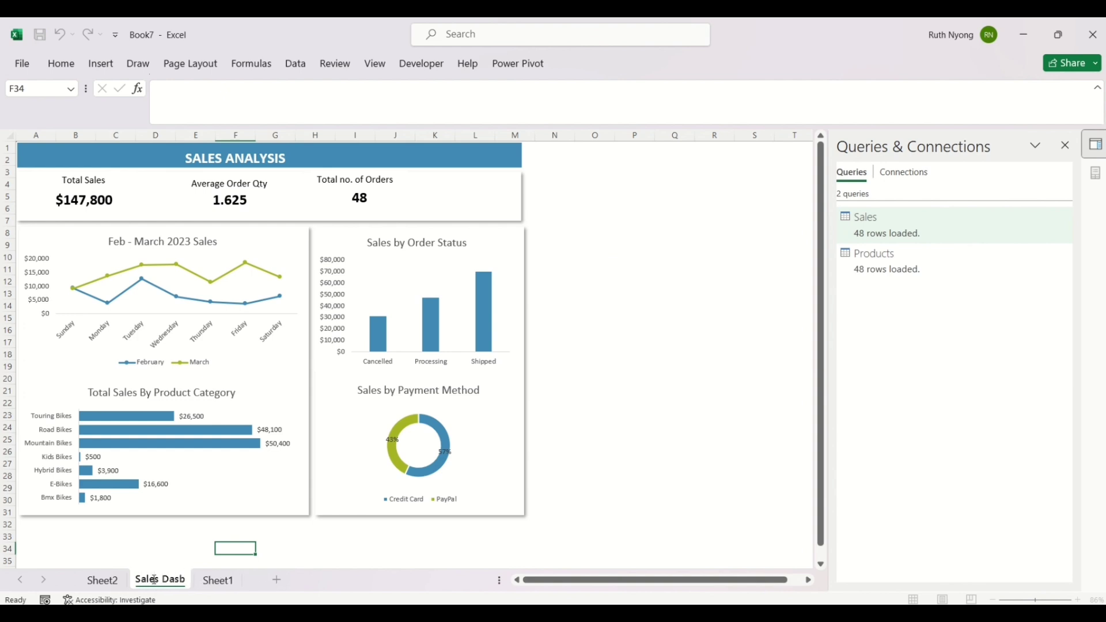
pyautogui.write('board')
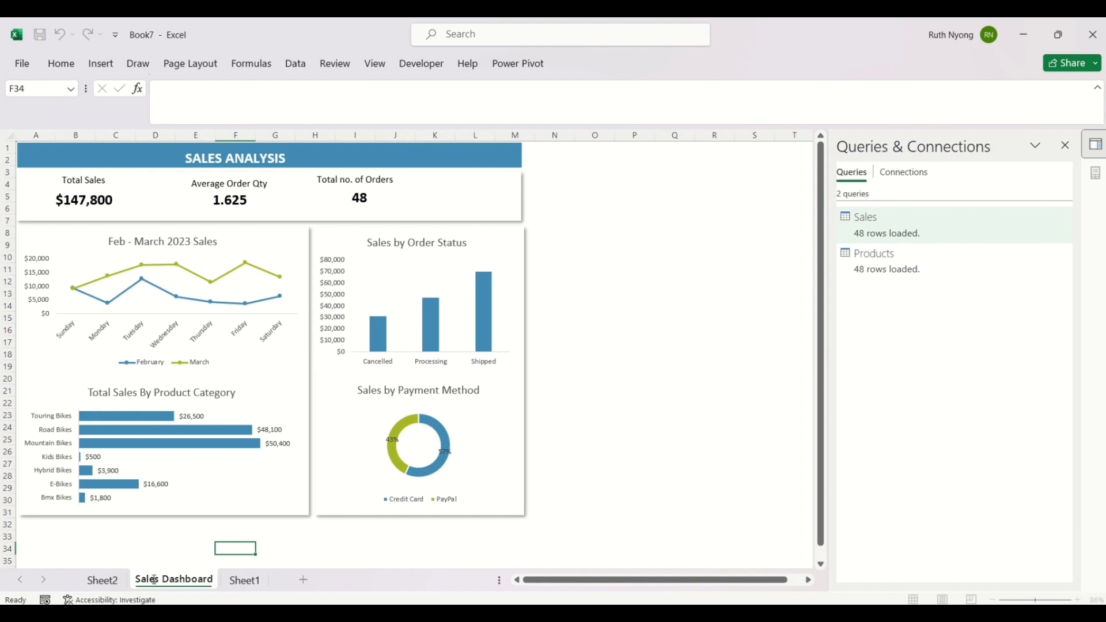
pyautogui.press('Return')
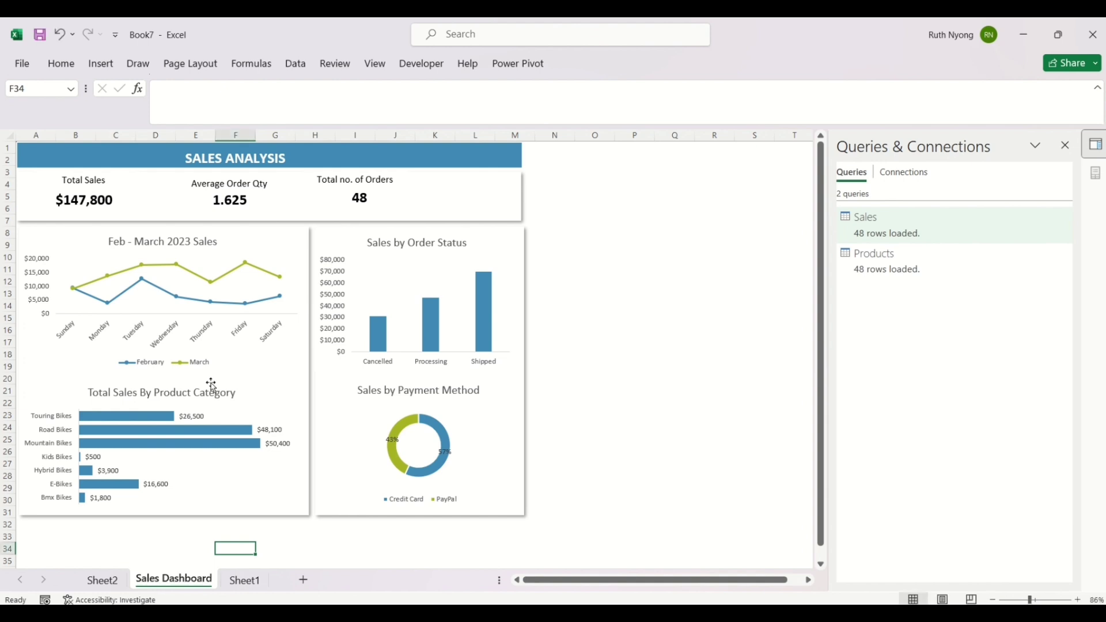
# Step: Review the workbook's Publish to Power BI options and return to the dashboard sheet
pyautogui.click(29, 64)
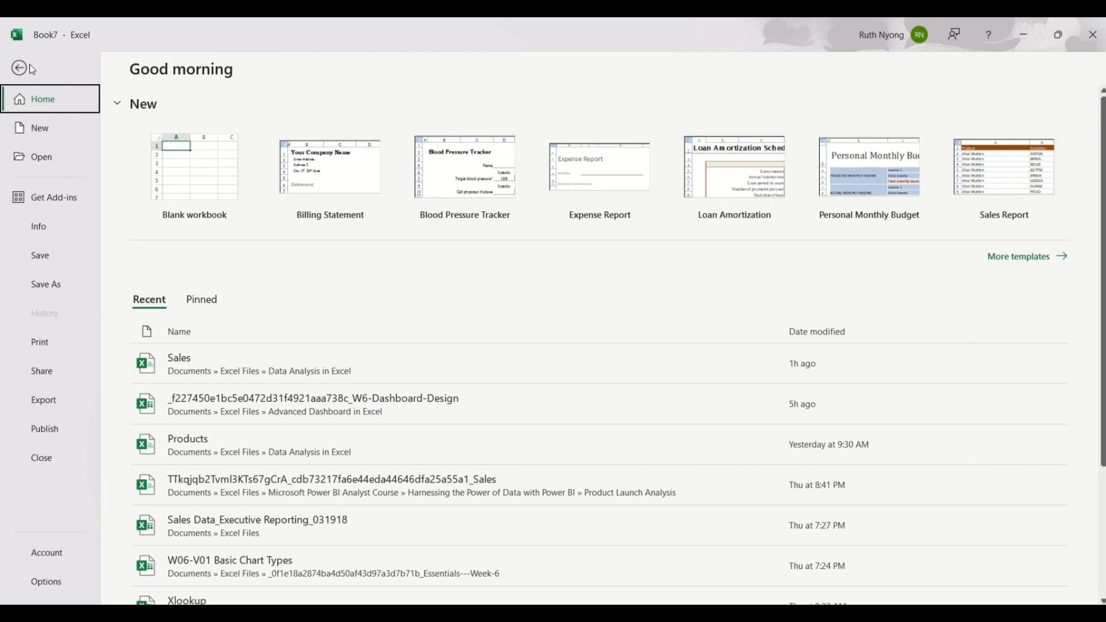
pyautogui.click(46, 430)
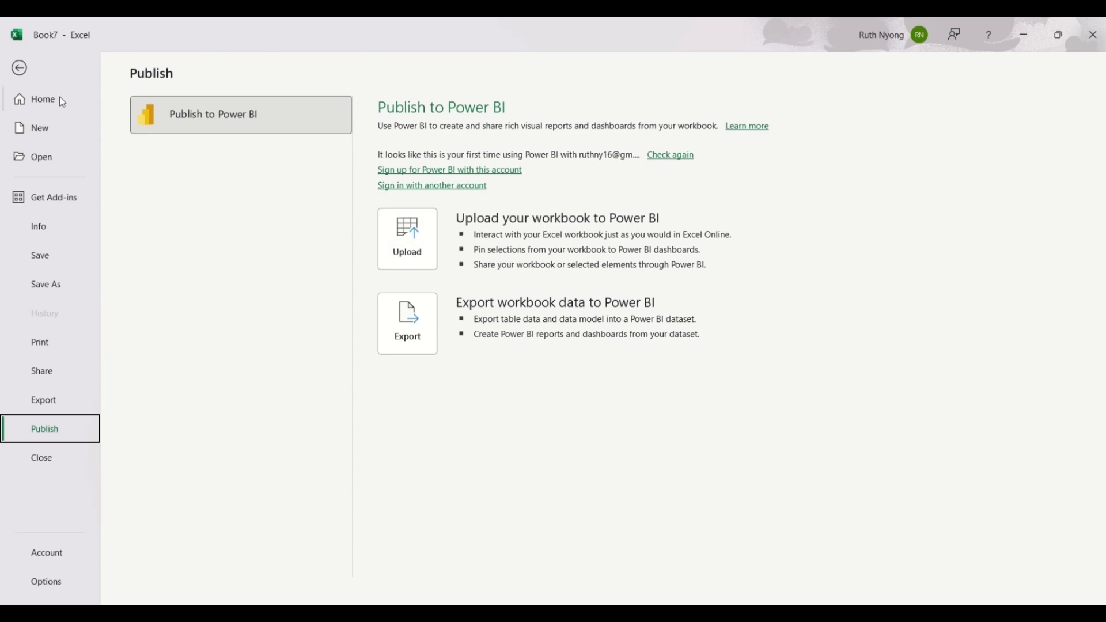
pyautogui.click(19, 68)
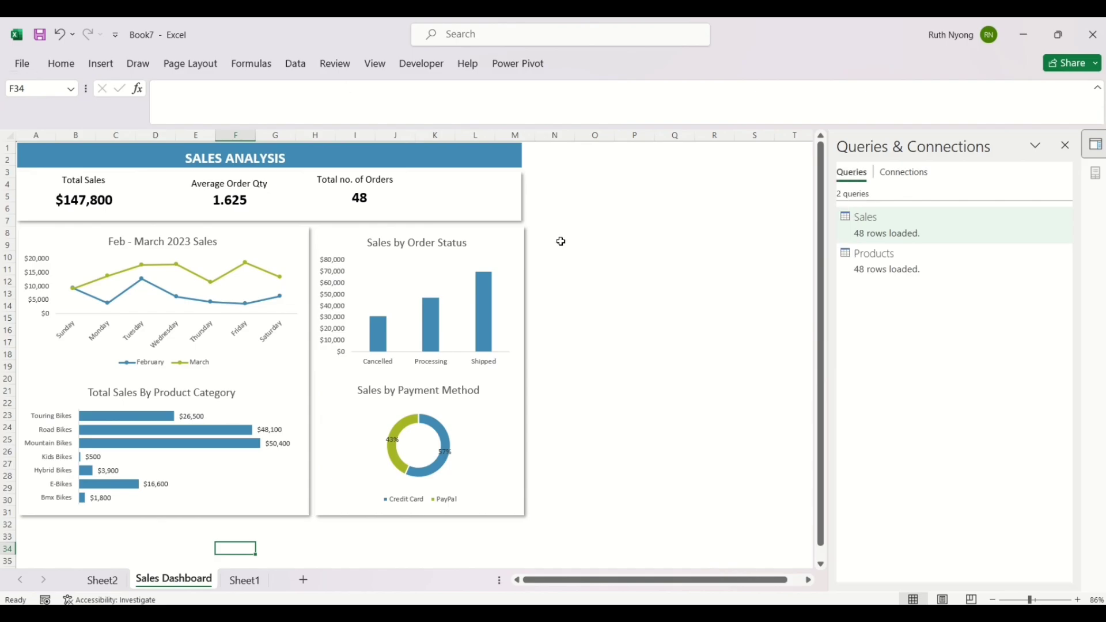